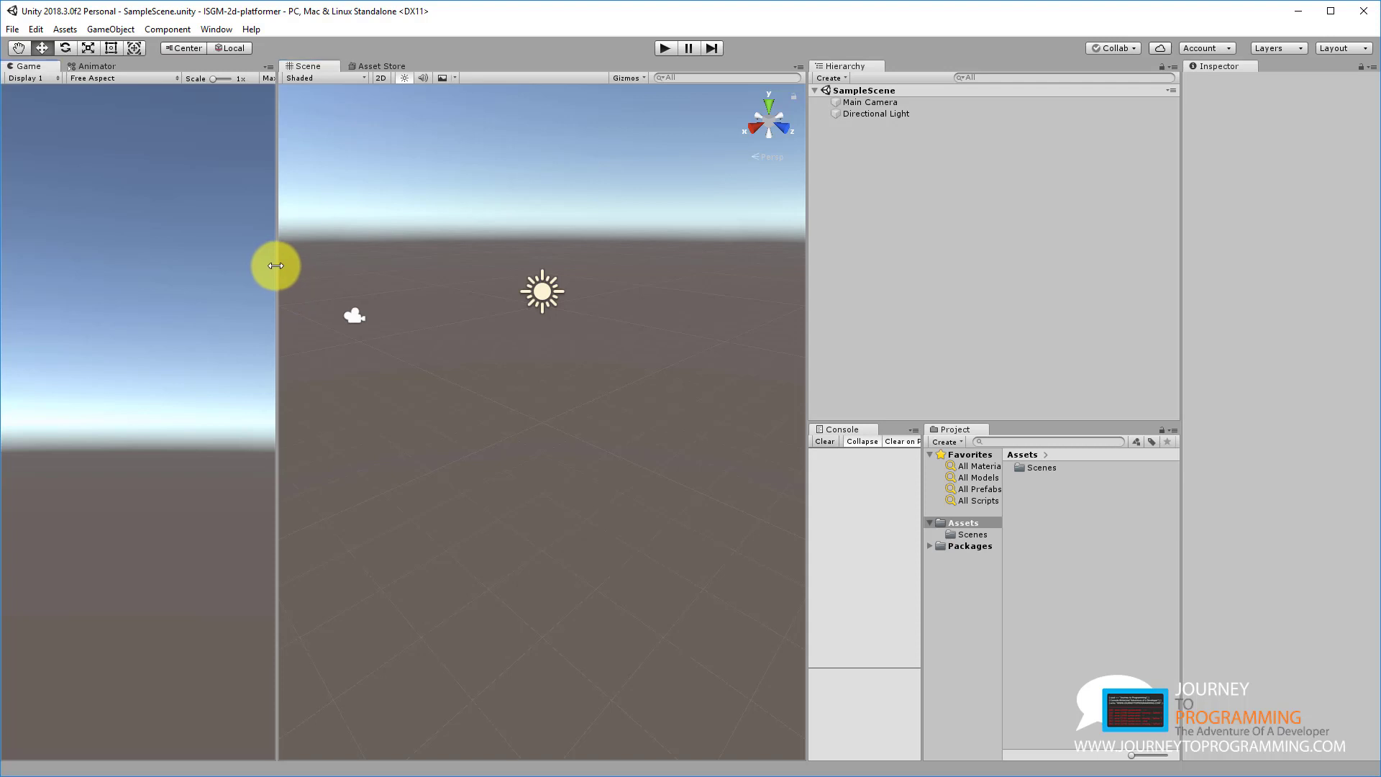
- Widen the Game view and the Console, and look around the sample scene from several angles
drag(277, 266, 356, 305)
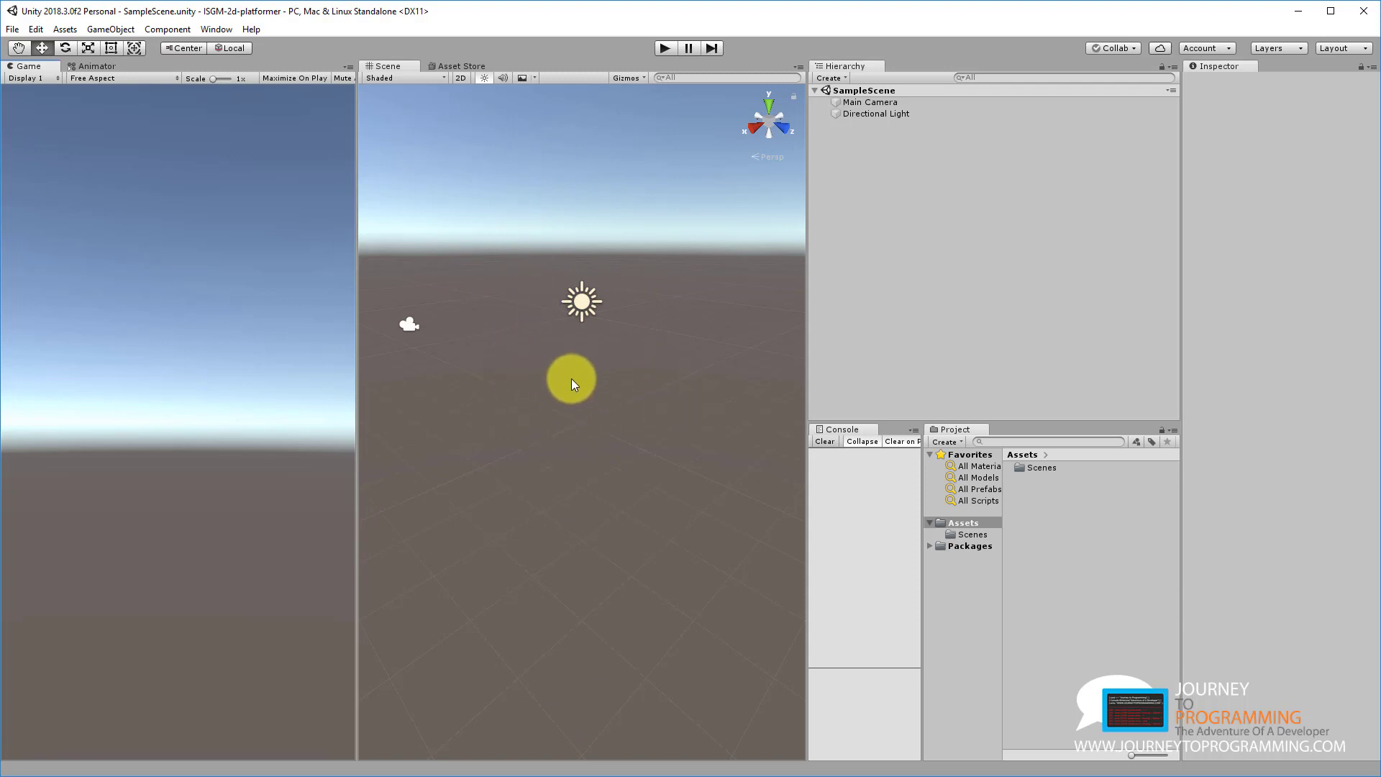
mouse_move(571, 378)
right_down()
mouse_move(484, 348)
mouse_move(691, 331)
mouse_move(472, 338)
mouse_move(463, 373)
mouse_move(568, 371)
right_up()
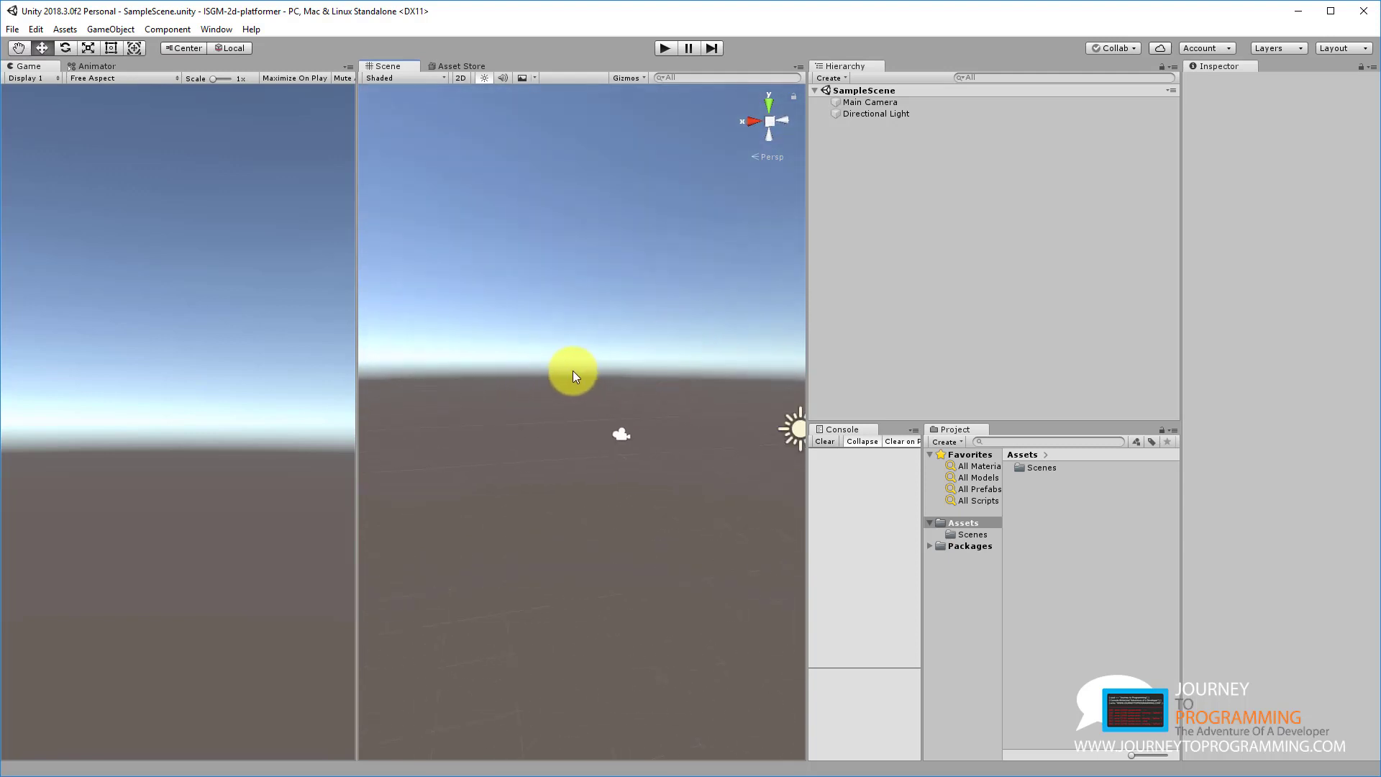
right_drag(629, 296, 677, 394)
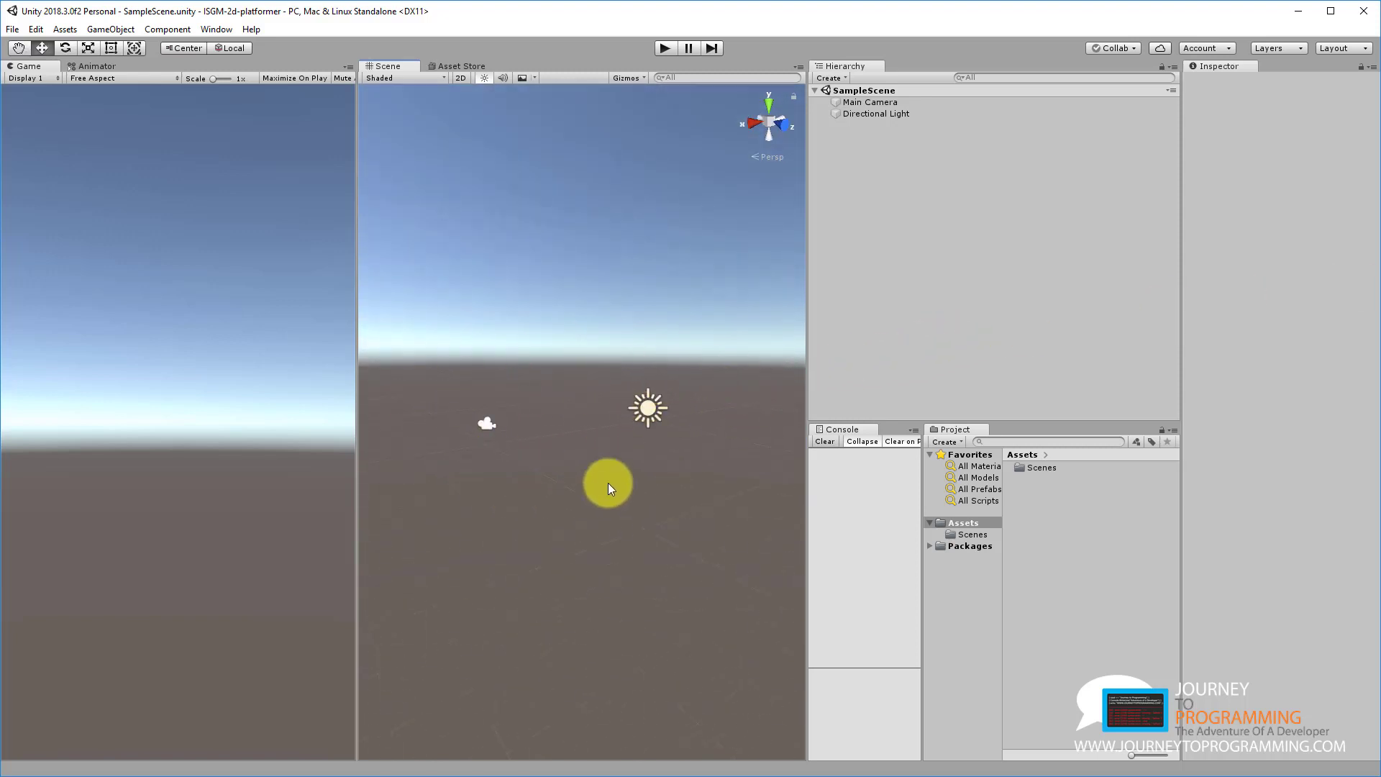
right_drag(607, 482, 810, 411)
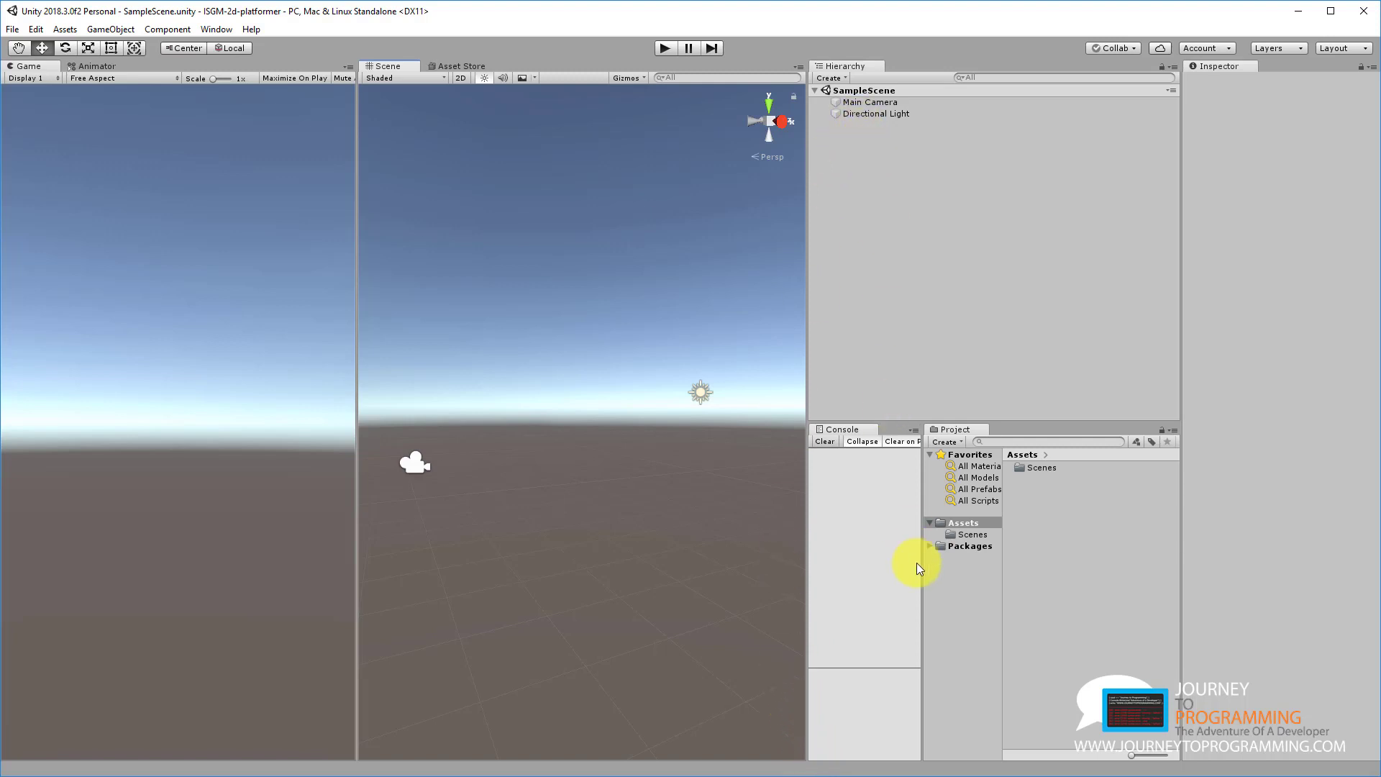
drag(921, 532, 982, 508)
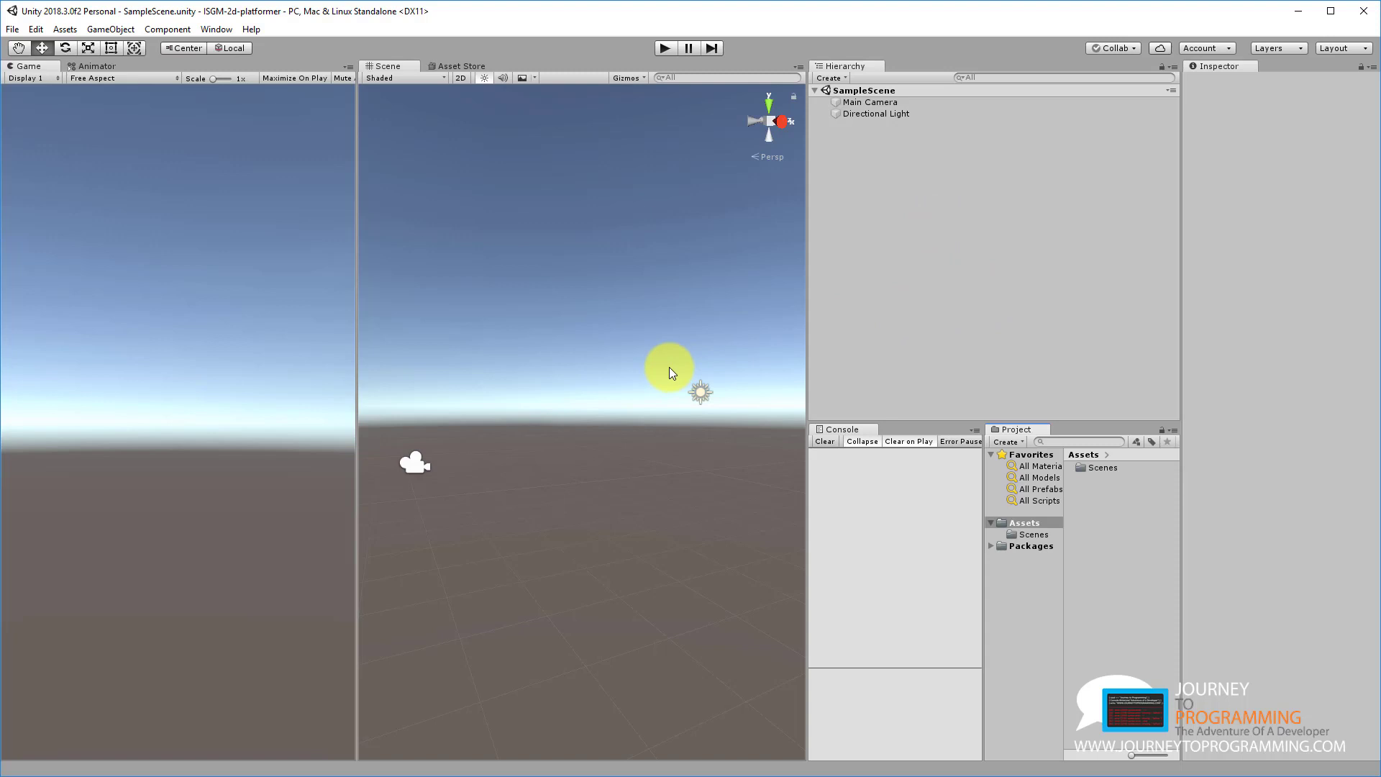
right_drag(678, 357, 599, 414)
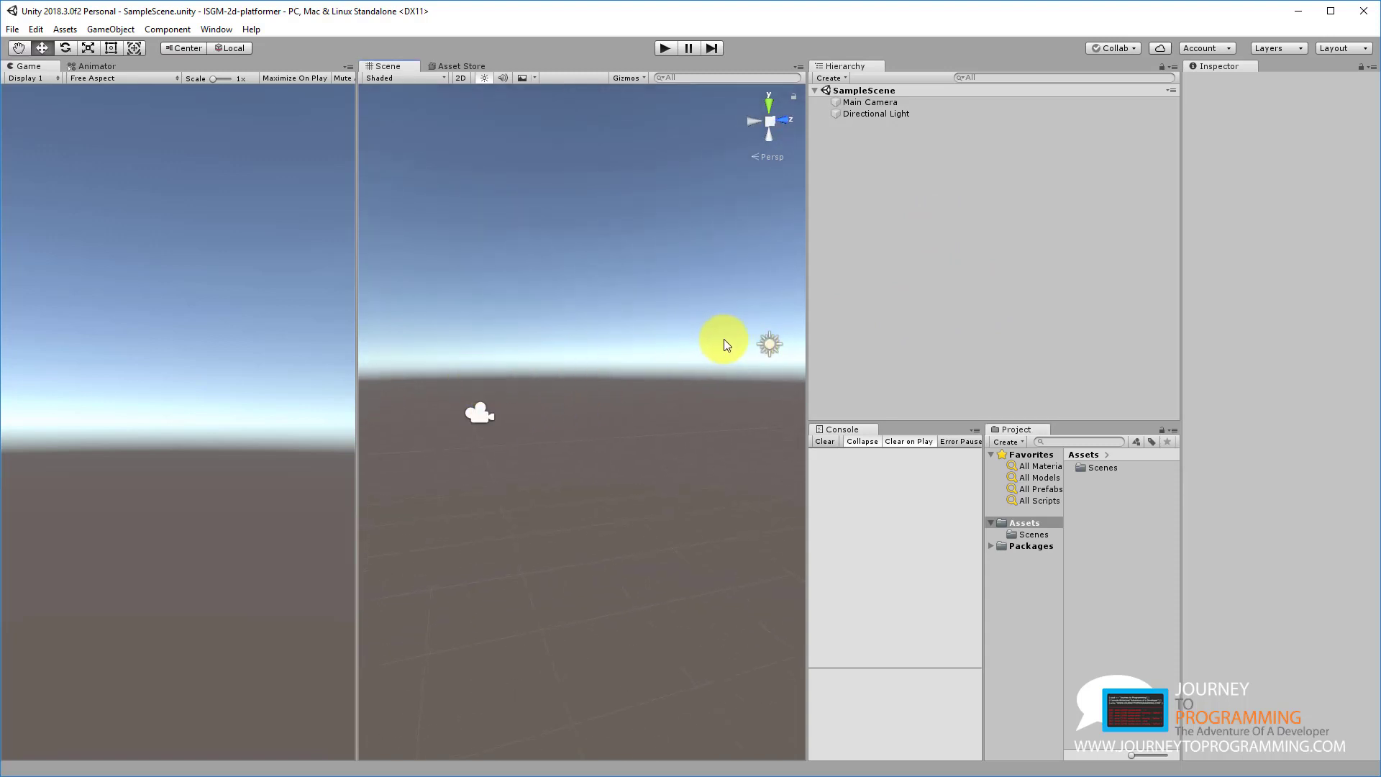
right_drag(723, 331, 676, 367)
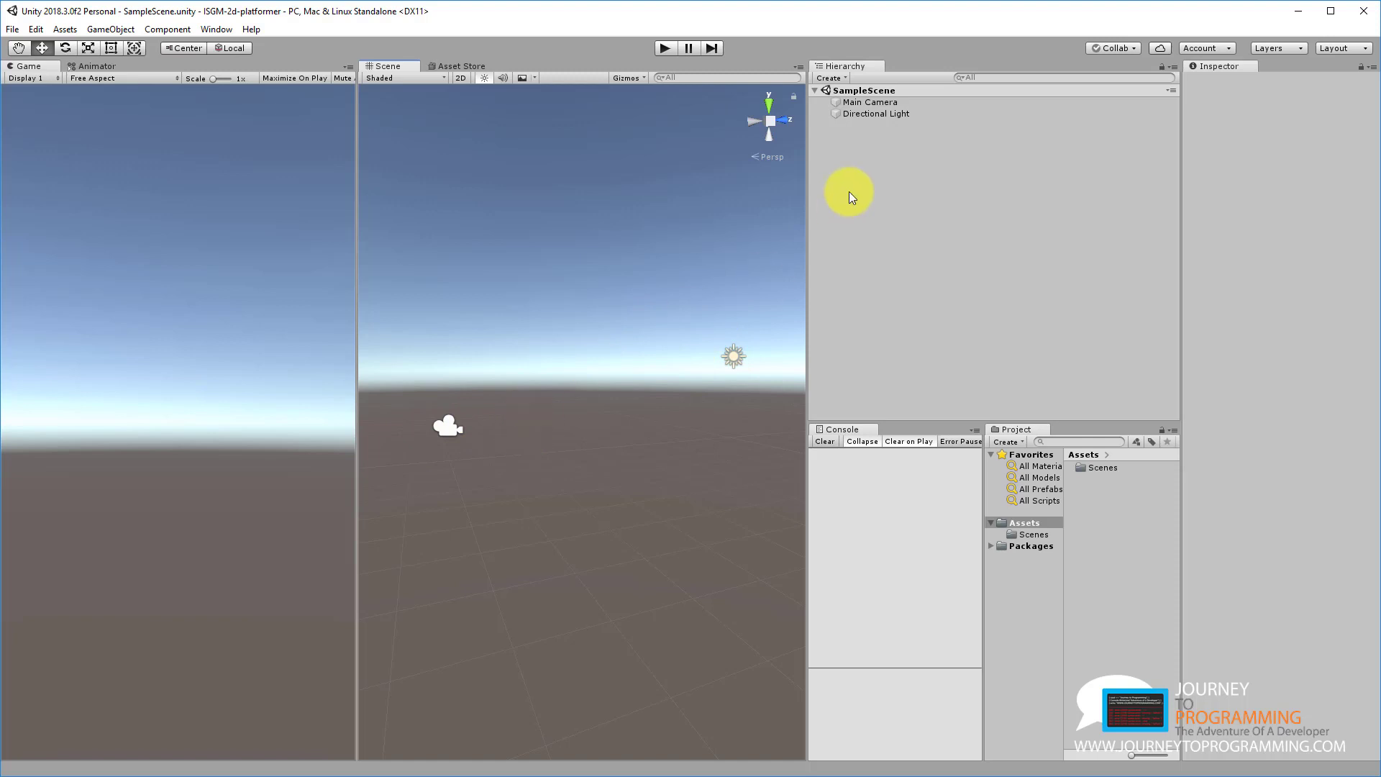
- Examine the component properties of the Main Camera and the Directional Light, and clear the selection
click(895, 103)
click(887, 132)
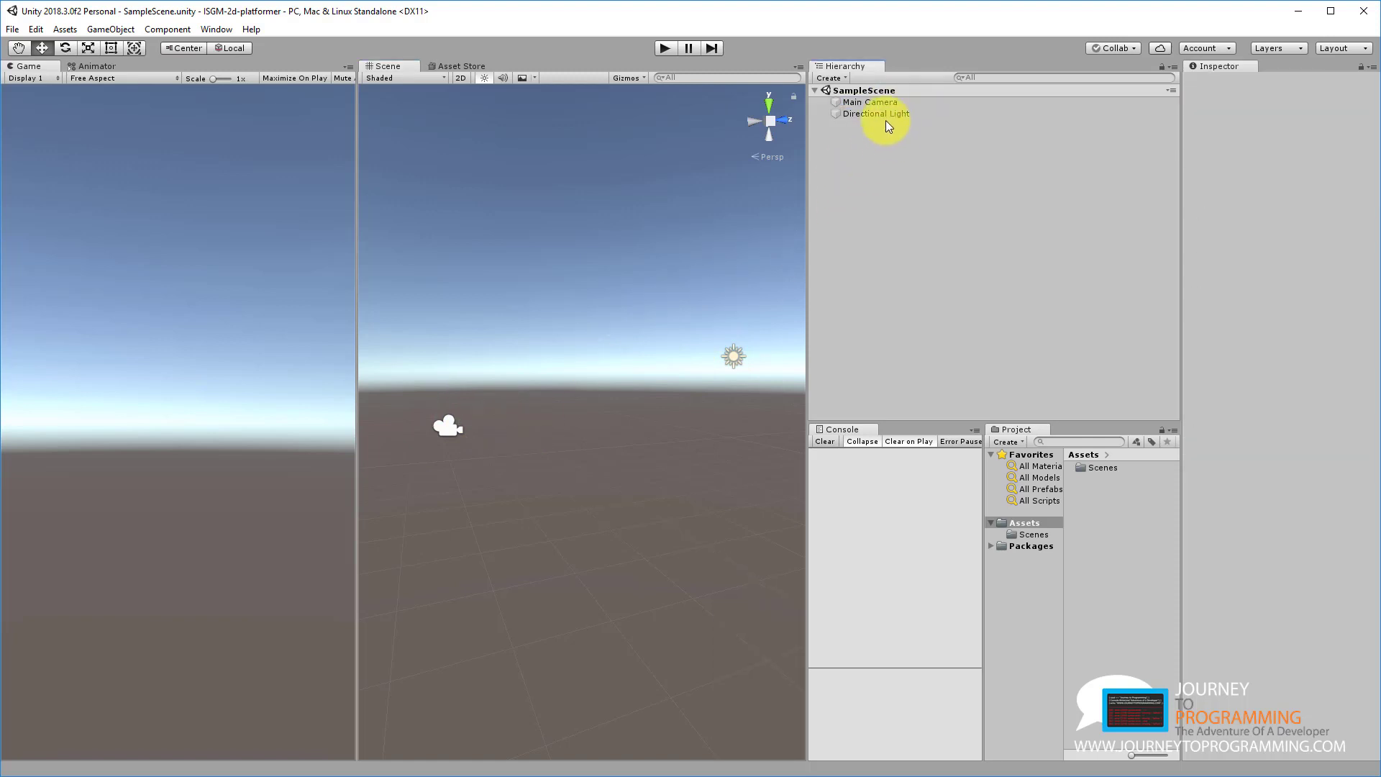
click(886, 114)
click(888, 104)
click(887, 113)
click(889, 104)
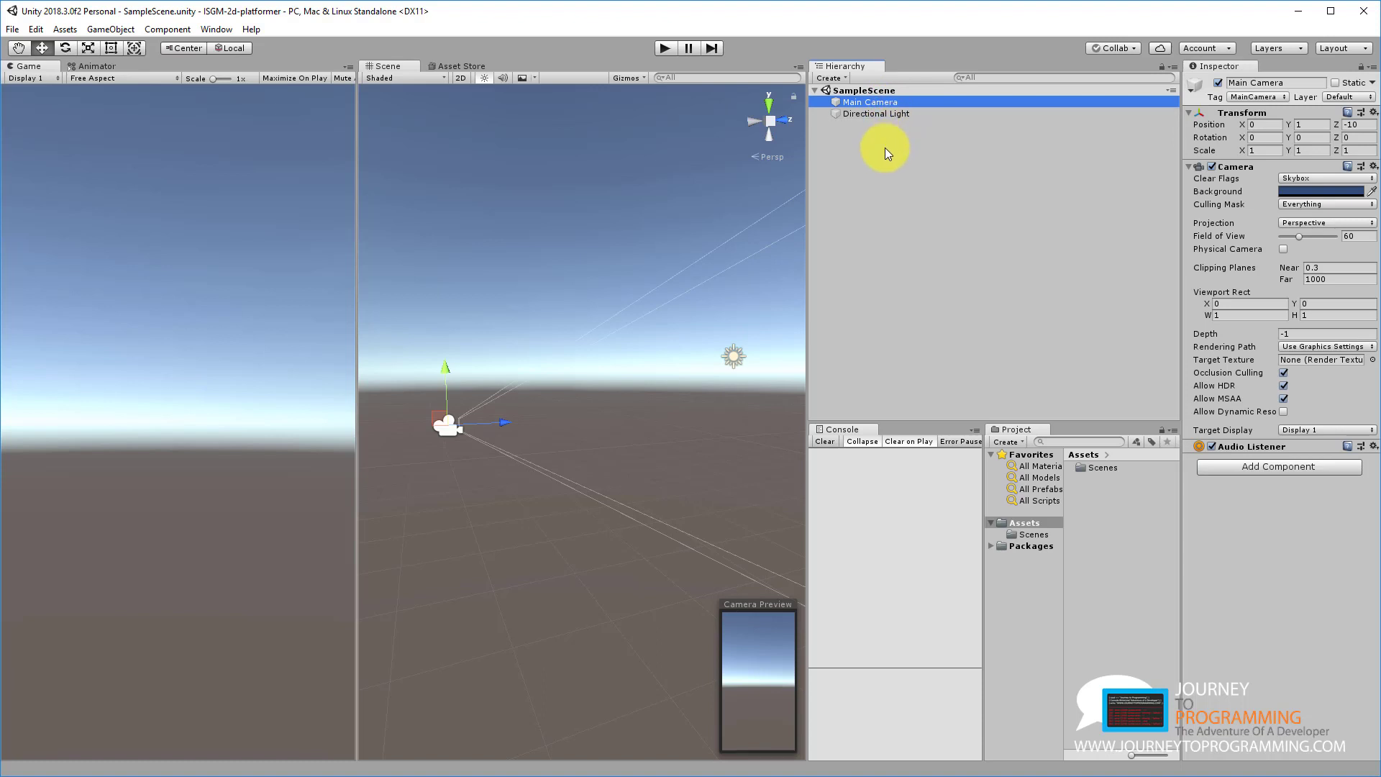
click(883, 113)
click(888, 102)
click(893, 113)
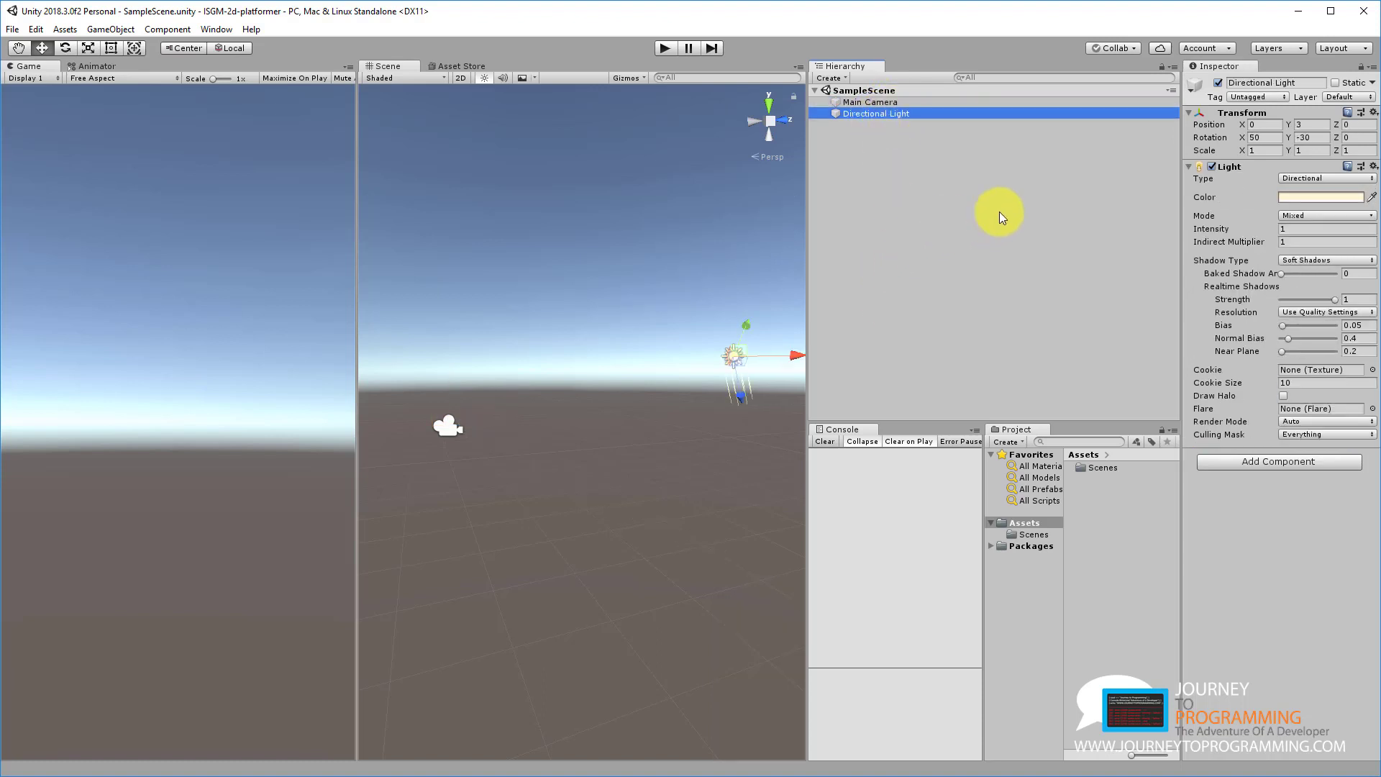
click(1008, 201)
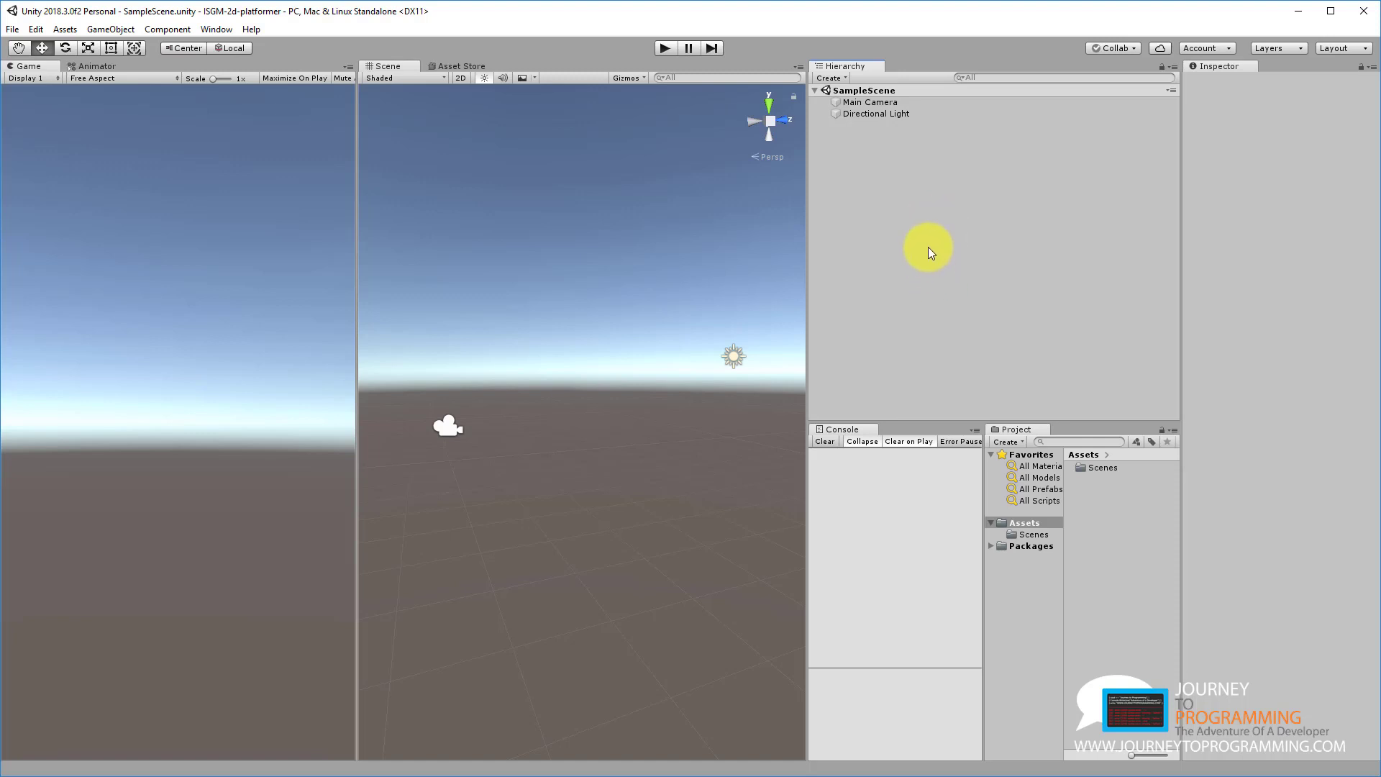
click(892, 114)
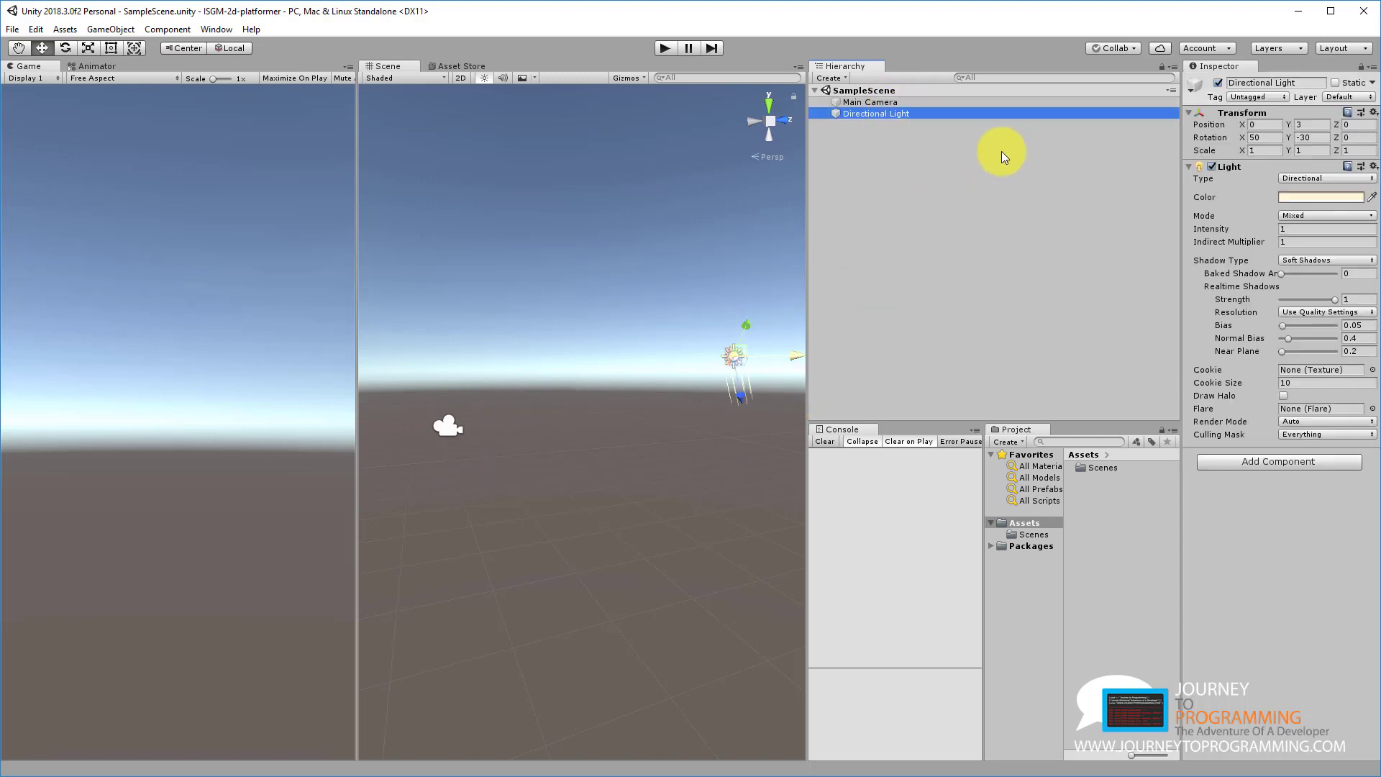
click(918, 192)
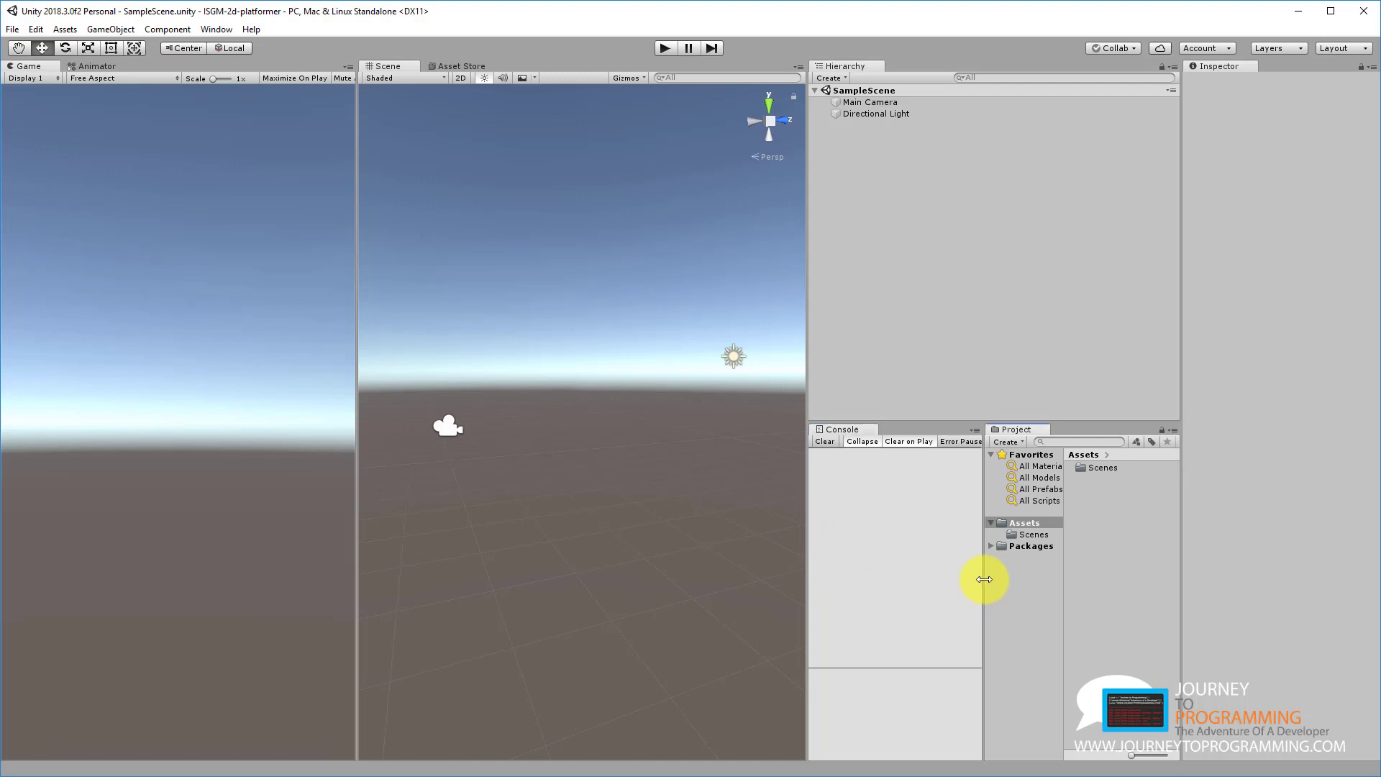
- Enlarge the Project window relative to the Console and widen its folder column to fit the full folder names
drag(983, 577, 1116, 586)
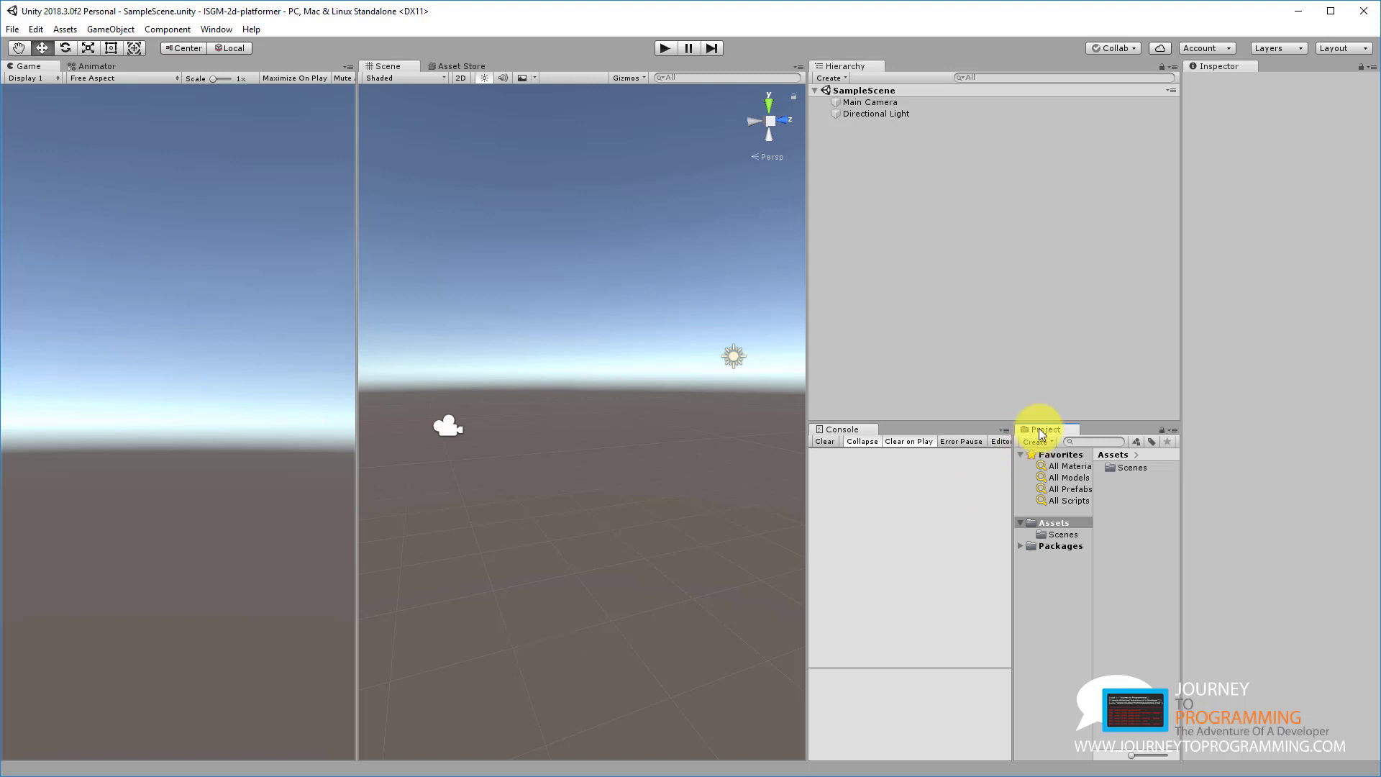
drag(1012, 478, 951, 495)
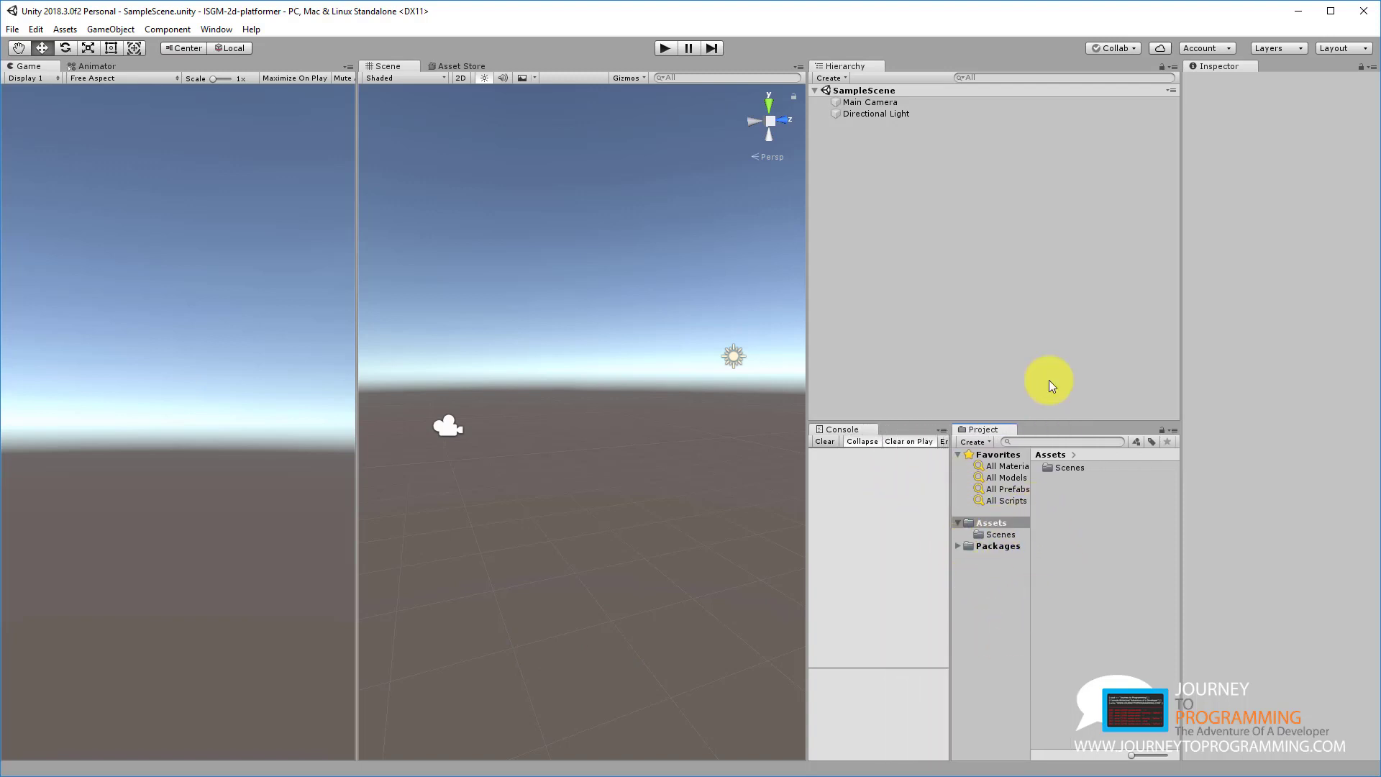
click(998, 533)
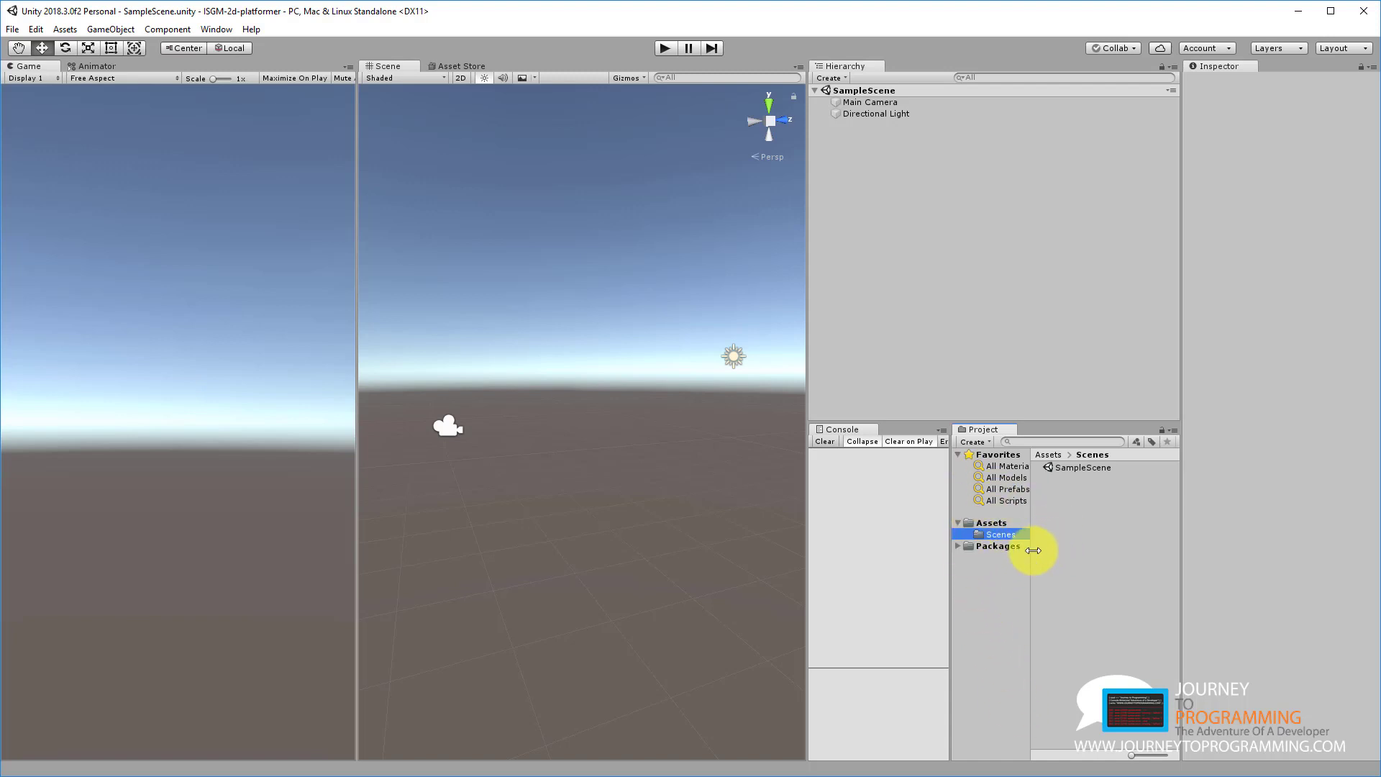
drag(1033, 550, 1055, 551)
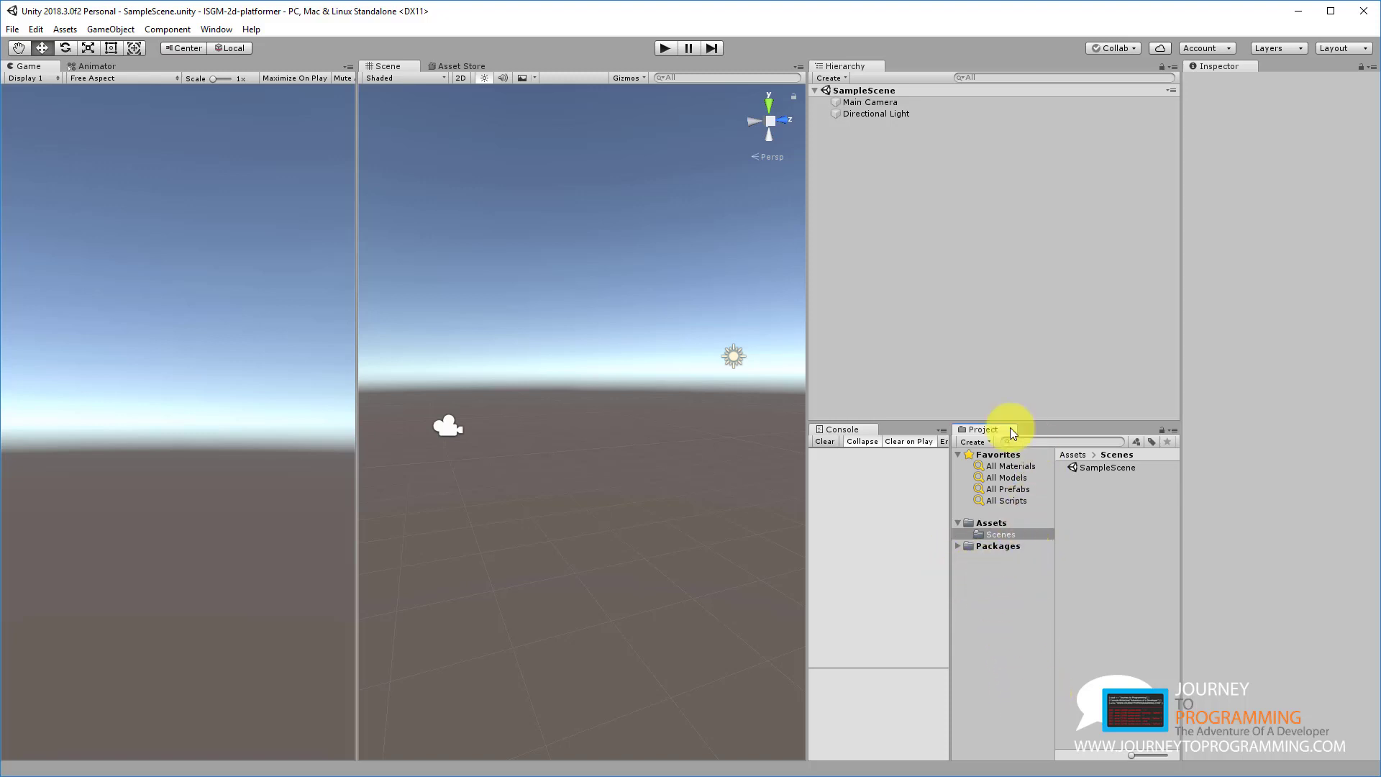
- Browse the project's Scenes folder with its SampleScene asset, the Assets folder and the Packages folder
click(1001, 537)
click(1103, 469)
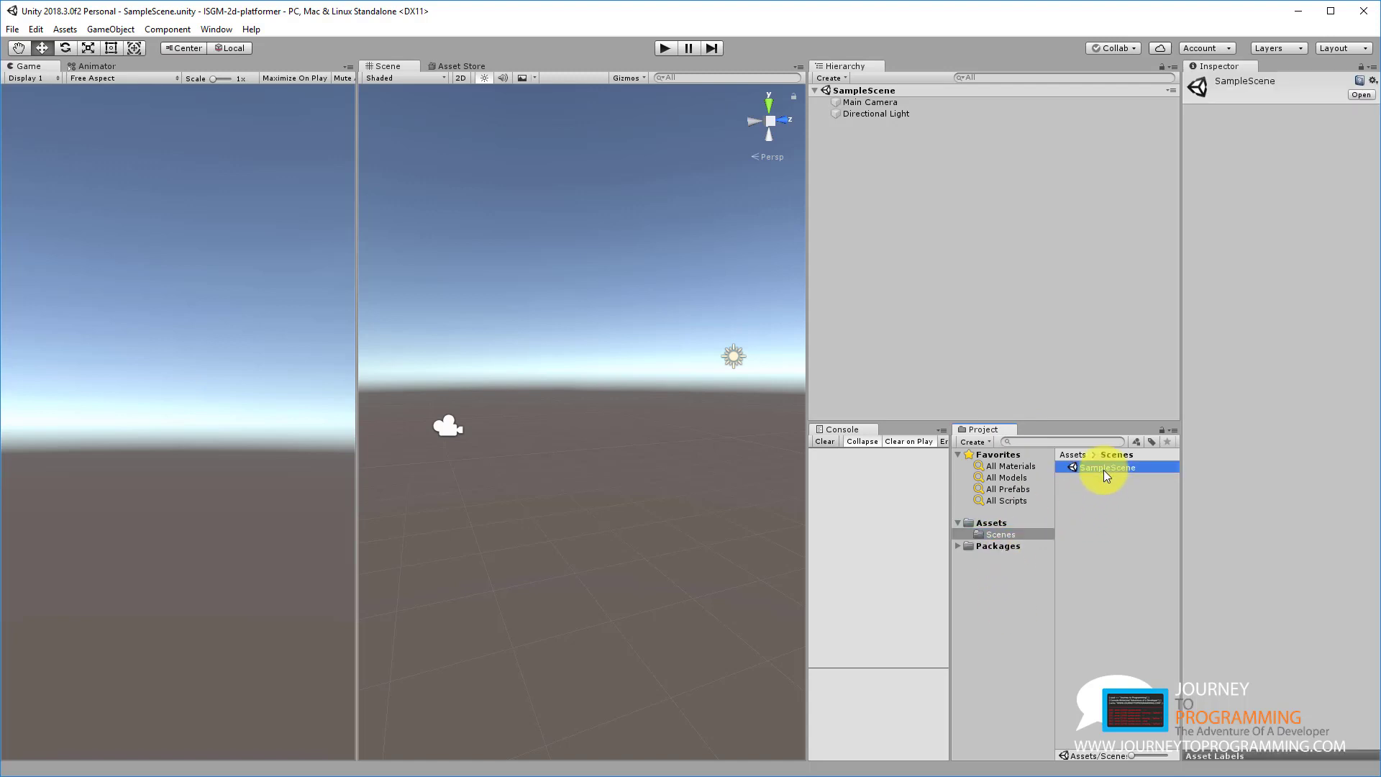
click(1016, 522)
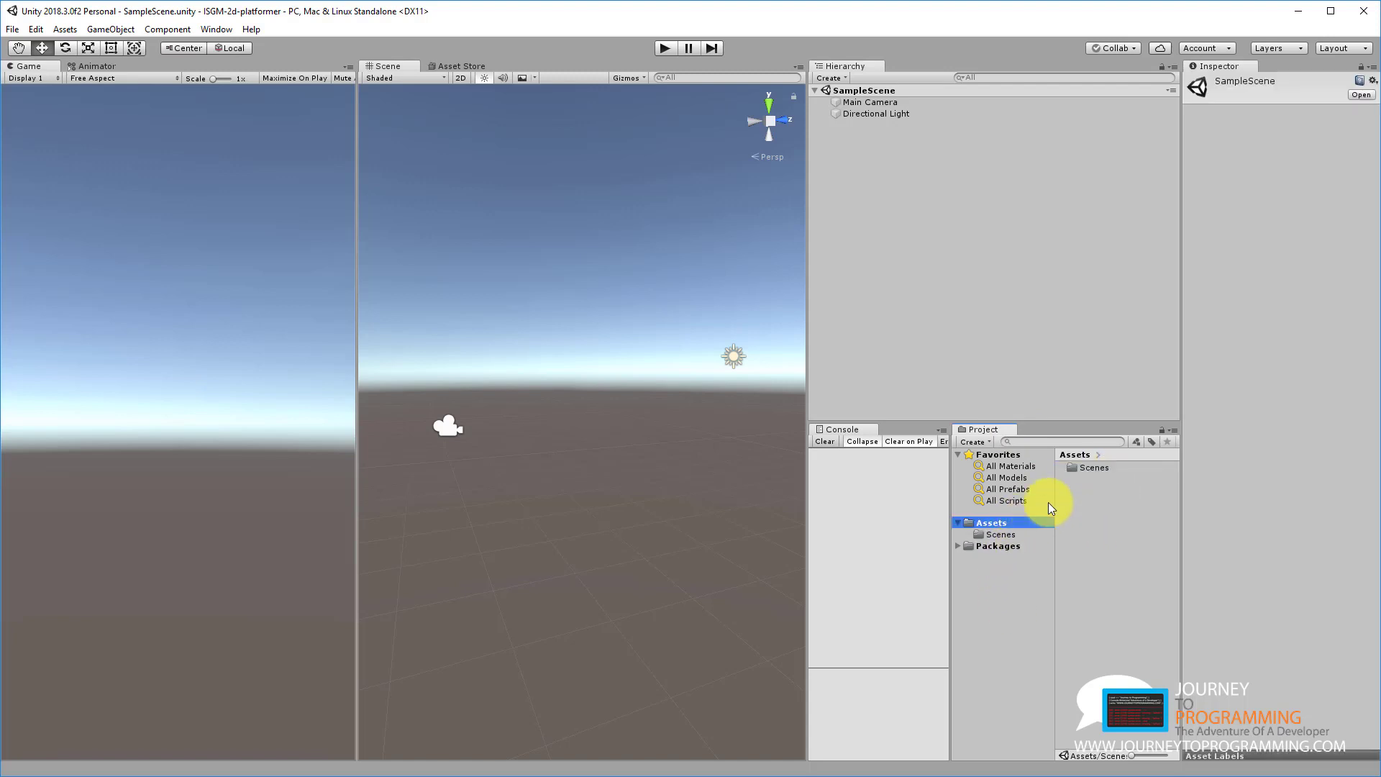
click(986, 548)
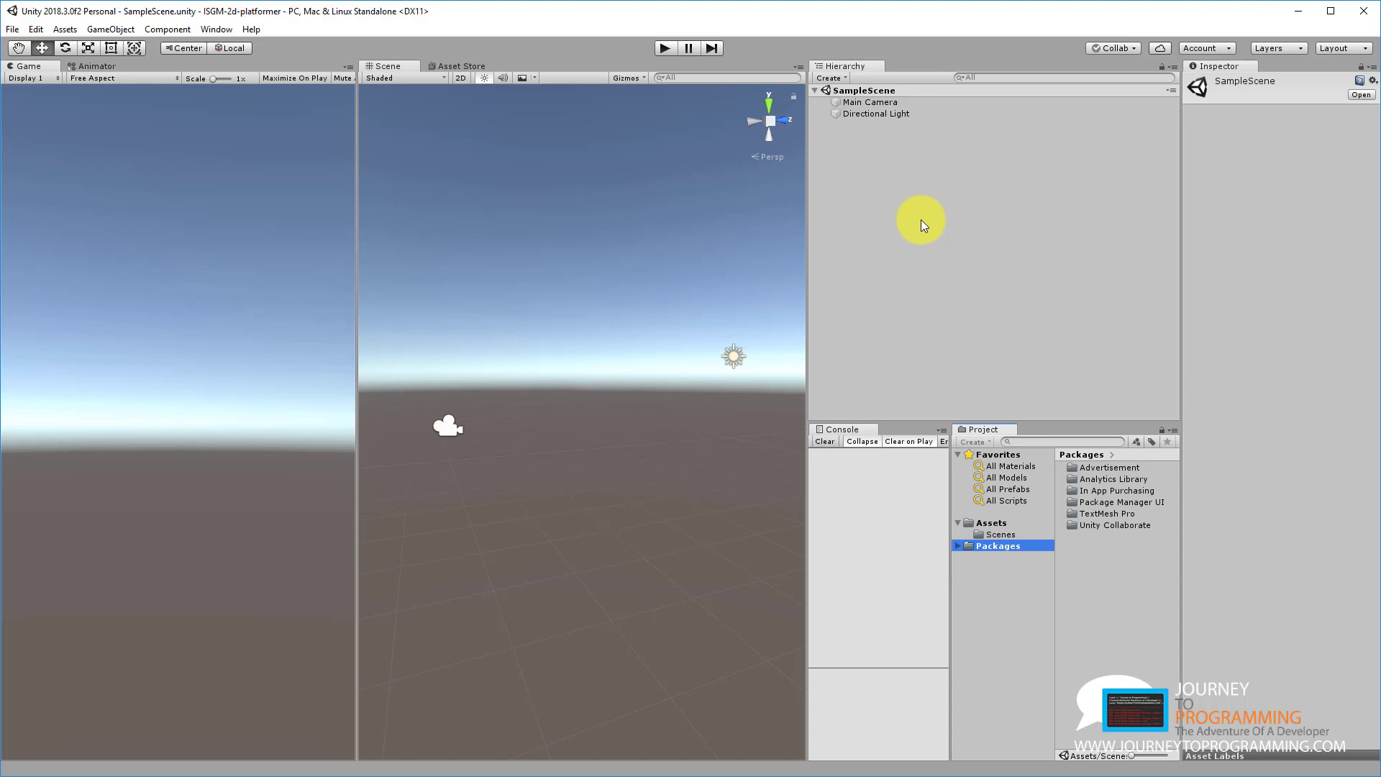
- Add a 3D Cube object to the SampleScene hierarchy
right_click(921, 218)
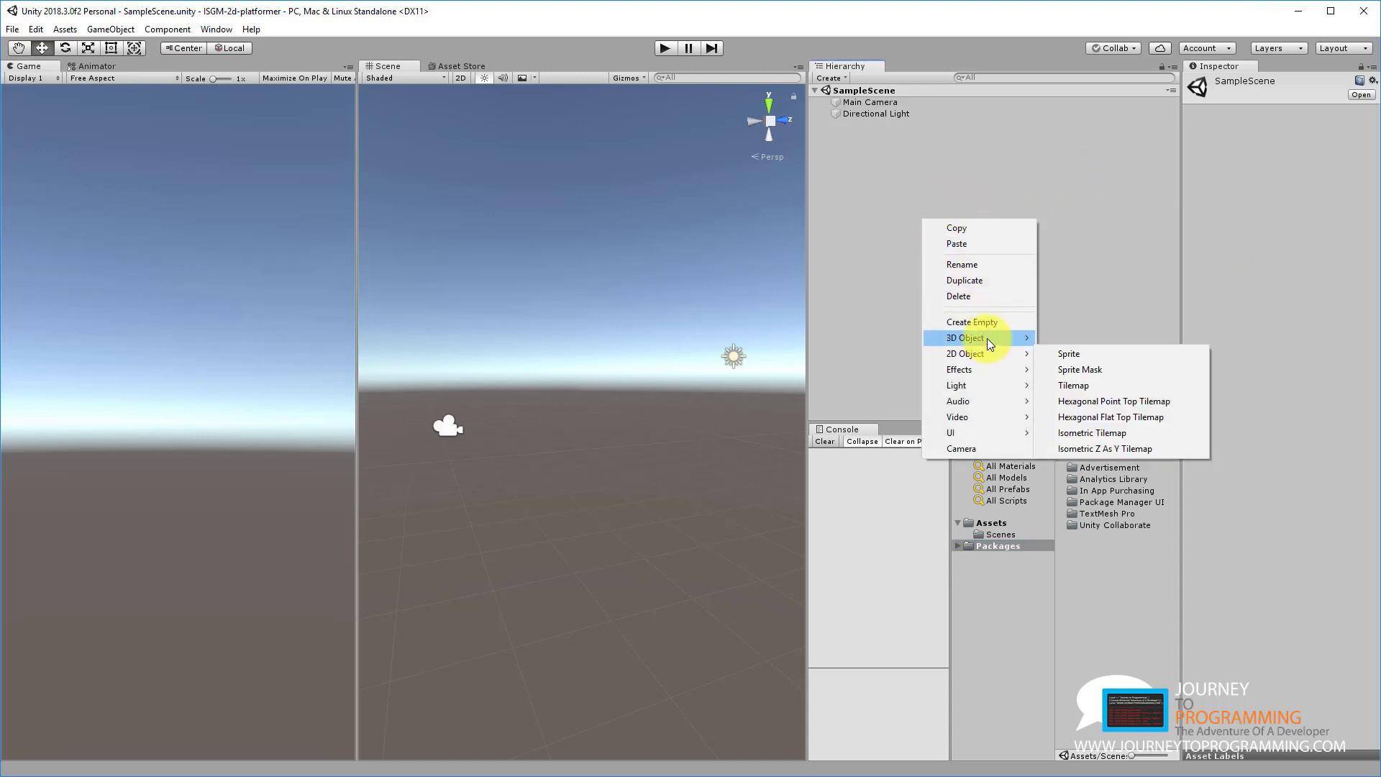
mouse_move(987, 338)
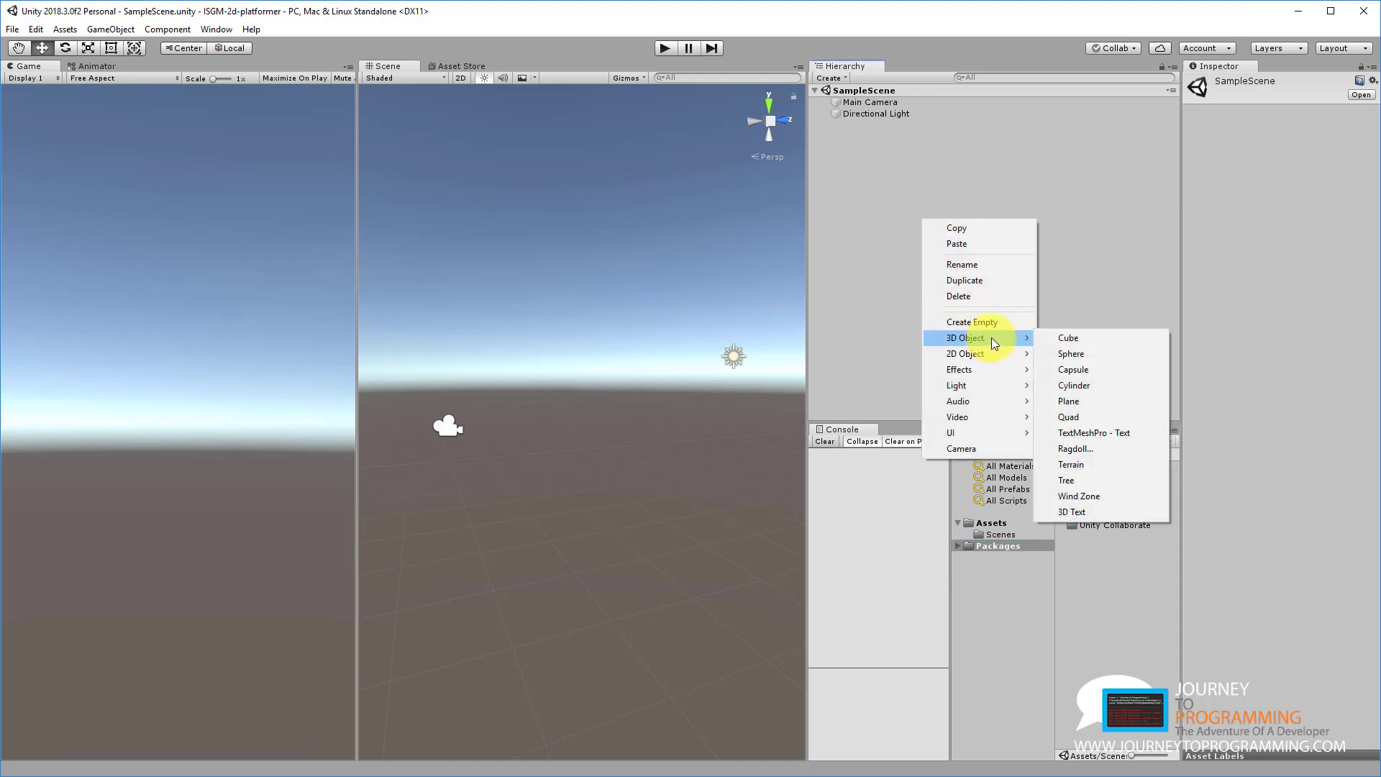
click(1072, 341)
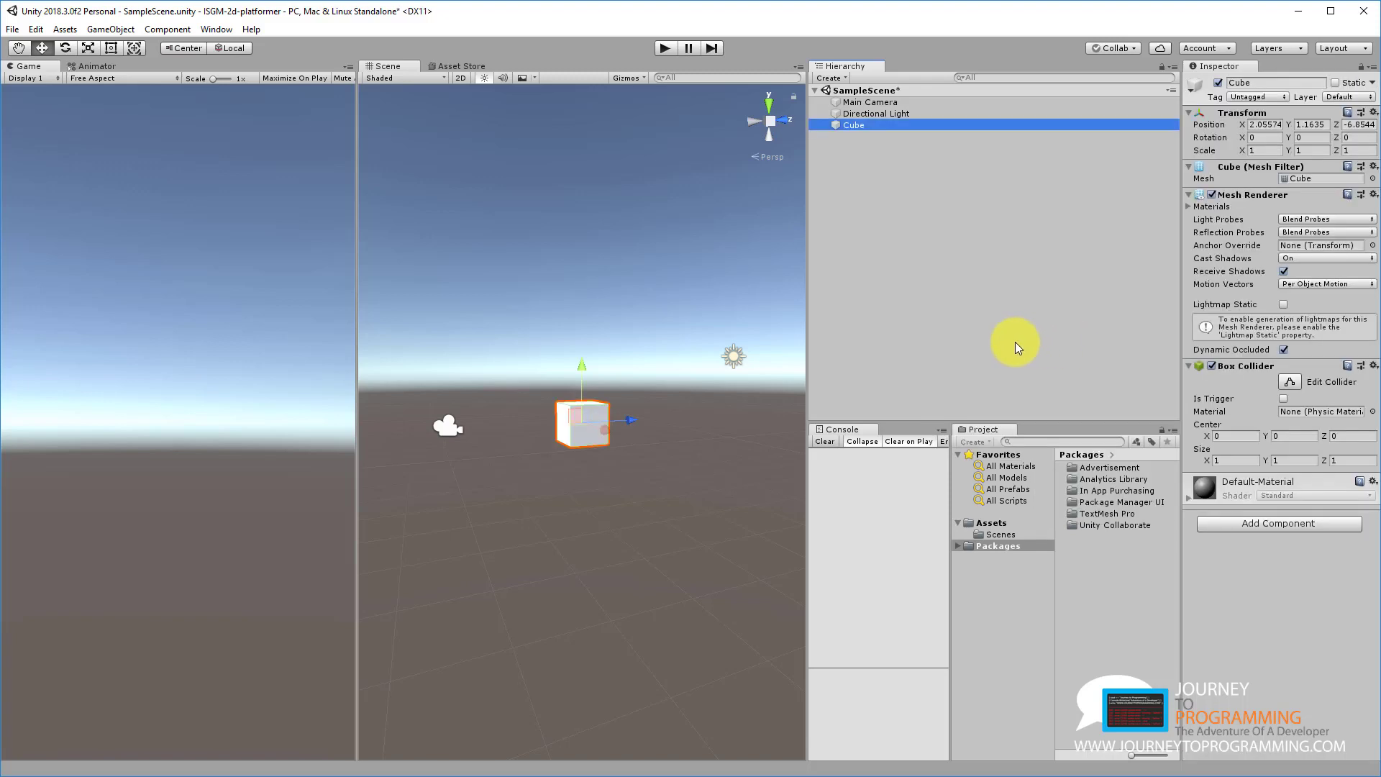
- Widen the Game view and move the cube along the X axis to about 0.18, in front of the camera
alt+drag(512, 333, 721, 386)
right_drag(721, 386, 554, 352)
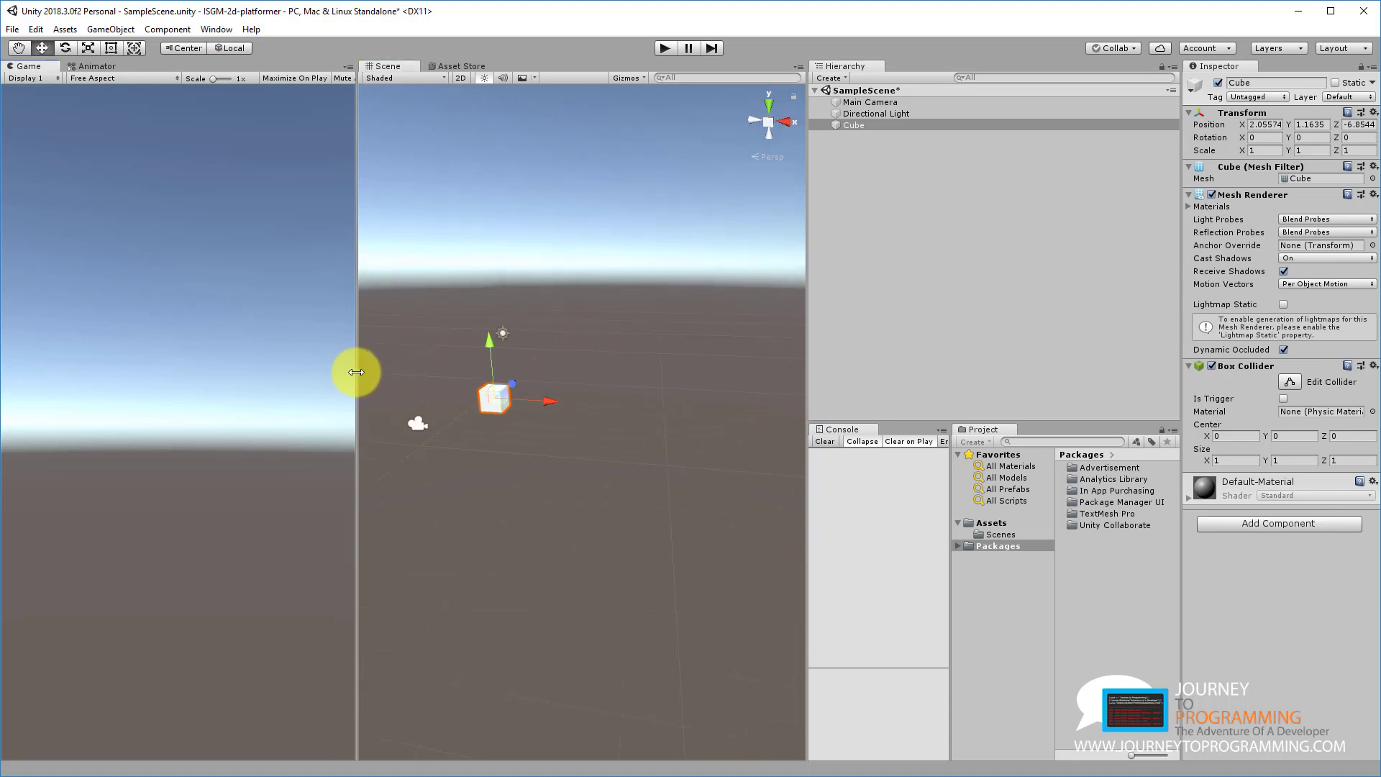
drag(357, 371, 616, 374)
drag(470, 381, 417, 408)
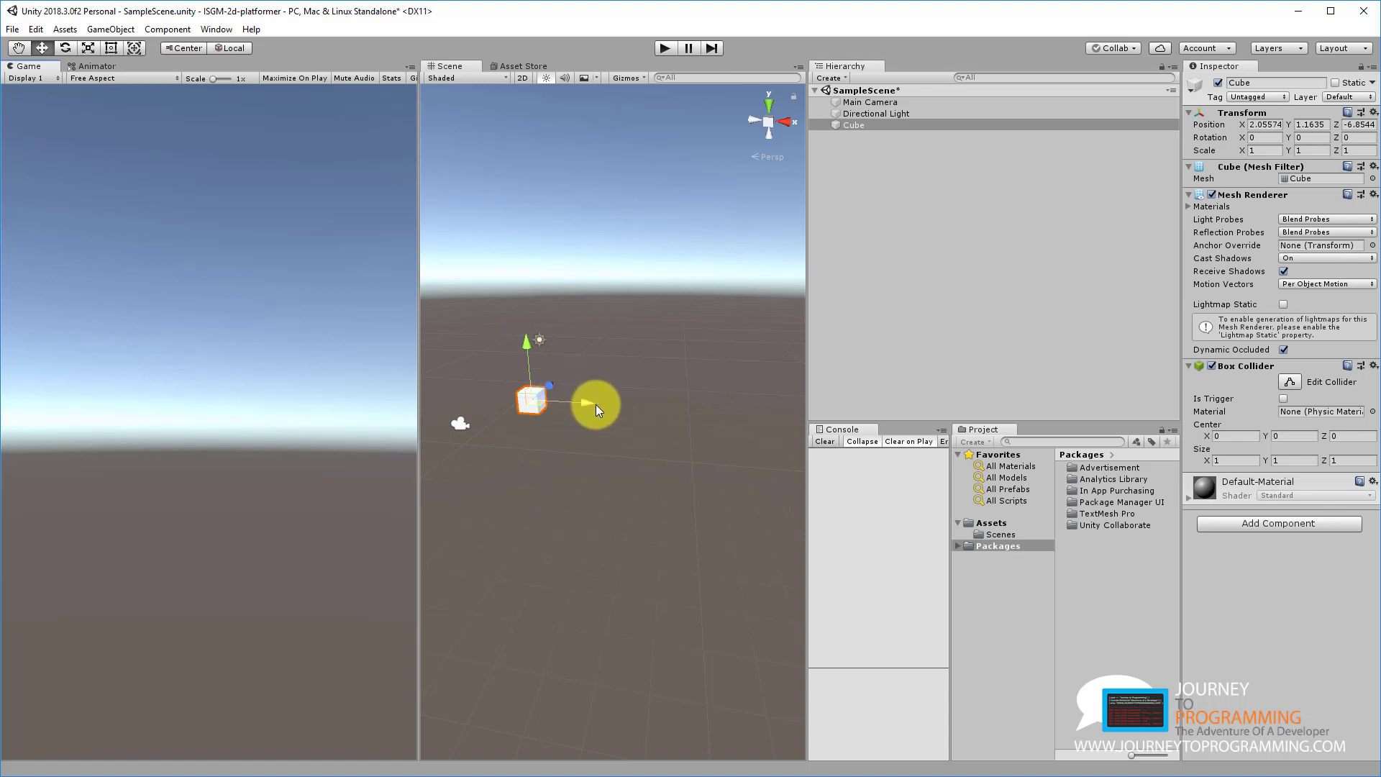
mouse_move(595, 404)
mouse_down()
mouse_move(559, 398)
mouse_move(632, 399)
mouse_move(545, 400)
mouse_move(627, 404)
mouse_move(554, 407)
mouse_move(572, 403)
mouse_up()
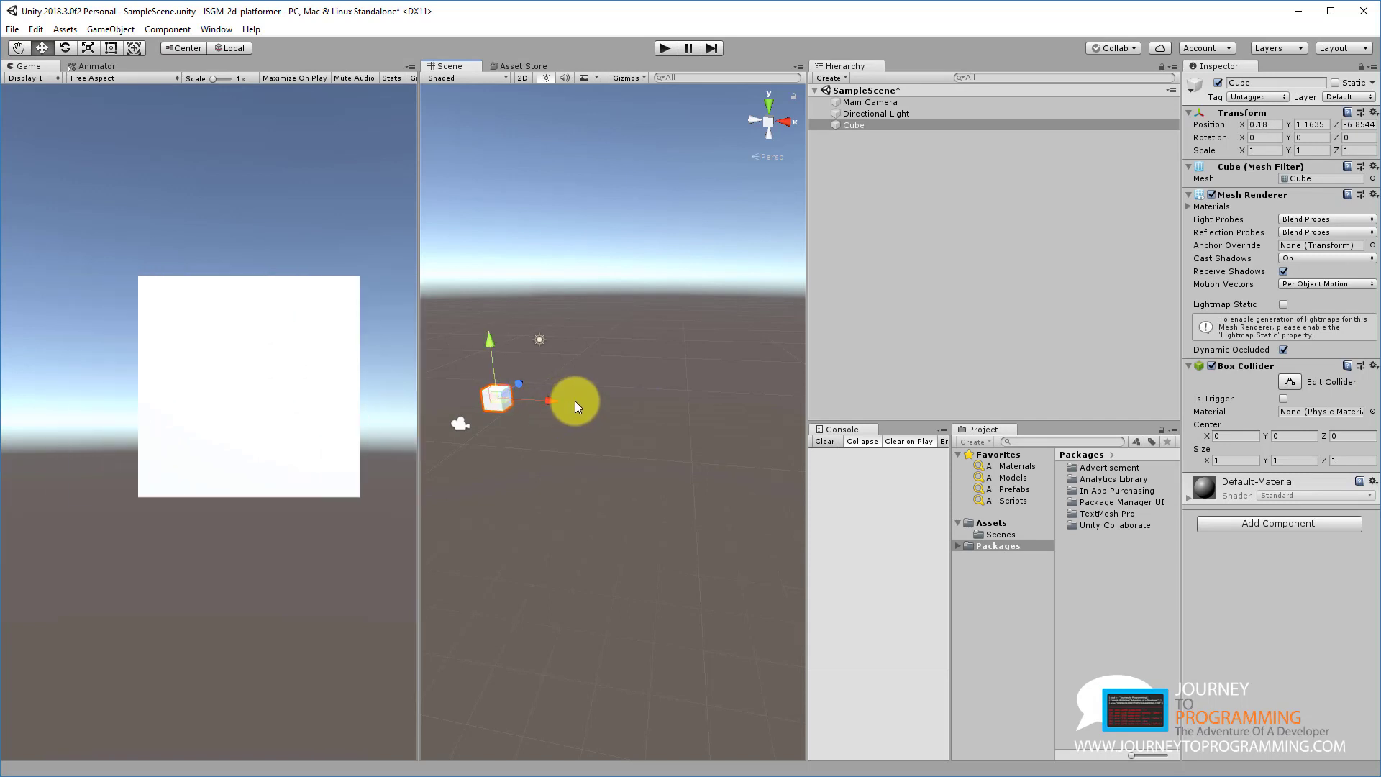
- Select the Main Camera and enlarge the Scene view to show the camera's view frustum around the cube
click(868, 106)
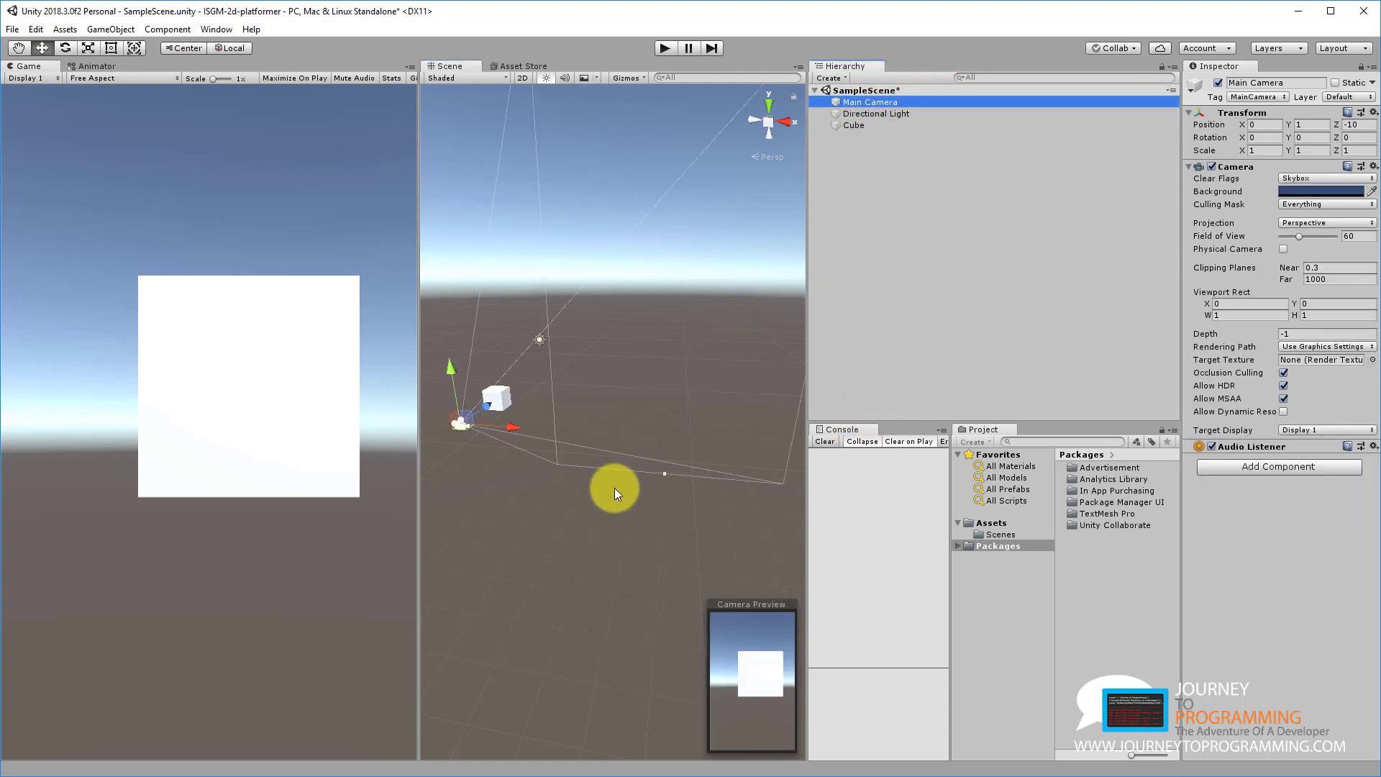
right_drag(614, 488, 611, 432)
drag(806, 286, 986, 285)
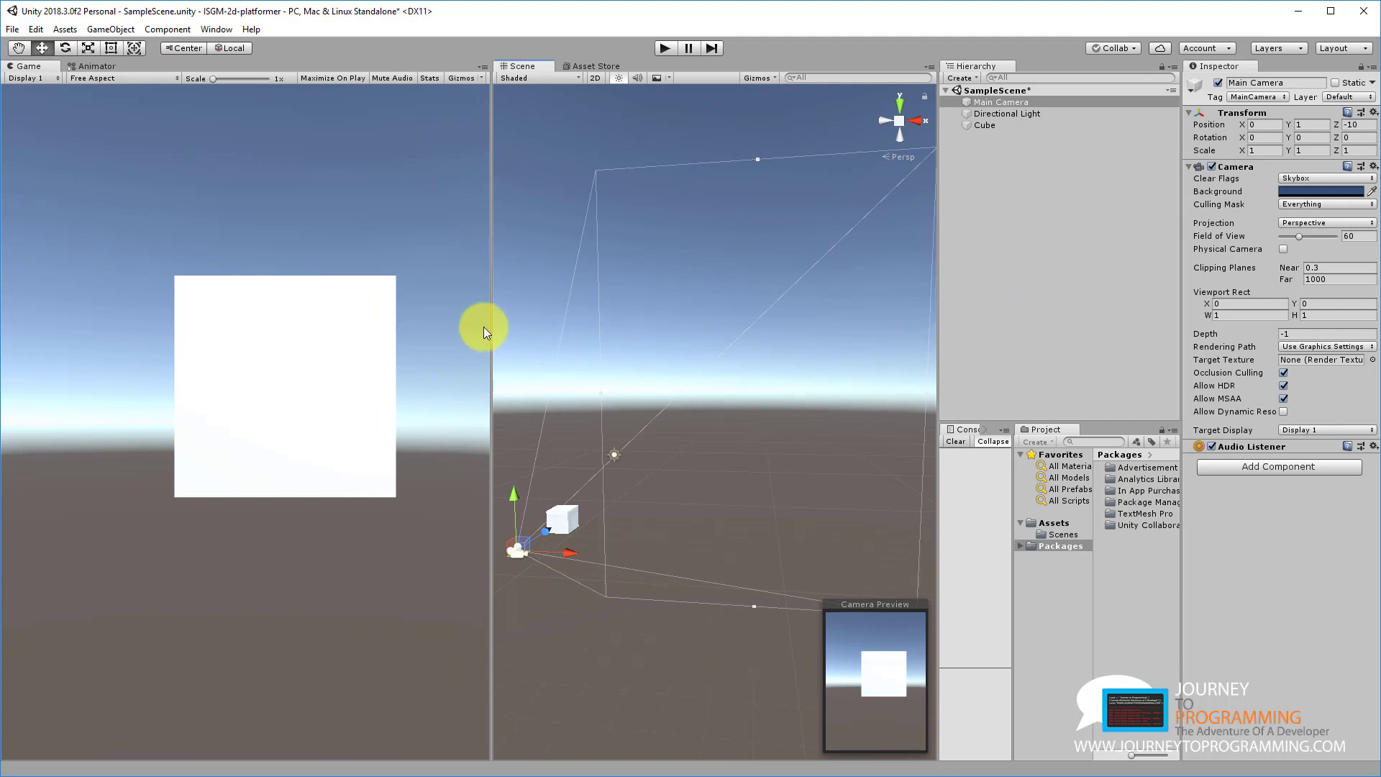
drag(485, 327, 420, 308)
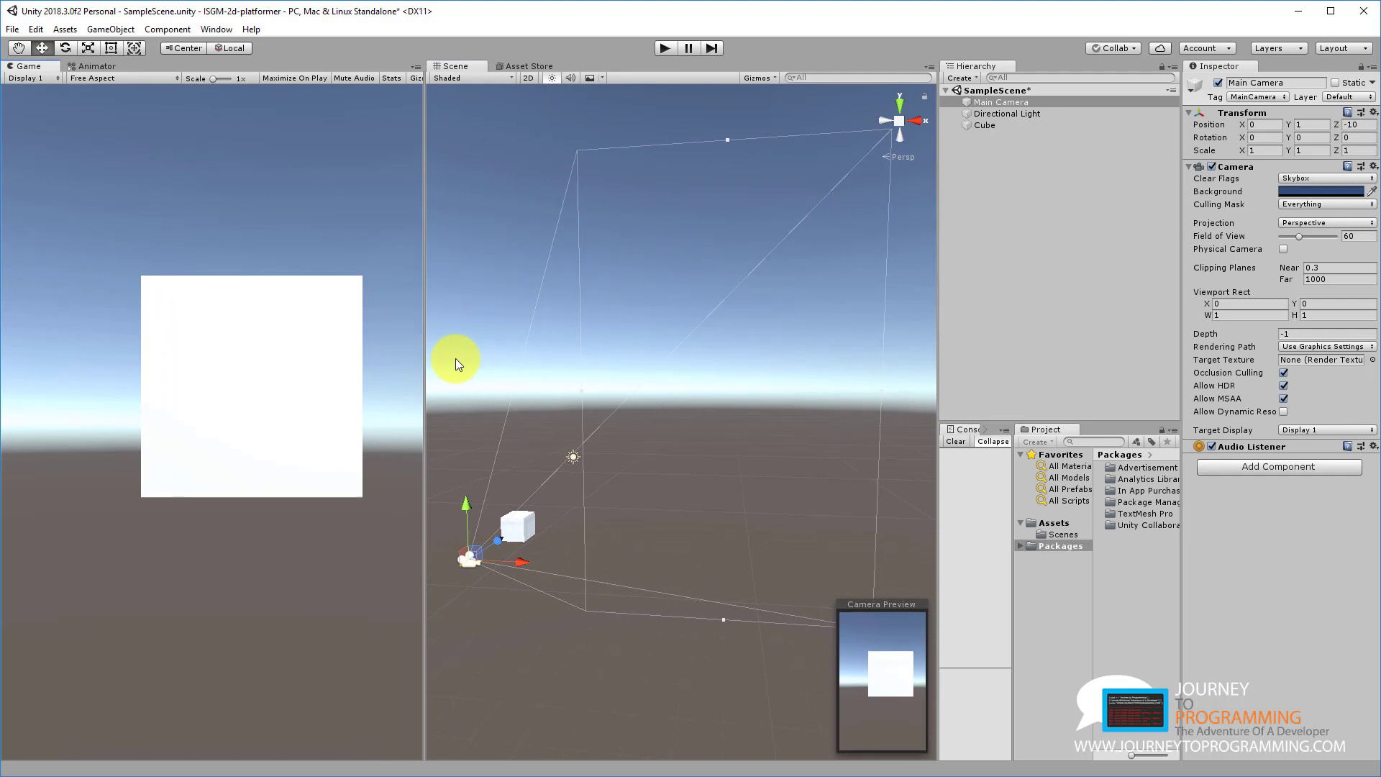
right_drag(810, 348, 721, 369)
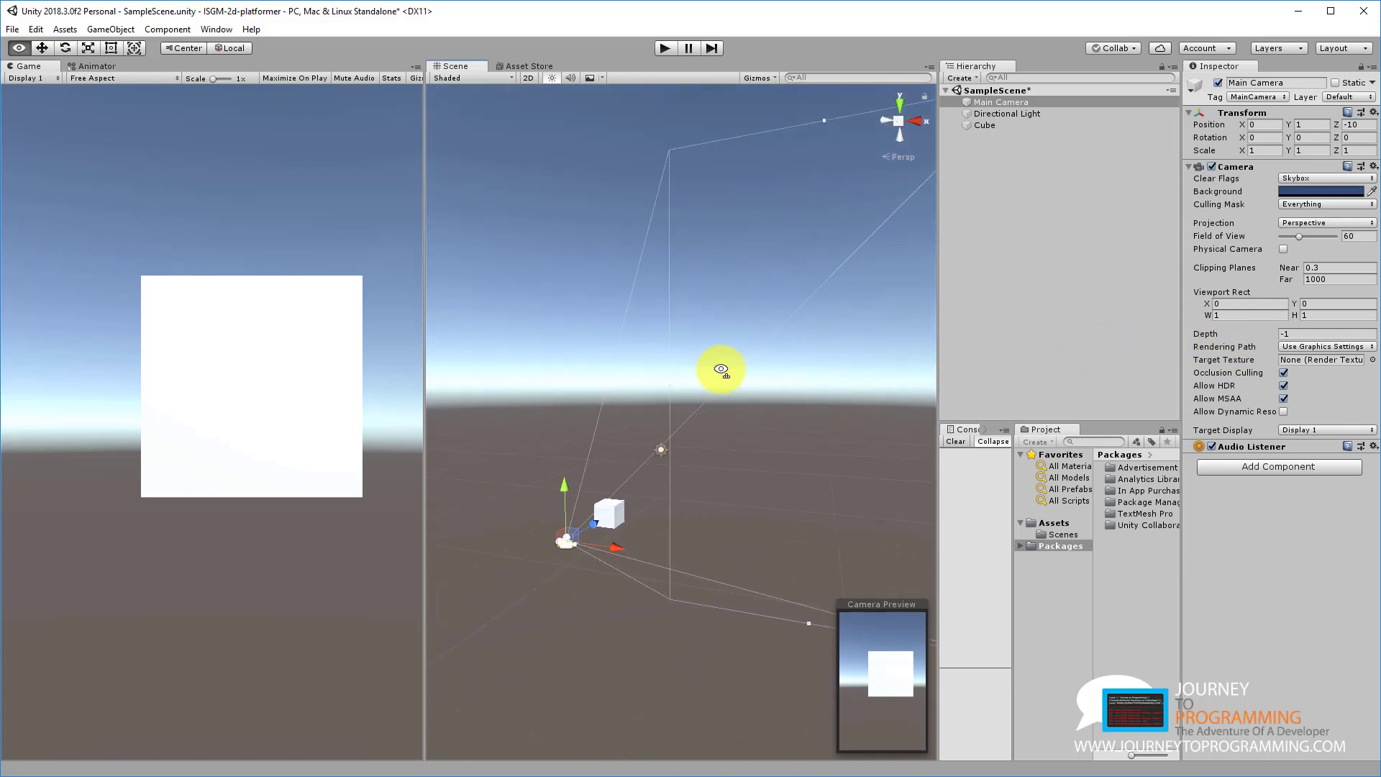
- Select the light and the cube one after the other, and box-select all objects in the Scene view
click(995, 112)
click(995, 125)
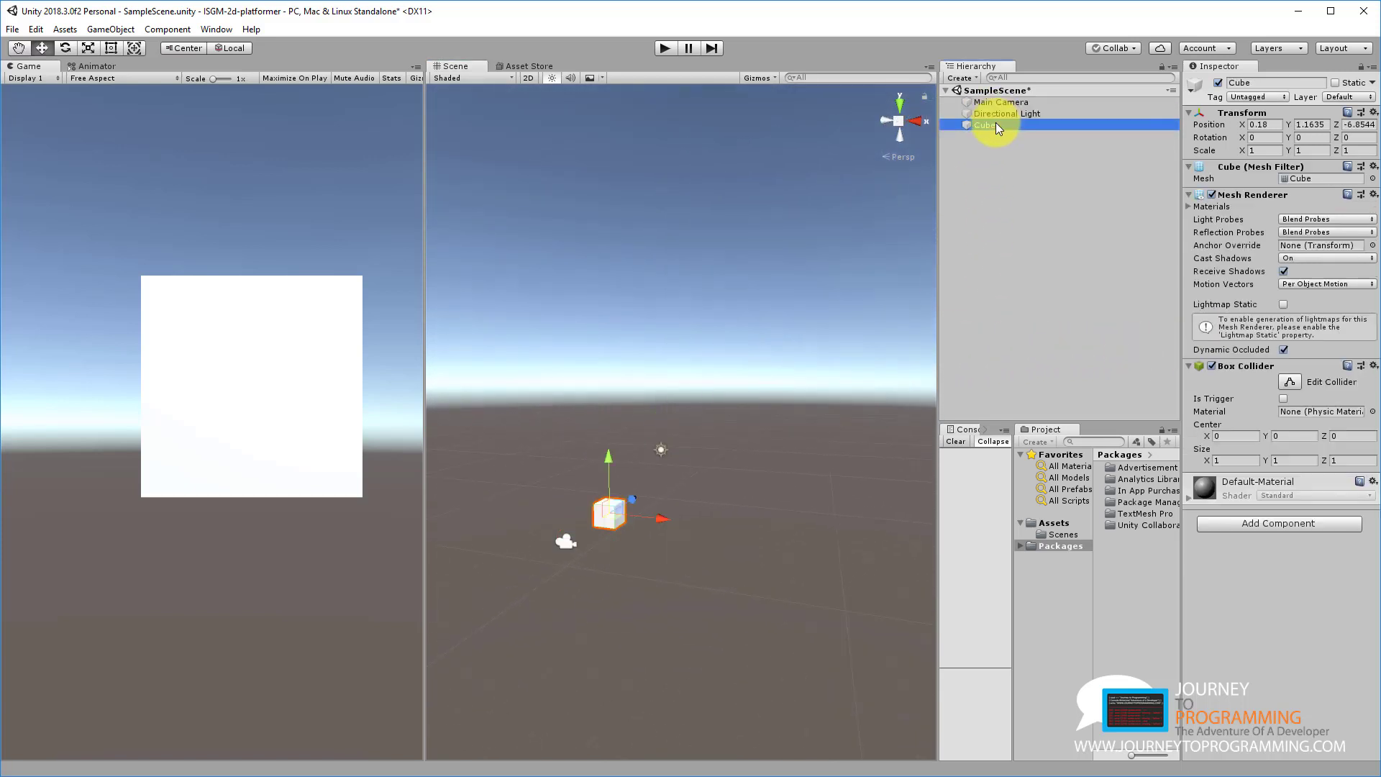
drag(780, 344, 490, 592)
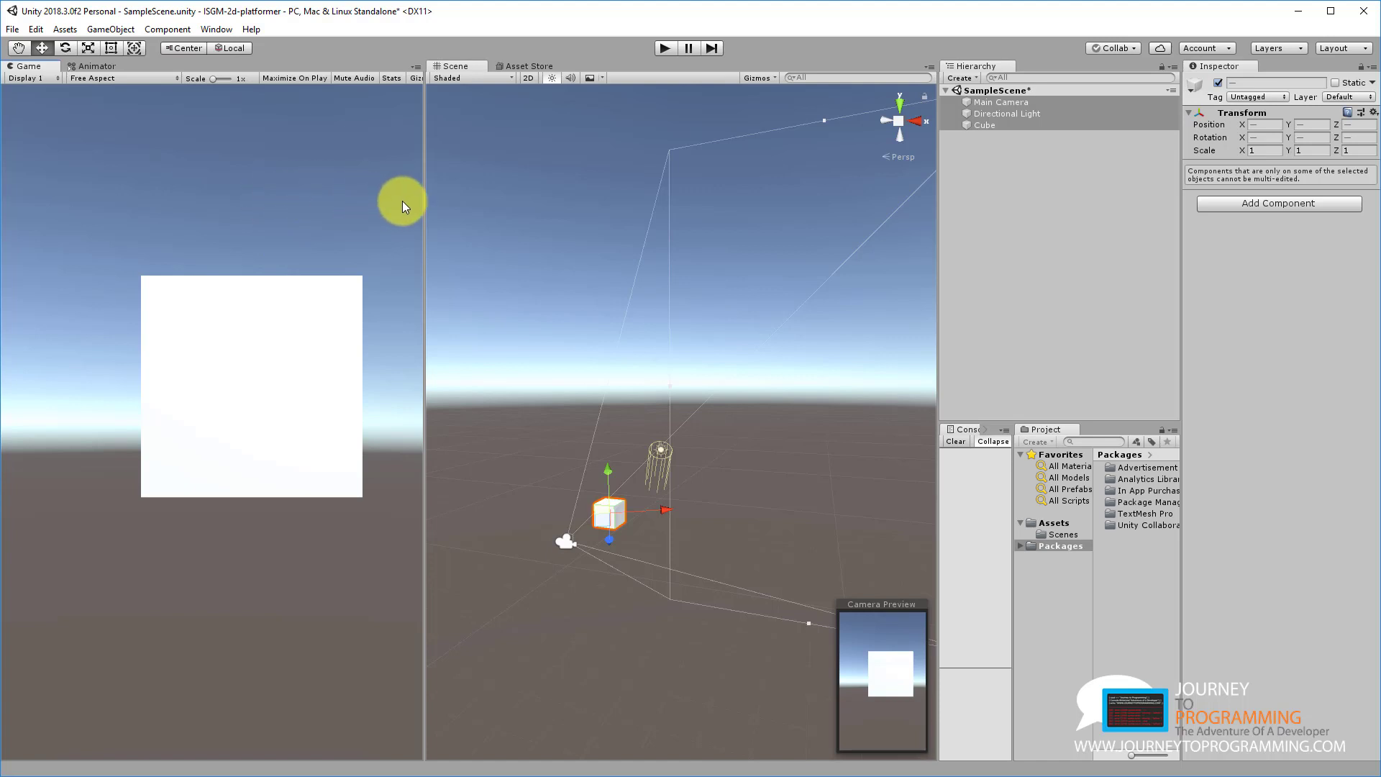
- Widen the Game view and examine the selected Main Camera and its frustum from a higher, closer angle
drag(423, 184, 485, 154)
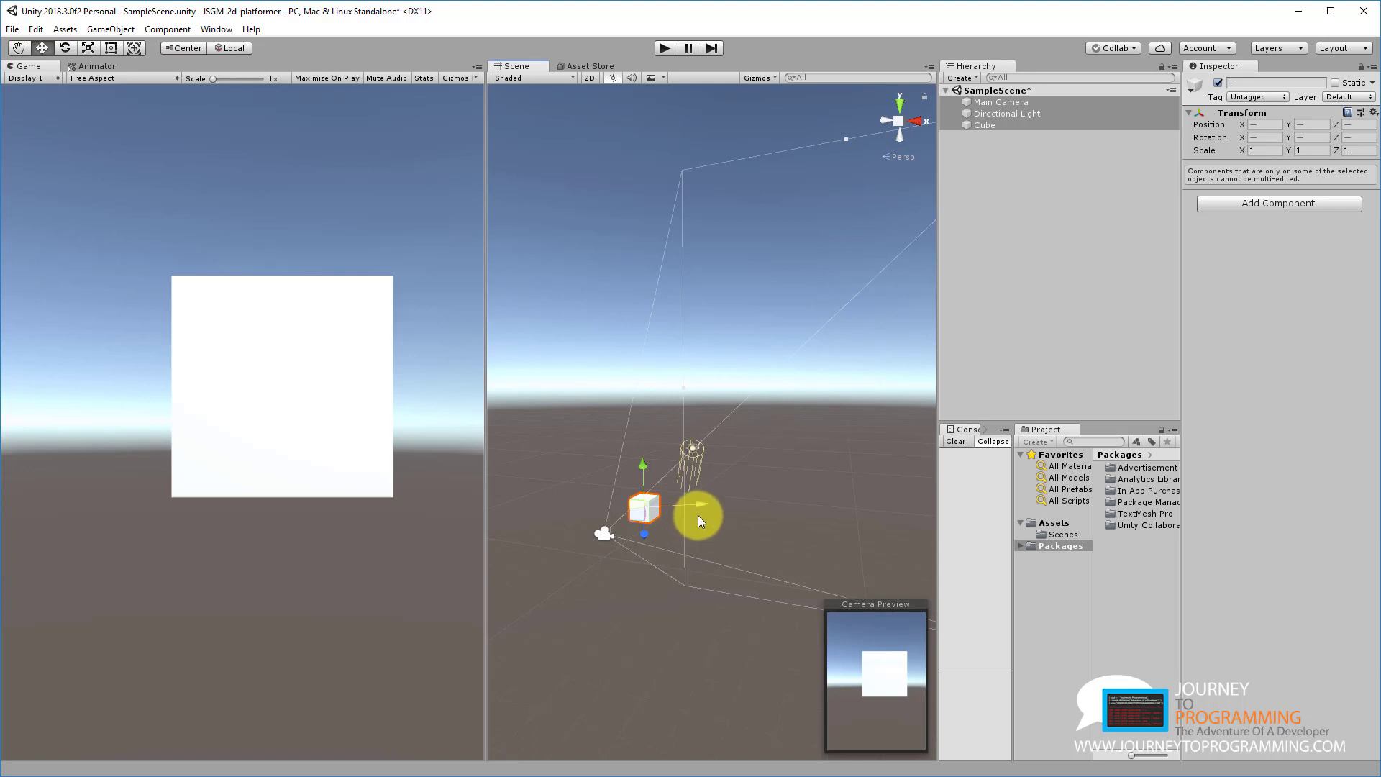
click(1012, 103)
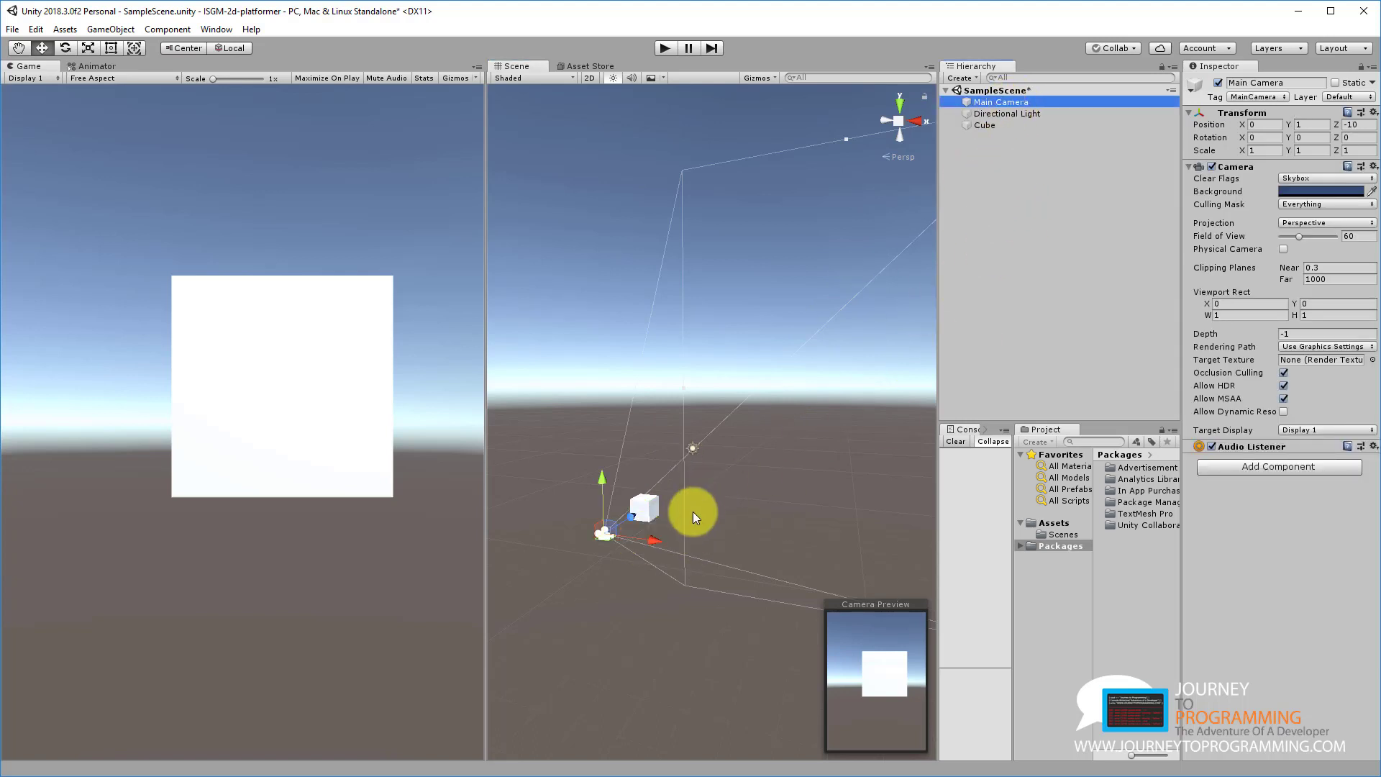
right_drag(648, 531, 702, 651)
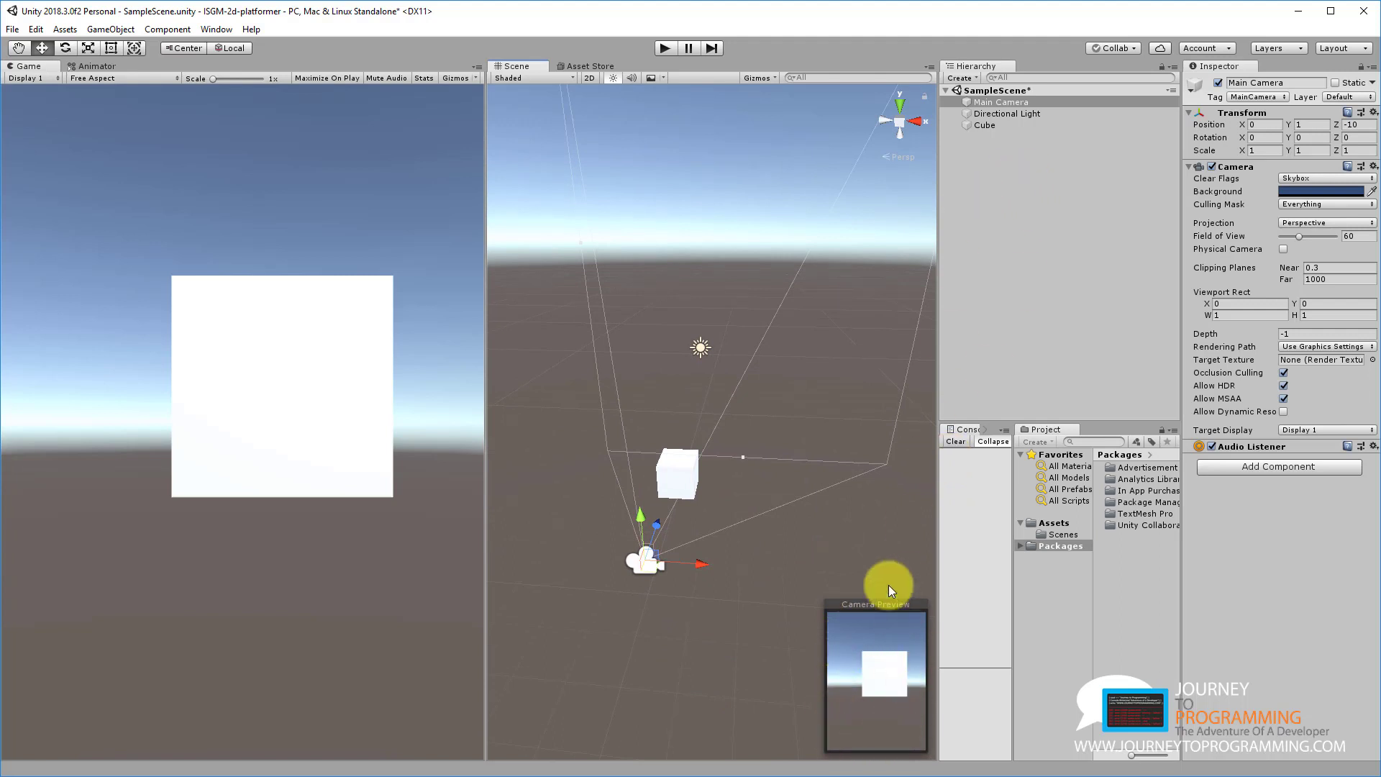
- Select the cube and move it in the Scene view to about X -0.05 and Y -0.67
right_drag(794, 97, 844, 243)
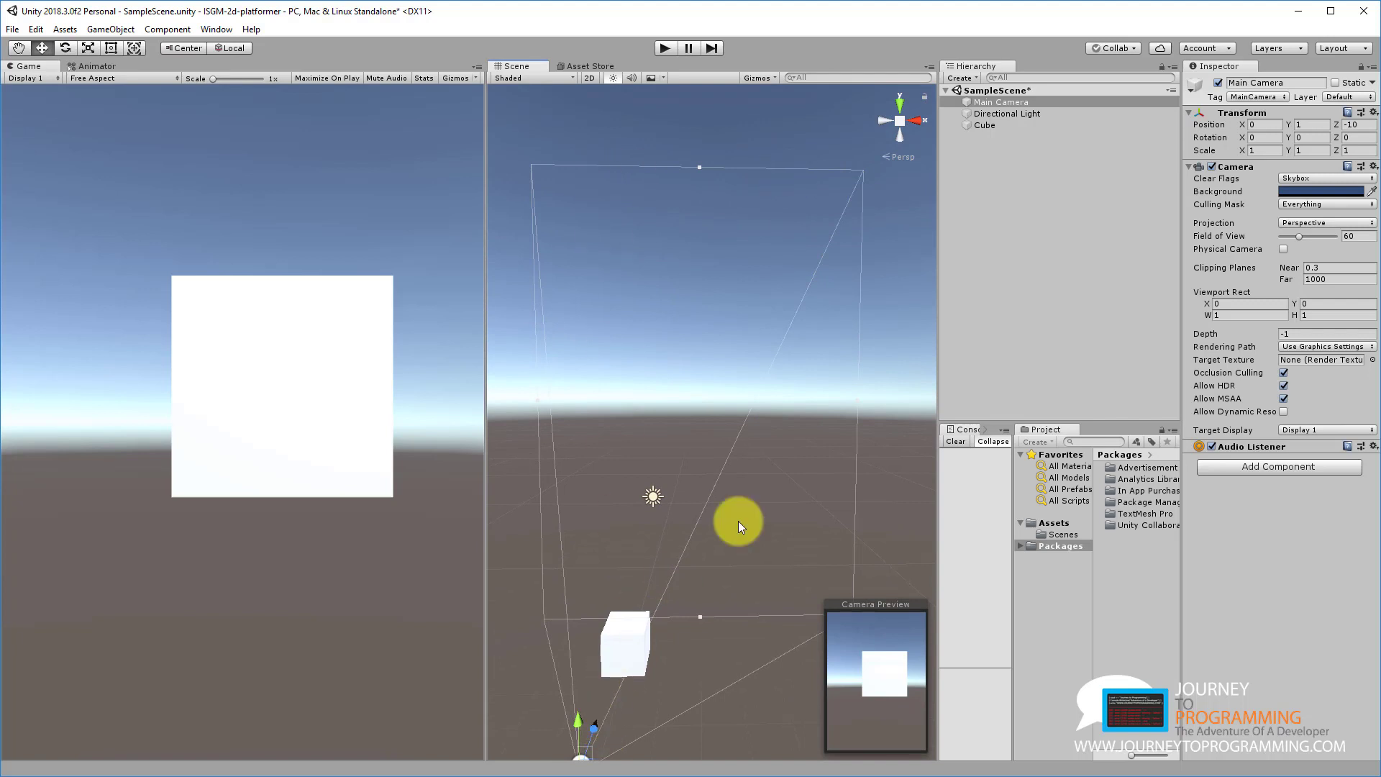
click(1002, 131)
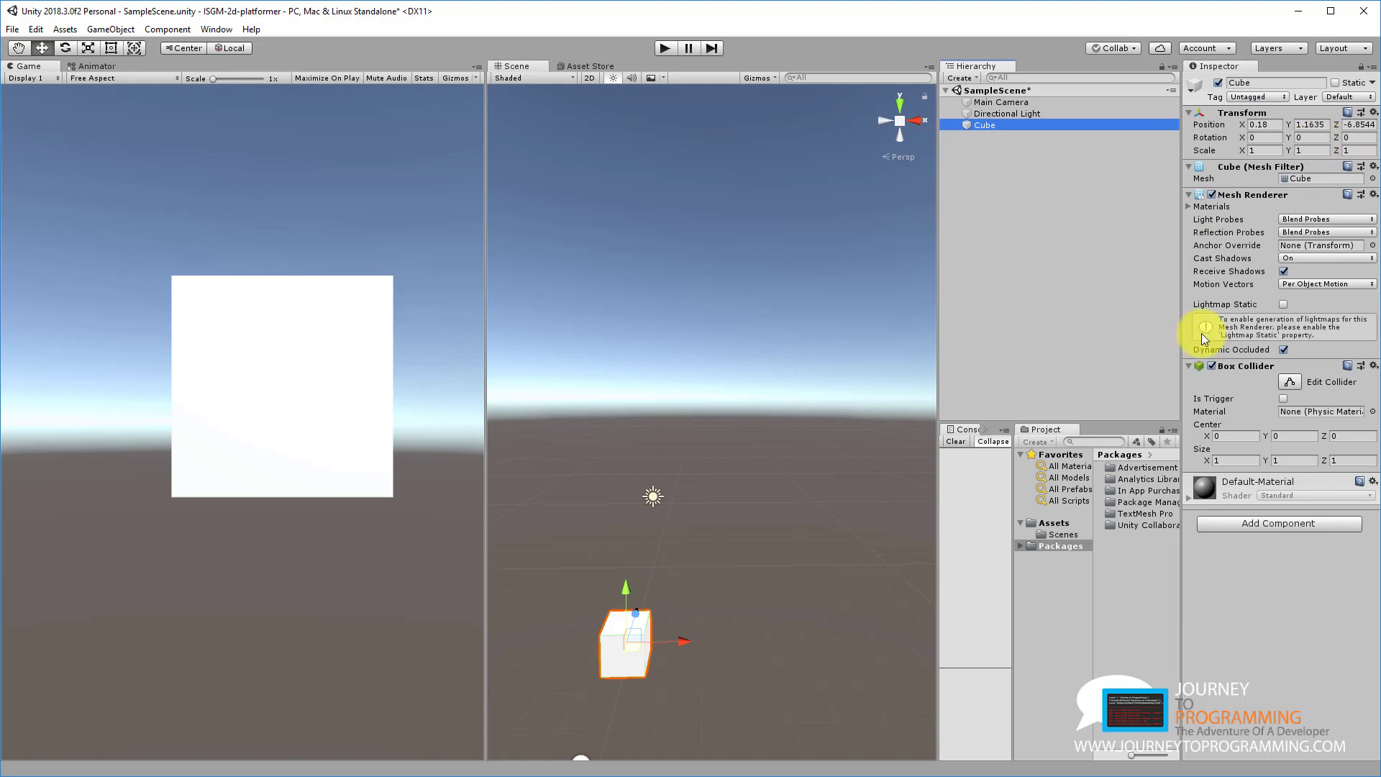
middle_drag(693, 674, 711, 610)
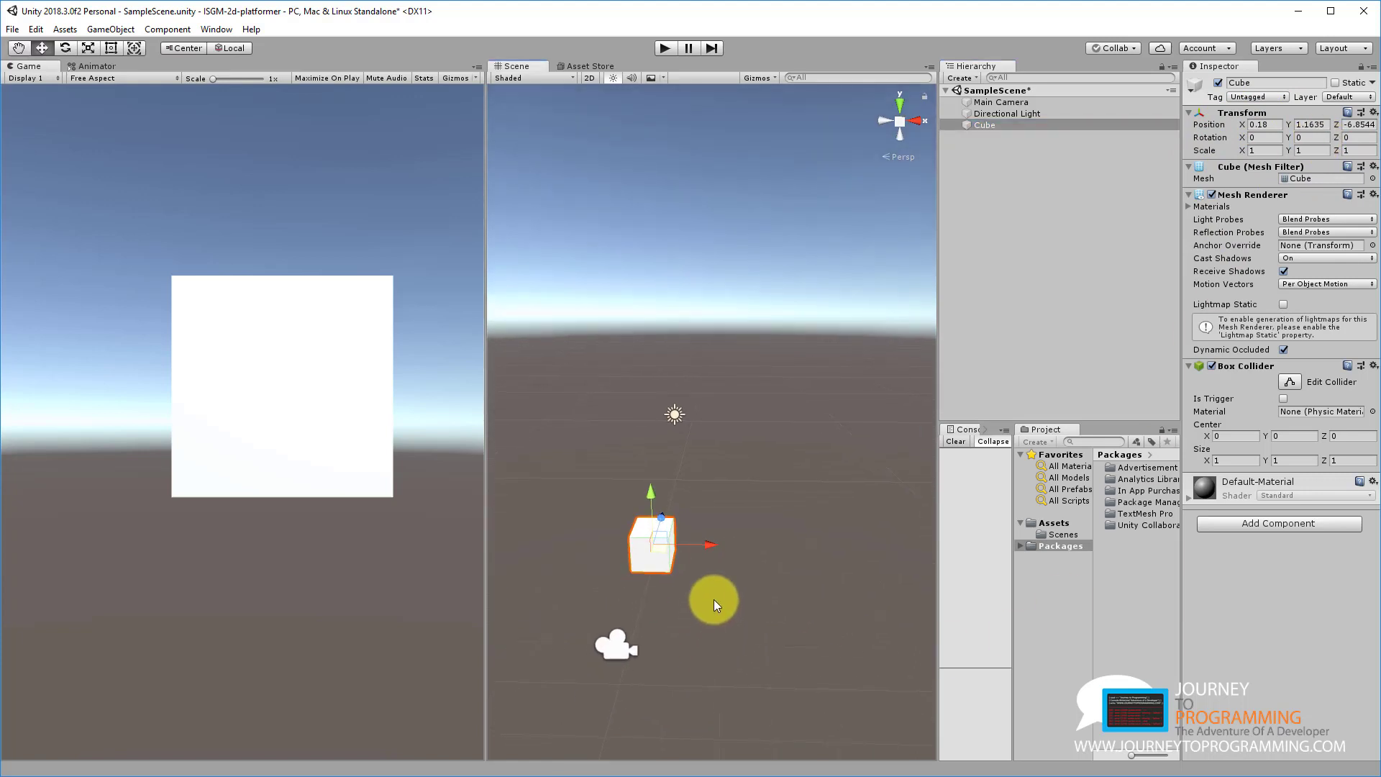
drag(708, 542, 702, 545)
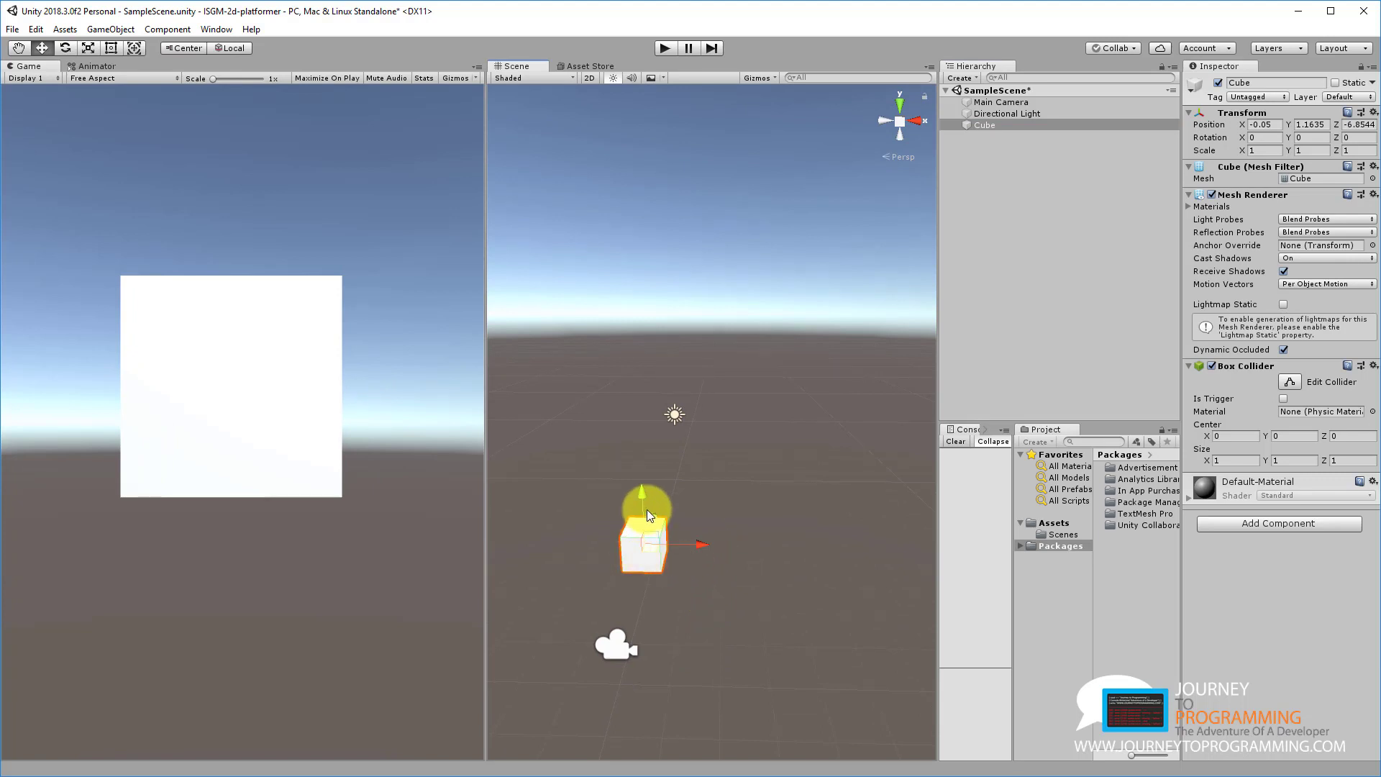
drag(640, 499, 656, 561)
right_drag(757, 543, 751, 569)
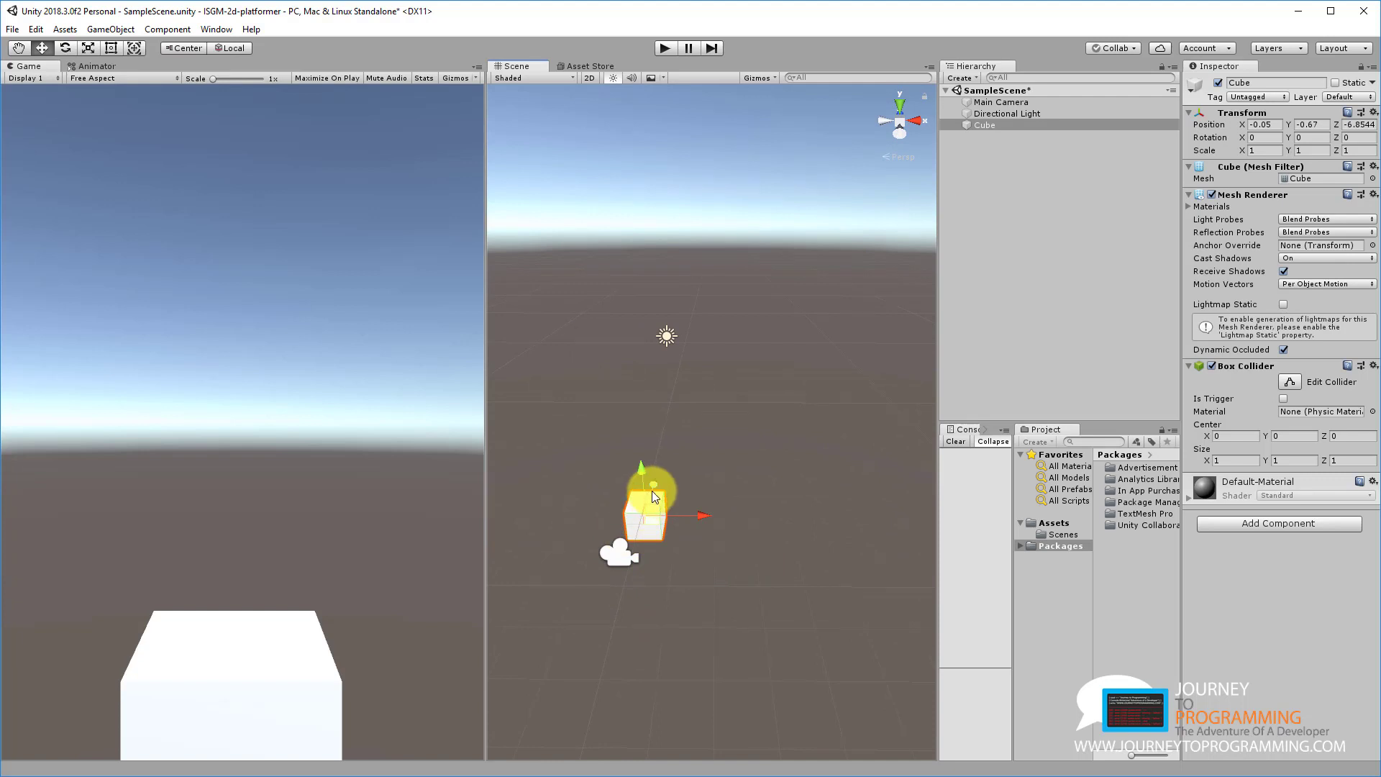
- Move the cube away from the camera to a Z position of 10 and lower it to about Y -9.96
drag(652, 491, 666, 101)
alt+drag(753, 326, 853, 369)
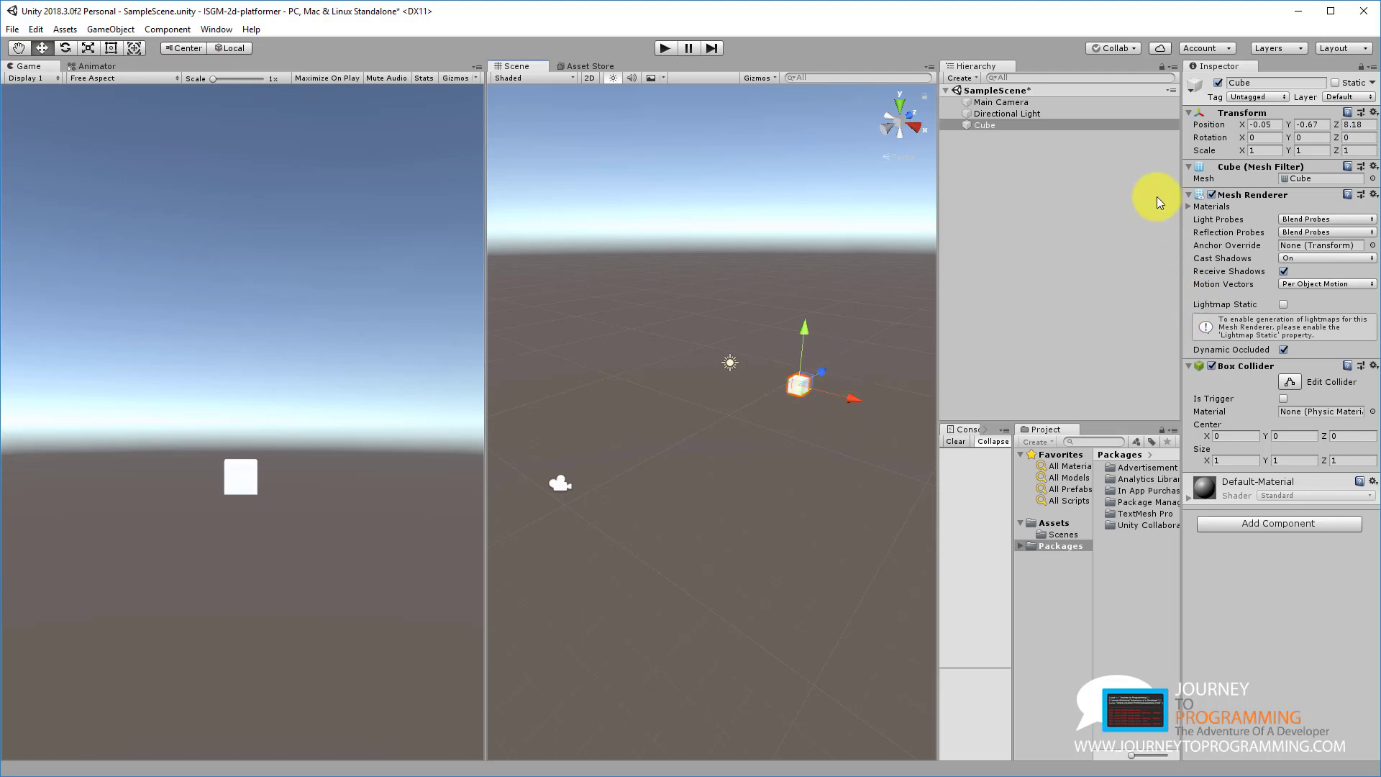
mouse_move(1336, 125)
mouse_down()
mouse_move(1206, 117)
mouse_move(1379, 115)
mouse_move(1357, 114)
mouse_up()
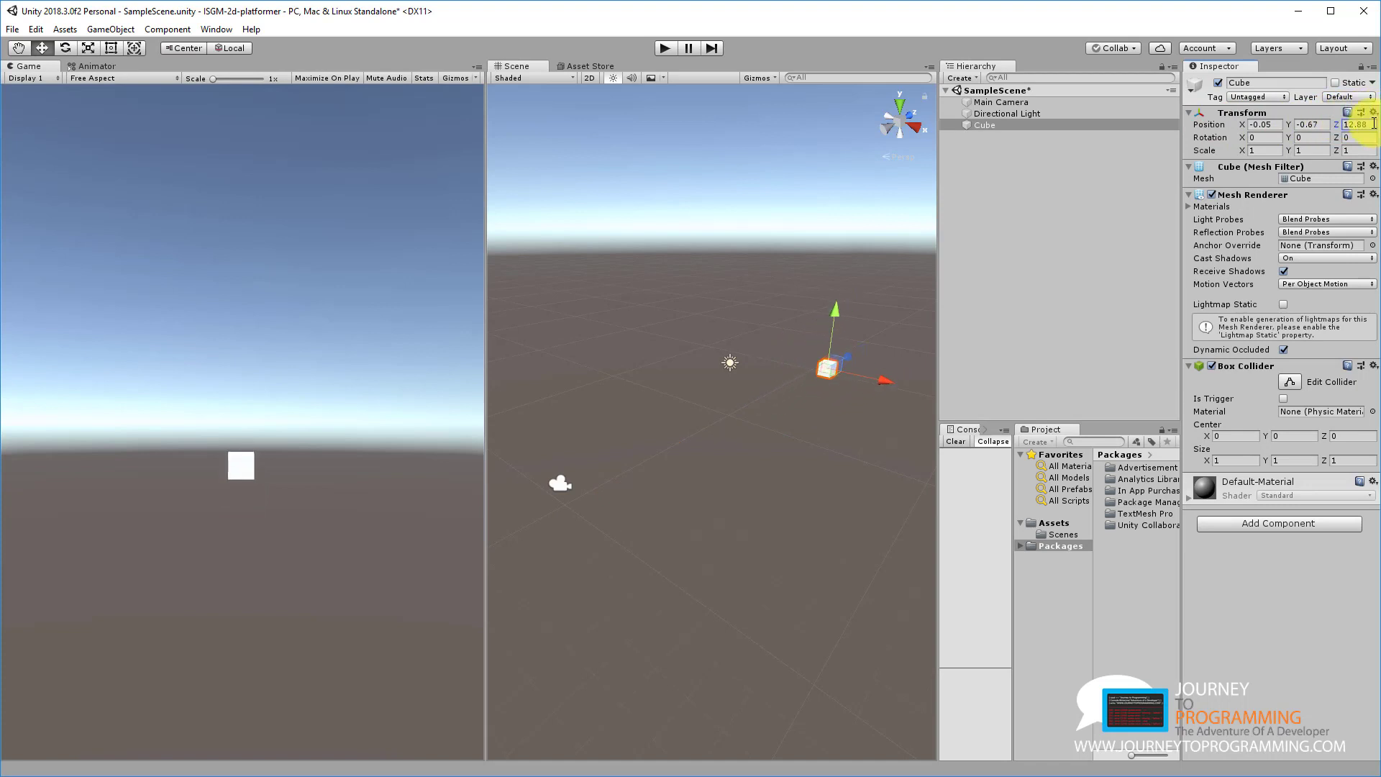
click(1369, 126)
text(10)
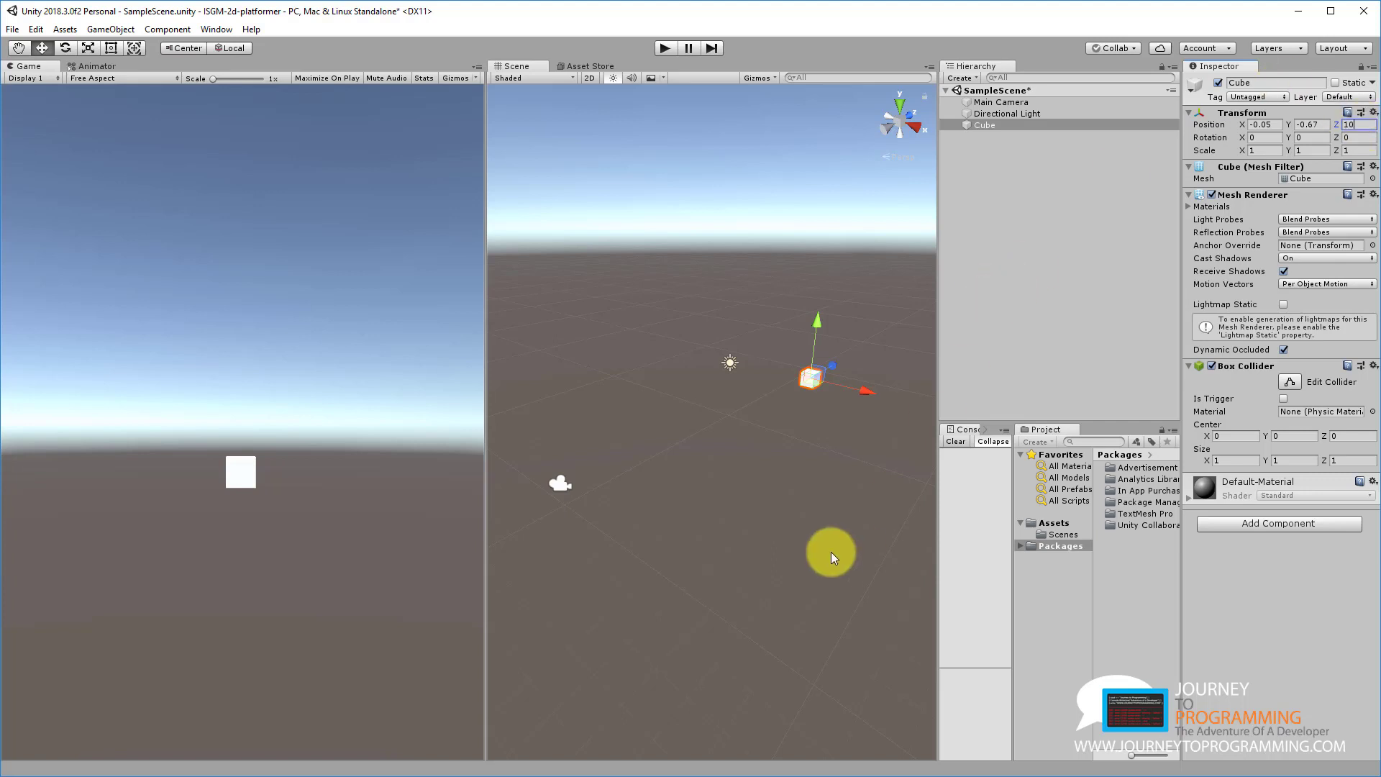
drag(815, 325, 826, 450)
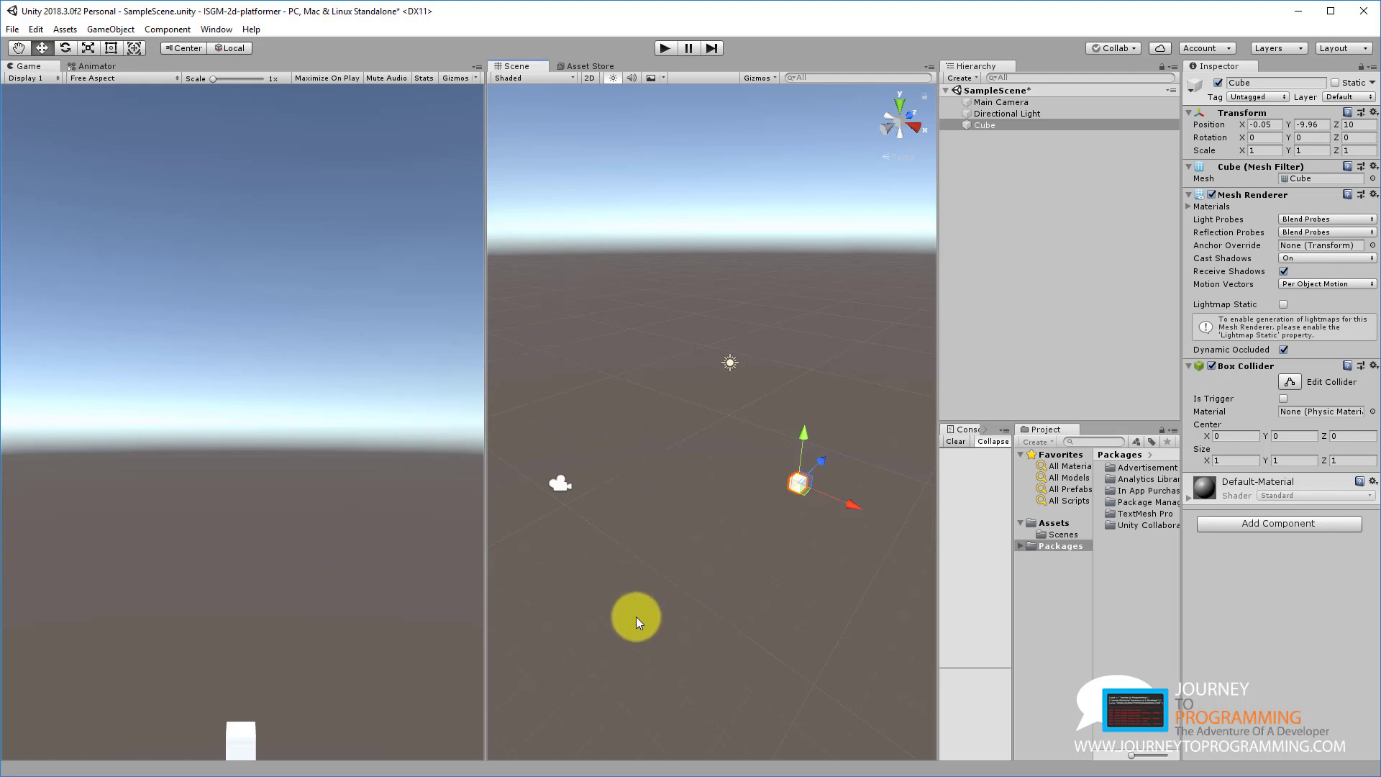
- Duplicate the cube twice and snap the copies beside it along the X axis at X -1.05 and -2.05
key(r)
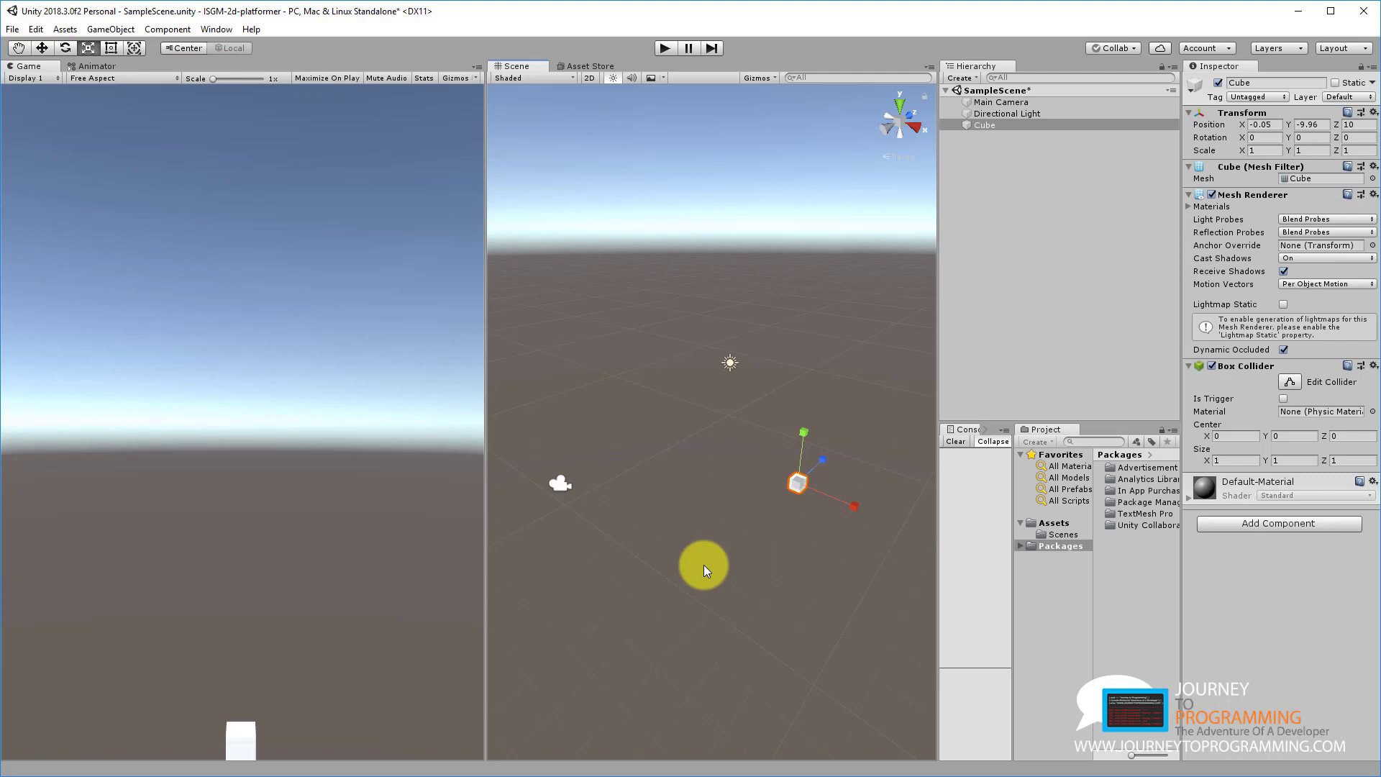
click(1015, 130)
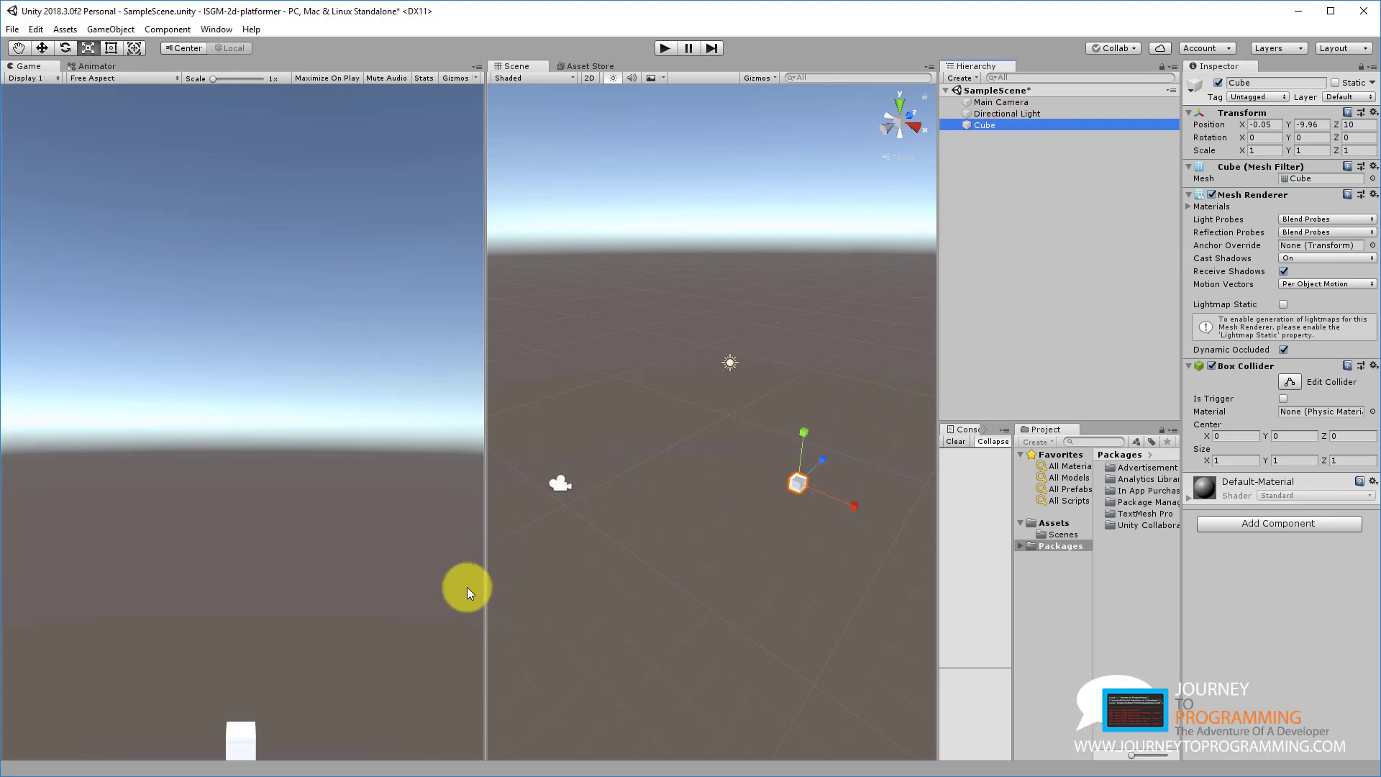
key(w)
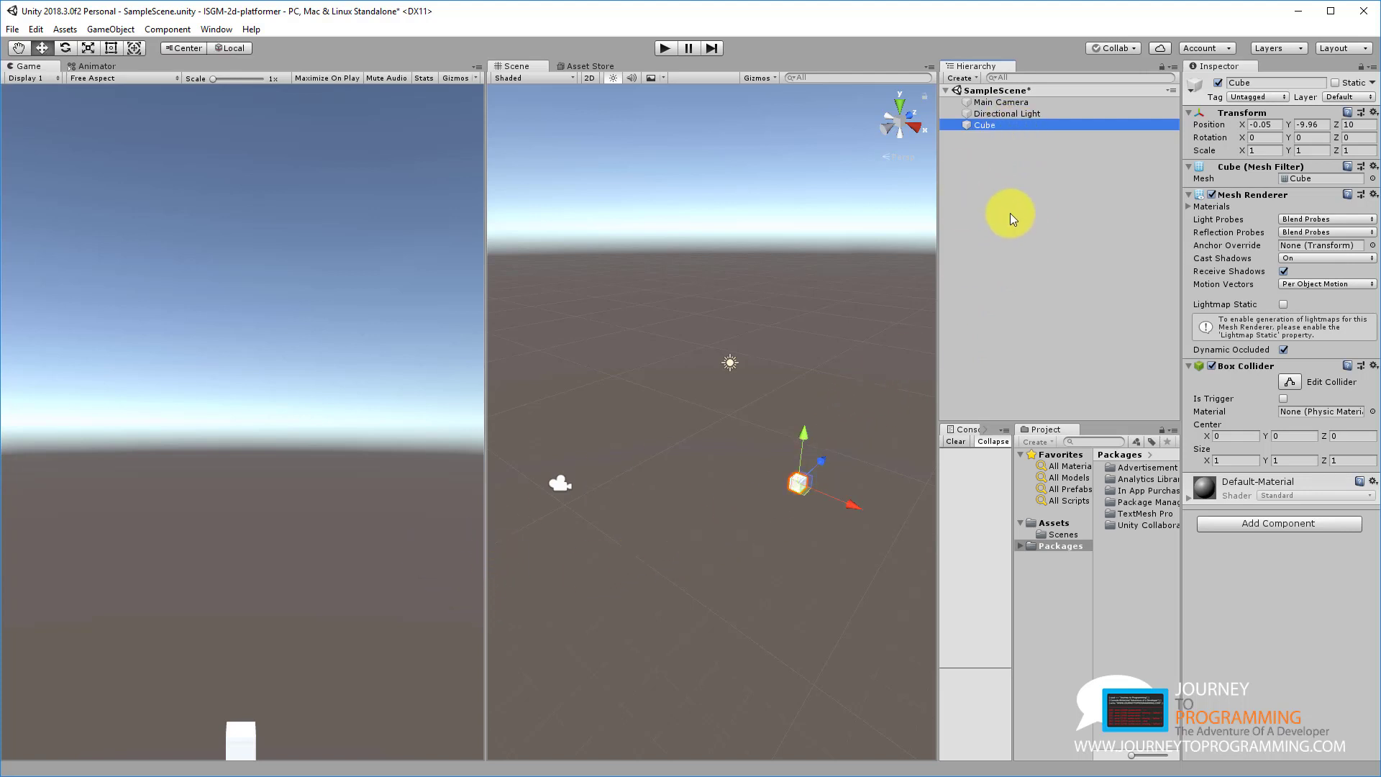
key(ctrl+d)
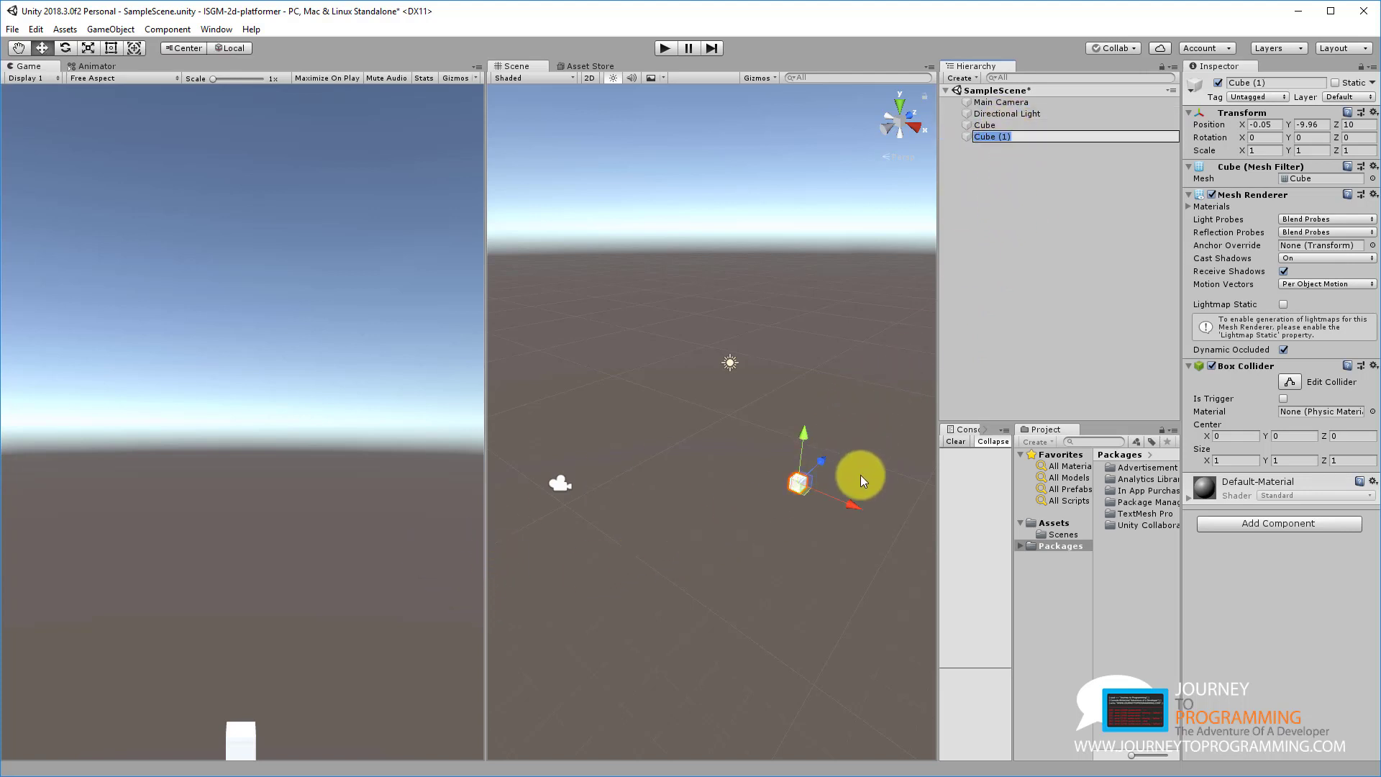
ctrl+drag(854, 504, 839, 498)
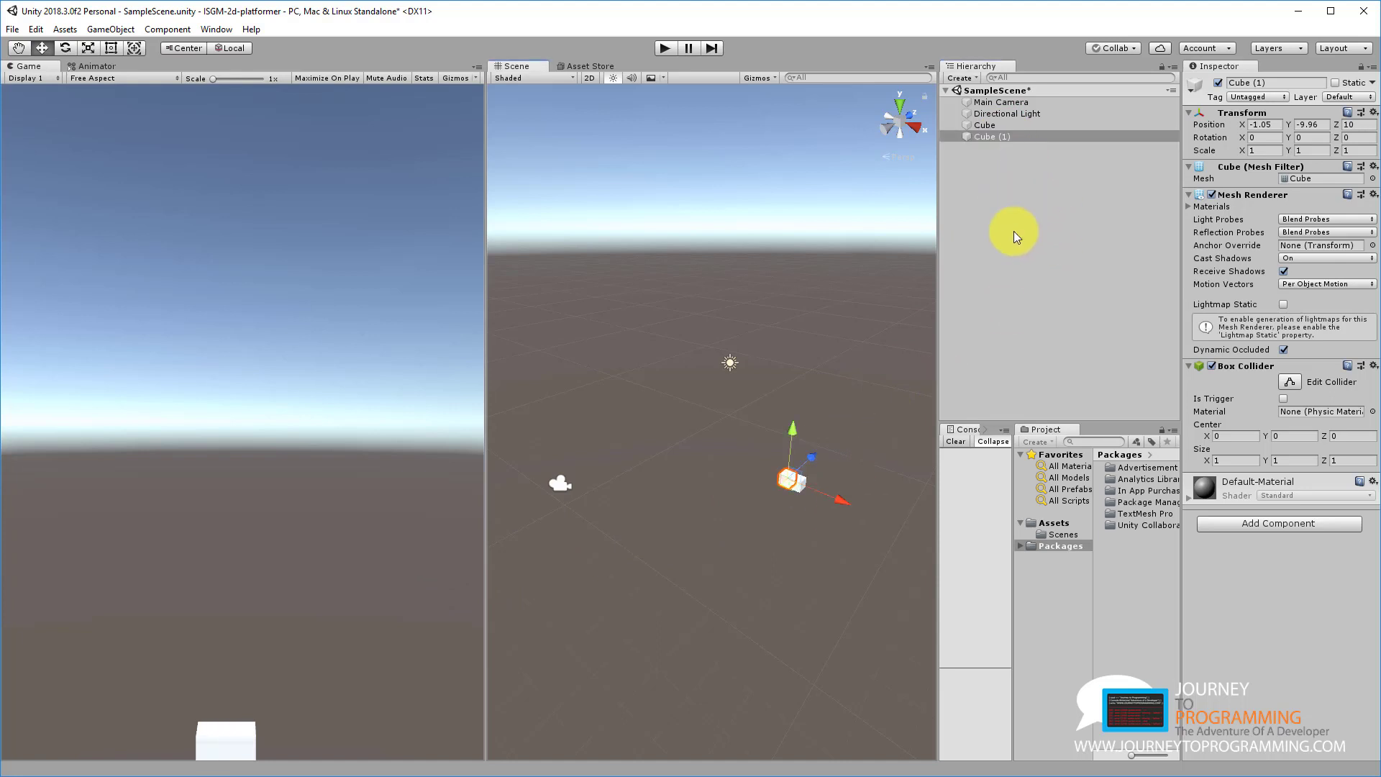
key(ctrl+d)
mouse_move(810, 491)
ctrl+mouse_down()
mouse_move(807, 521)
mouse_move(825, 494)
ctrl+mouse_up()
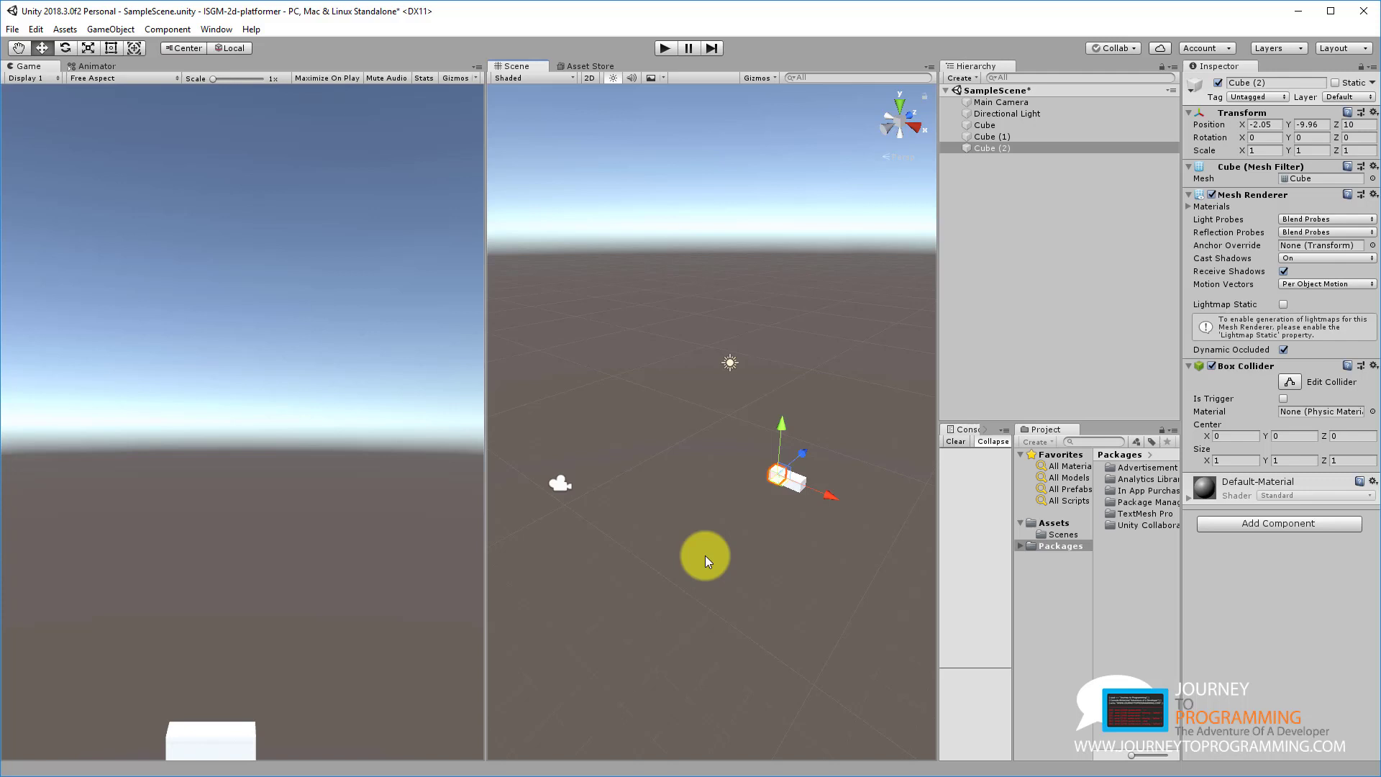
- Undo both cube duplications and their moves
key(ctrl+z)
key(ctrl+z)
key(ctrl+z)
key(ctrl+z)
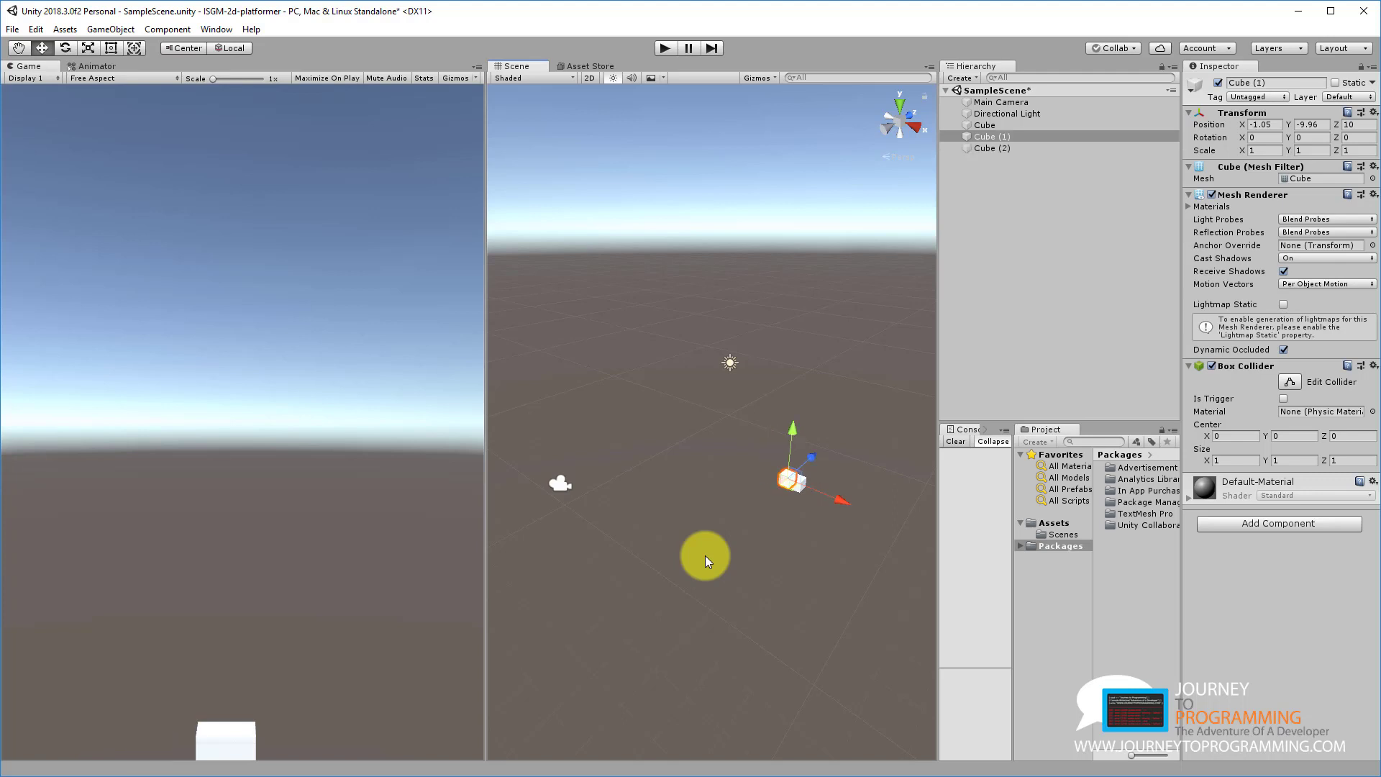
key(ctrl+z)
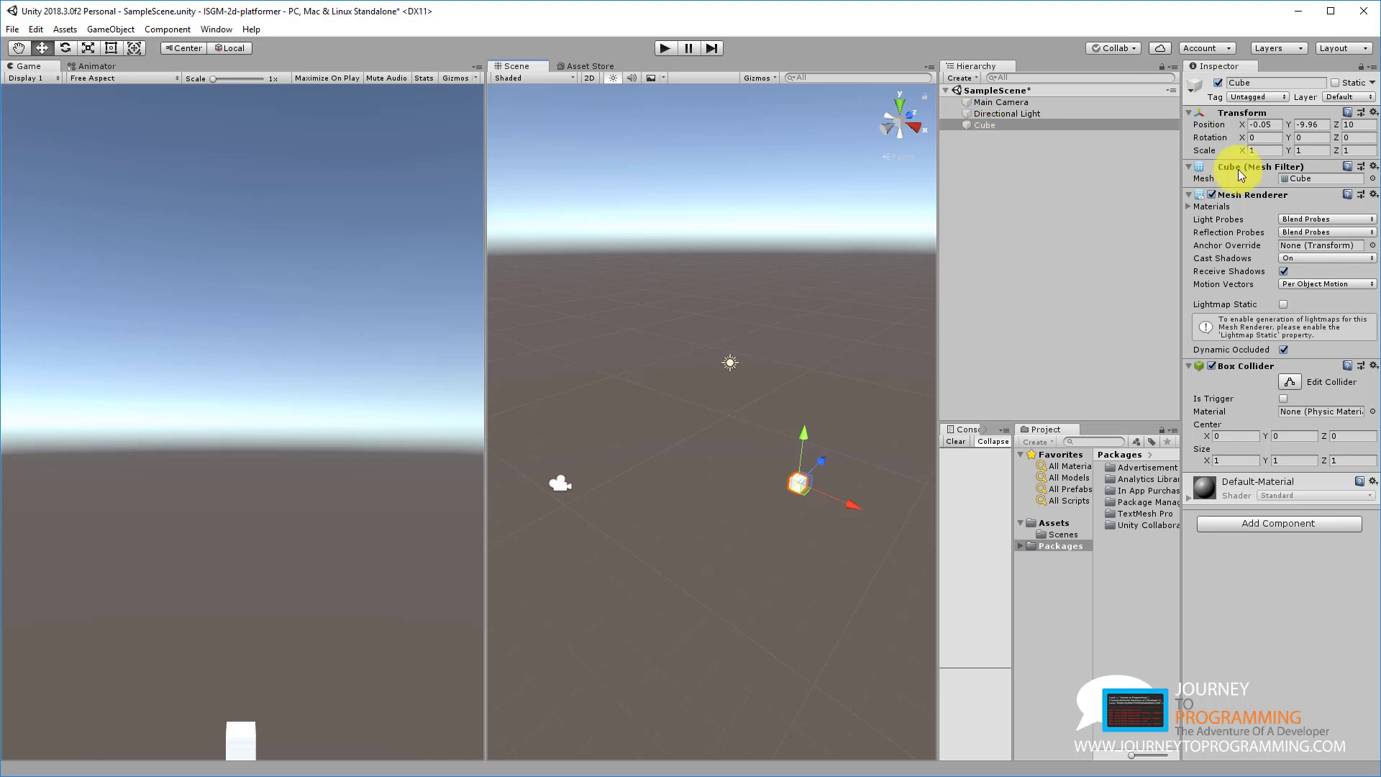
- Stretch the cube into a long bar by increasing its X scale to about 19.53
drag(1240, 150, 1380, 184)
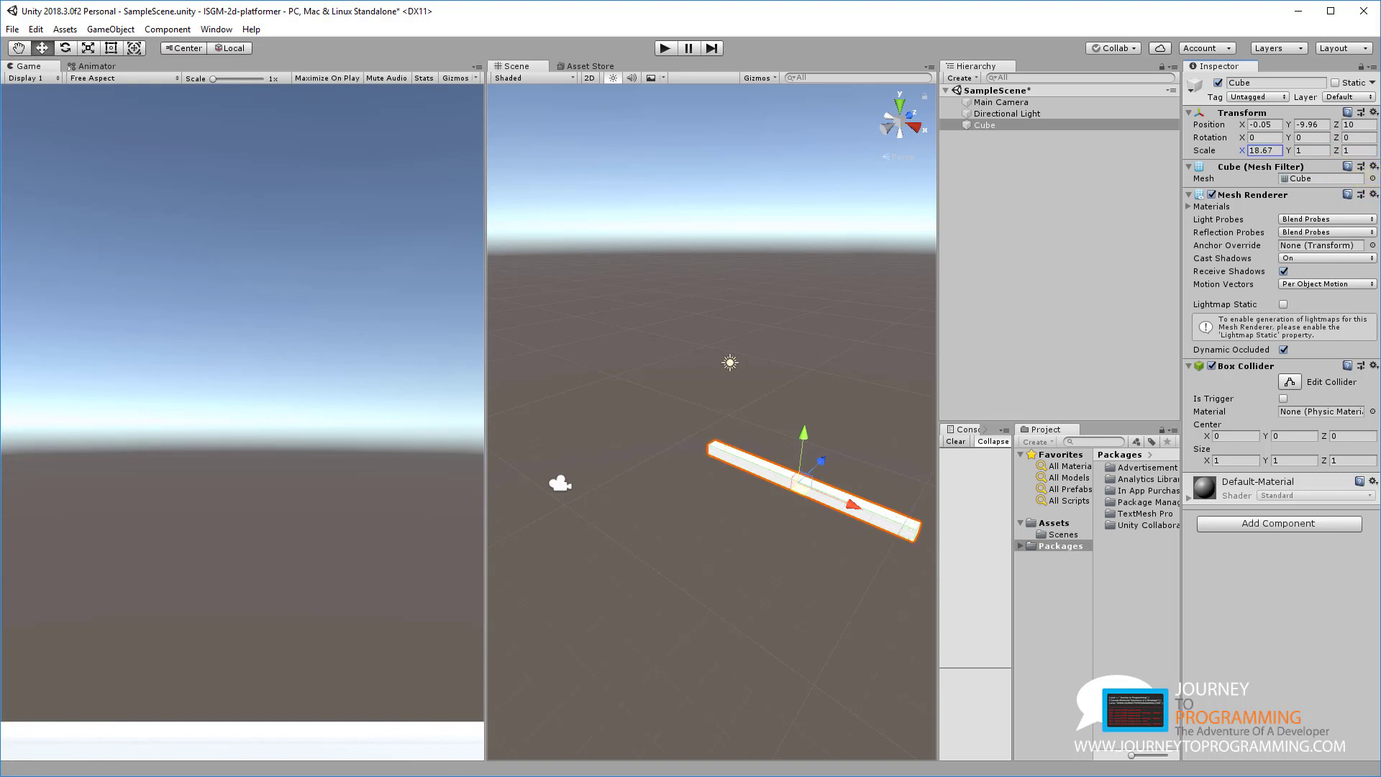
right_drag(666, 549, 694, 570)
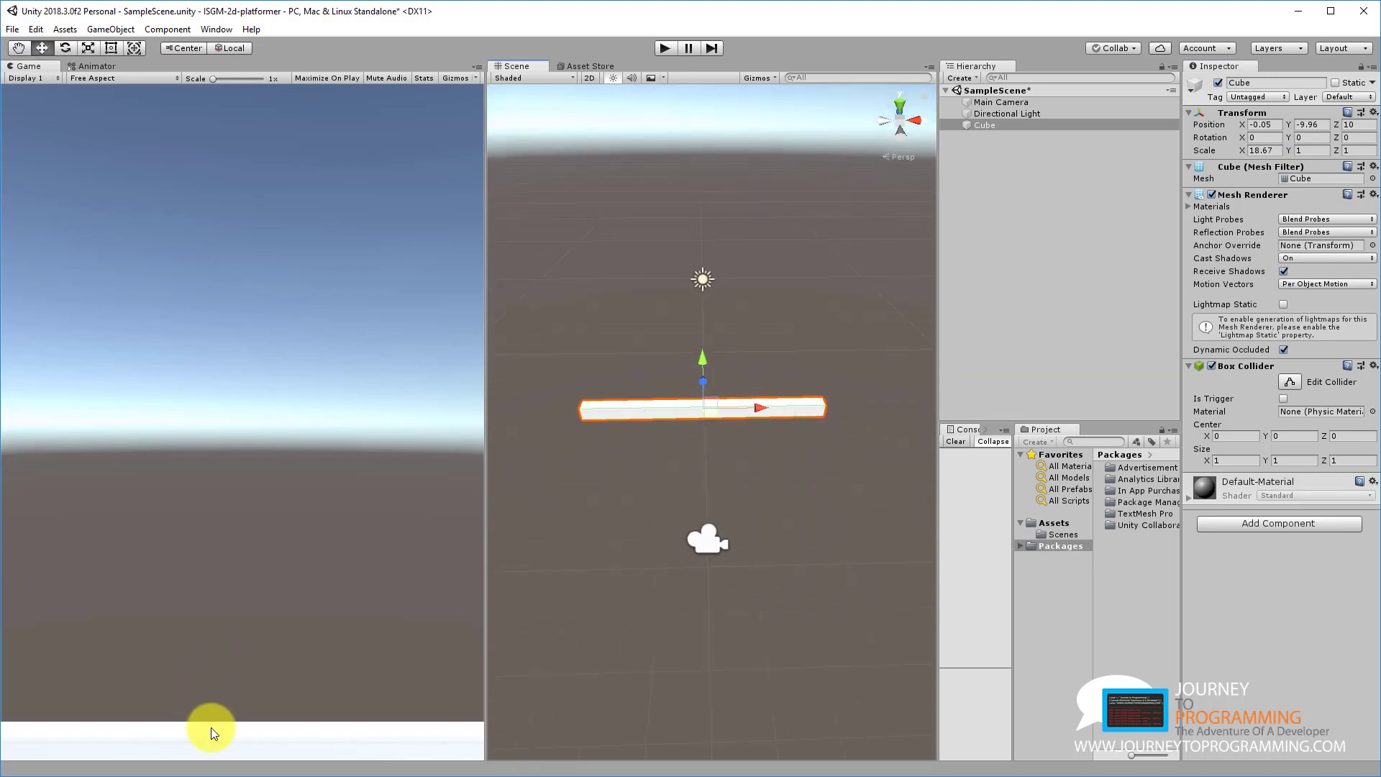
mouse_move(1244, 153)
mouse_down()
mouse_move(1155, 157)
mouse_move(1262, 158)
mouse_up()
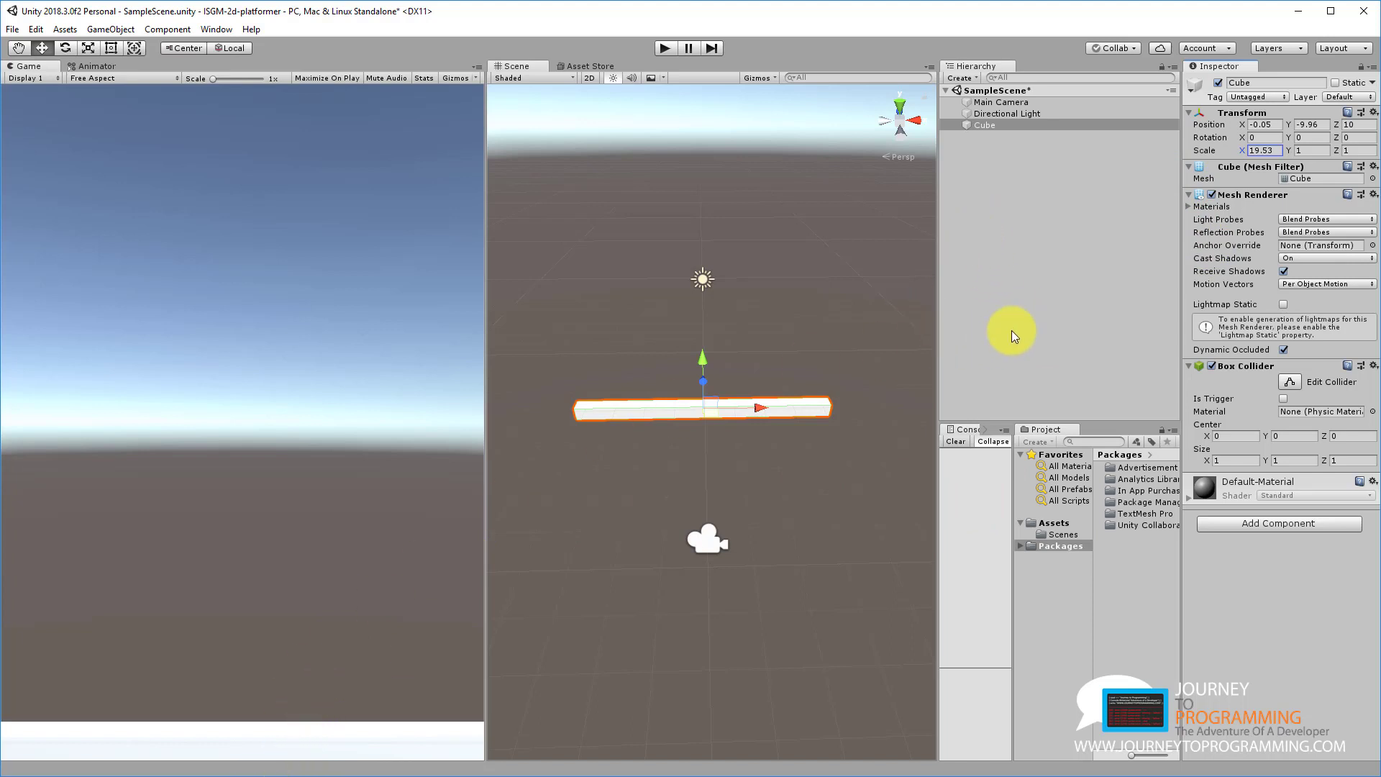
click(1283, 649)
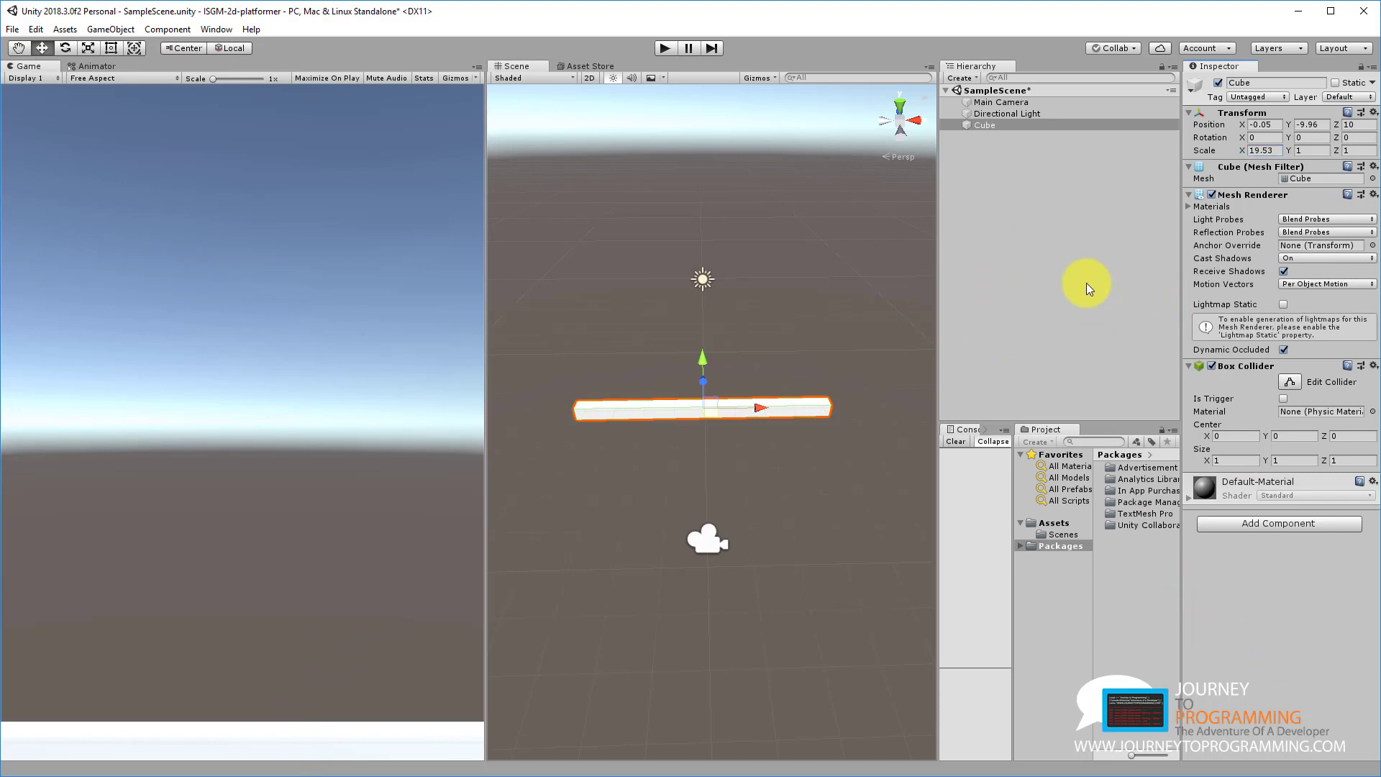
click(986, 126)
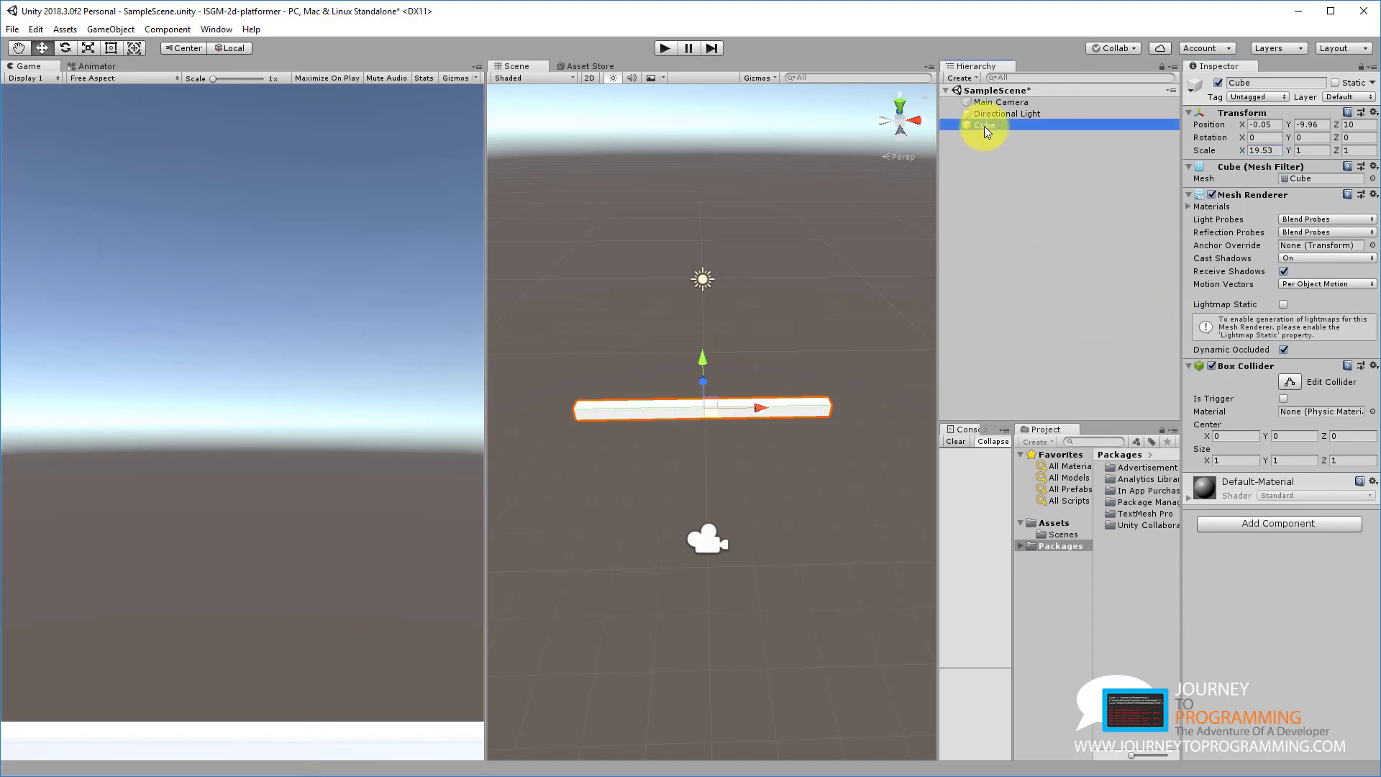
click(957, 266)
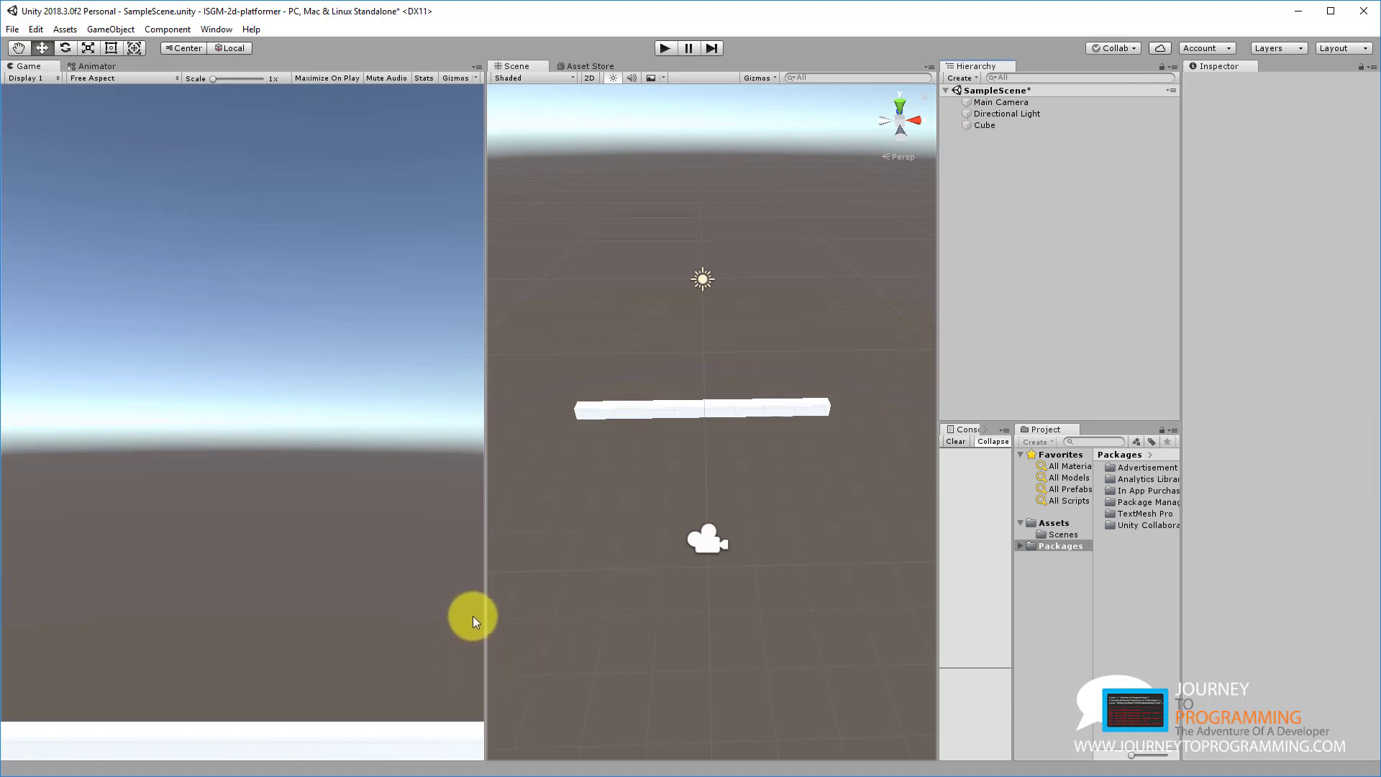
click(993, 127)
click(995, 133)
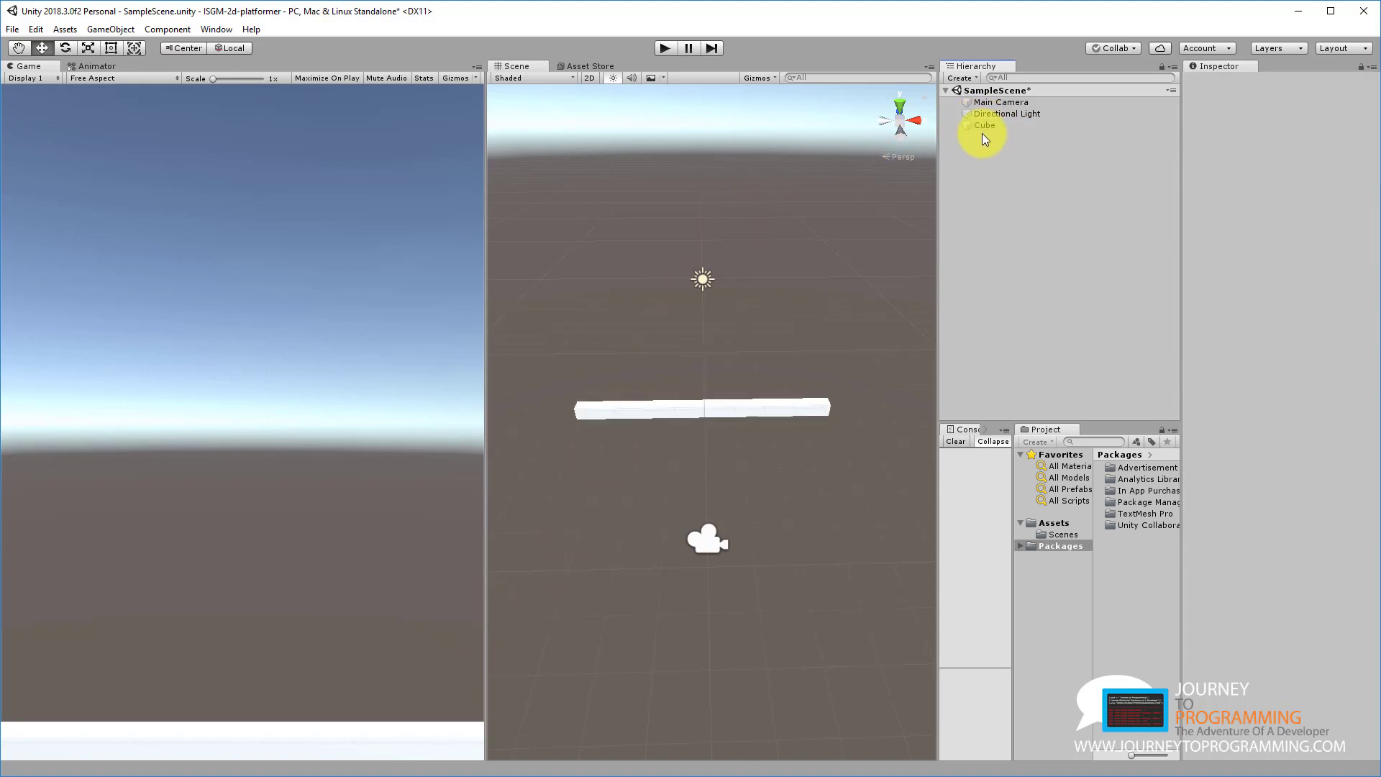
click(983, 128)
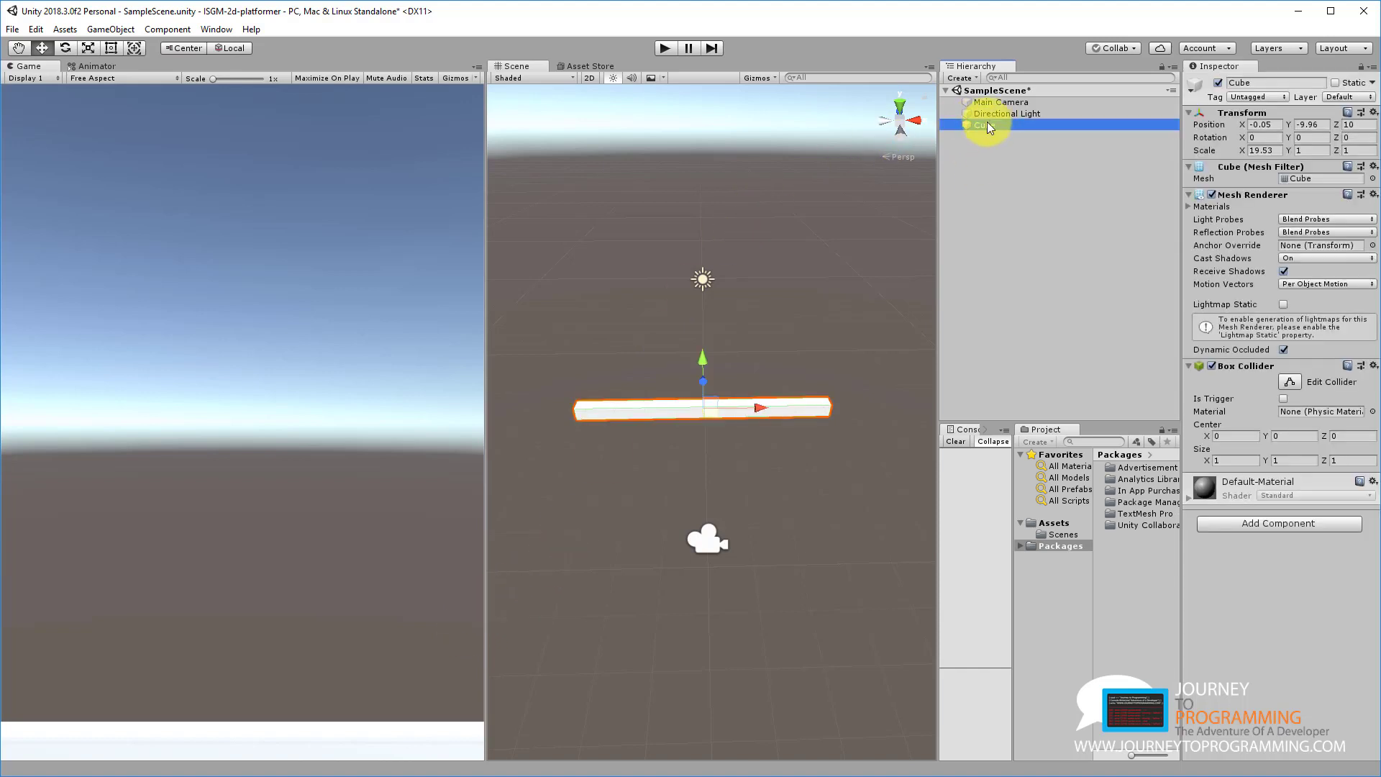
right_click(996, 122)
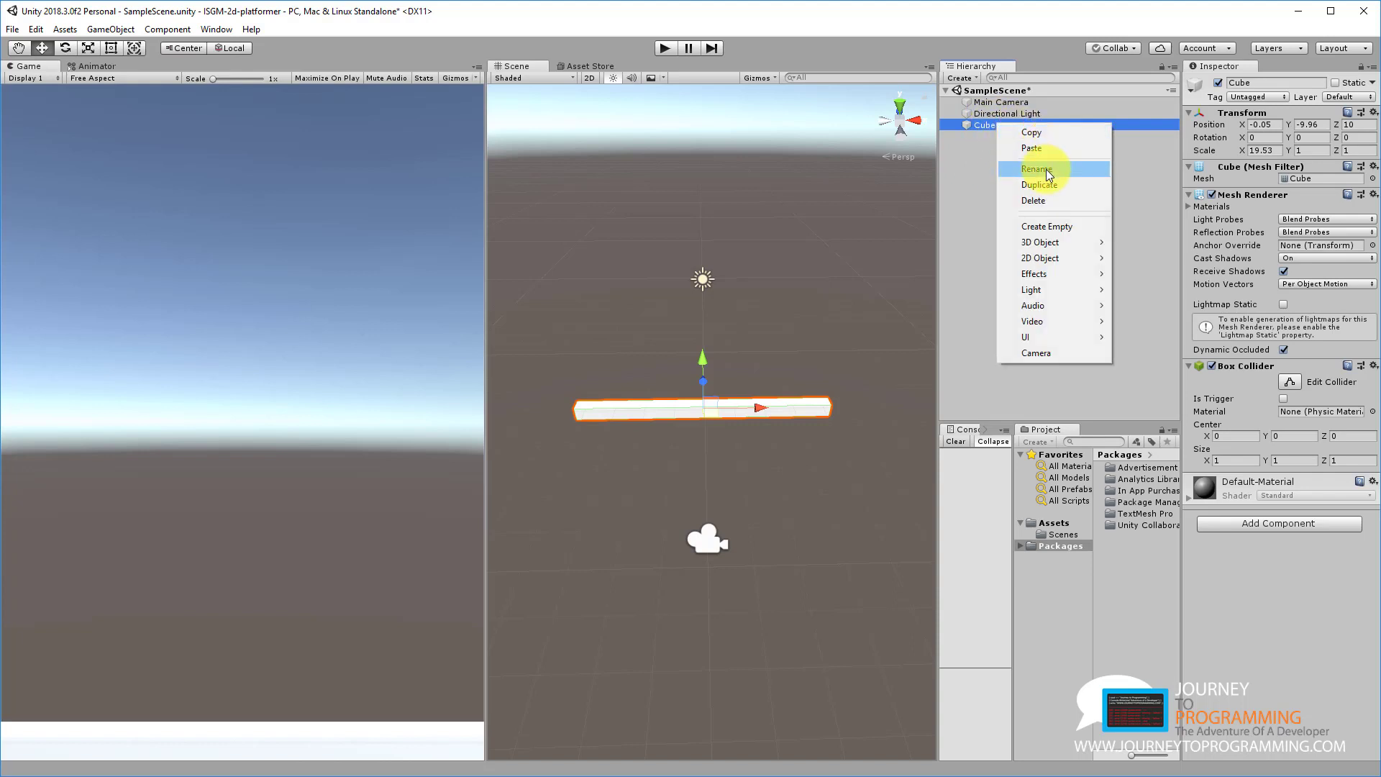
click(1137, 128)
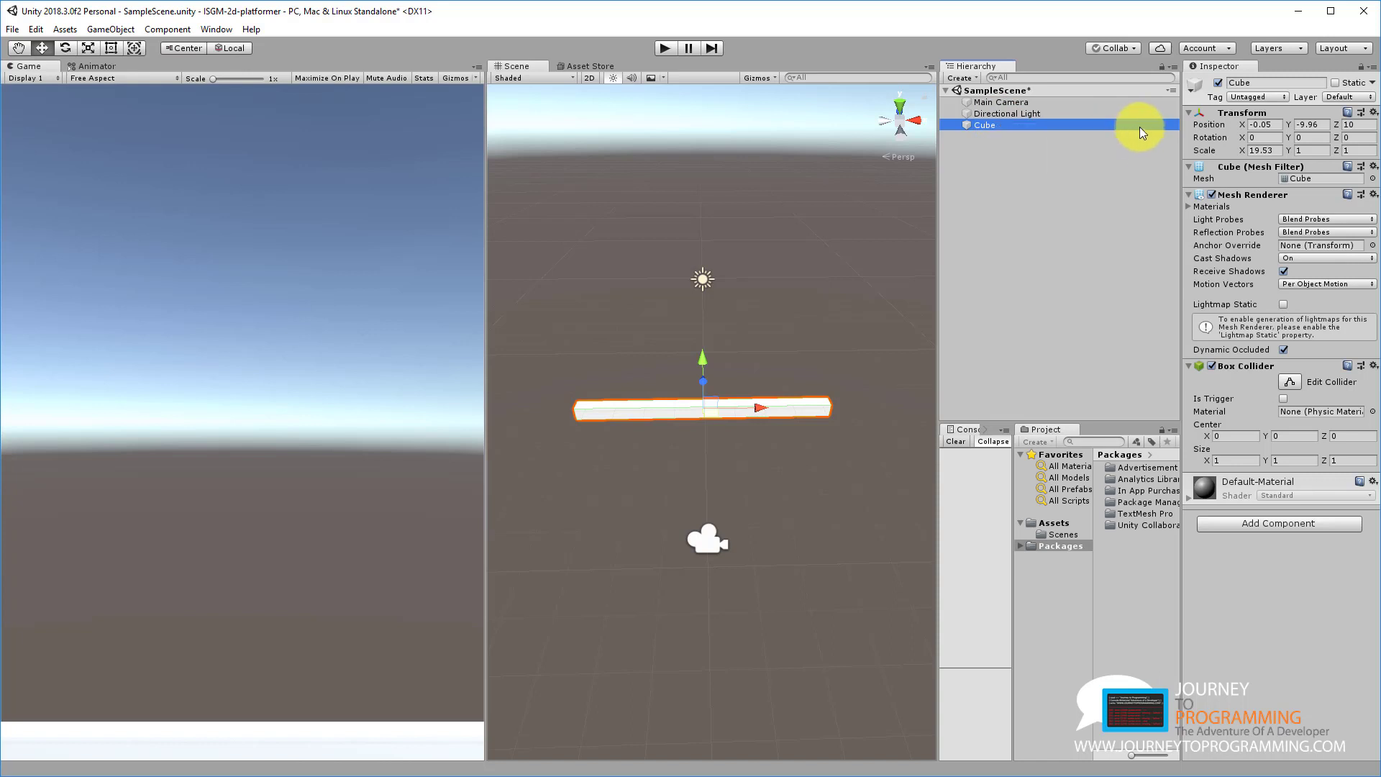
click(1262, 82)
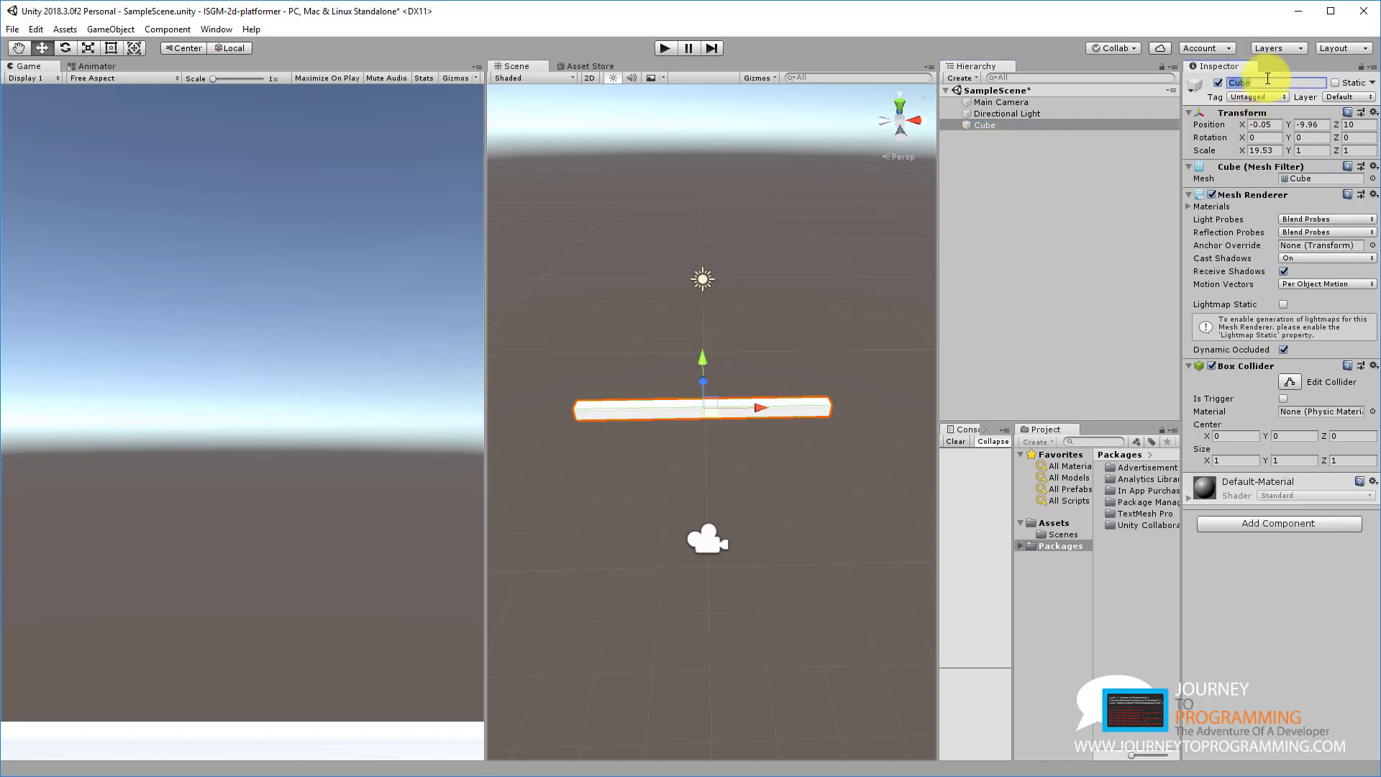
- Rename the stretched cube to Ground and save the scene
click(991, 128)
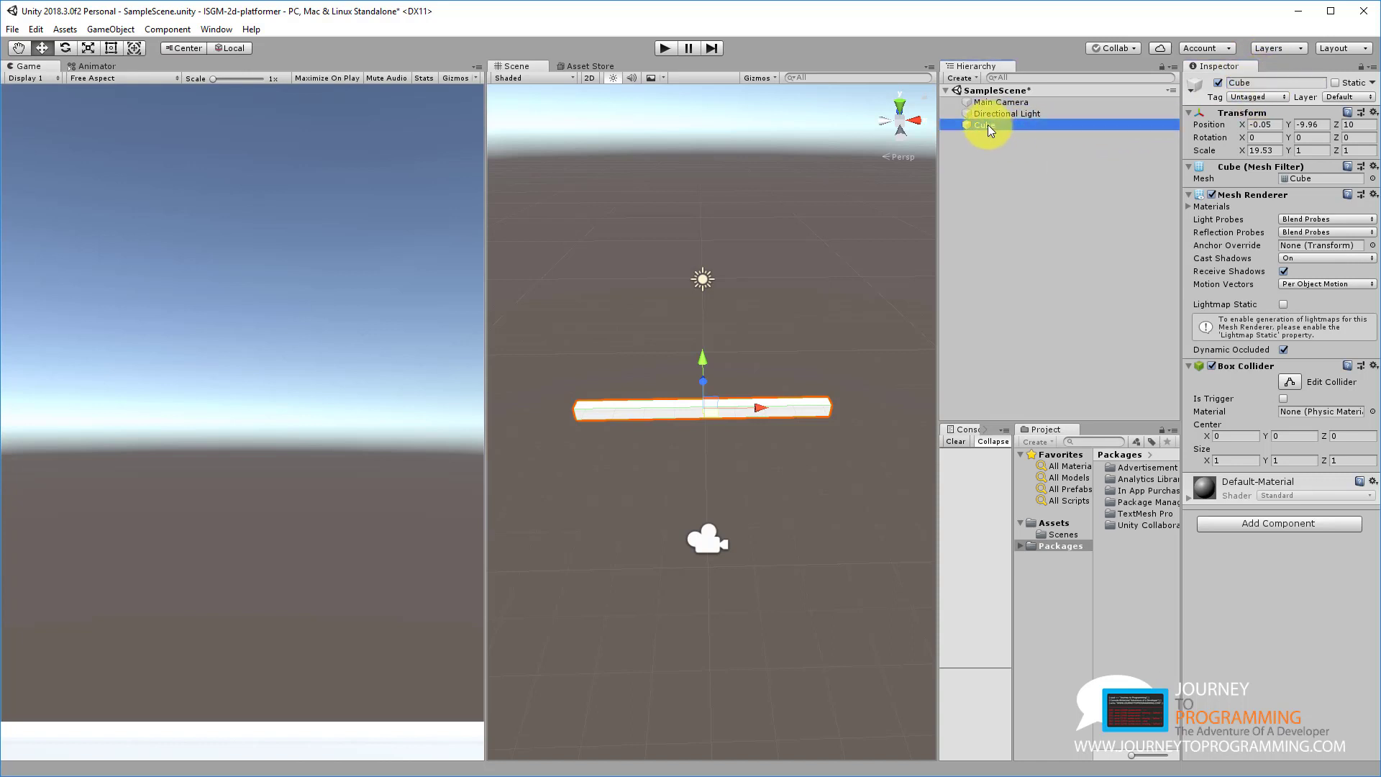
click(987, 123)
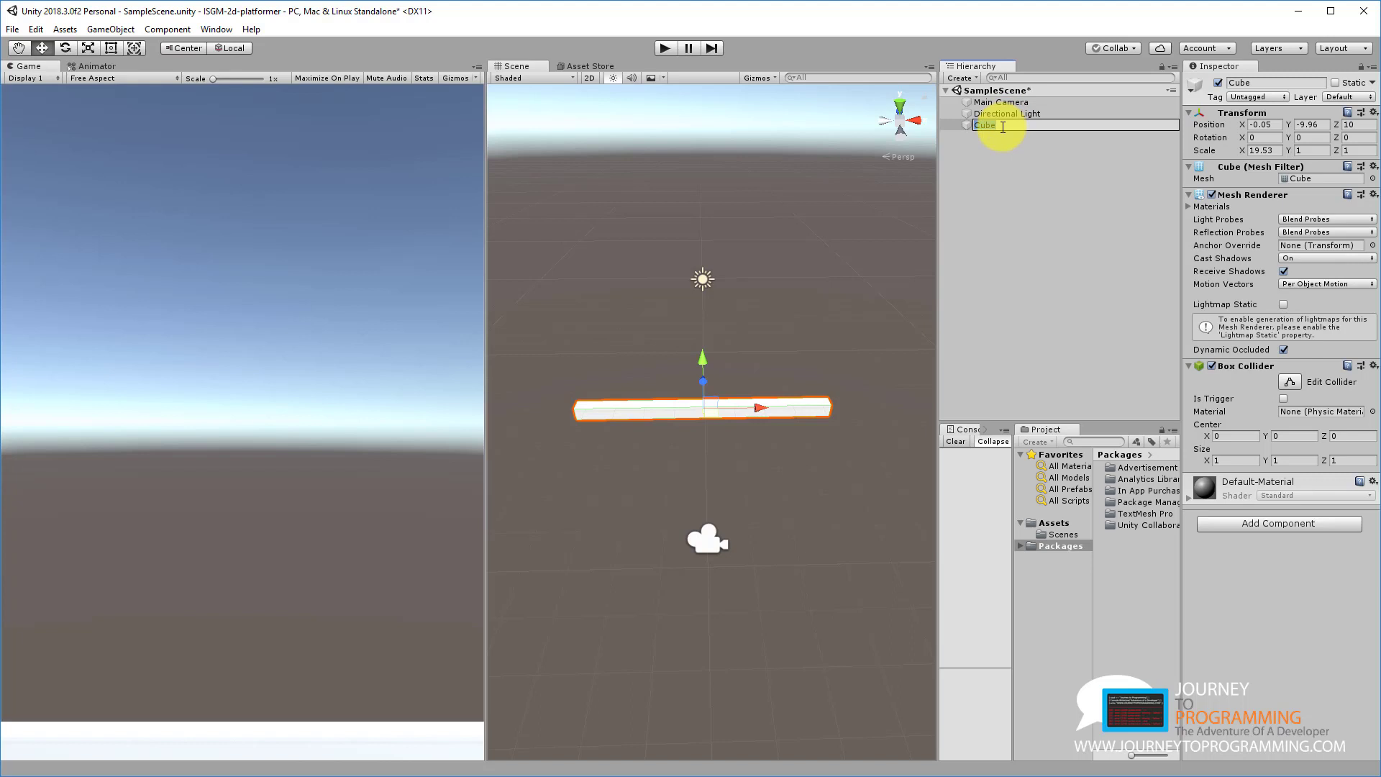
text(a)
text(Ground)
key(Return)
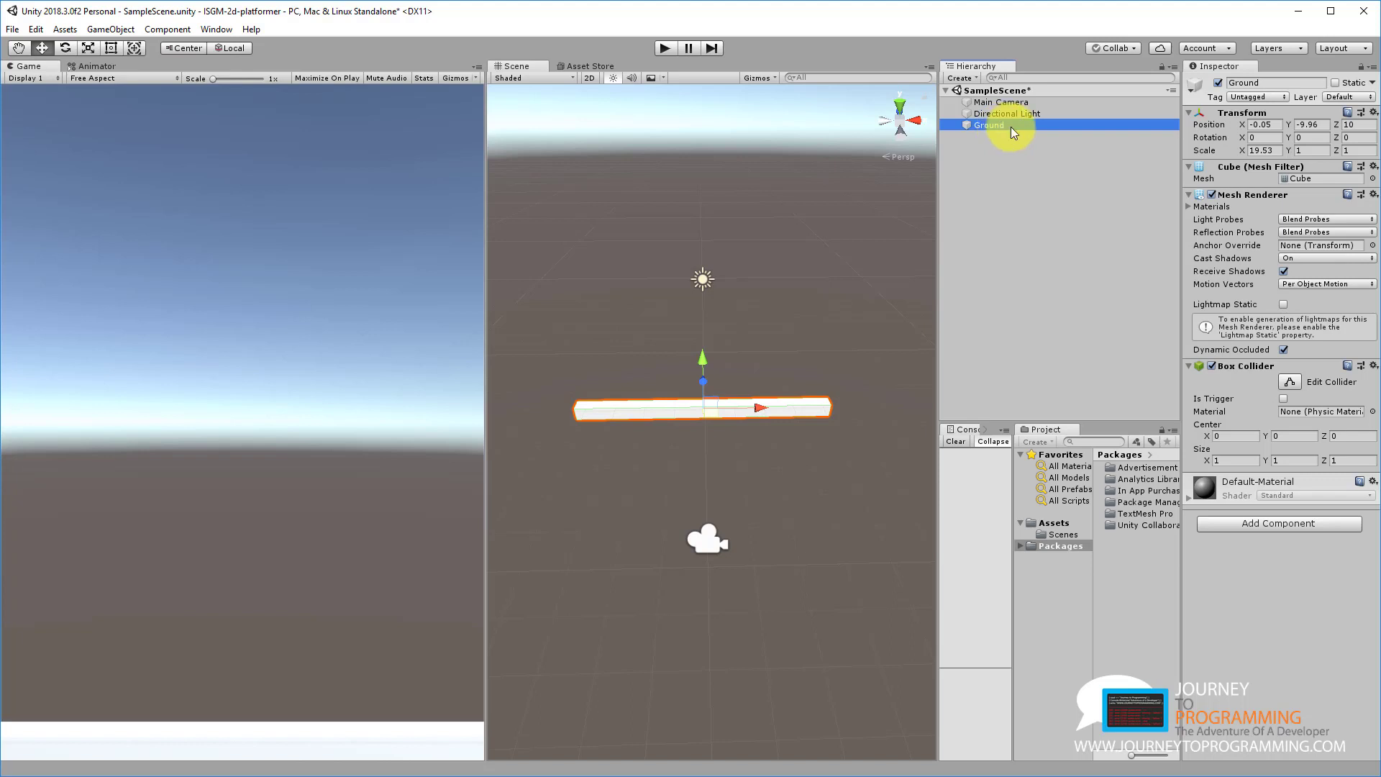
key(ctrl+s)
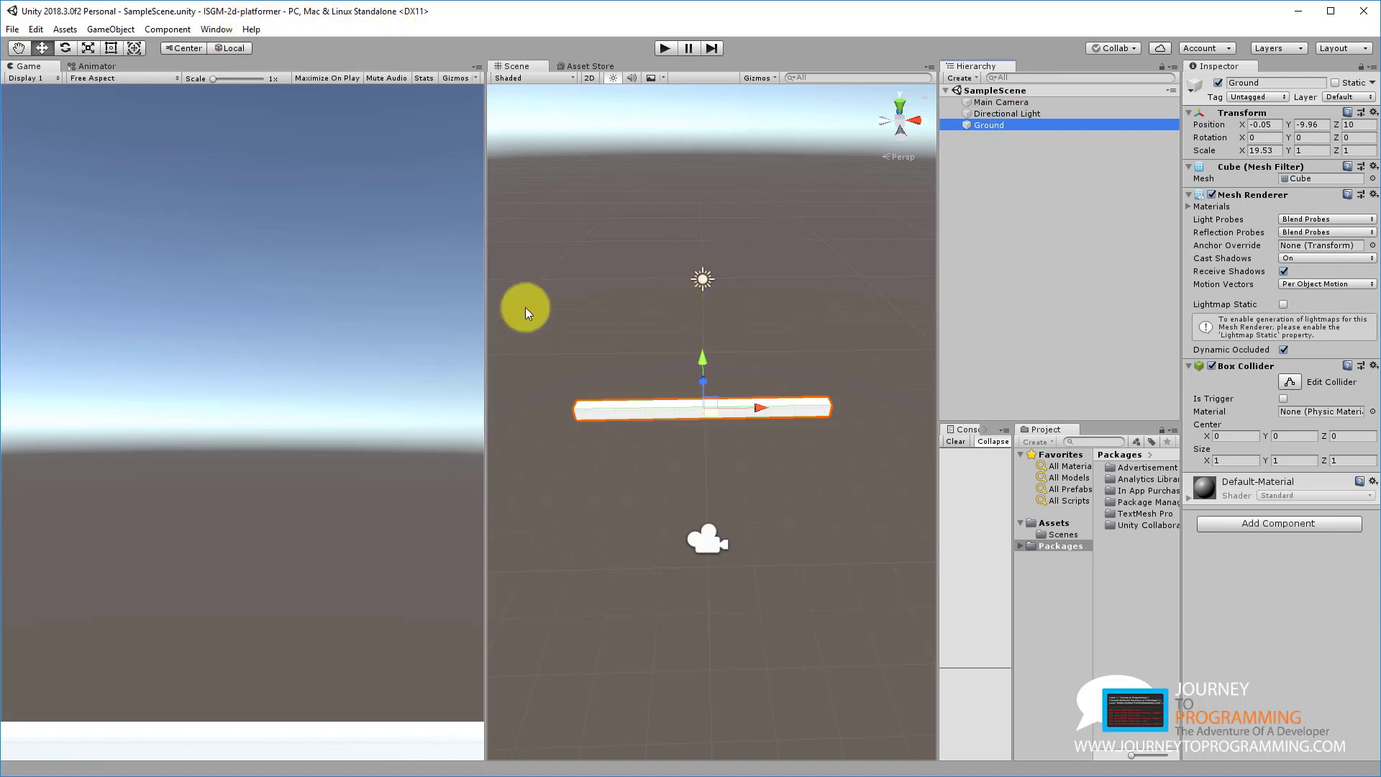
- Add a new 3D cube to the scene as a separate object from Ground
click(1020, 253)
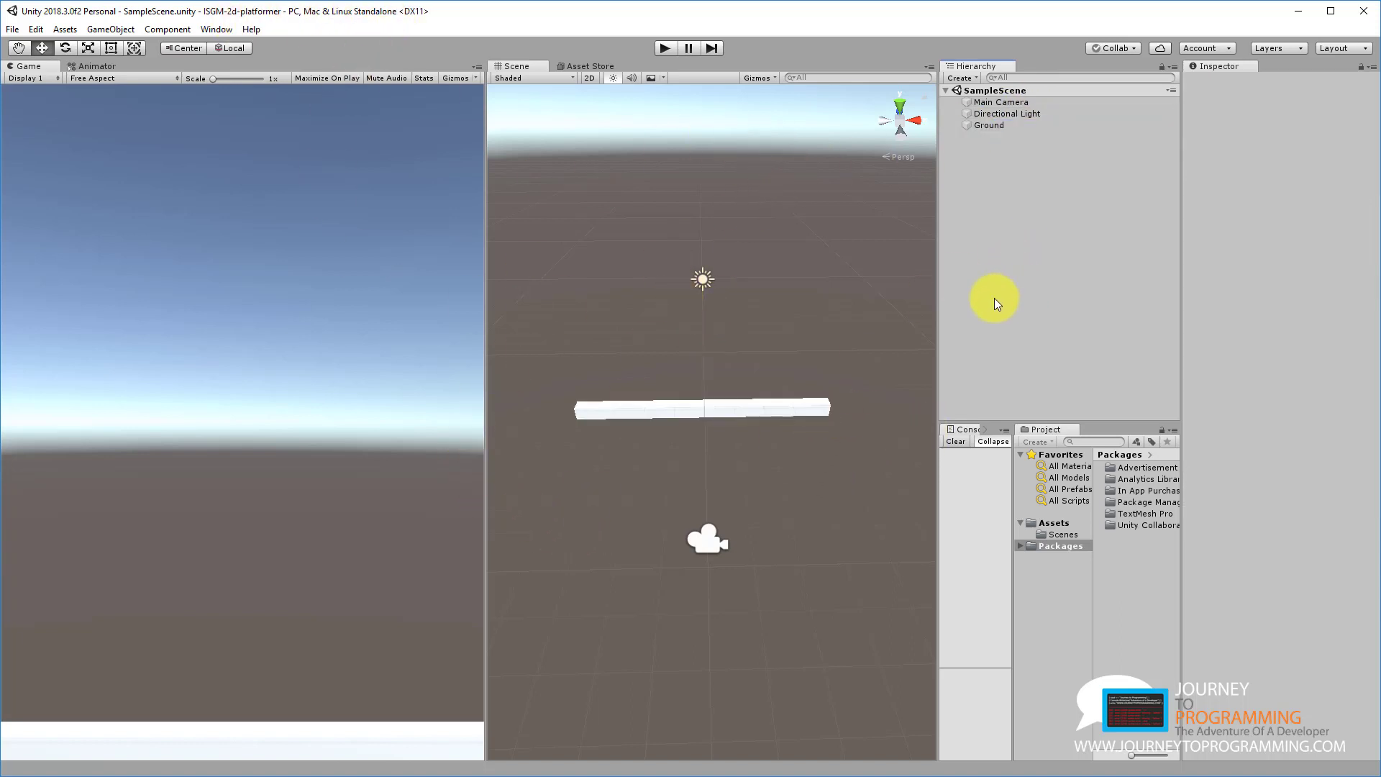
right_click(1028, 157)
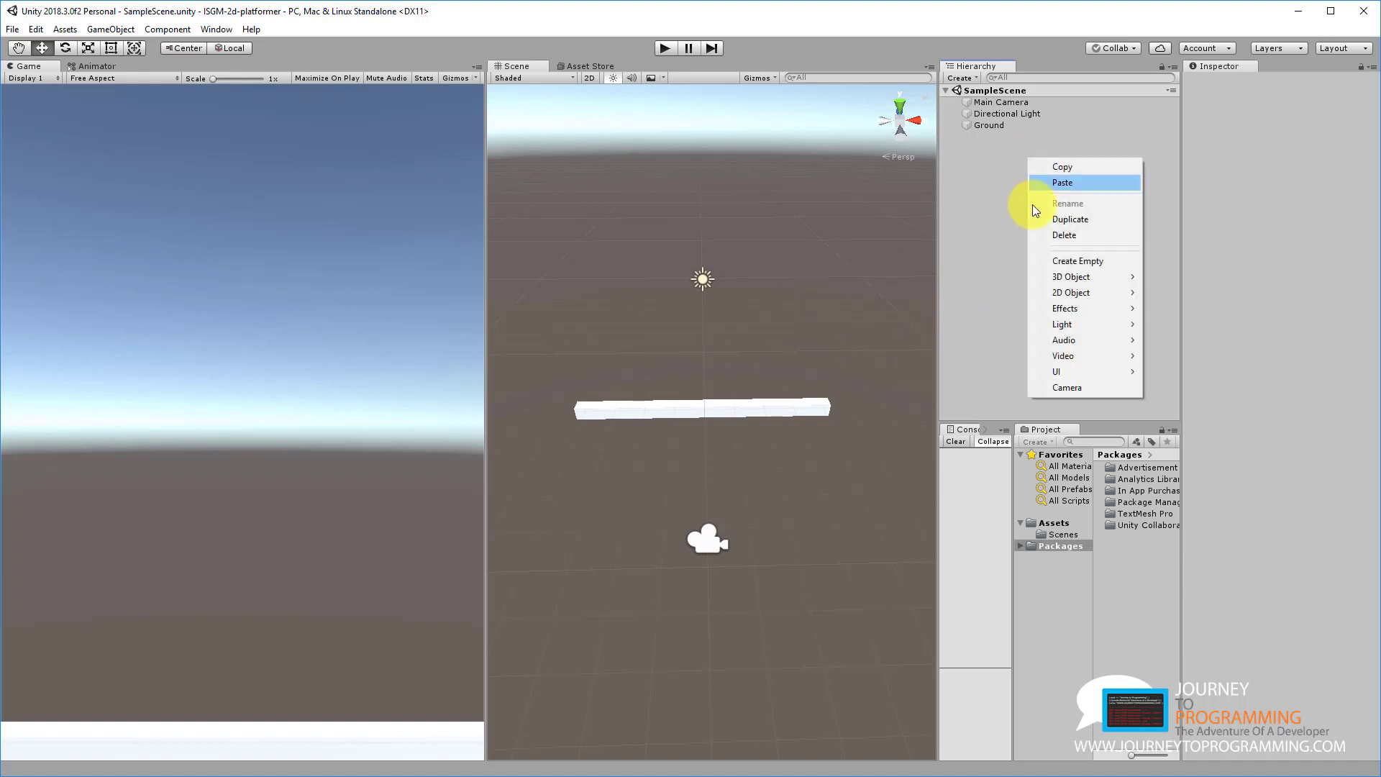
mouse_move(1085, 277)
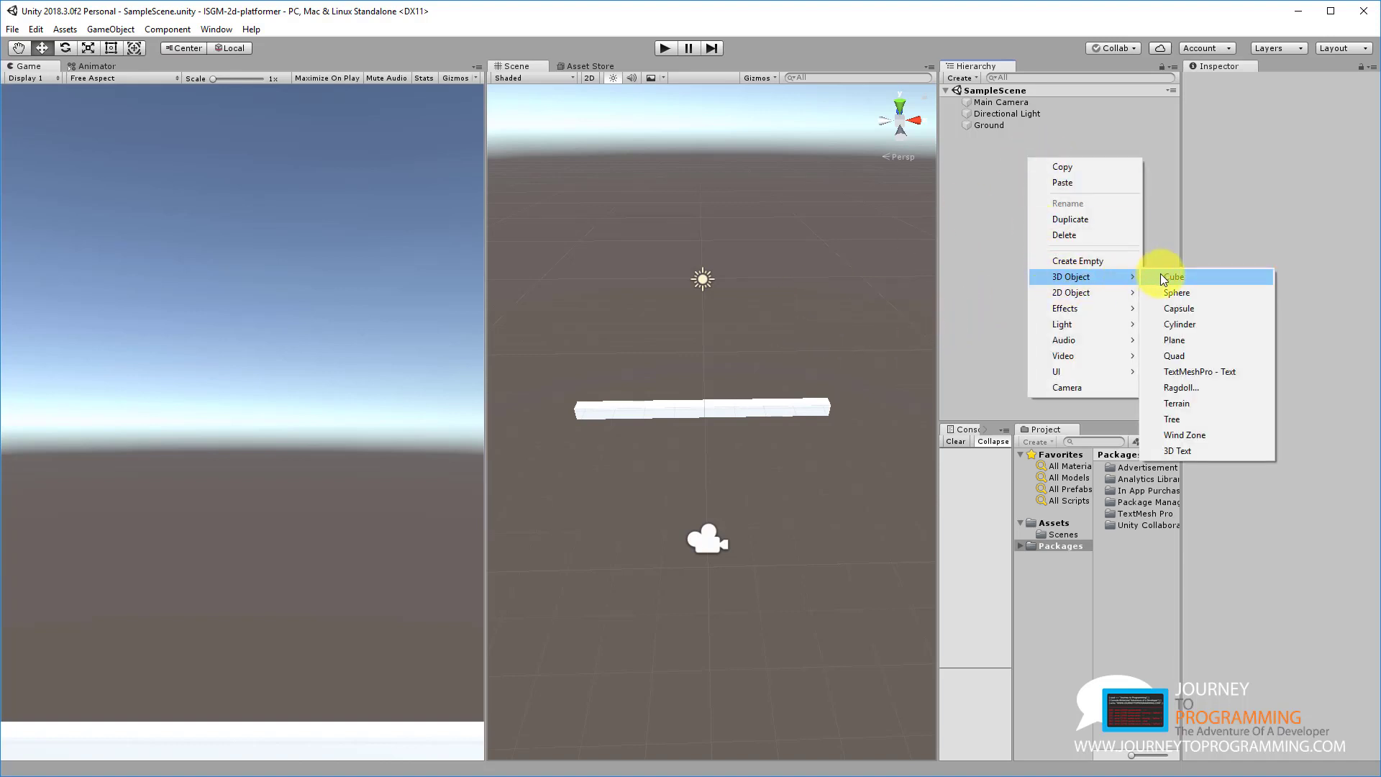
click(1160, 275)
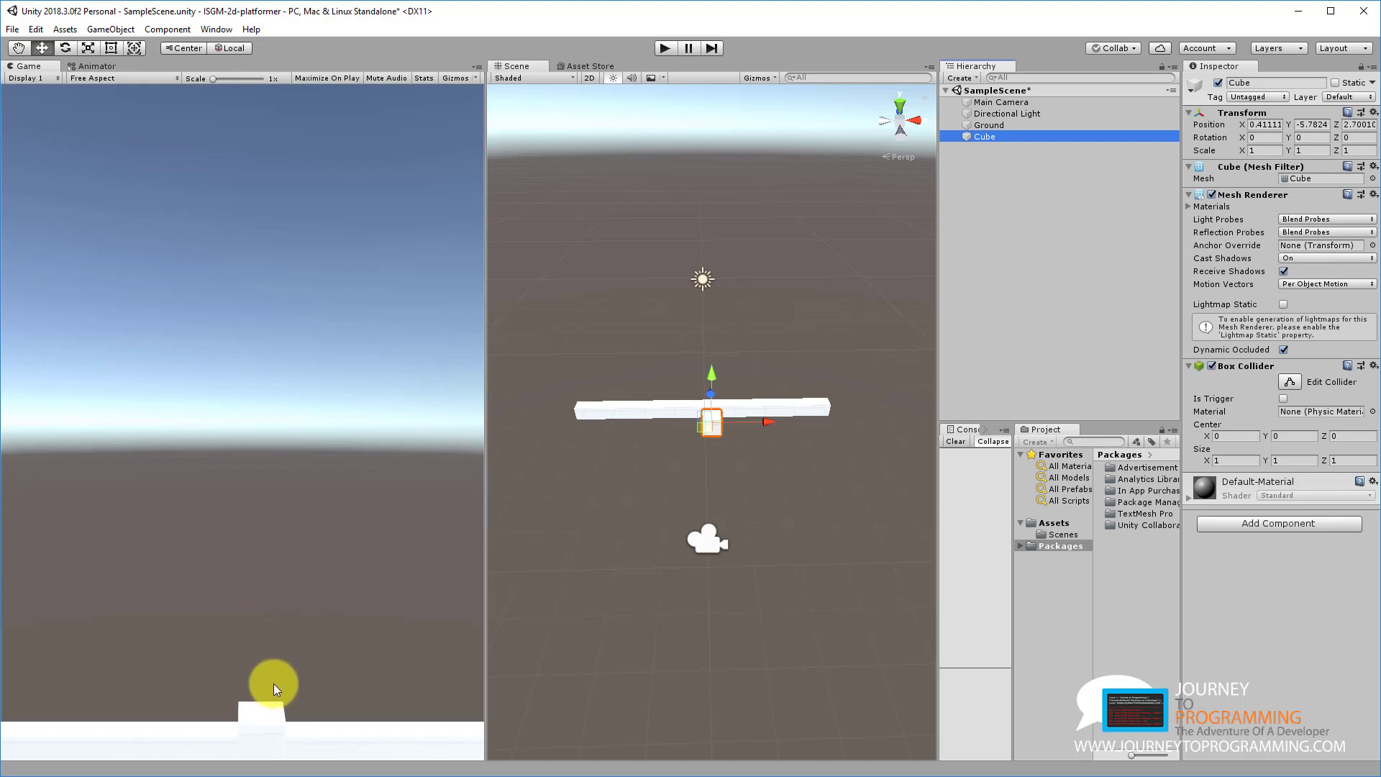
- Set the new cube's Z position to 10, matching the depth of the Ground object
right_drag(552, 467, 744, 464)
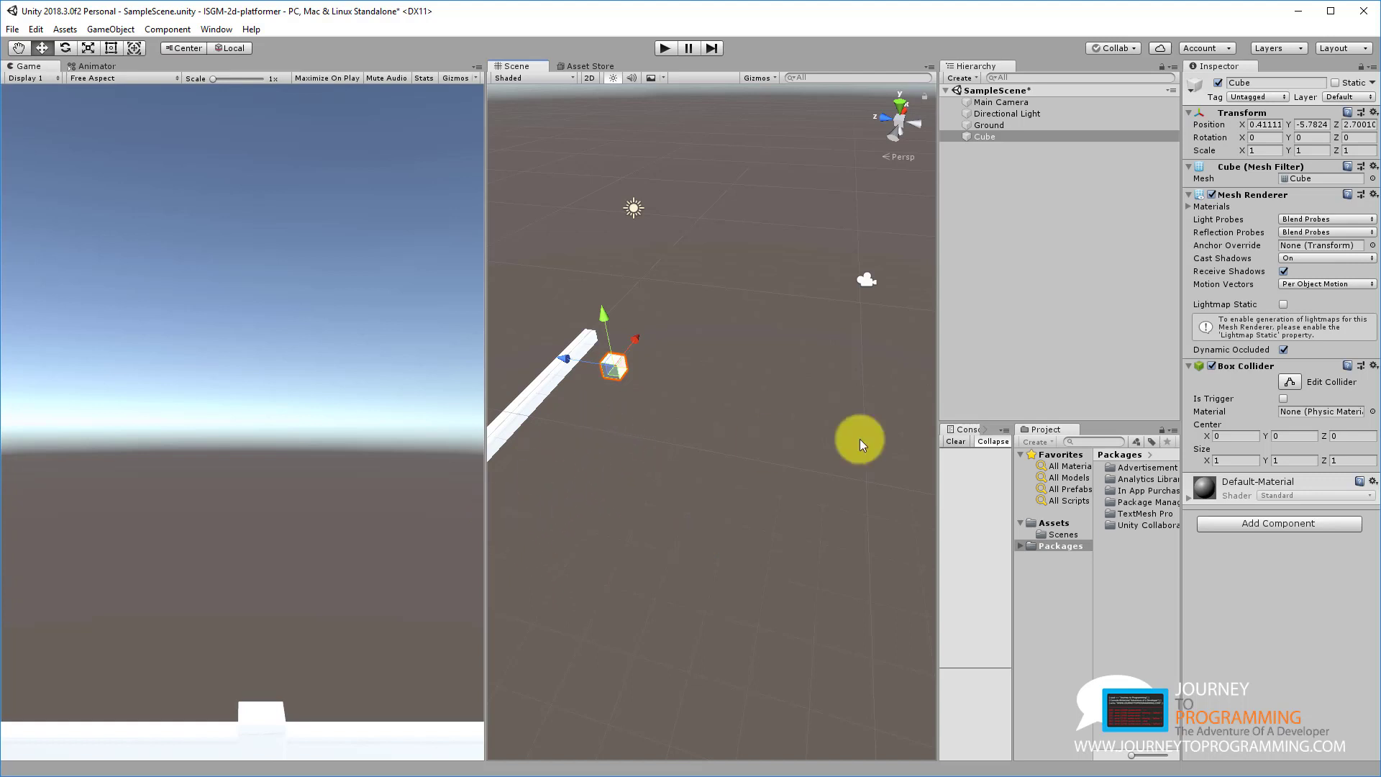
click(1358, 124)
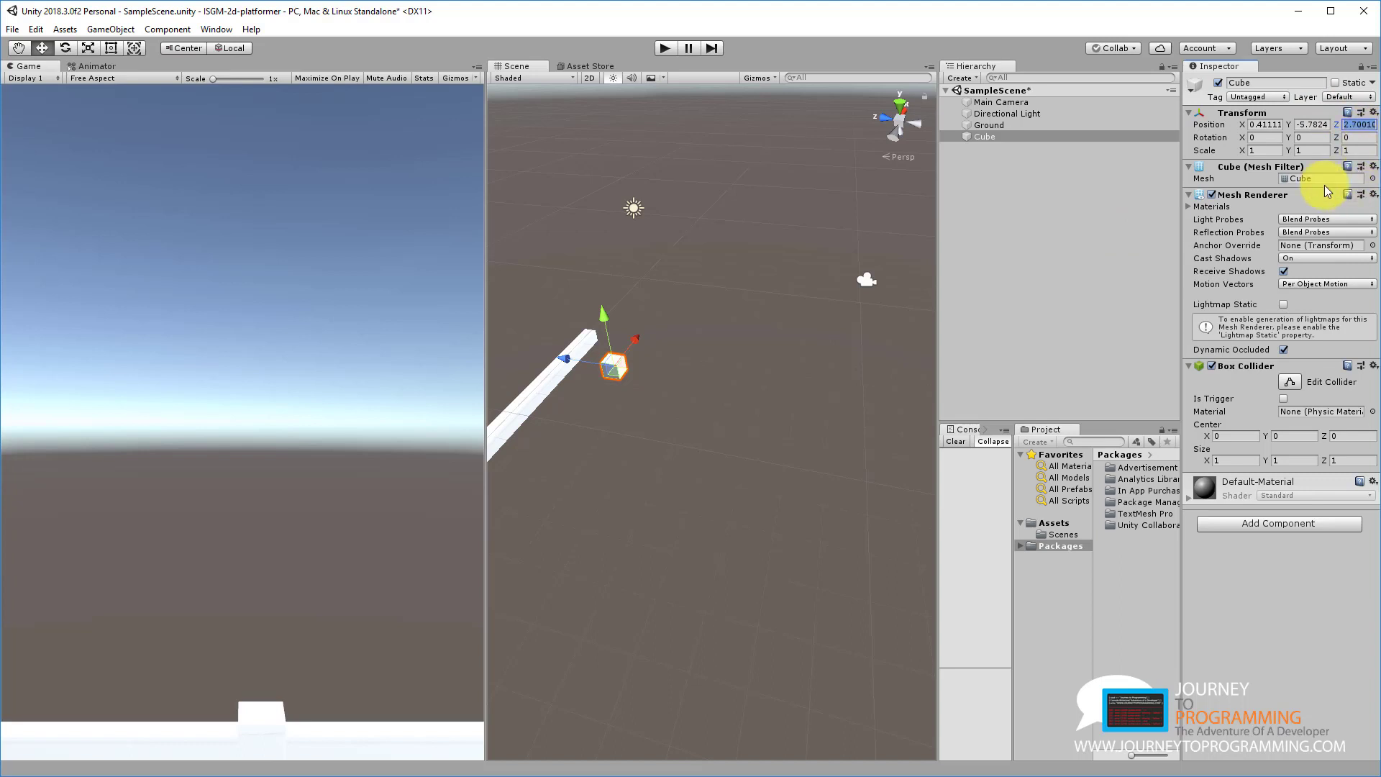
text(10)
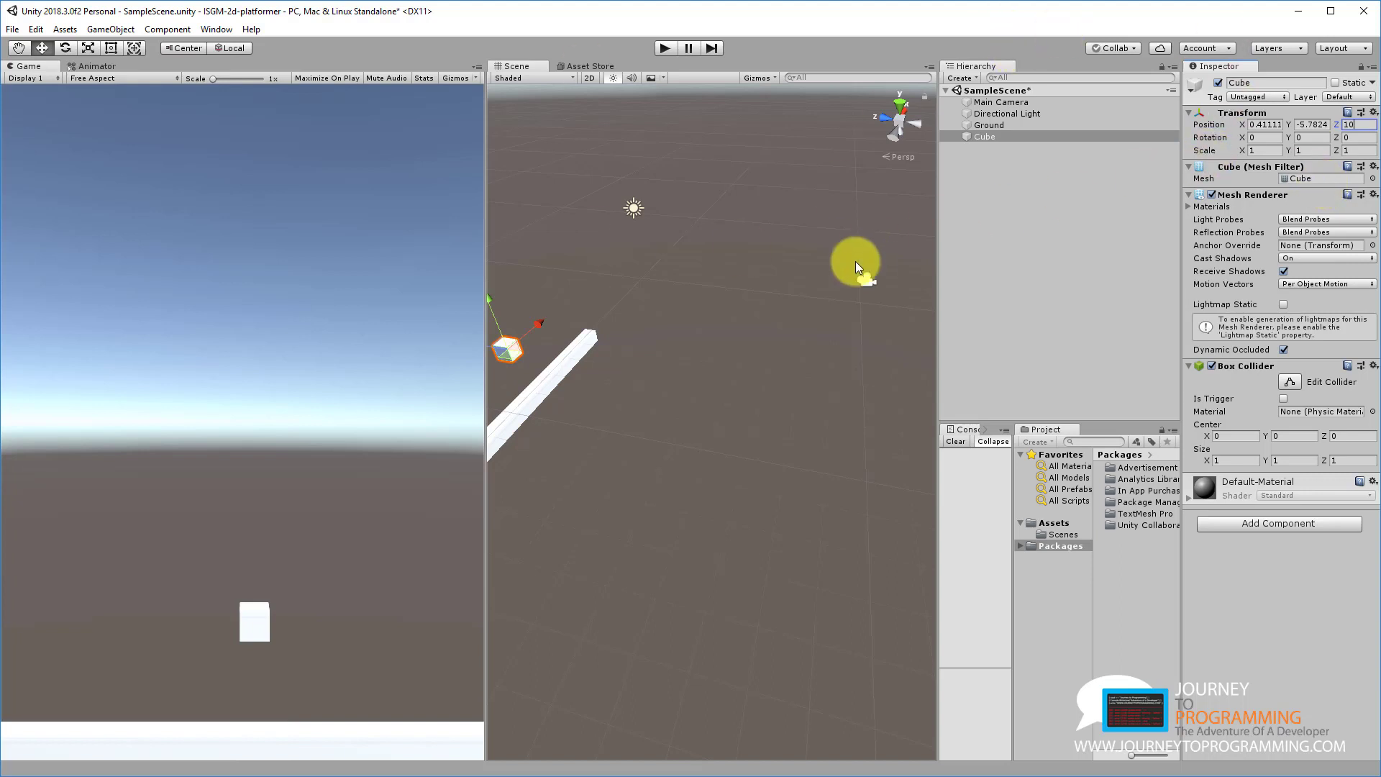
- Run the scene in play mode to check how the floating cube behaves, and stop it again
right_drag(854, 259, 548, 129)
right_drag(626, 376, 376, 428)
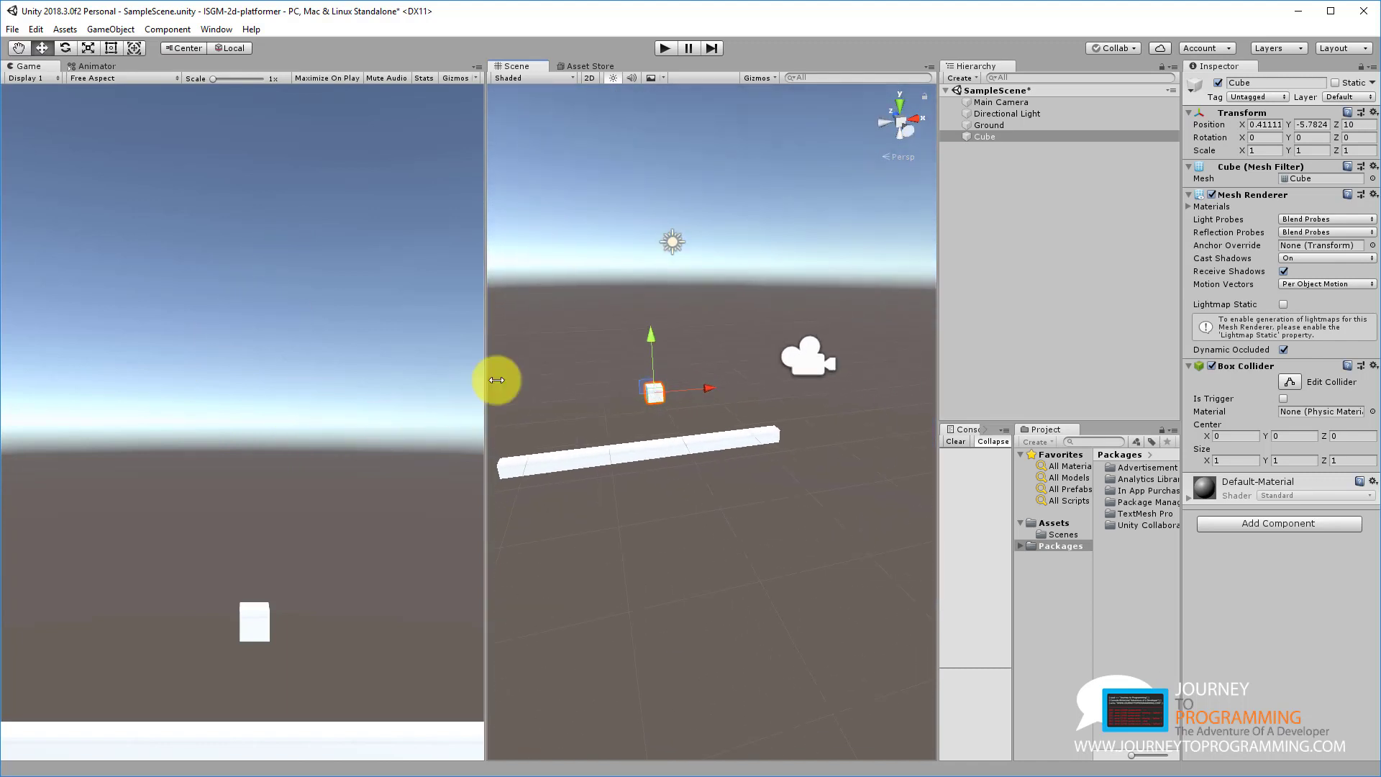
click(671, 46)
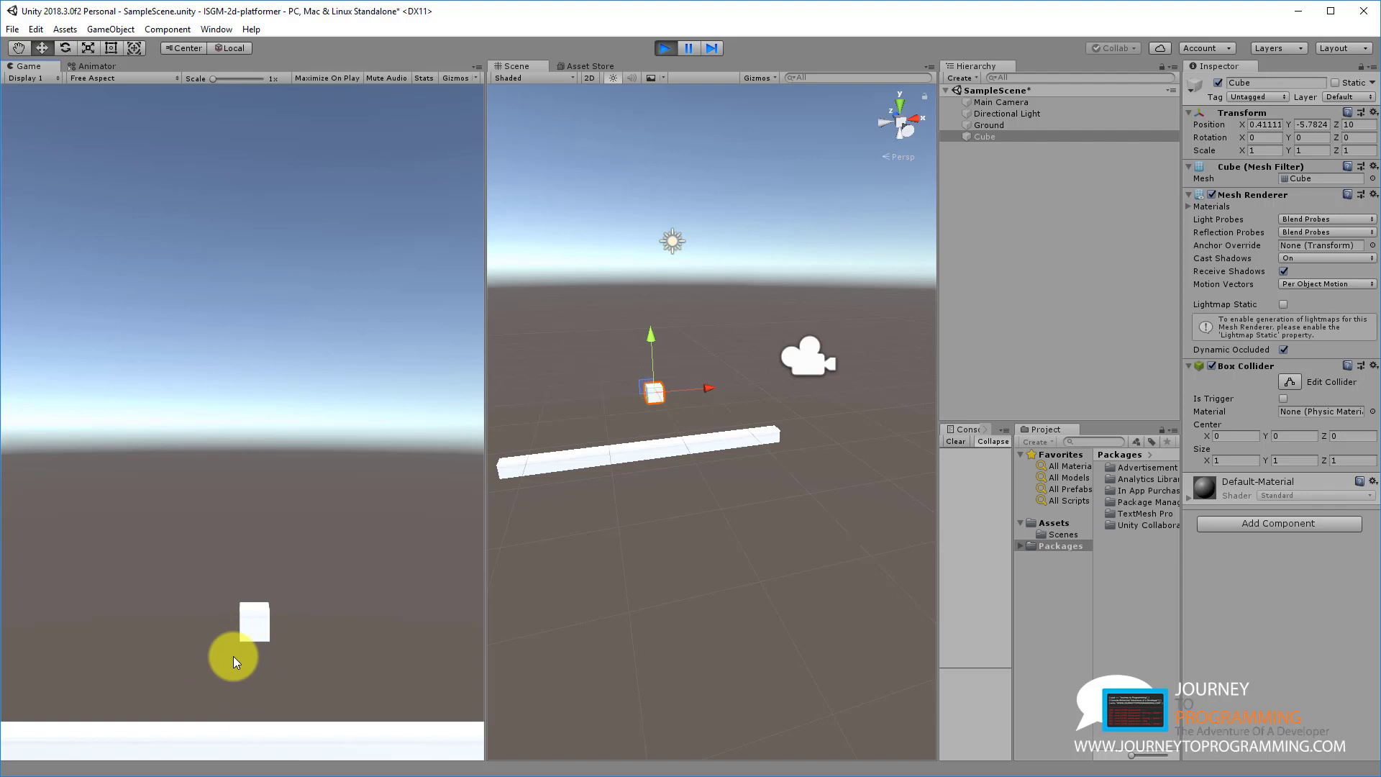
click(663, 48)
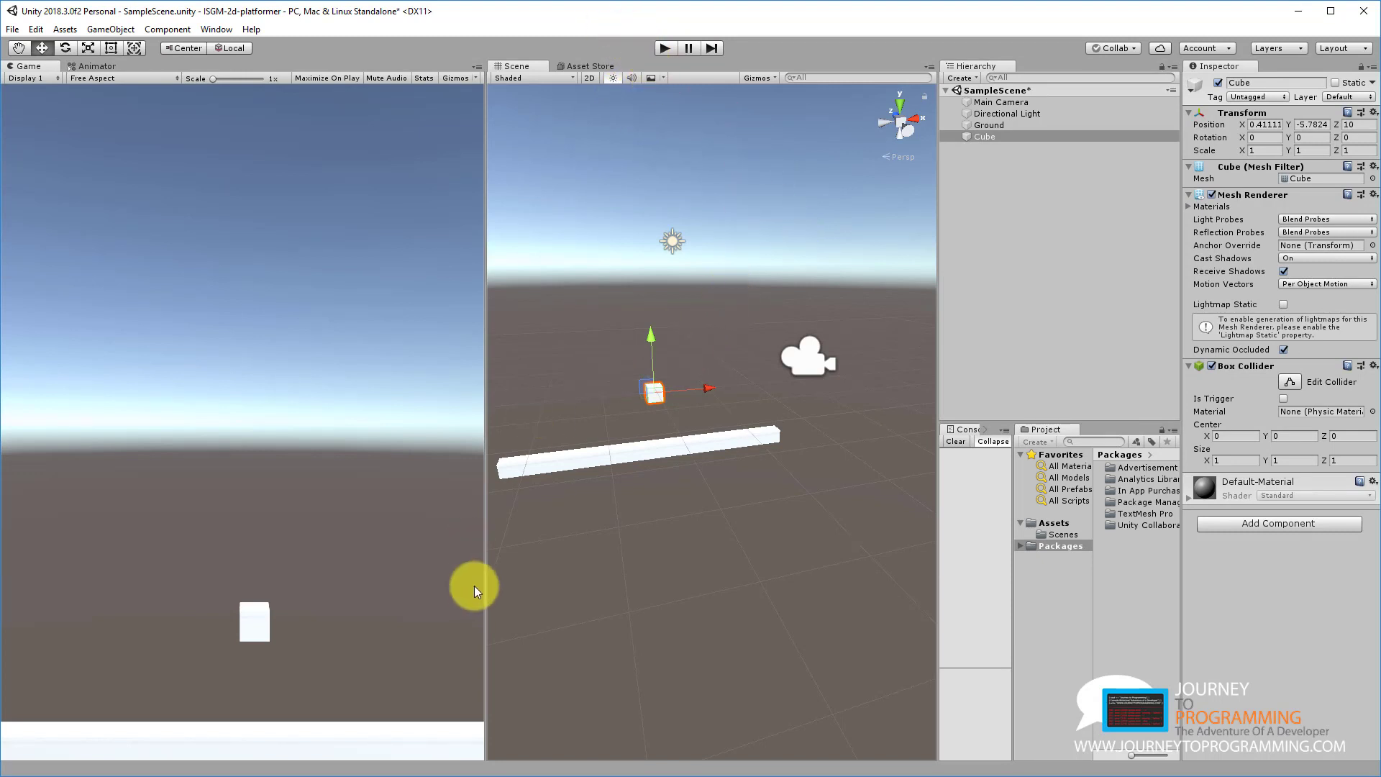
- Lower the cube along the Y axis to about -8.72, just above the Ground bar
right_drag(626, 409, 666, 307)
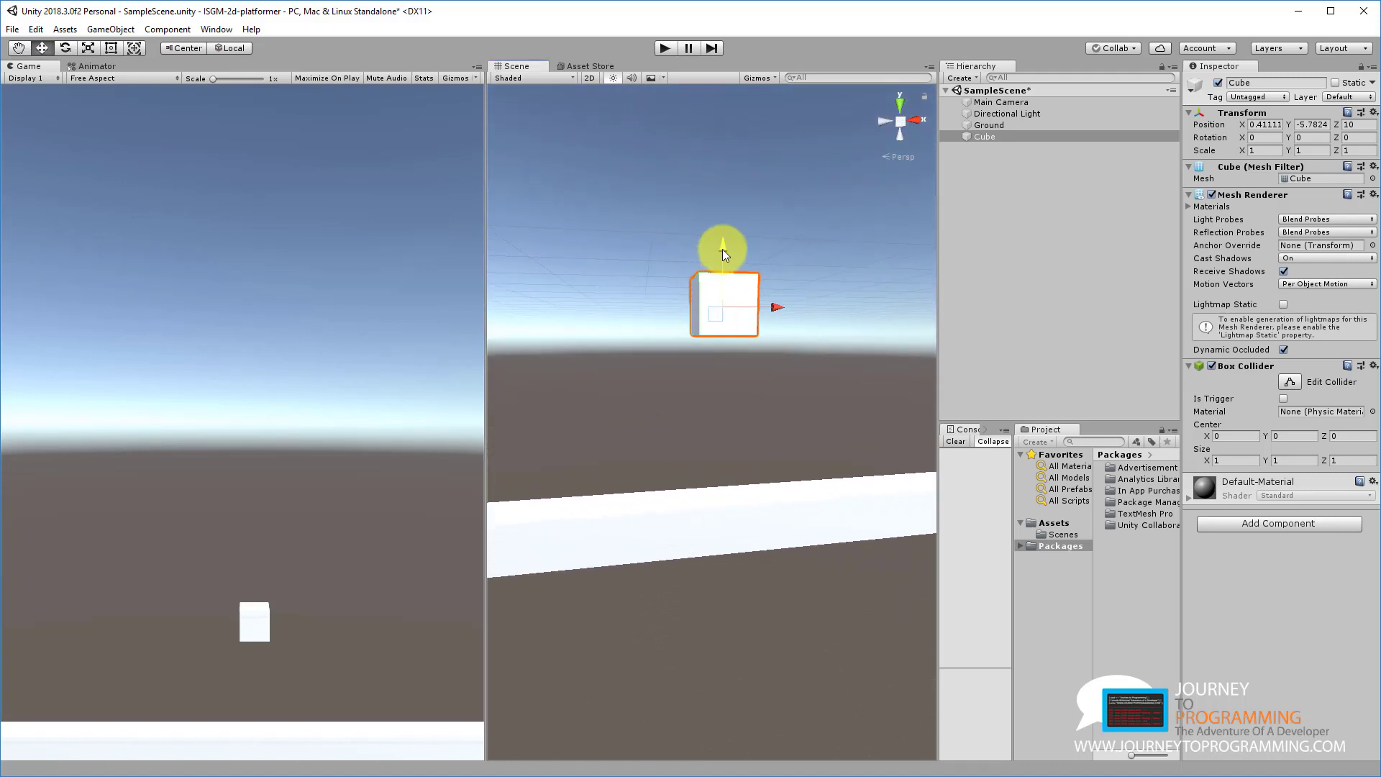
drag(723, 251, 779, 413)
right_drag(652, 267, 822, 282)
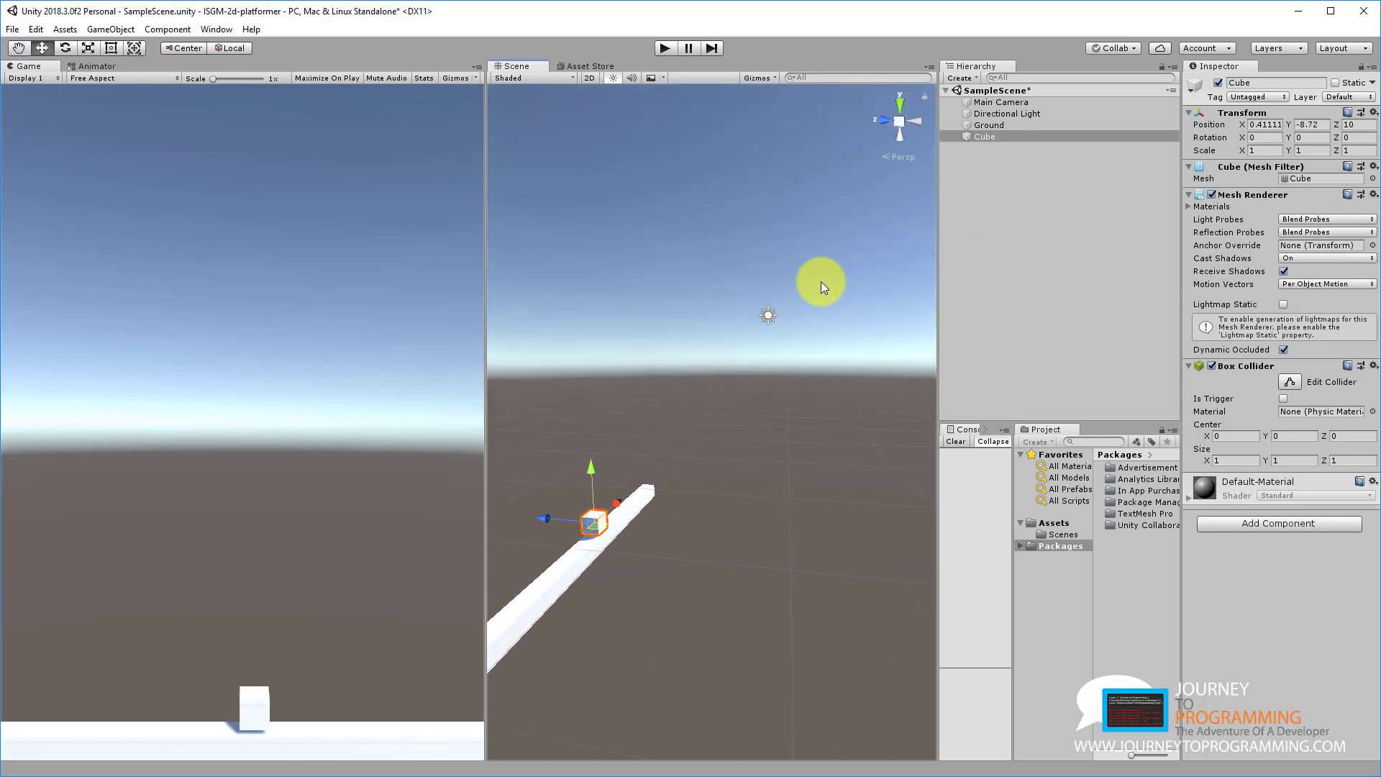
- Inspect the Directional Light's settings and its direction relative to the cube and Ground
click(1000, 114)
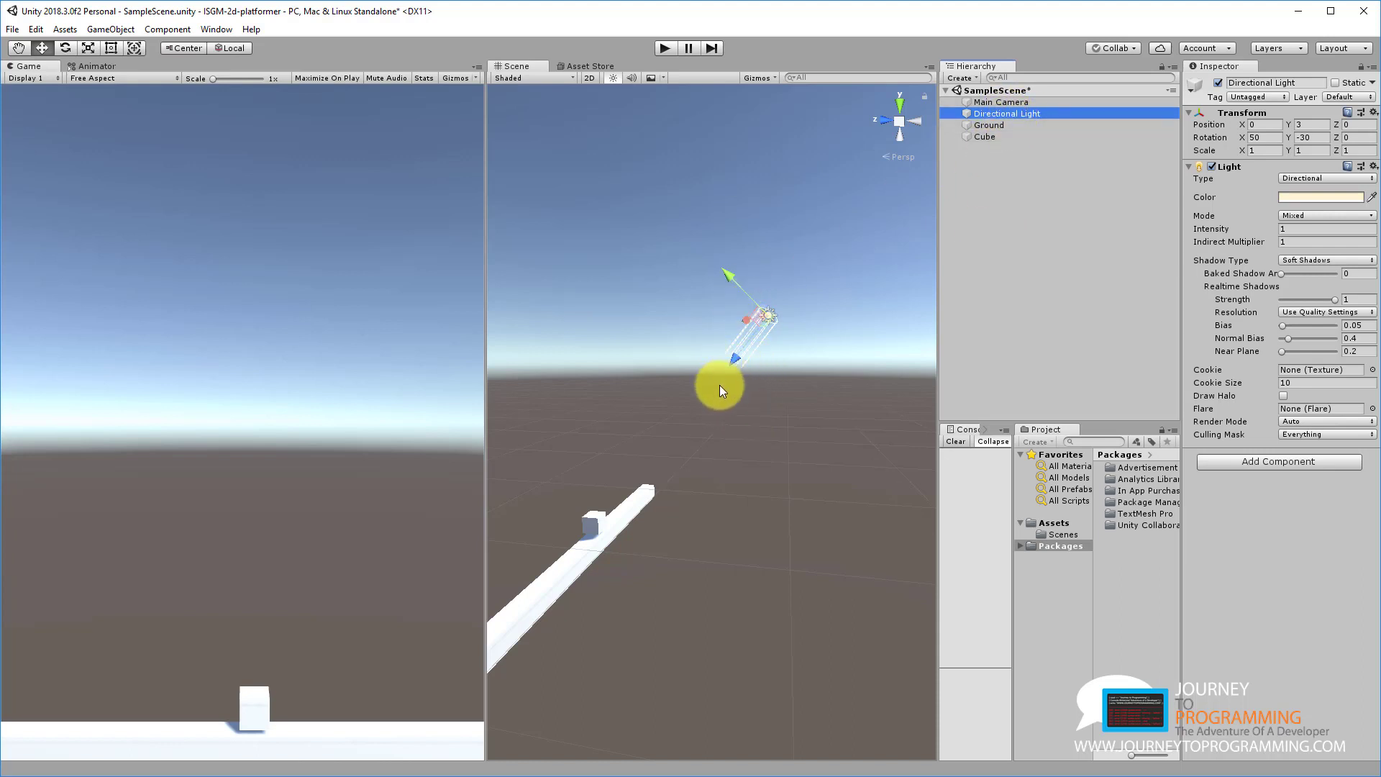
right_drag(723, 467, 469, 560)
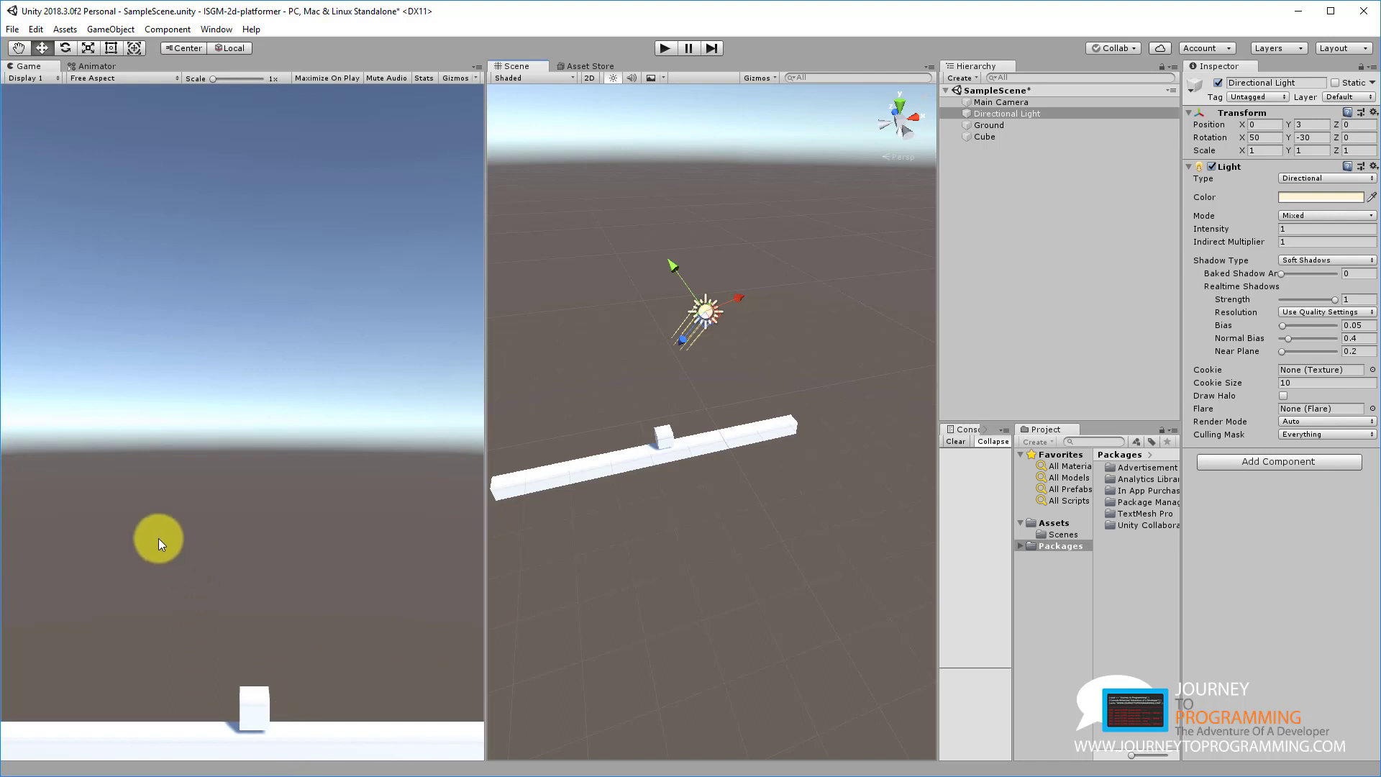
- Search the components available for the cube for "rigid", and close the list without adding one
click(1008, 138)
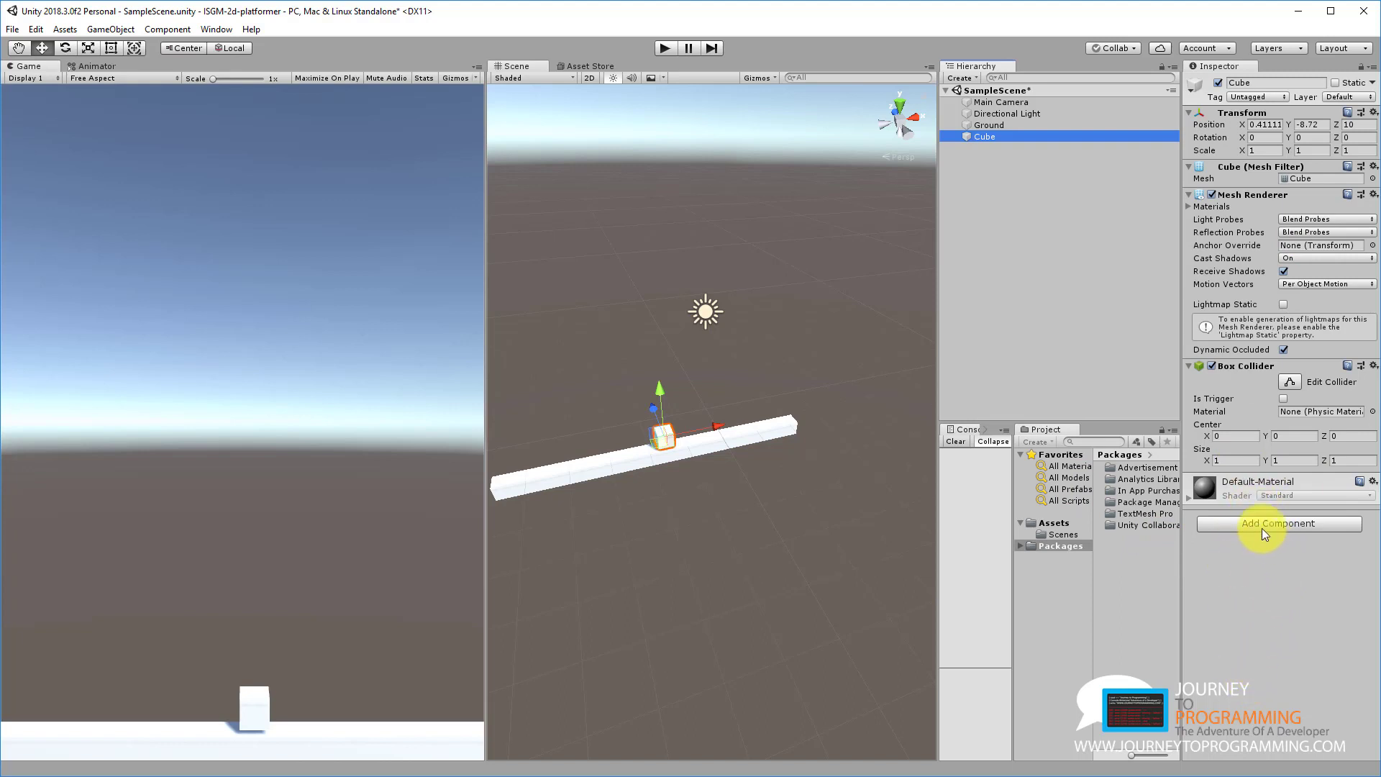
click(1221, 519)
text(rigid)
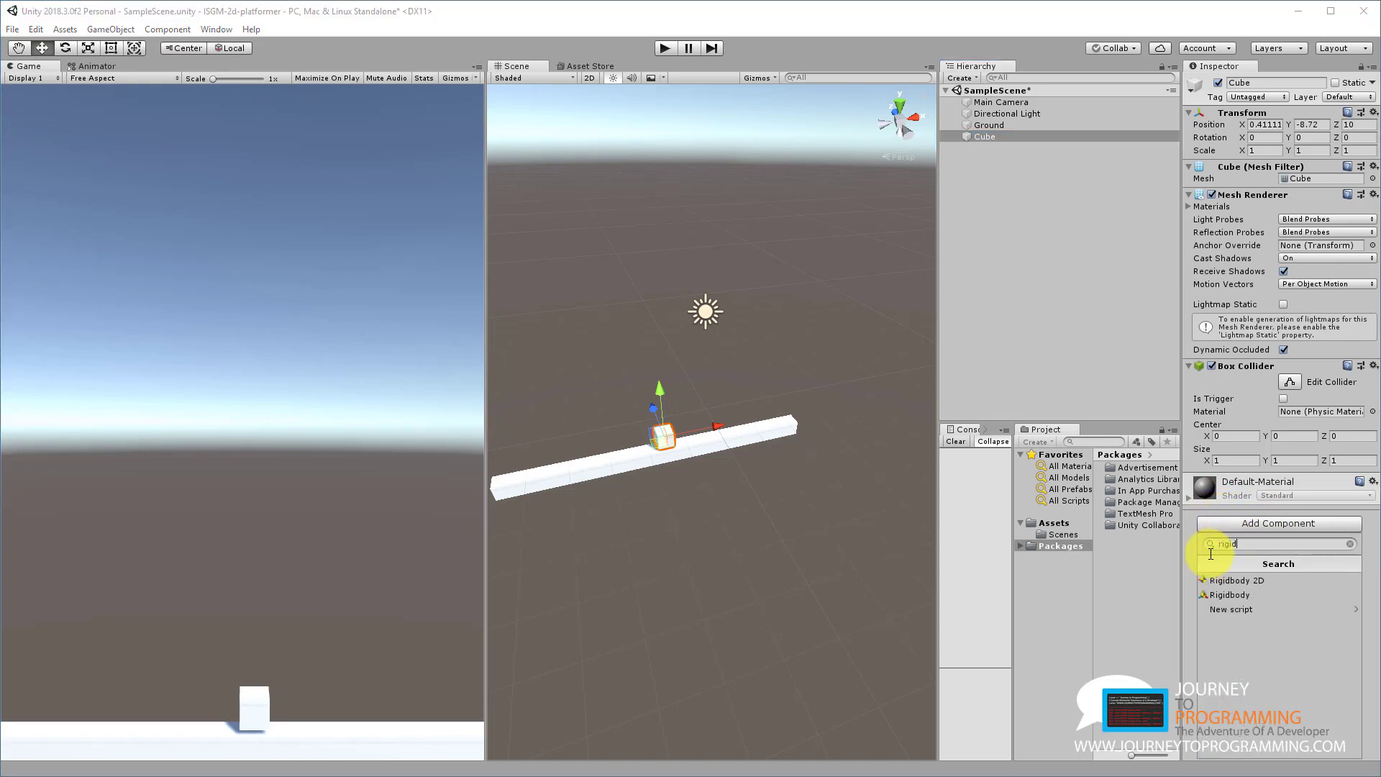
key(Down)
key(Down)
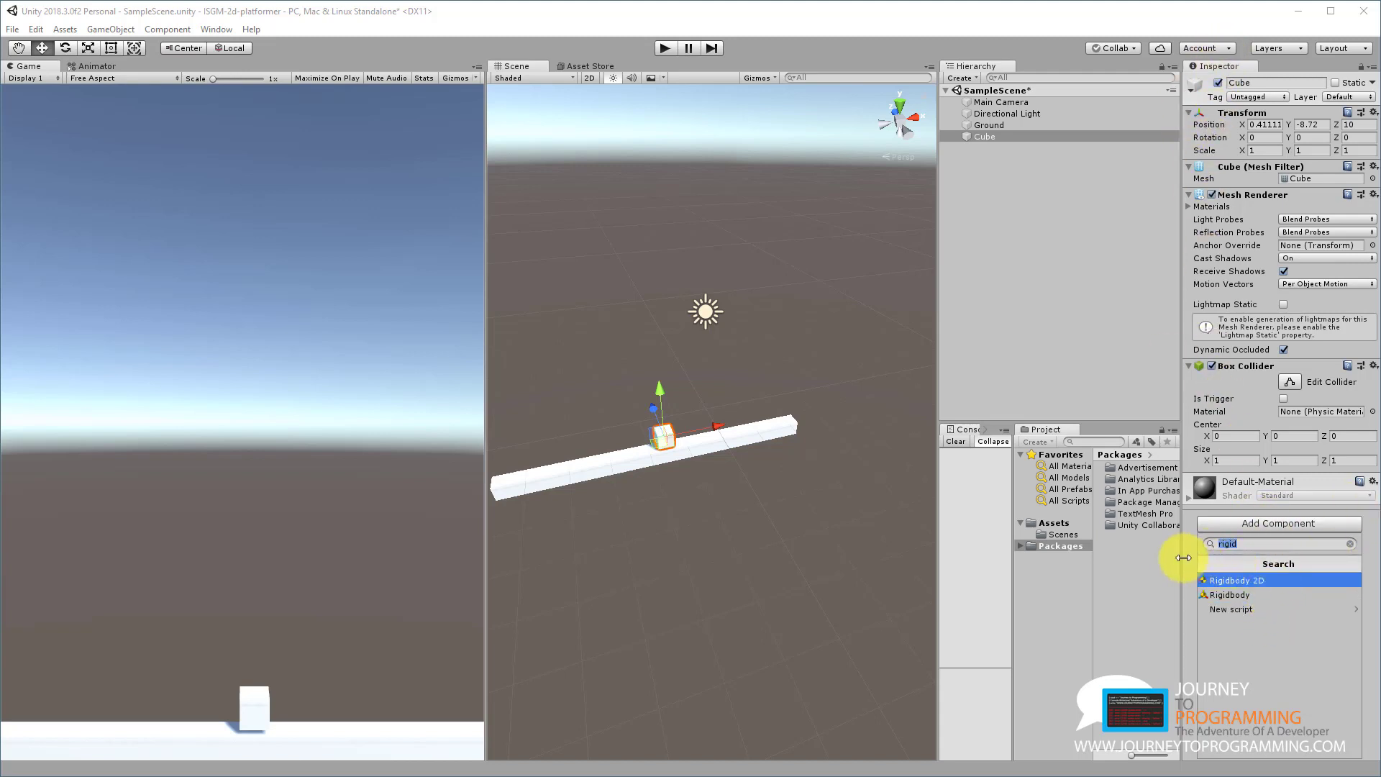
click(1182, 561)
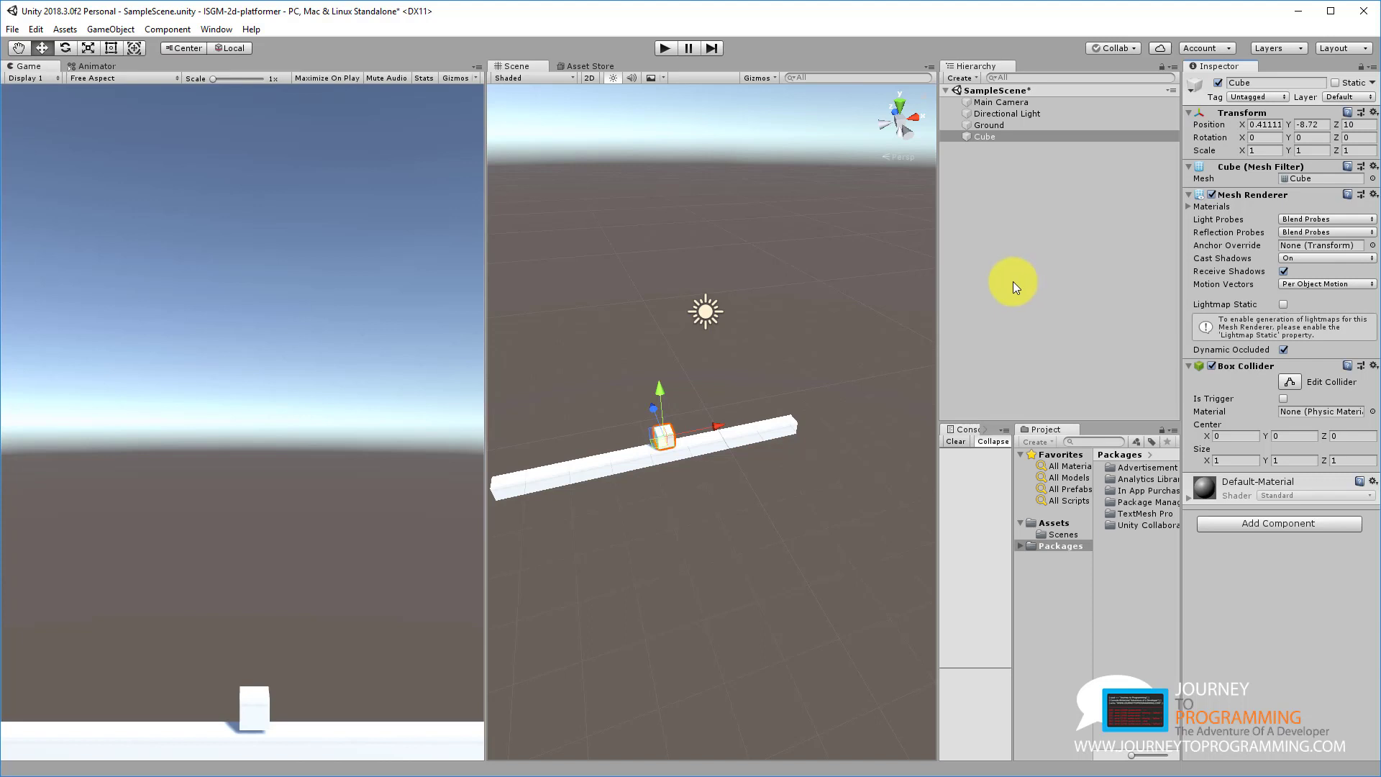
- Review the cube's Transform component, collapsing its properties and expanding them again
click(1010, 127)
click(1003, 137)
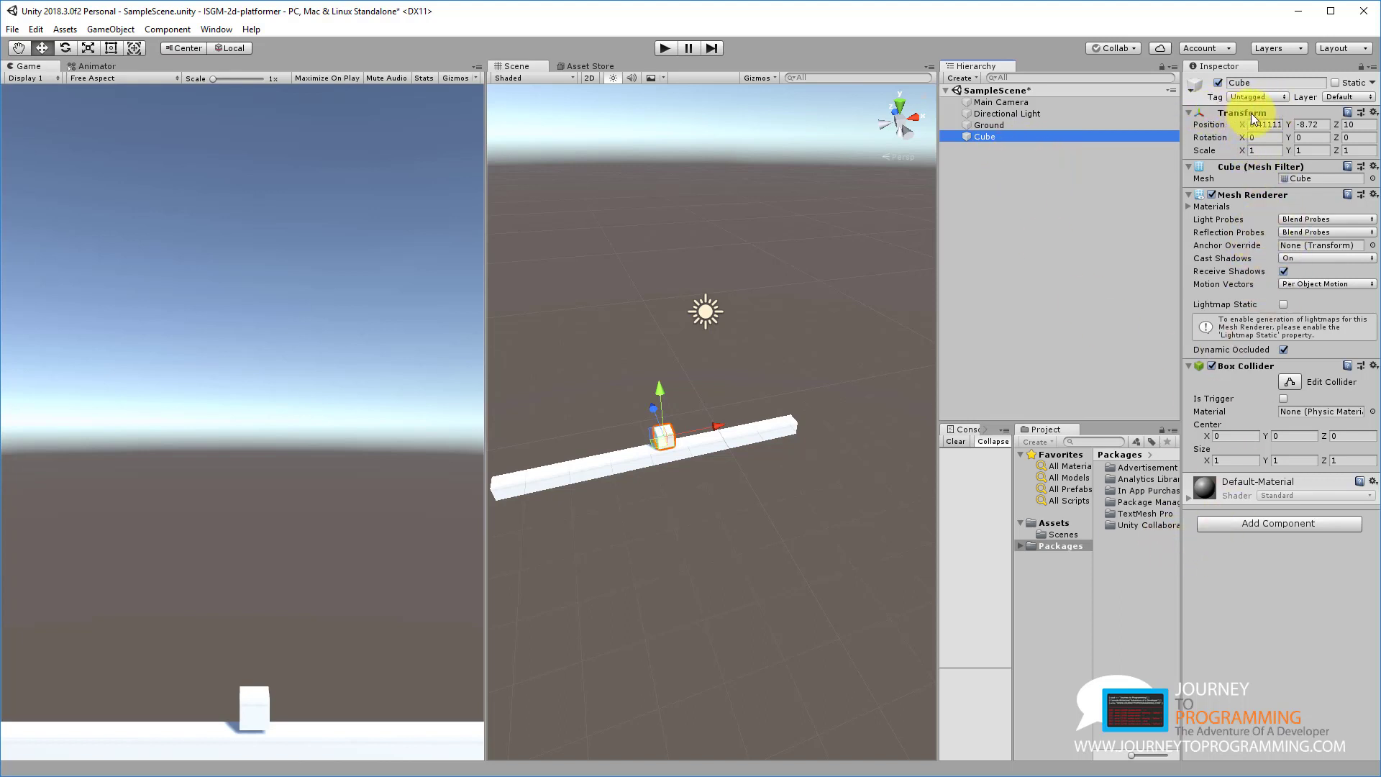
click(1185, 114)
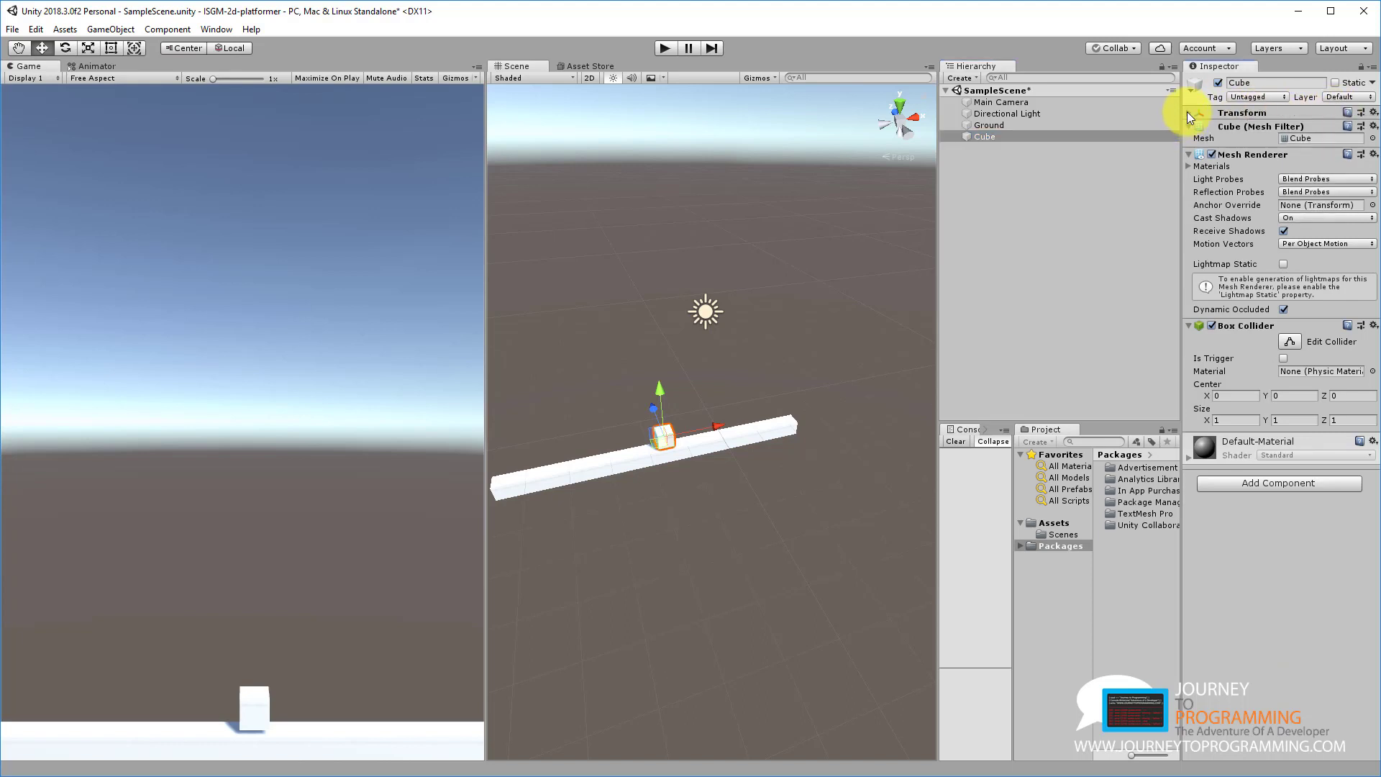
click(1188, 113)
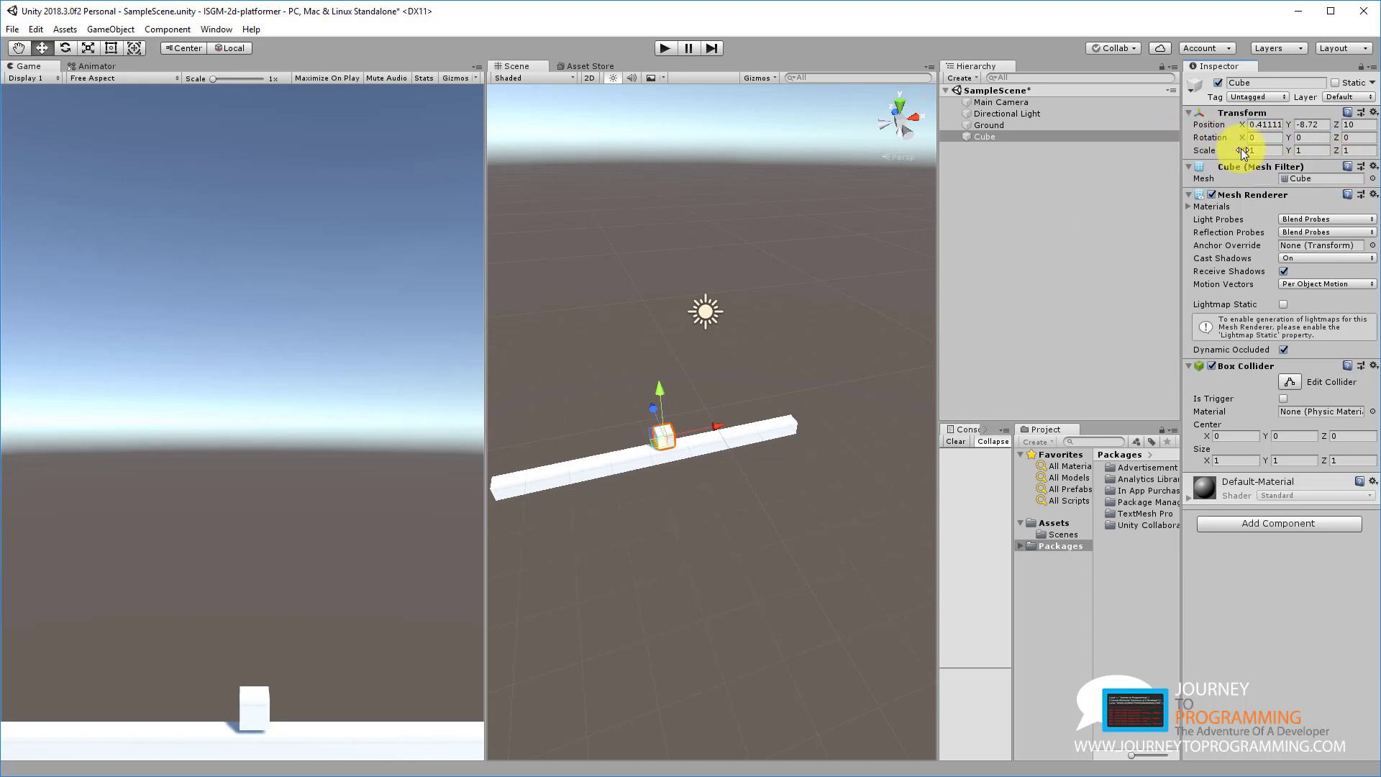
- Try stretching the cube to an X scale of 9.78 and changing its Y scale, undoing each change
drag(1250, 153, 1380, 149)
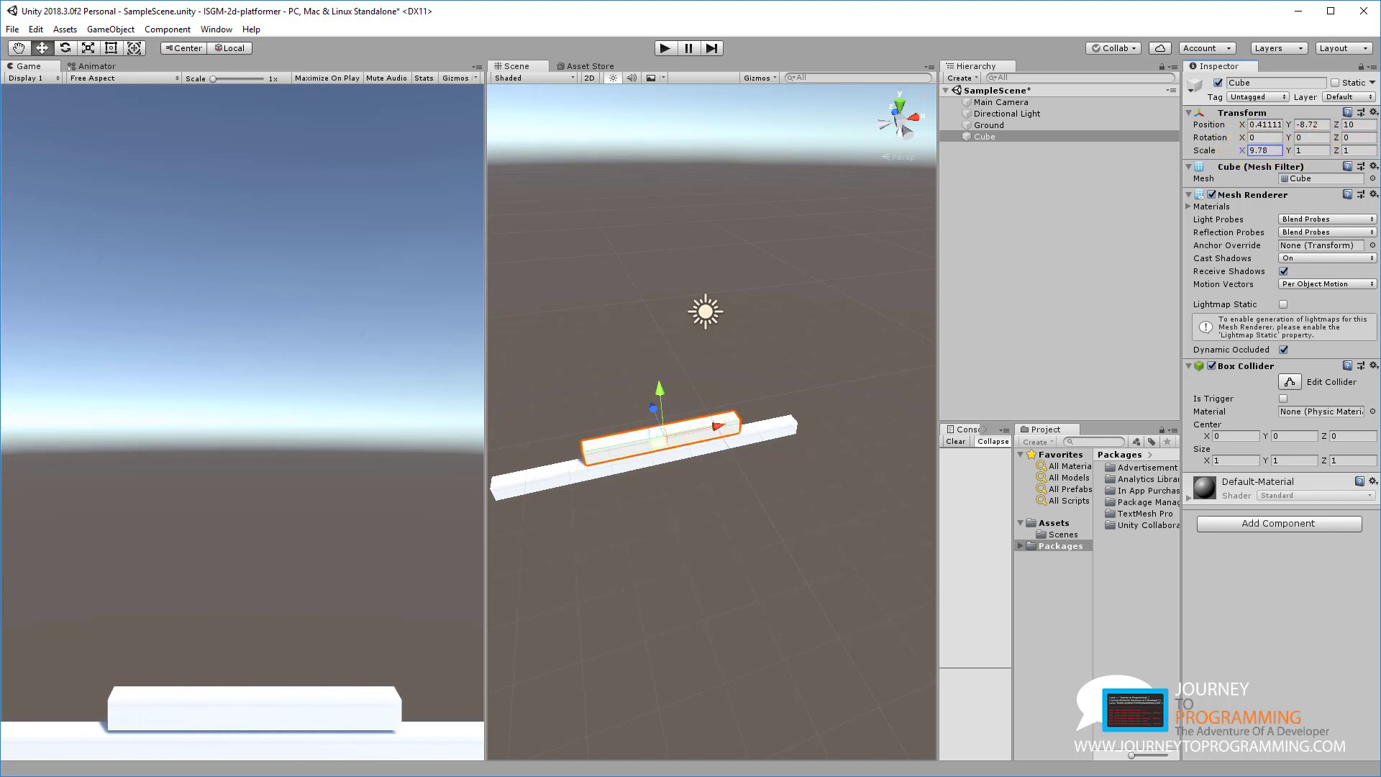
key(ctrl+z)
drag(1289, 150, 1380, 149)
key(ctrl+z)
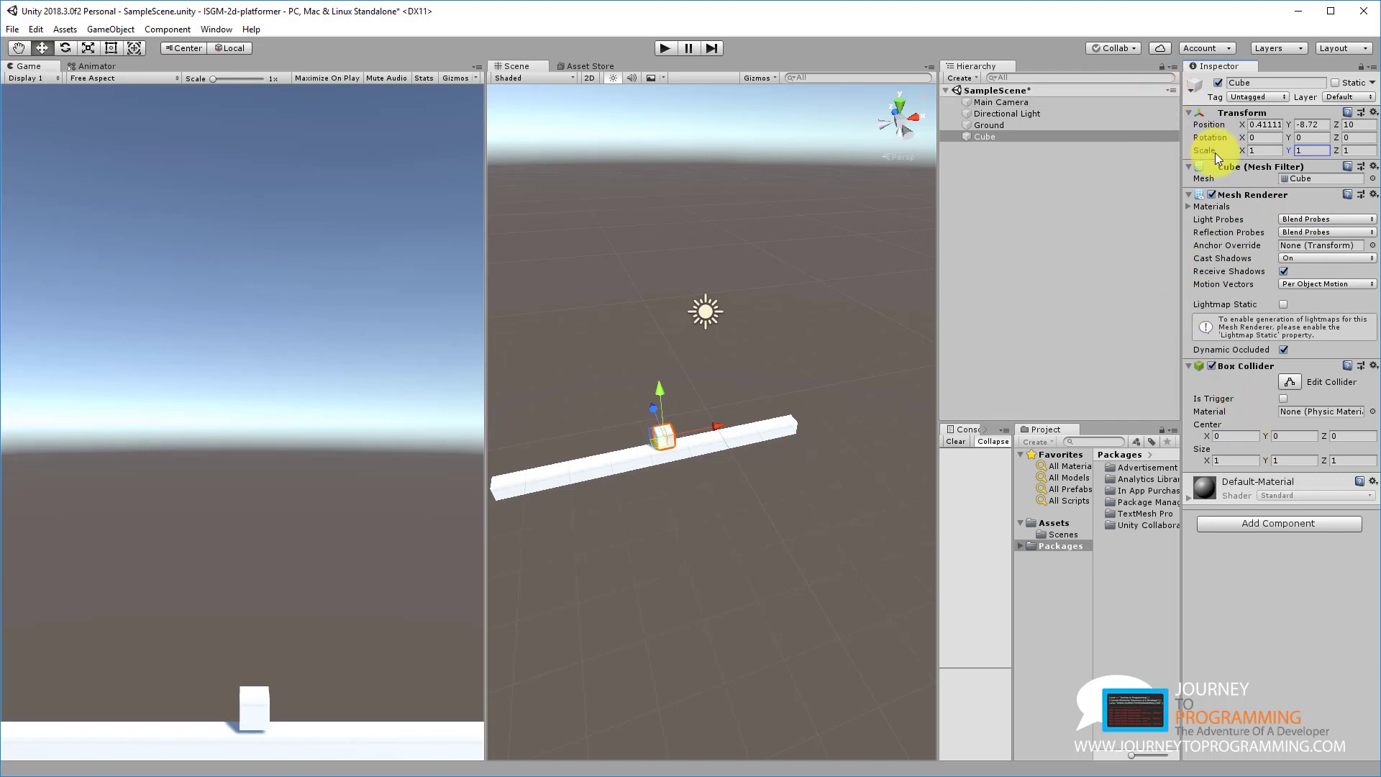
click(1320, 151)
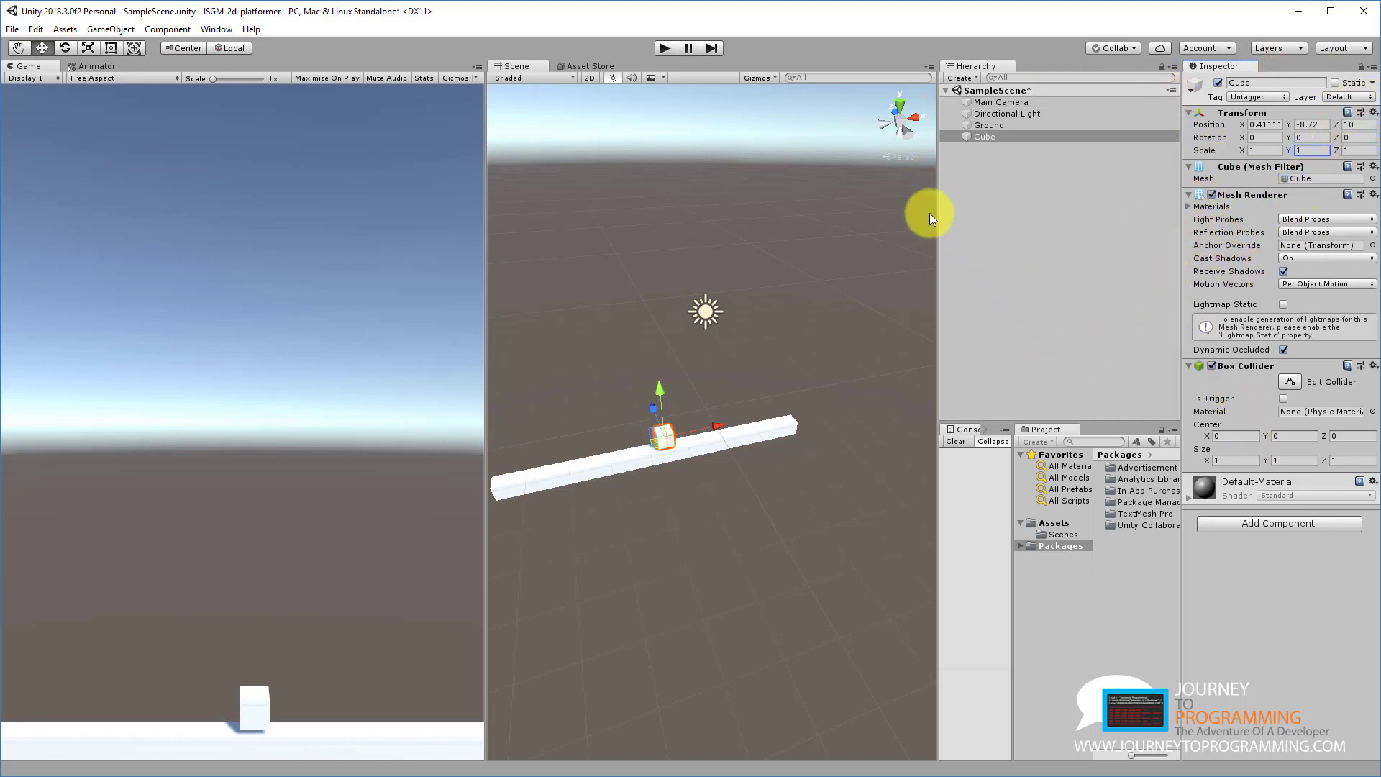
- Collapse the cube's Mesh Filter and Mesh Renderer components so the Box Collider follows directly below them
click(1039, 144)
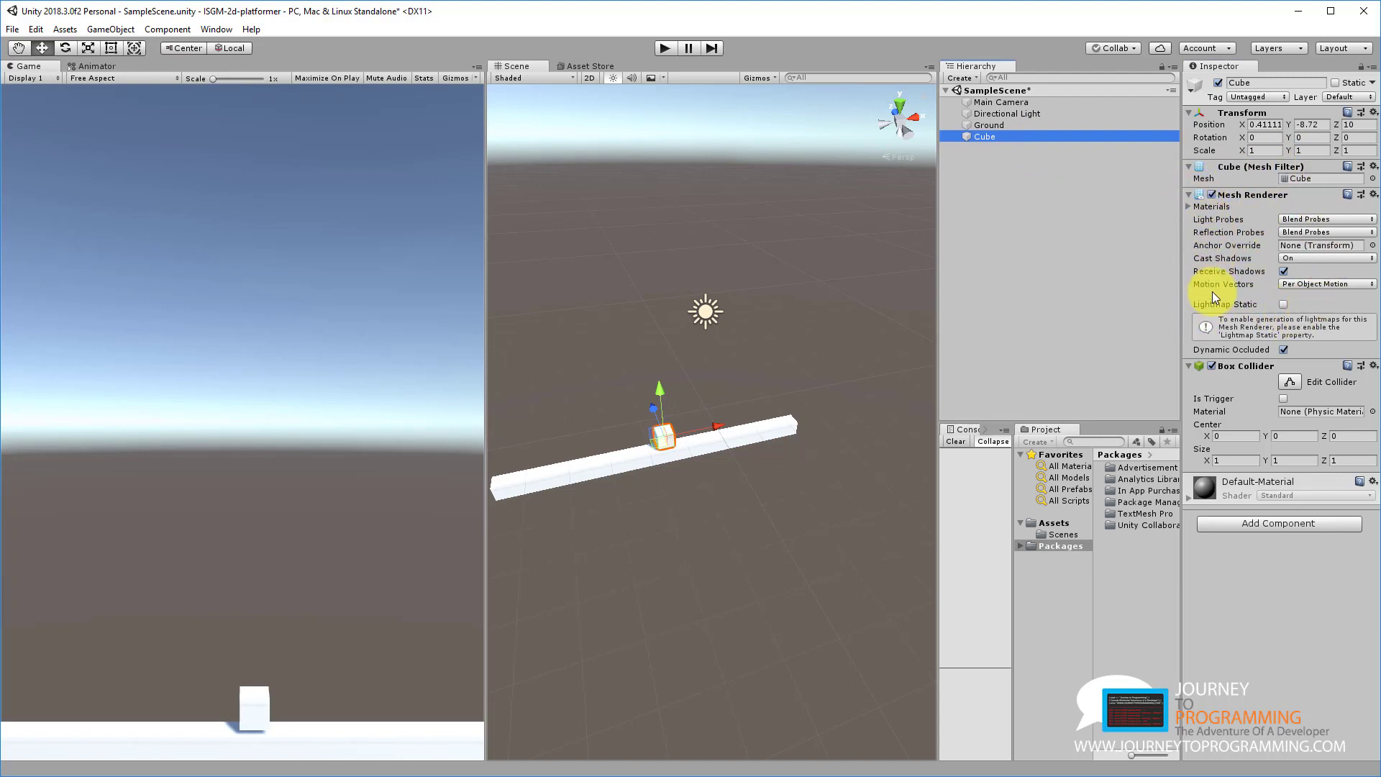
click(1188, 167)
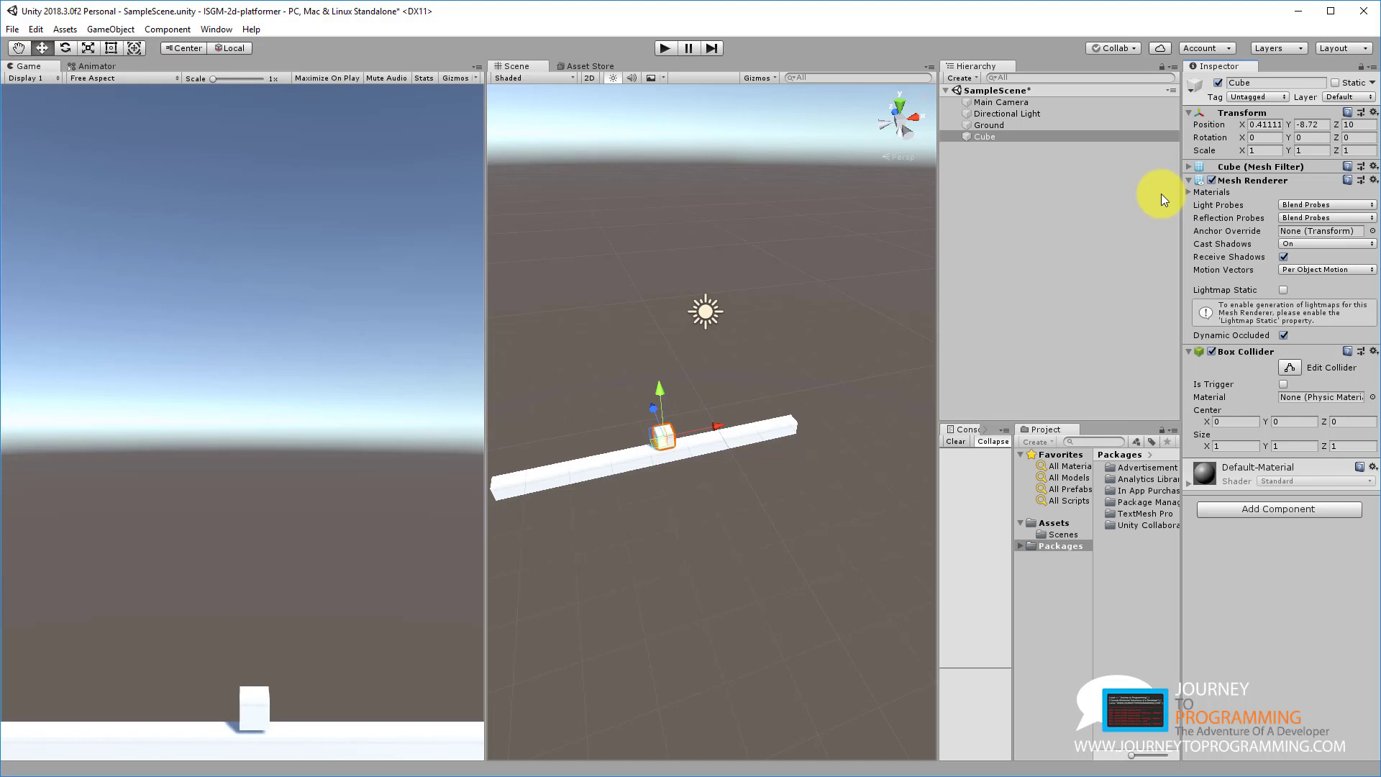
click(1189, 181)
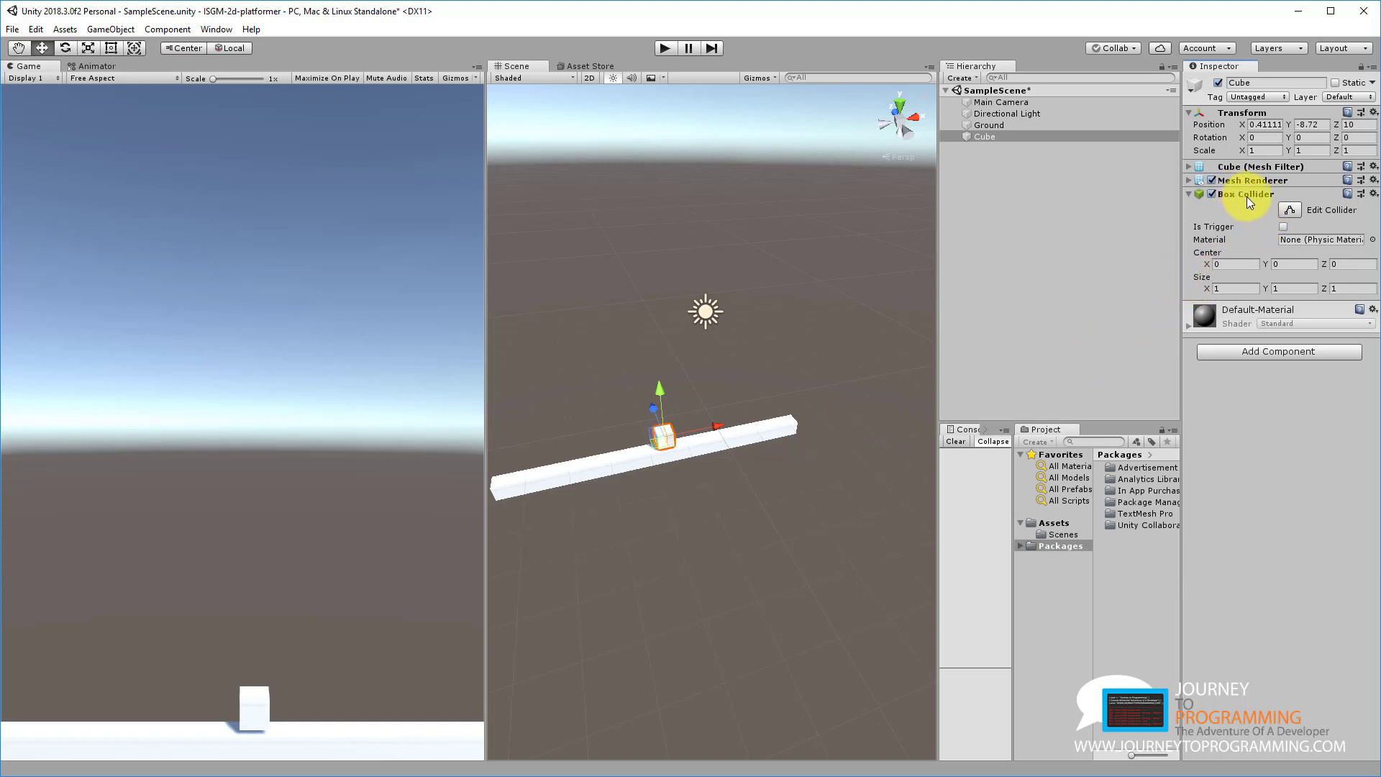
- Search the available components for "collid" and look through the collider types
click(1275, 356)
text(collid)
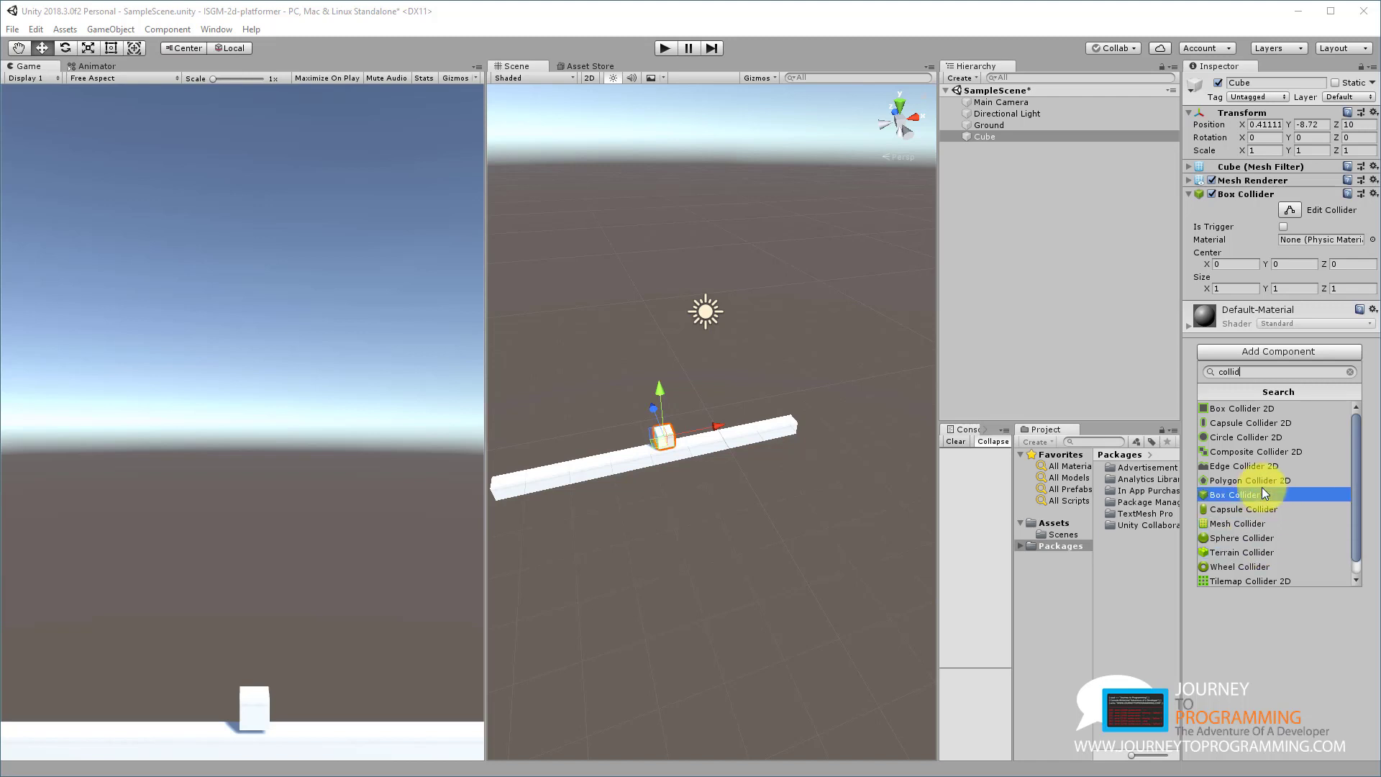
scroll(1267, 515, down, 1)
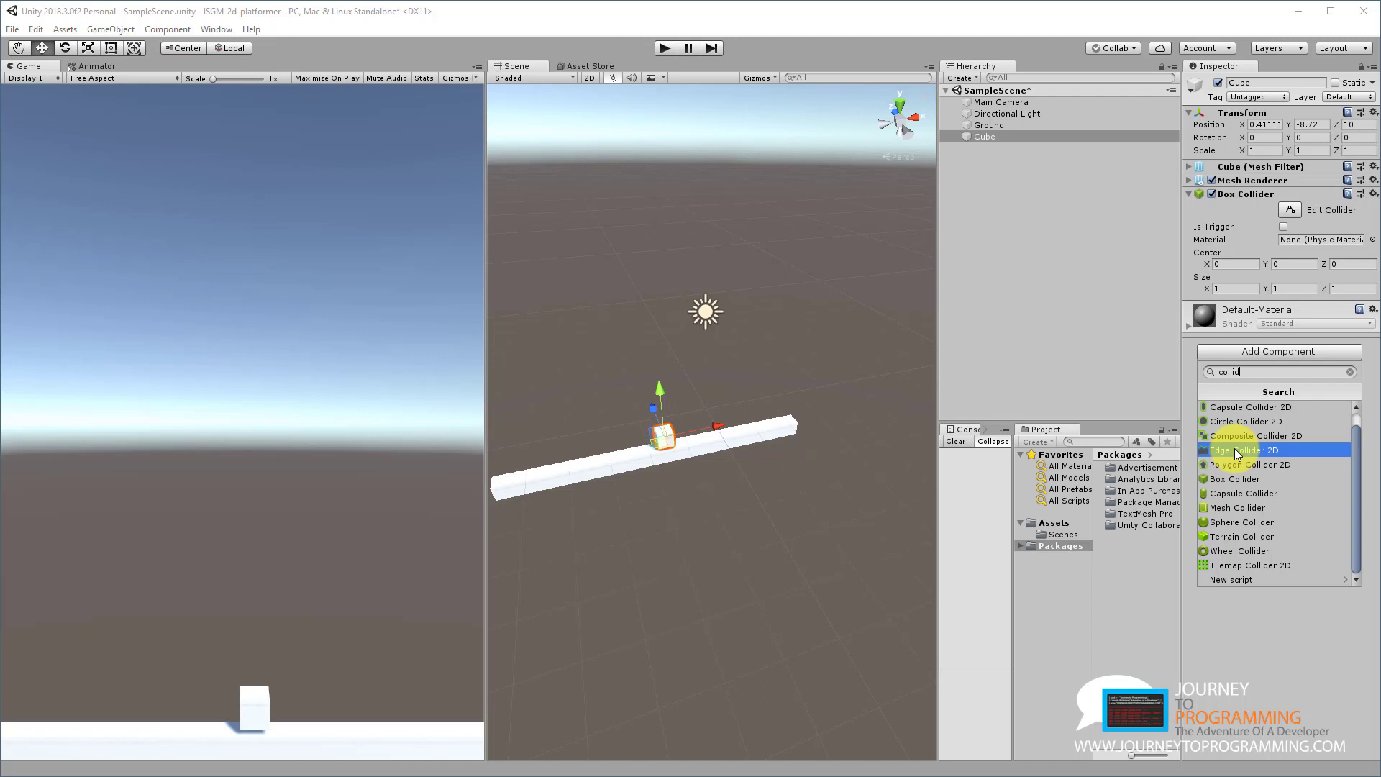
- Disable both the Mesh Renderer and the Box Collider on the Ground object
click(1098, 127)
double_click(1097, 128)
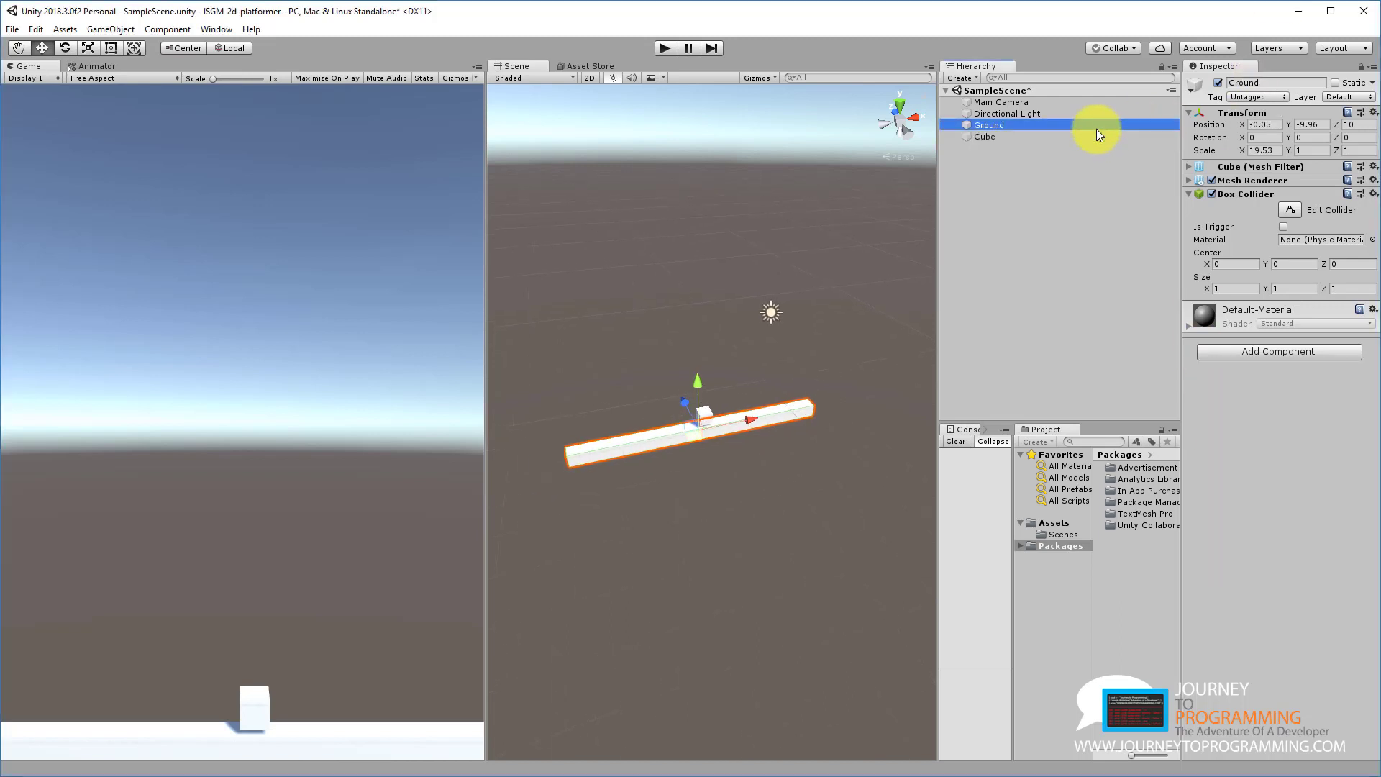
scroll(654, 500, up, 5)
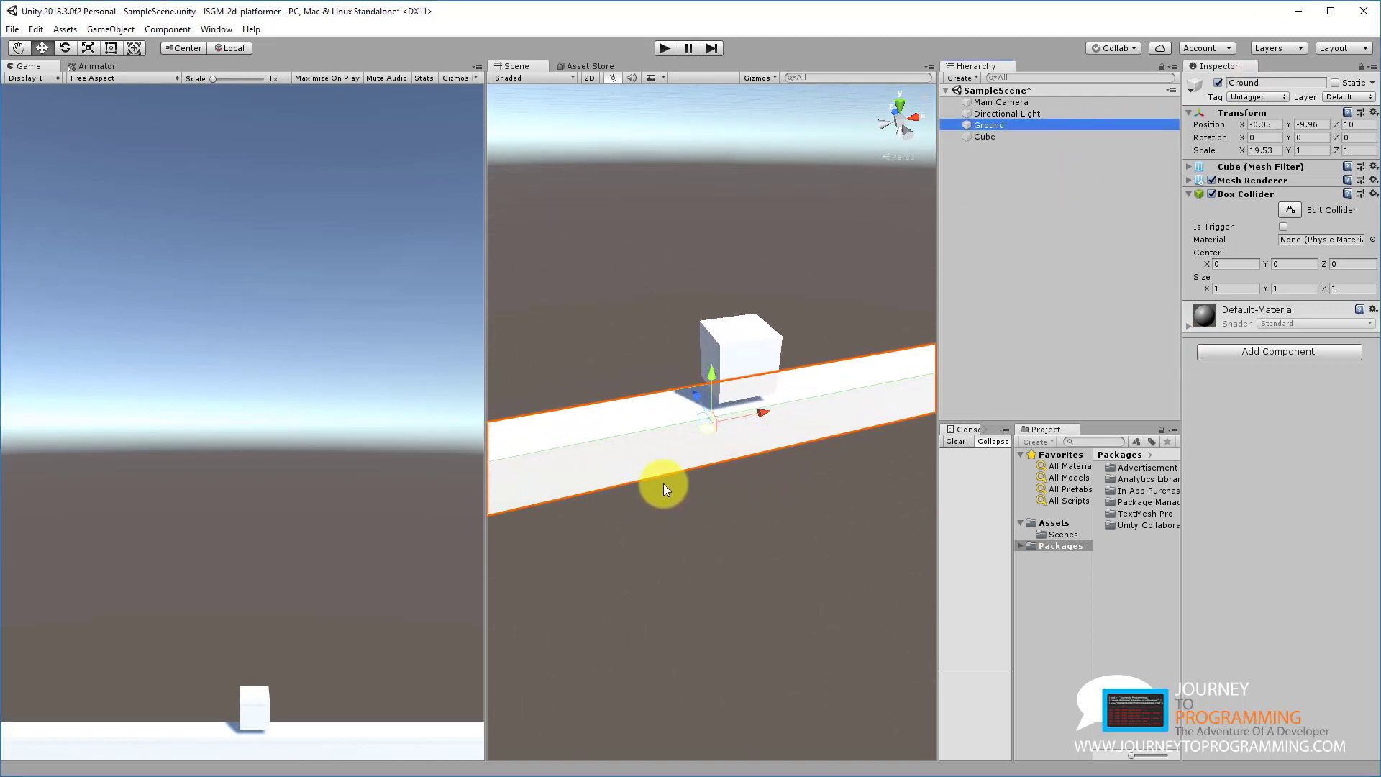
alt+drag(663, 484, 829, 533)
key(d)
right_drag(829, 531, 866, 466)
key(s)
right_drag(734, 472, 760, 473)
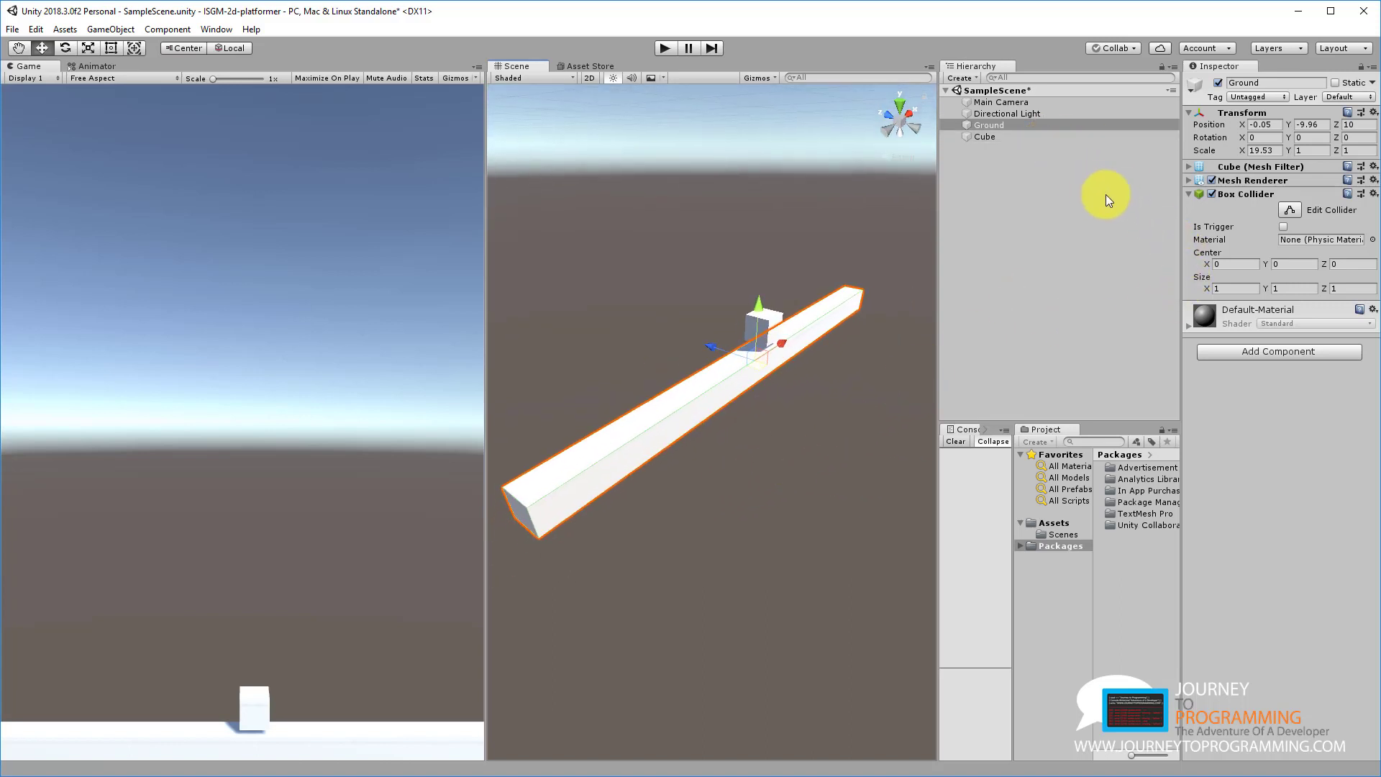
click(1212, 180)
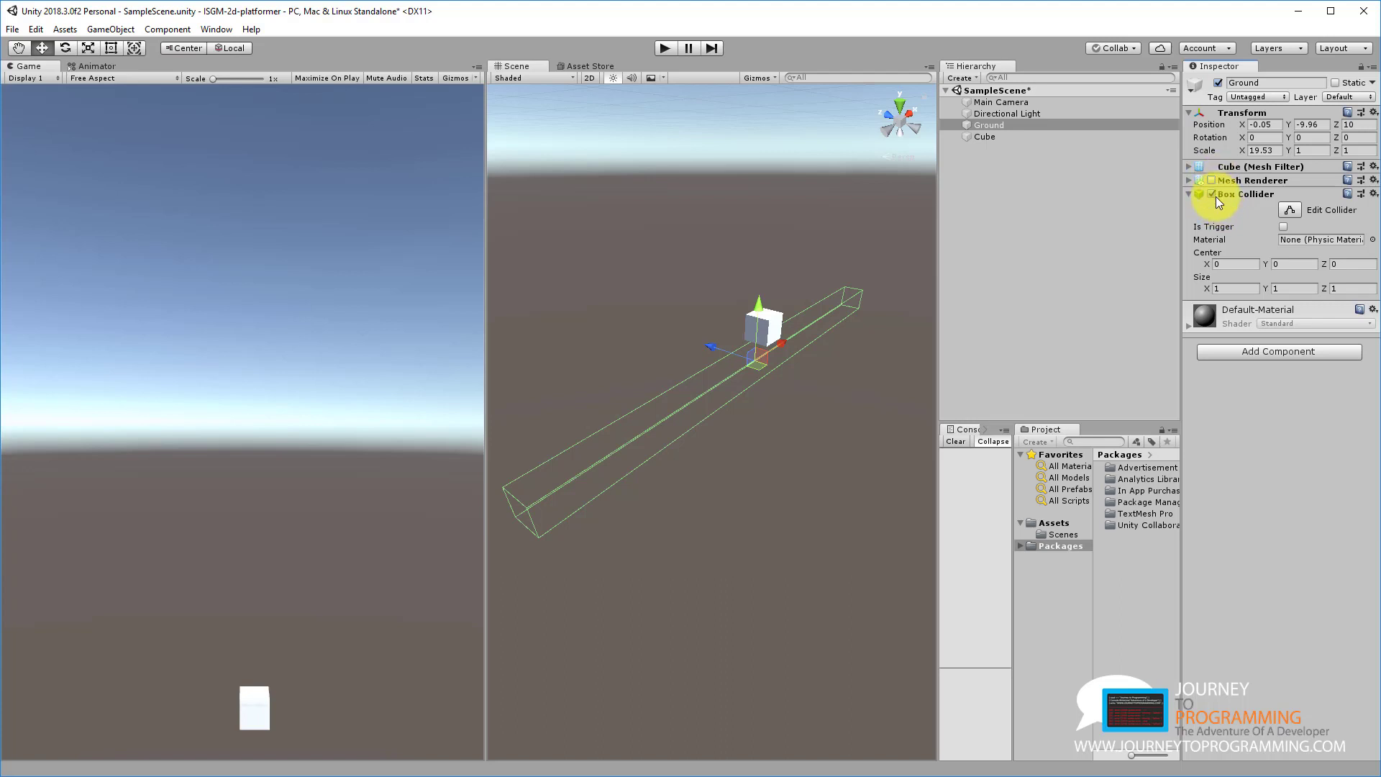
click(1212, 194)
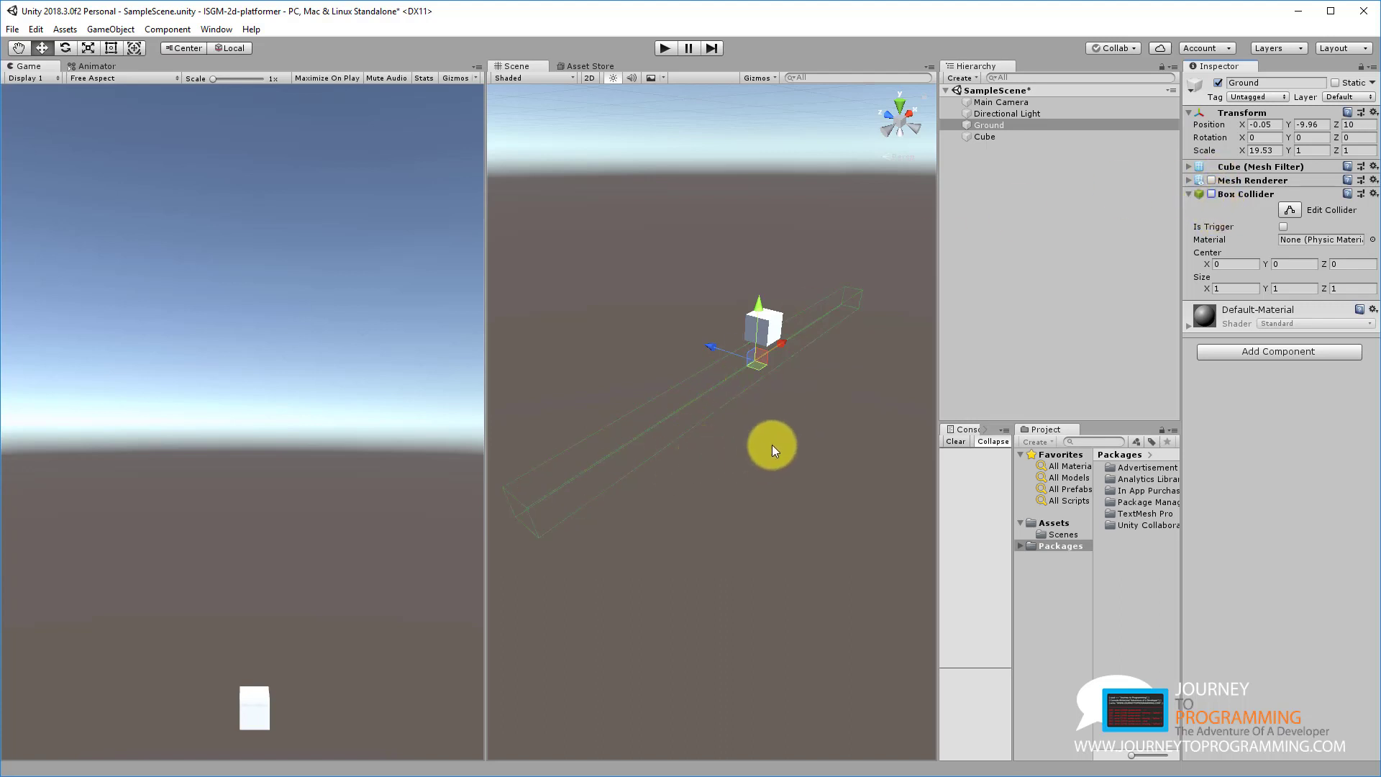
alt+drag(771, 444, 756, 514)
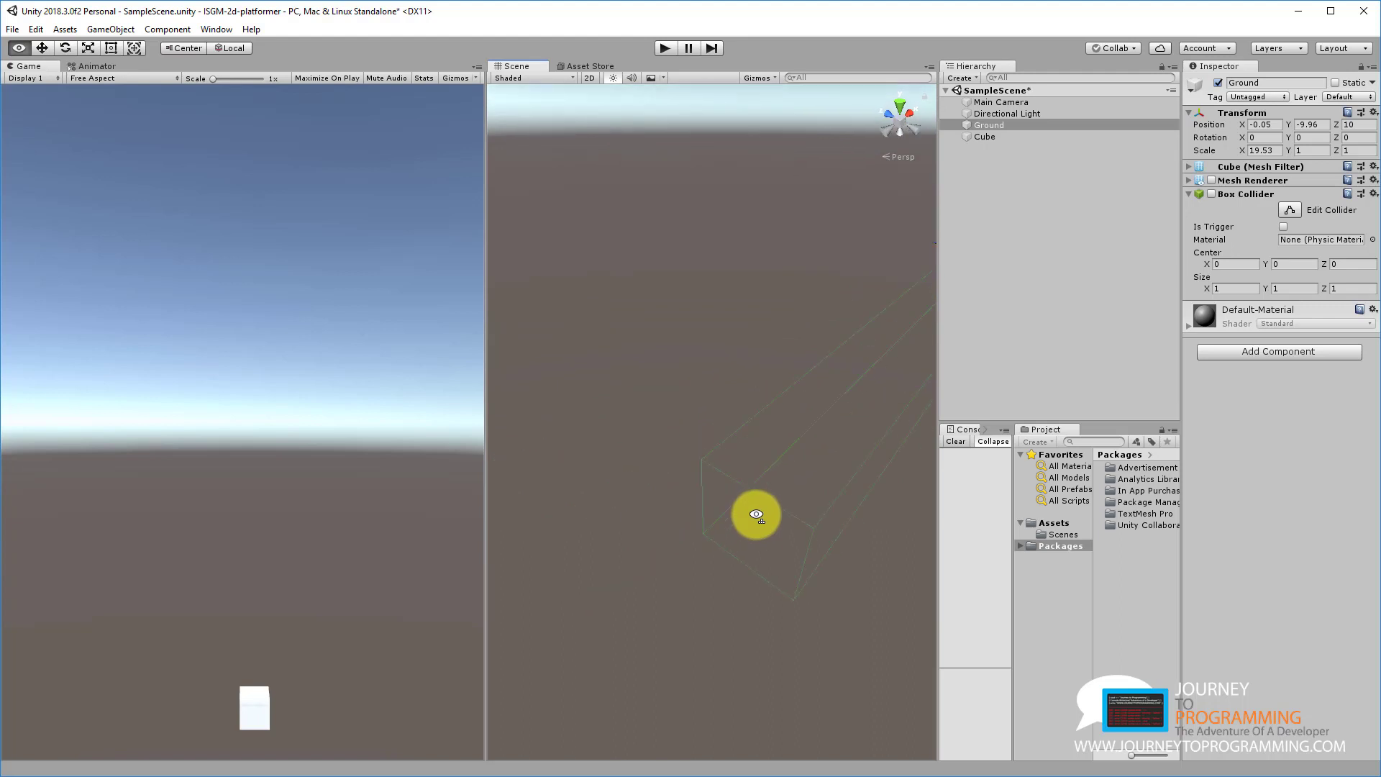
- Re-enable the Mesh Renderer and the Box Collider on the Ground object and deselect it
right_drag(756, 514, 738, 466)
scroll(794, 450, down, 3)
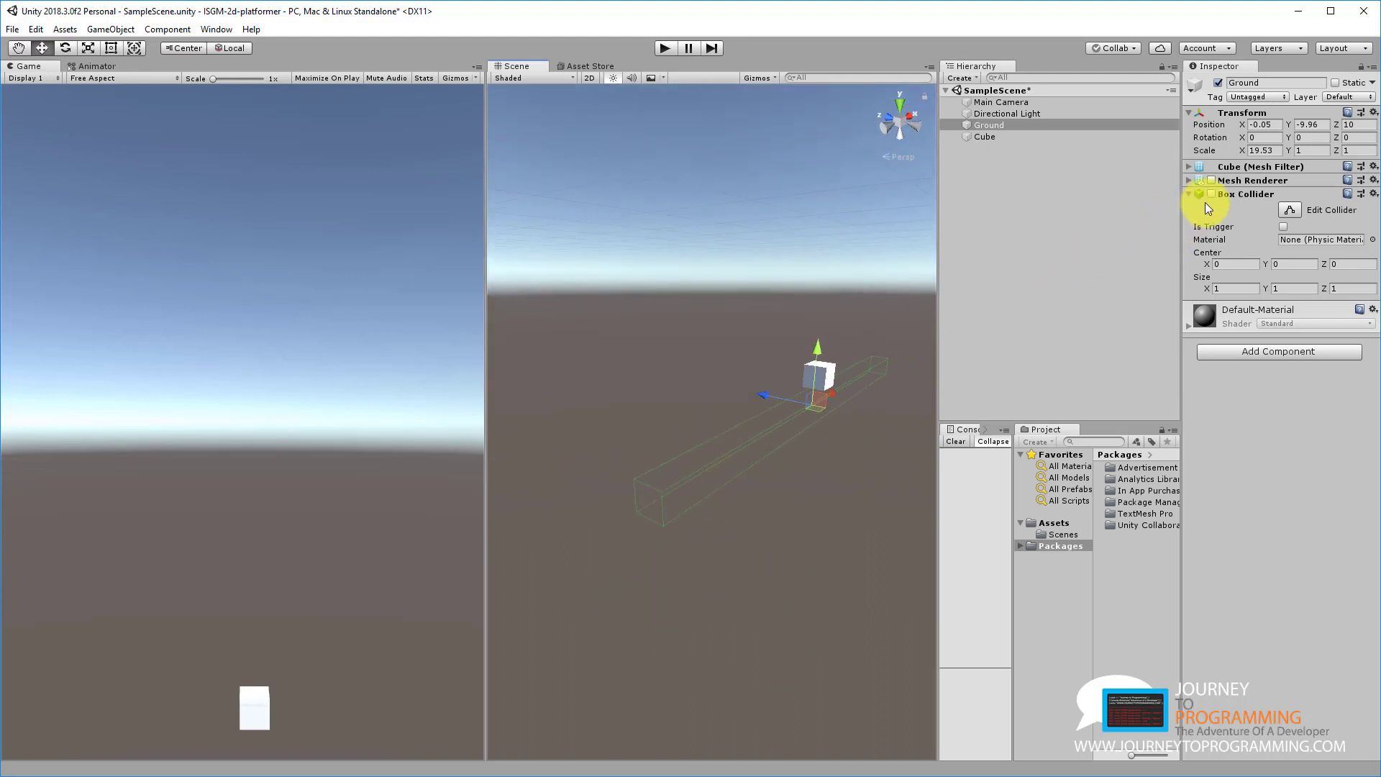
click(1218, 84)
click(1219, 83)
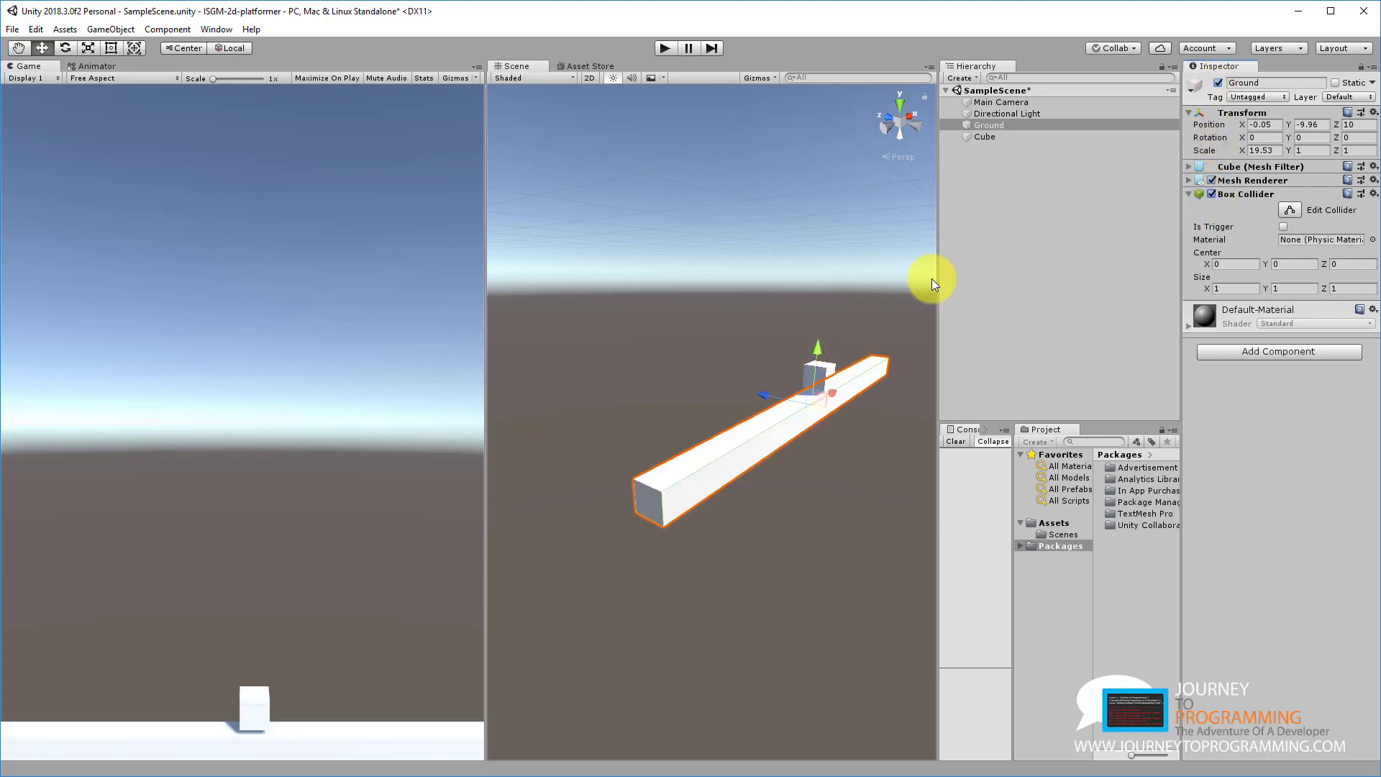
click(1188, 183)
scroll(891, 327, down, 3)
click(891, 326)
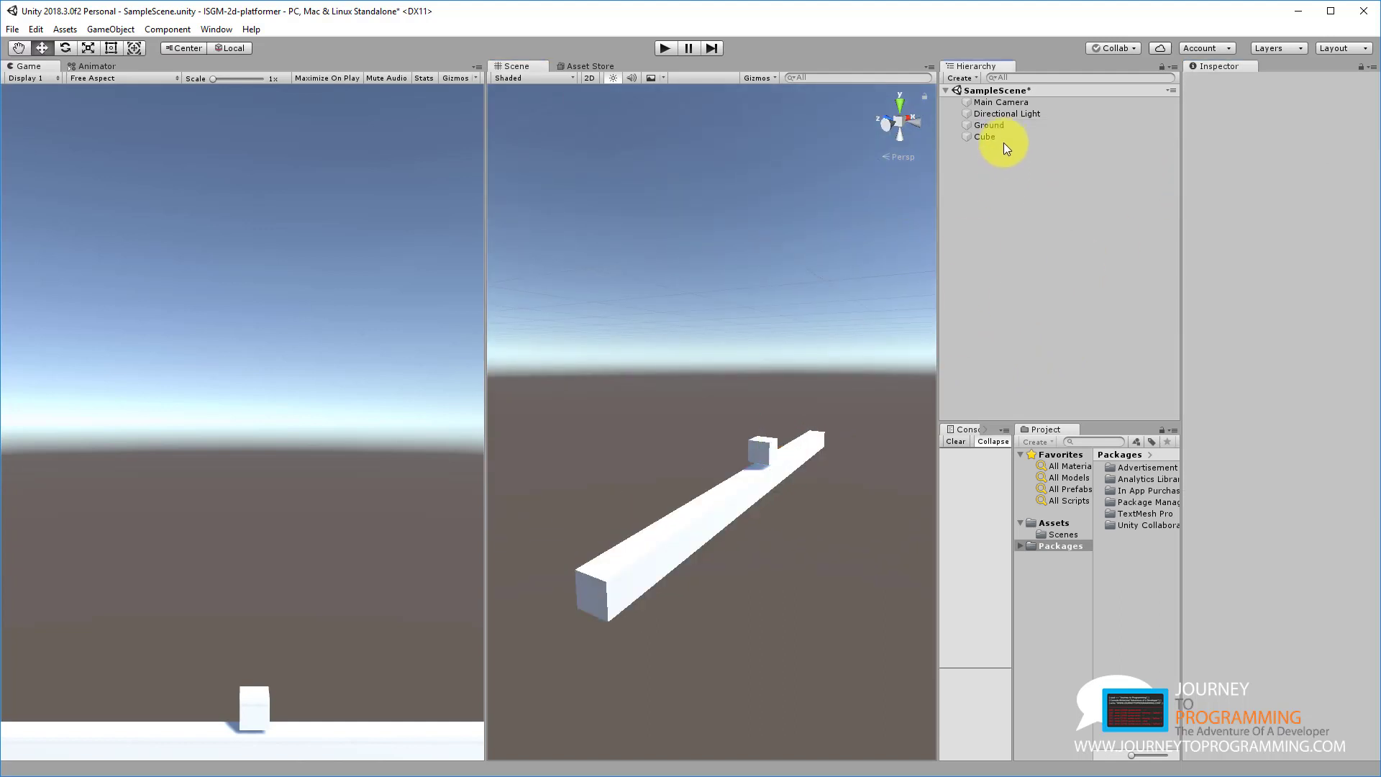
- Add a 3D Rigidbody component to the Cube
click(1007, 138)
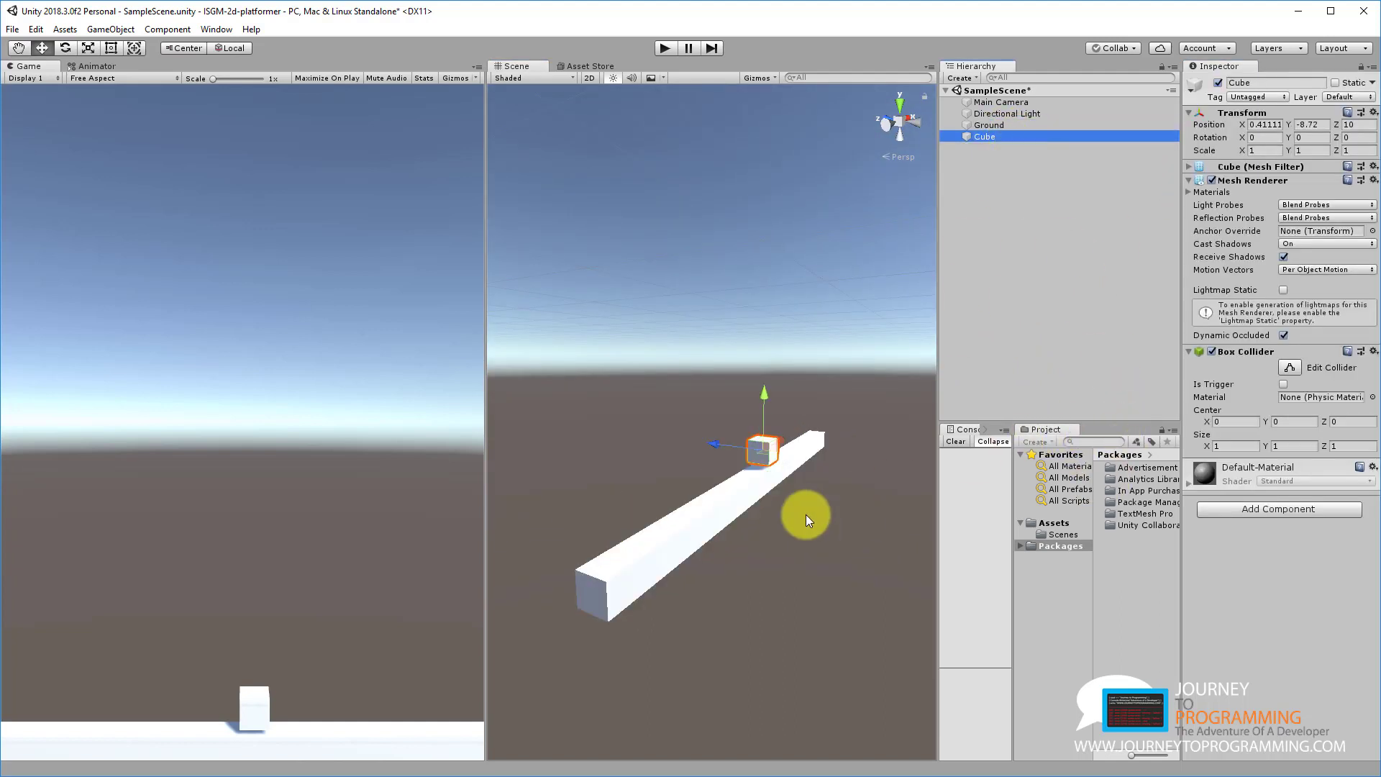
click(1222, 502)
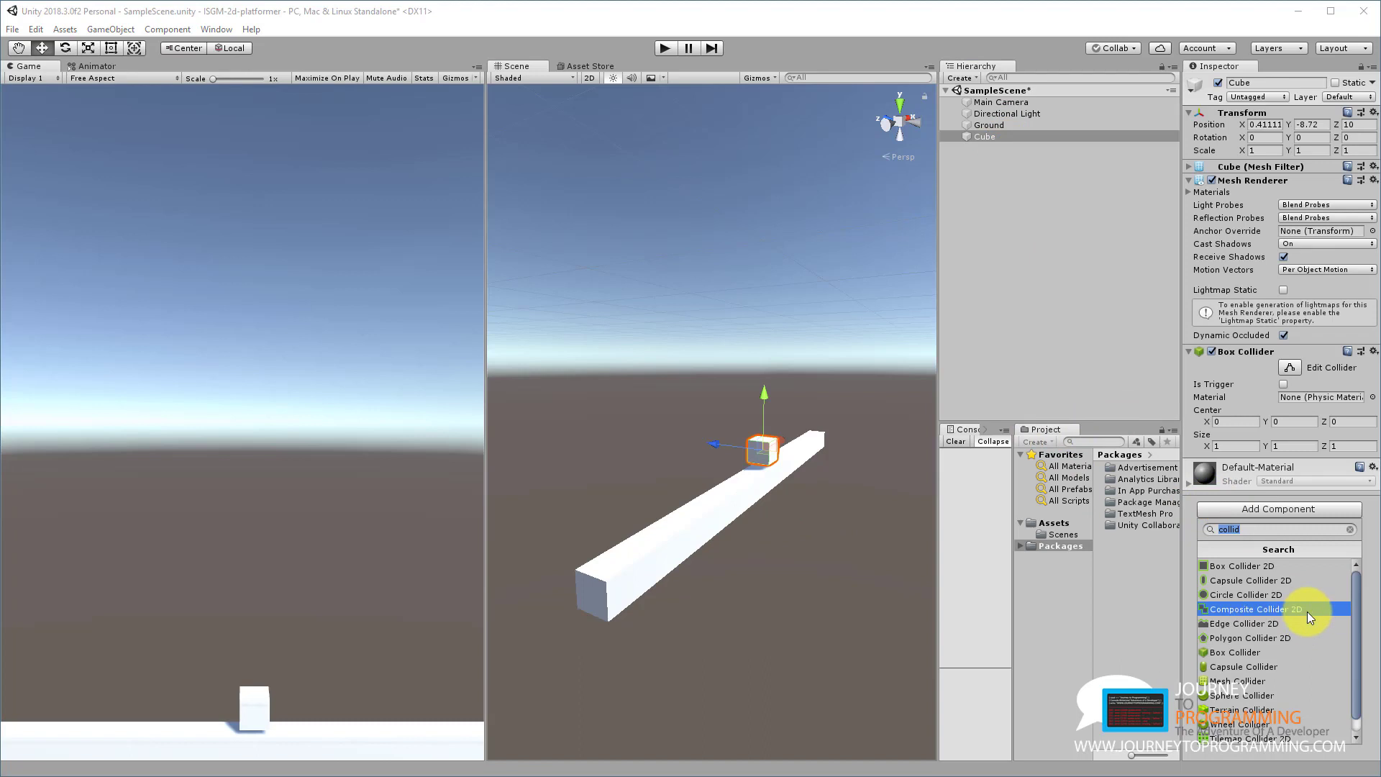
text(rig)
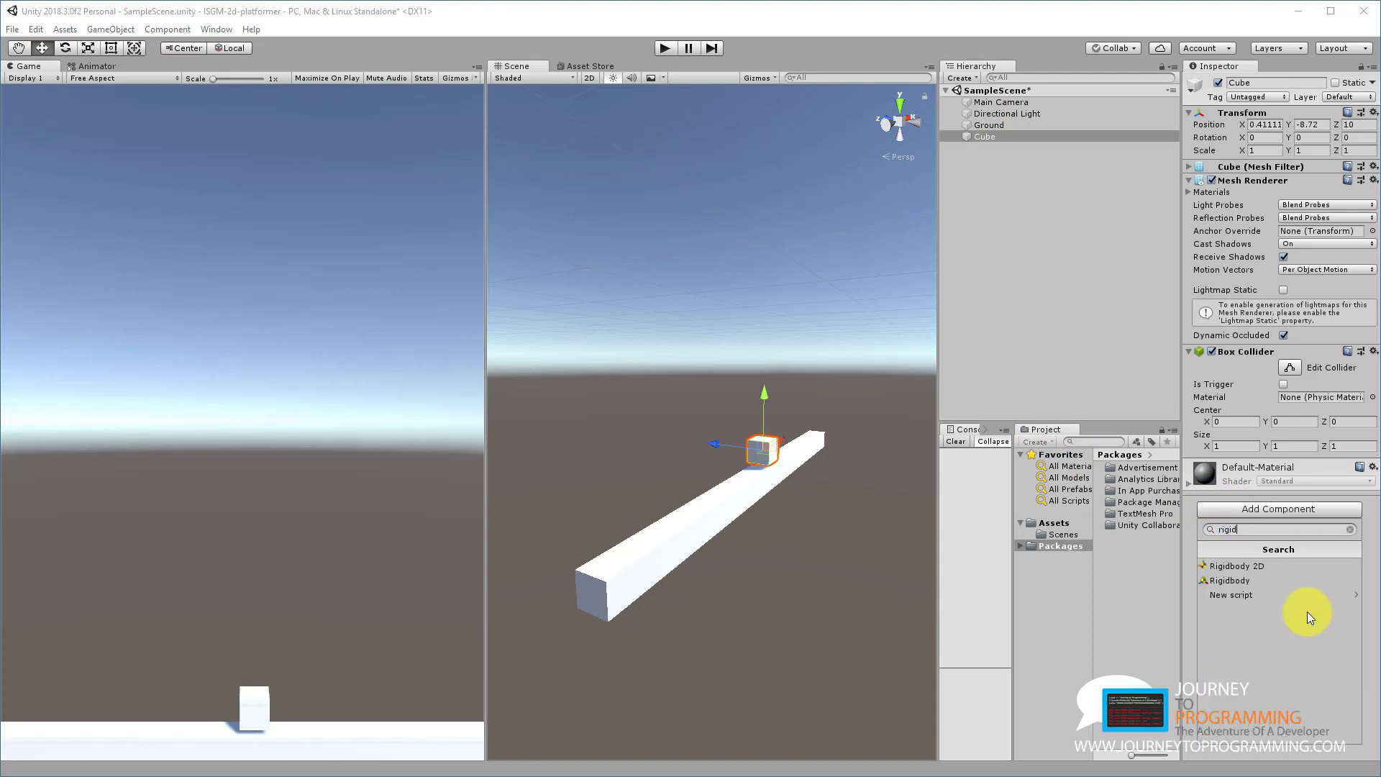
key(Down)
key(Return)
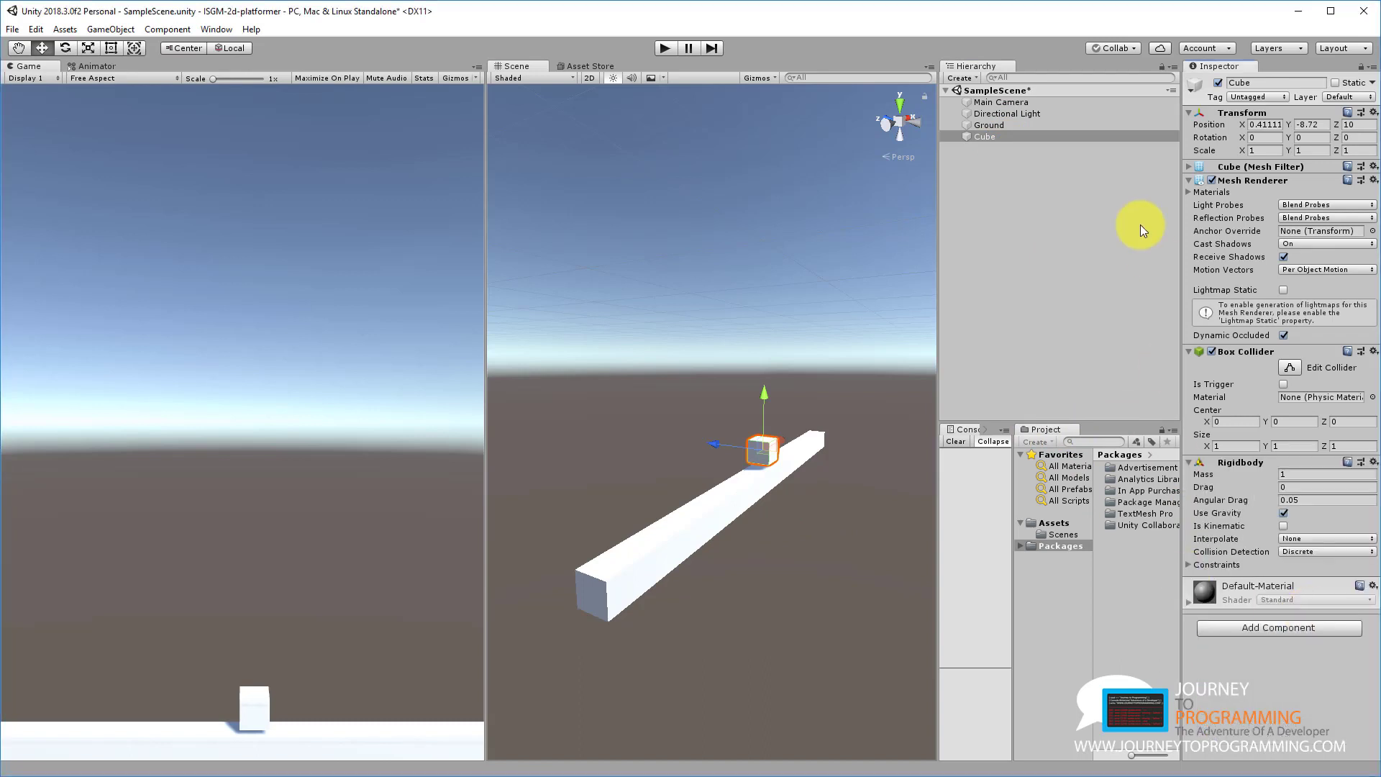
- Rename the Cube object as Player
click(987, 136)
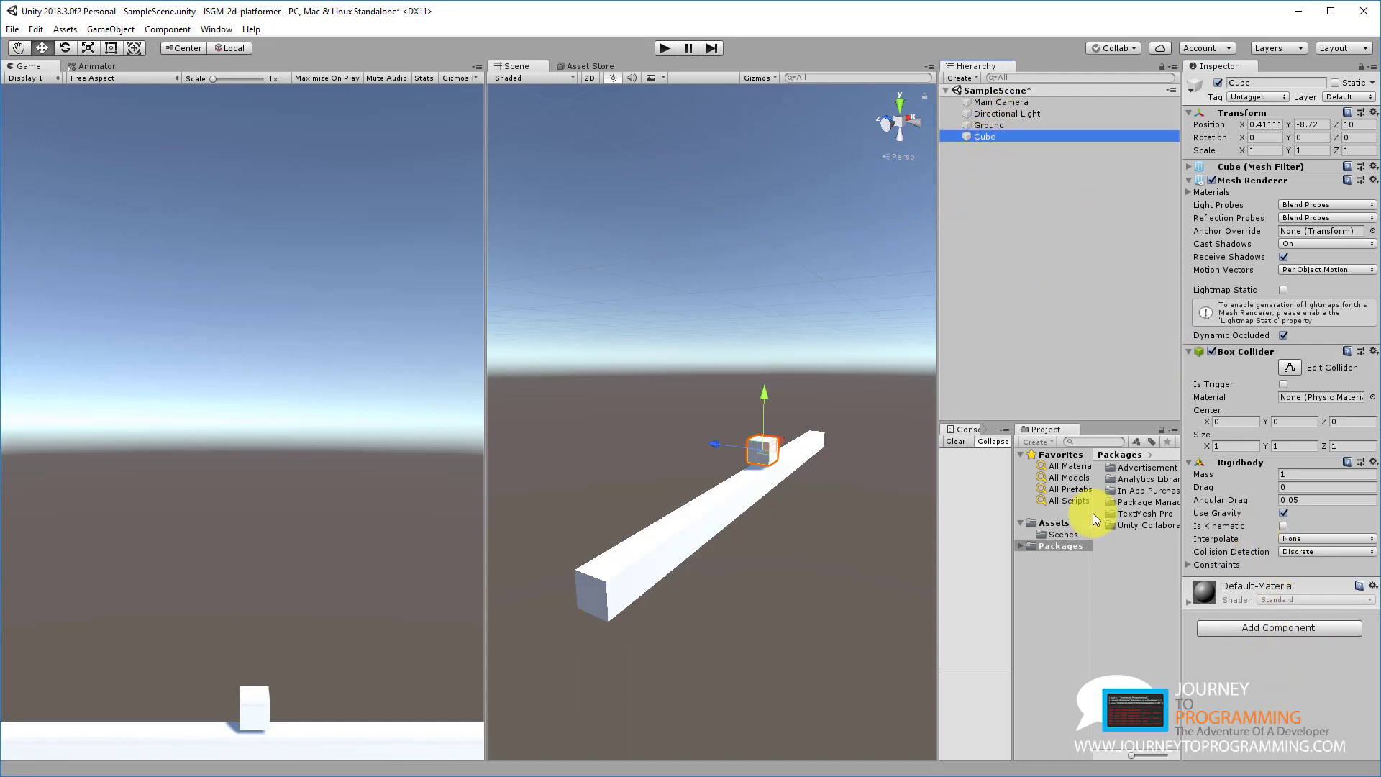
alt+drag(870, 485, 650, 515)
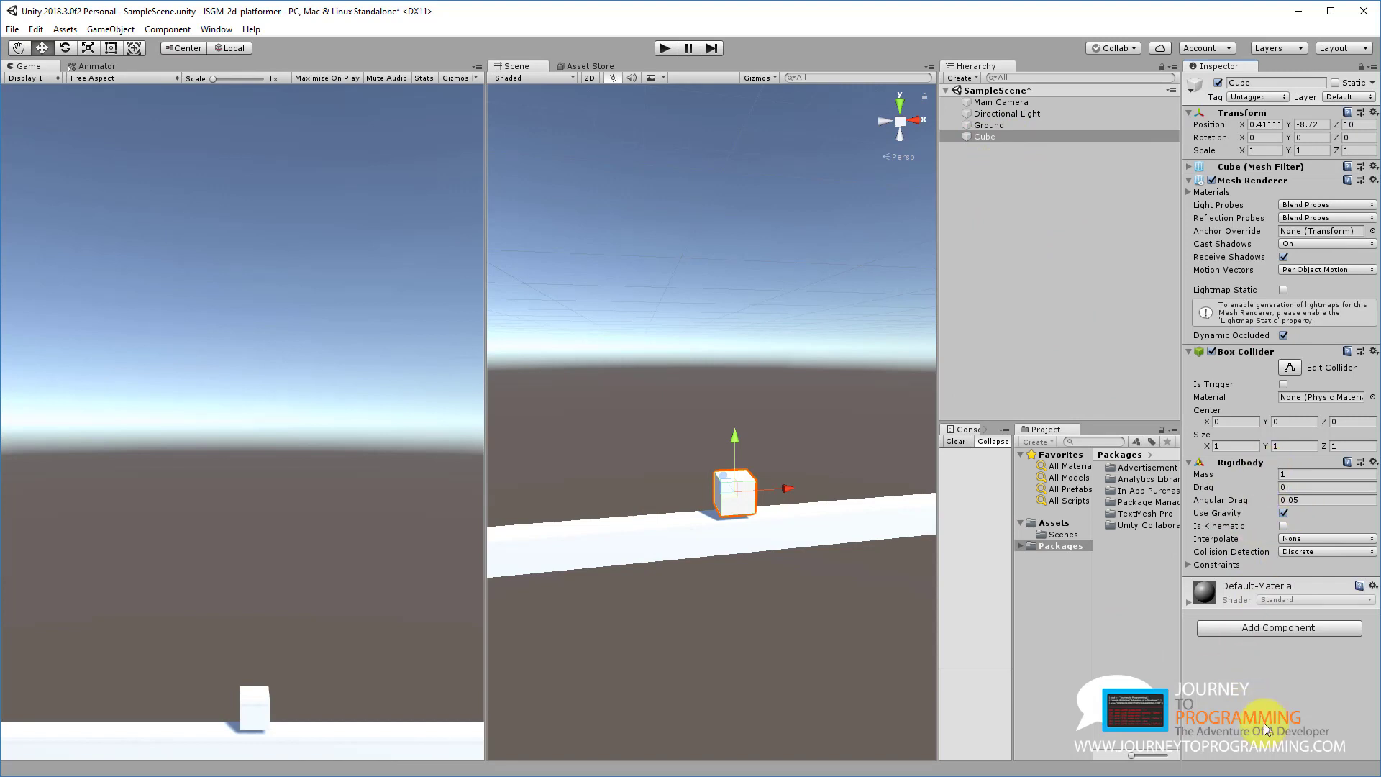
click(1284, 82)
text(Player)
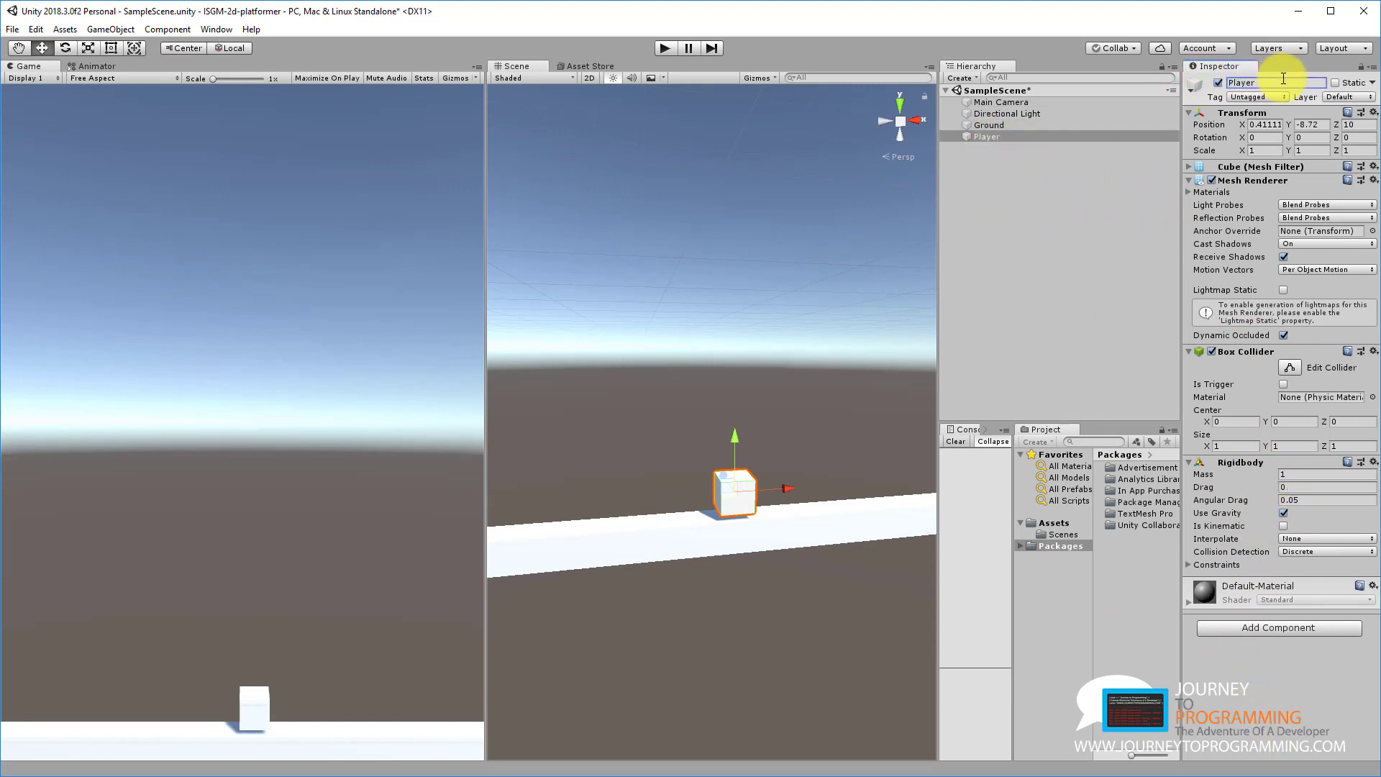
- Test the Player's gravity in two play runs, lifting it above the Ground during the second, and stop each run
click(666, 50)
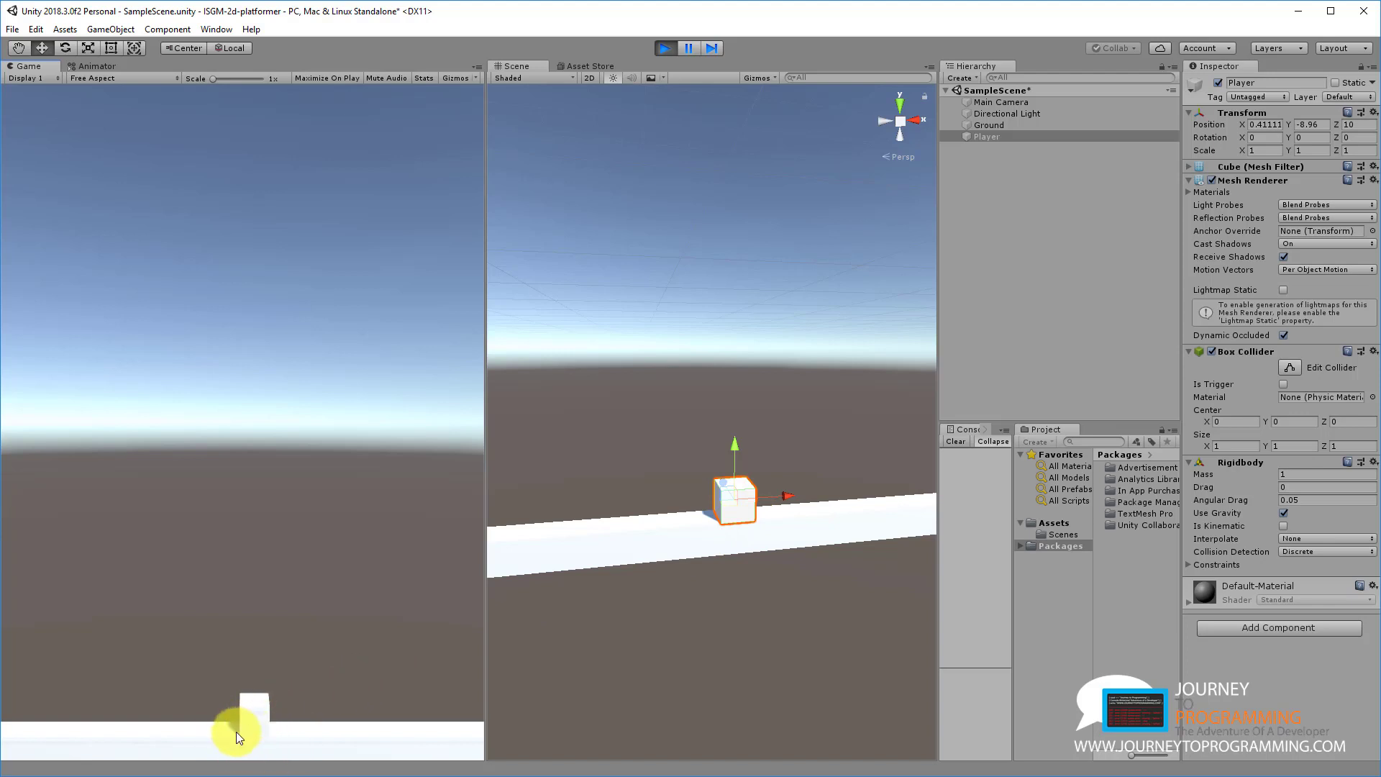
click(665, 49)
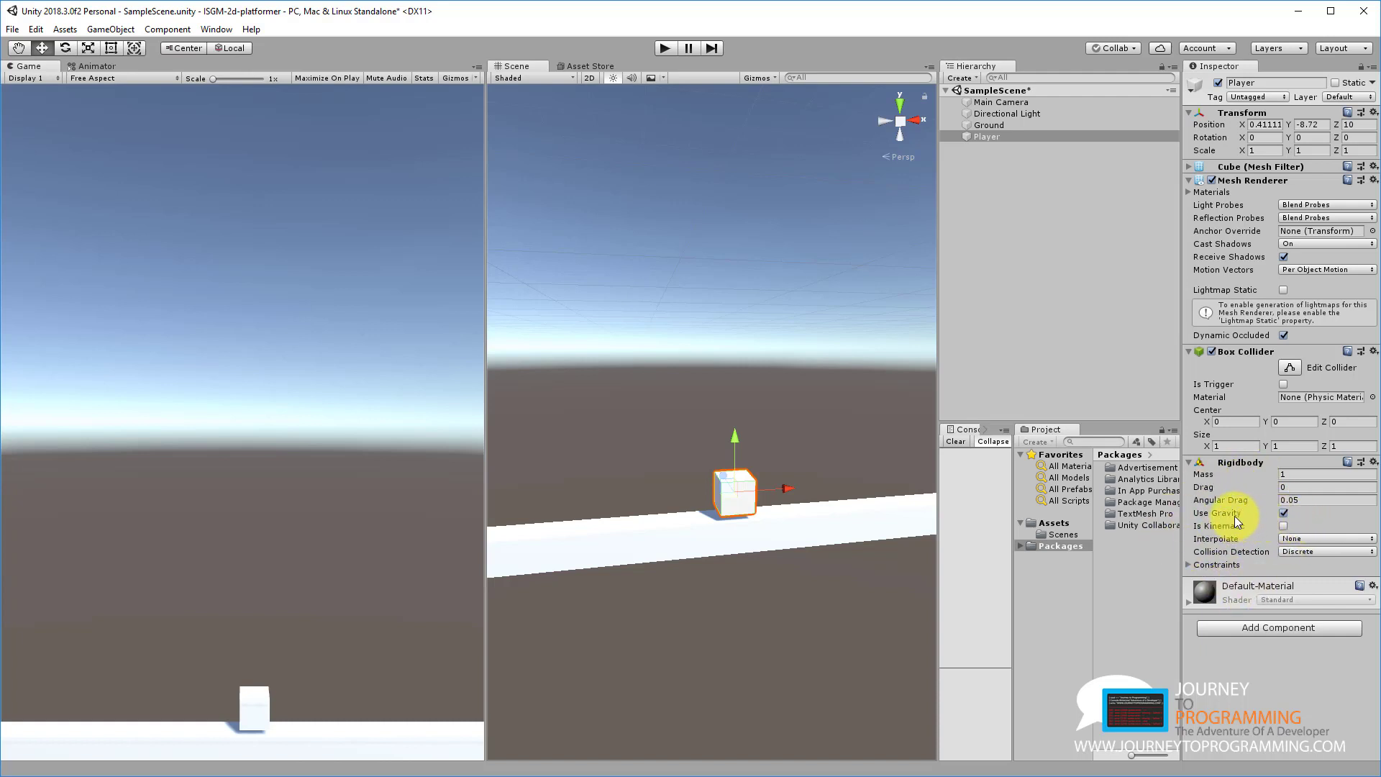
click(662, 49)
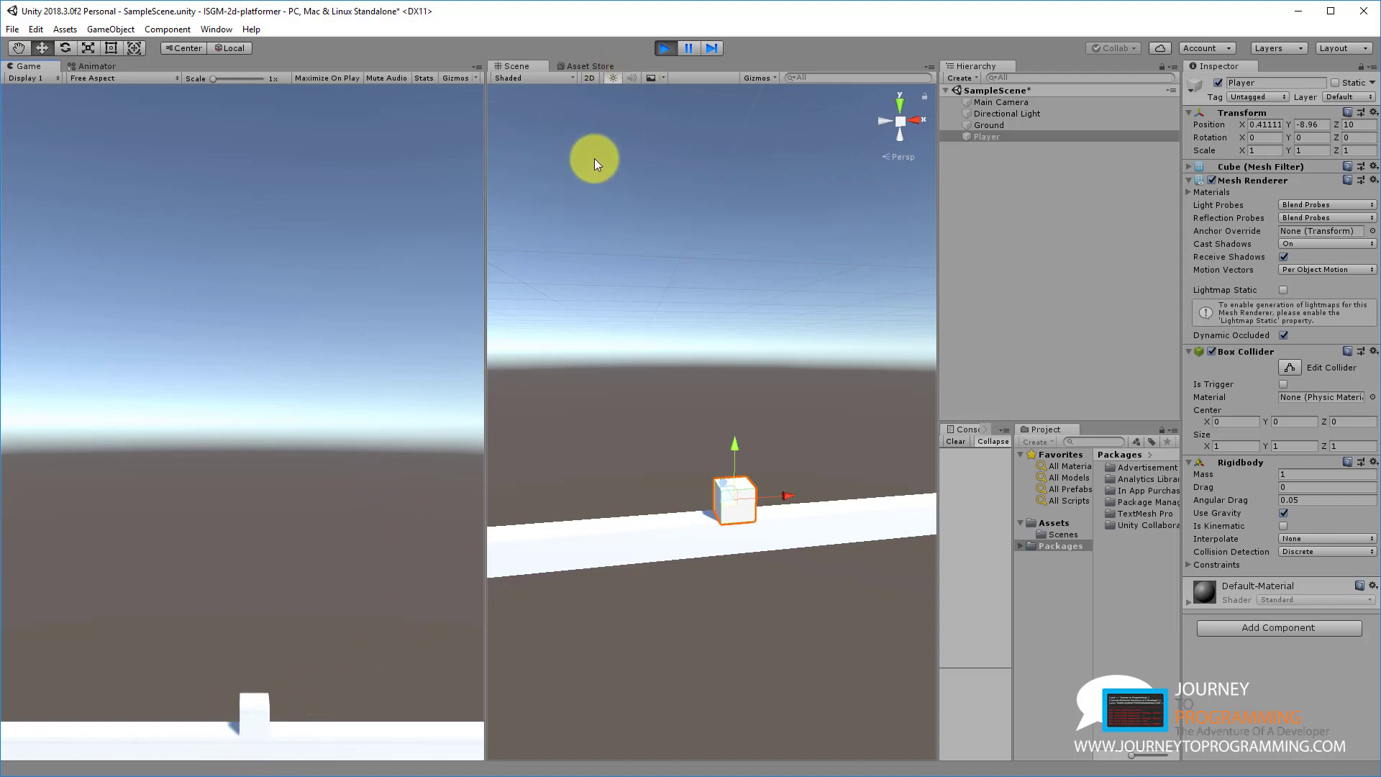
click(685, 49)
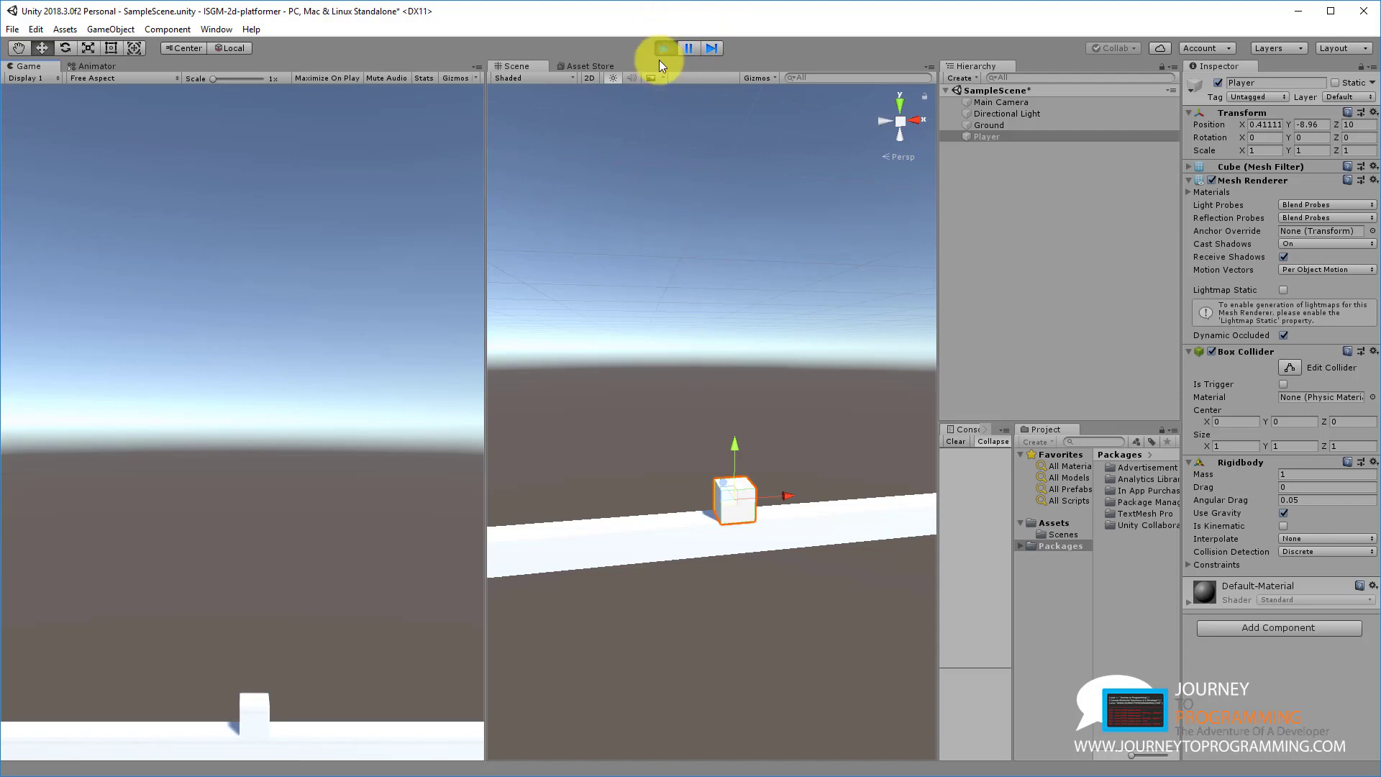
drag(735, 443, 776, 164)
click(663, 47)
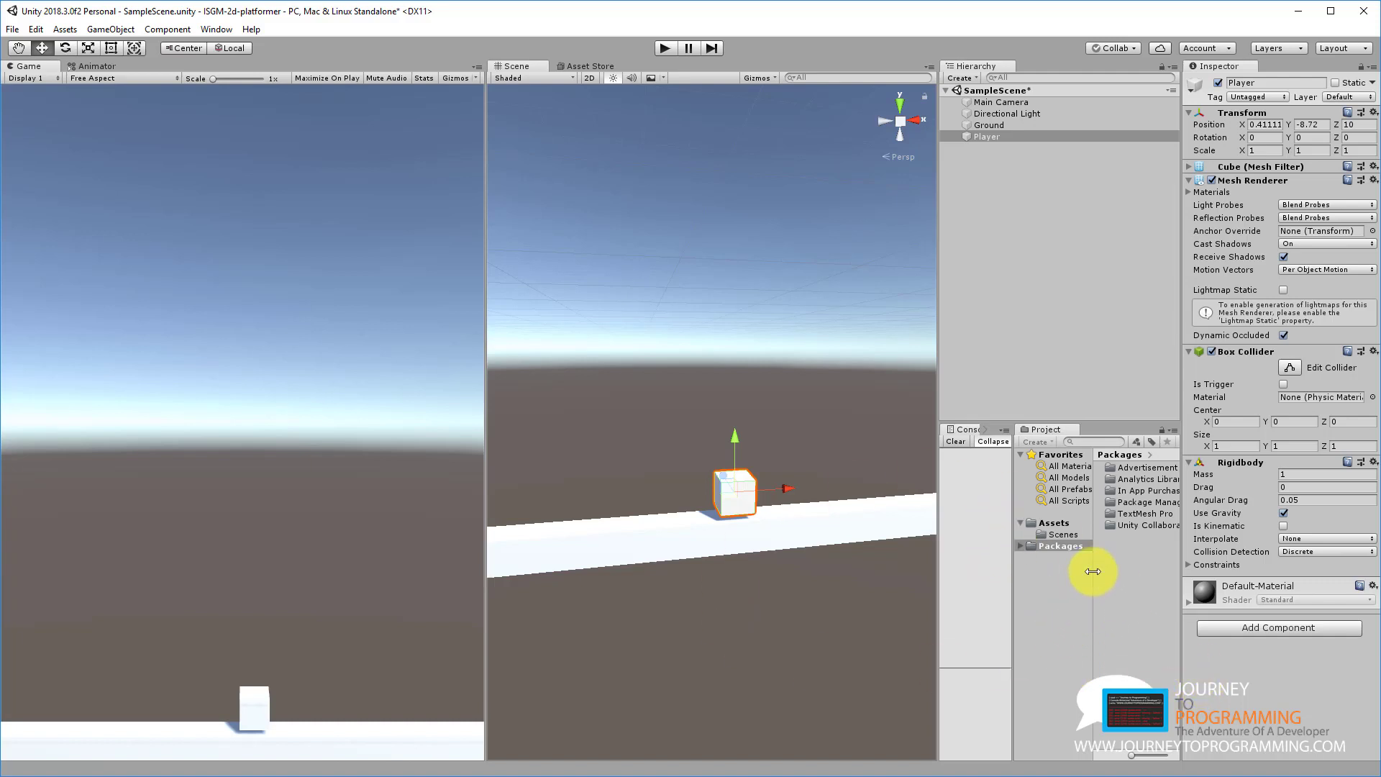
- Create a folder named Scripts inside the Assets folder
click(1048, 523)
right_click(1046, 521)
mouse_move(1122, 531)
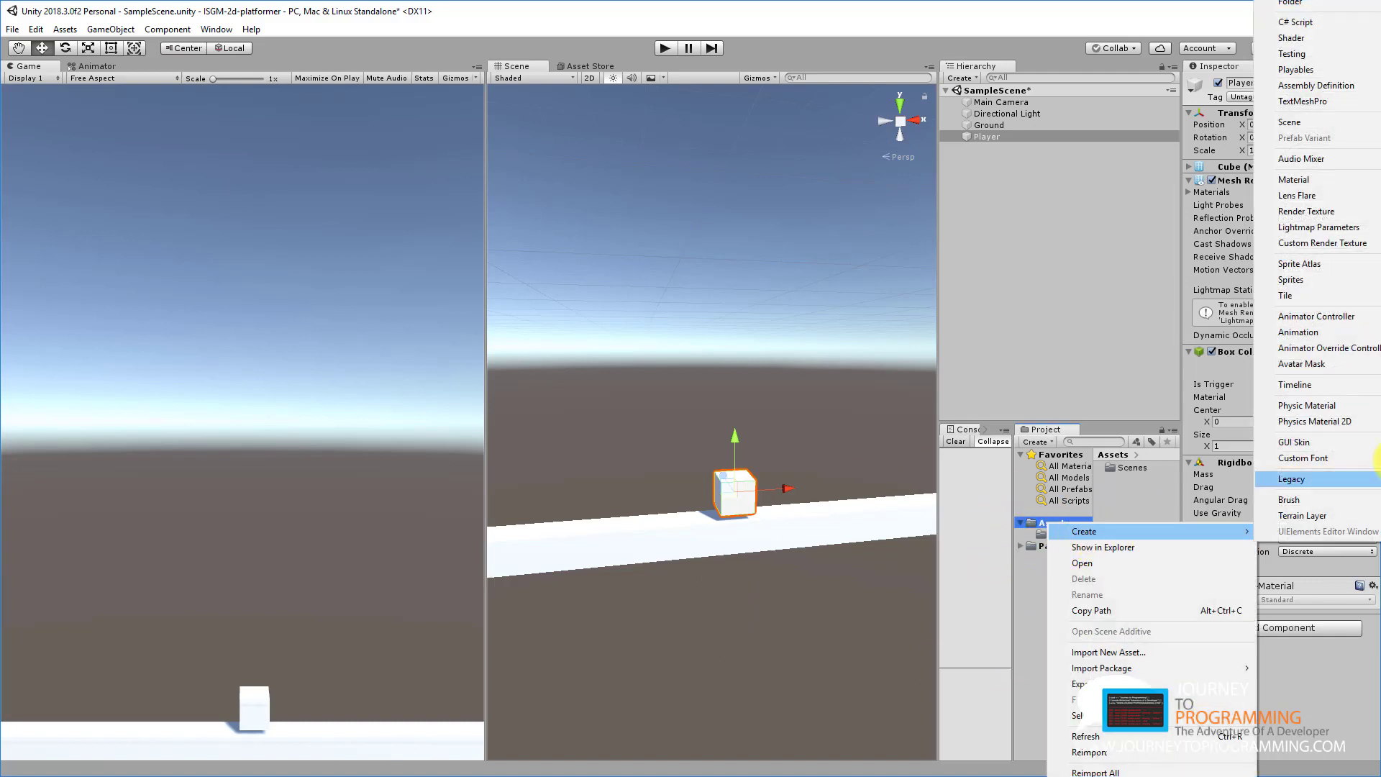
click(1332, 6)
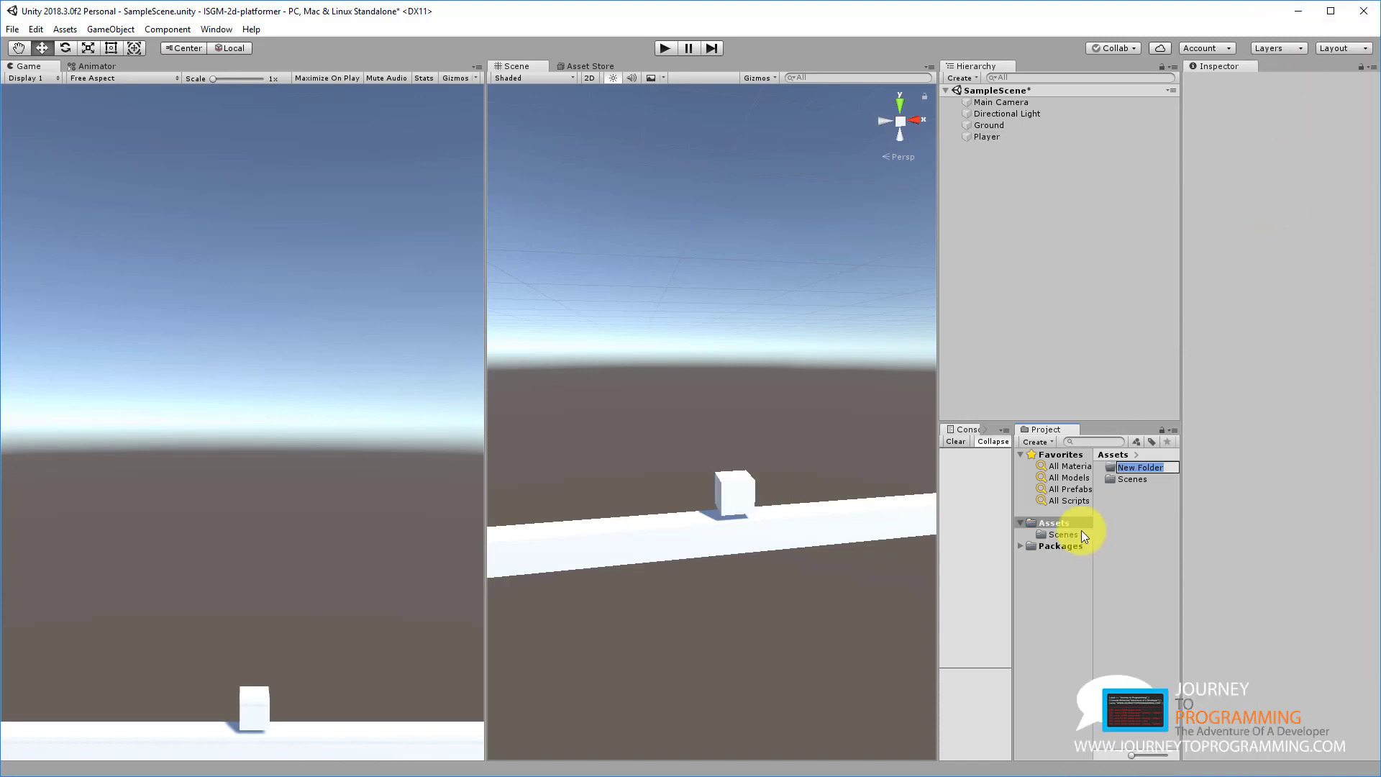
text(Scripts)
key(Return)
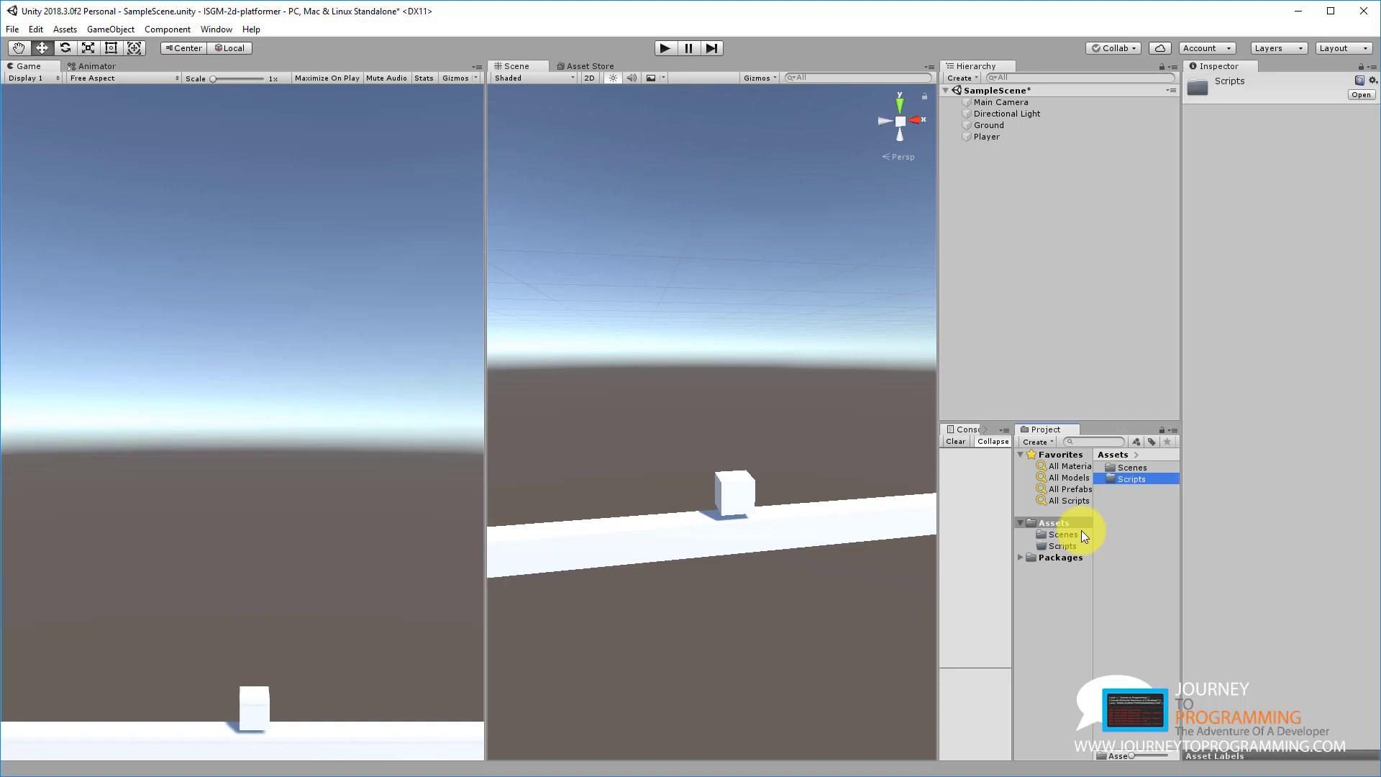
- Look through the asset creation options and the contents of the Scenes and Scripts folders without creating anything
click(1062, 521)
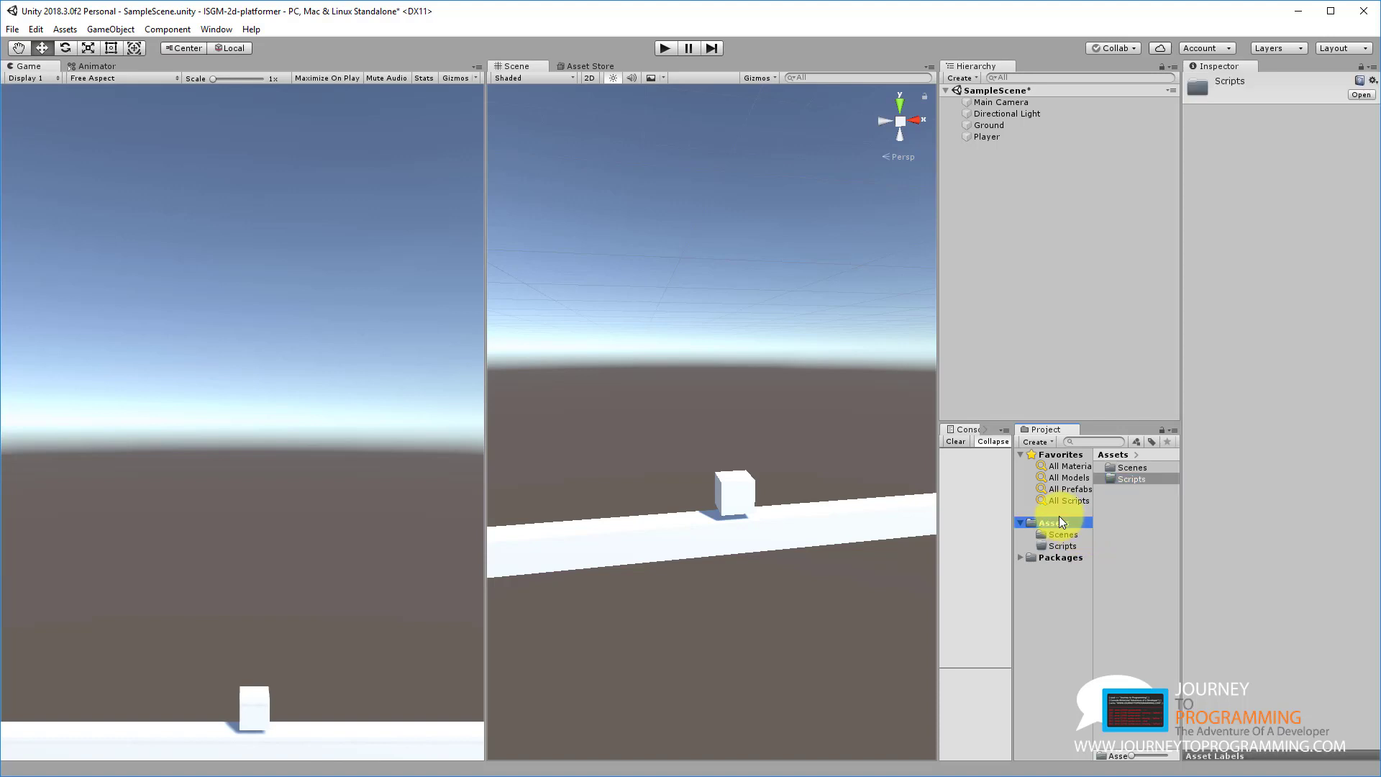
right_click(1062, 519)
mouse_move(1112, 529)
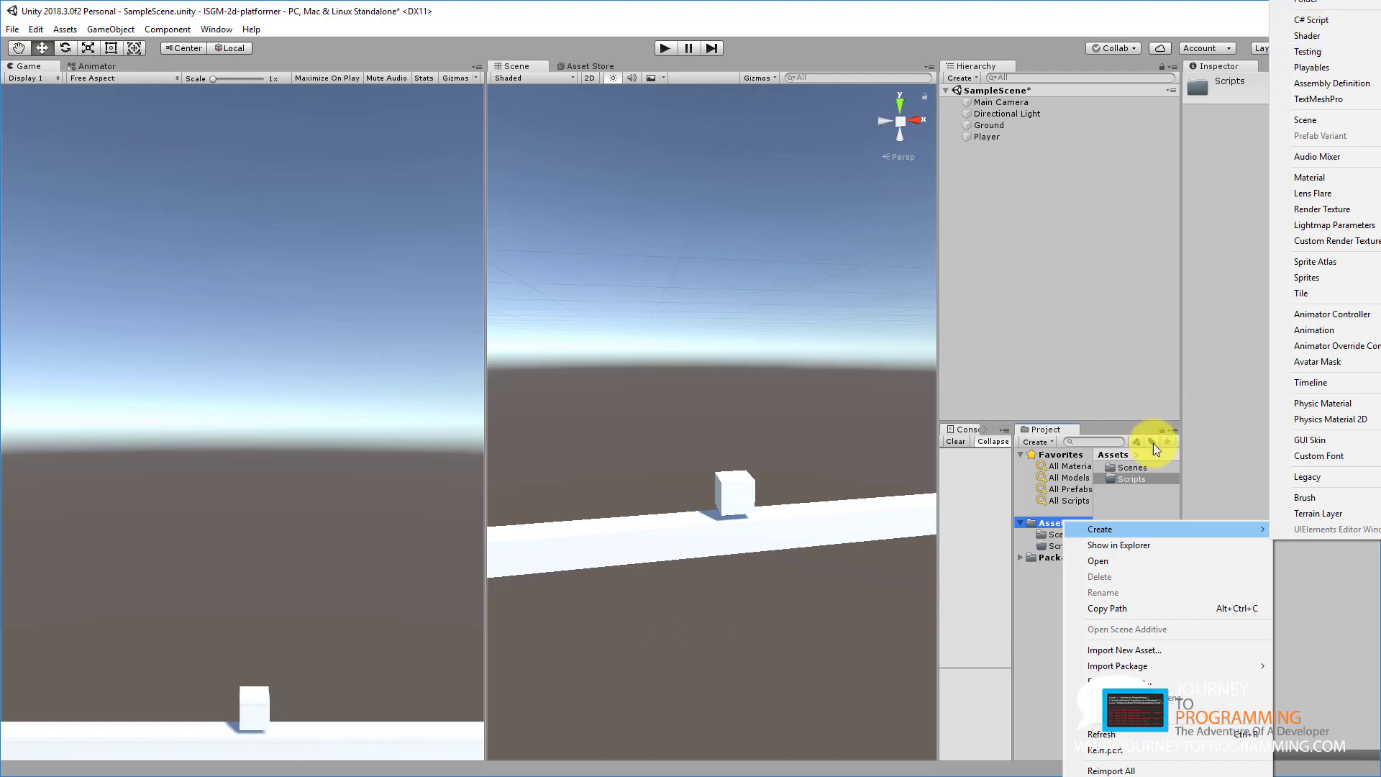
click(1027, 612)
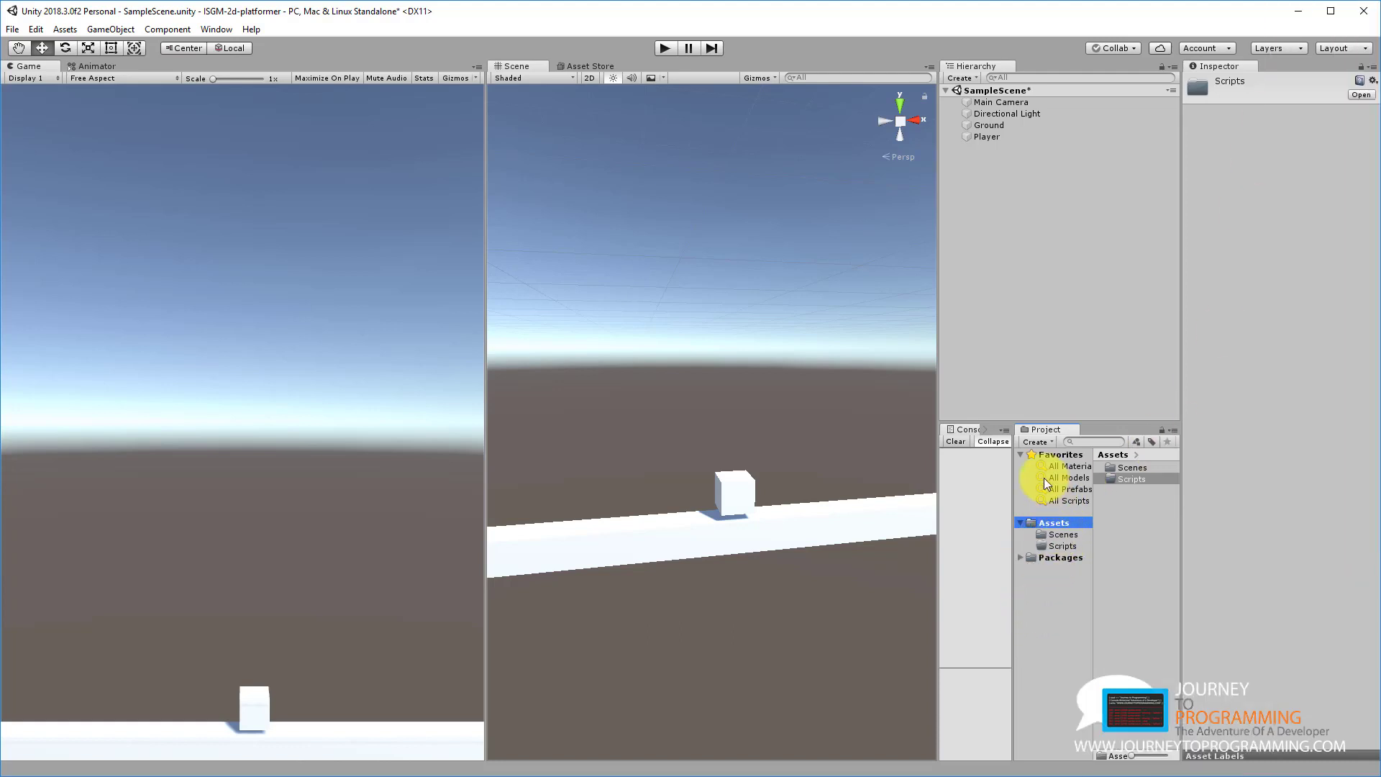
click(1041, 442)
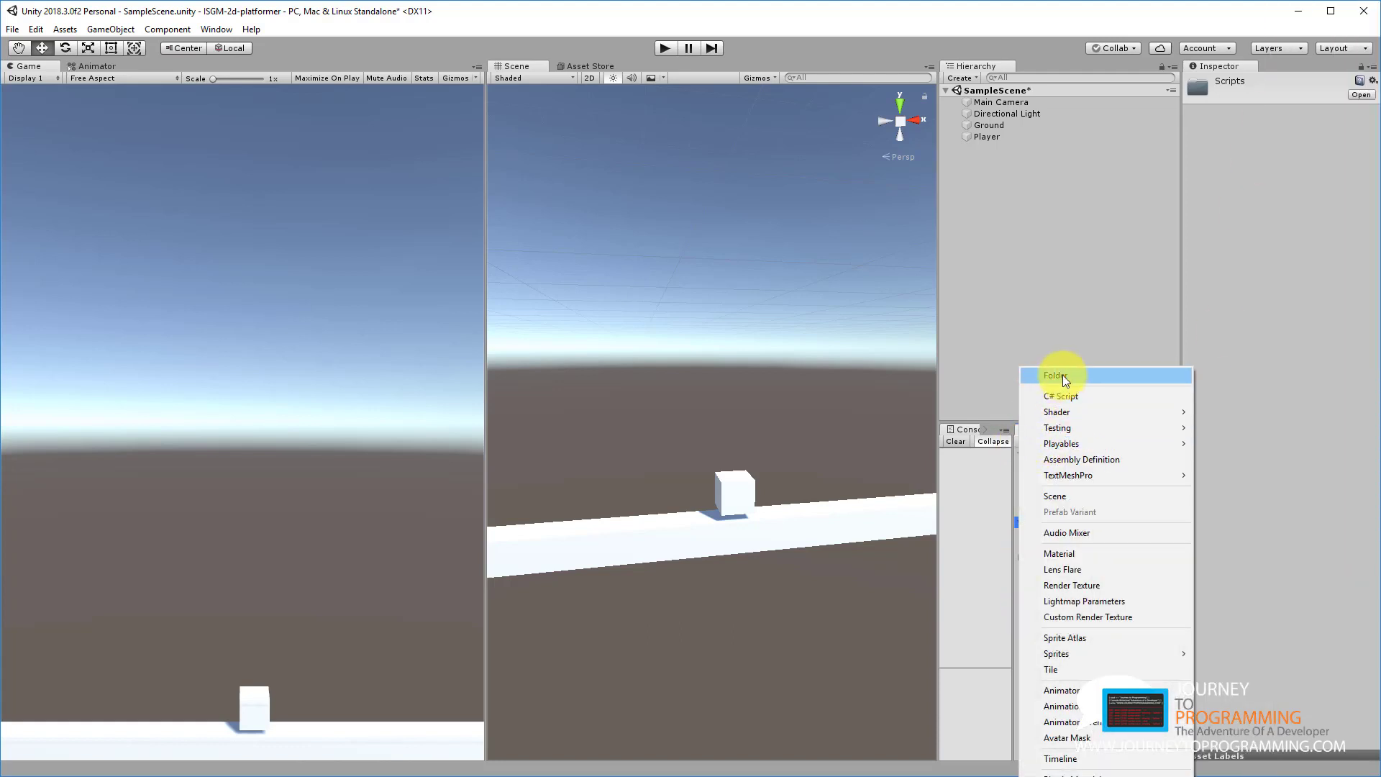
click(1000, 525)
click(1056, 535)
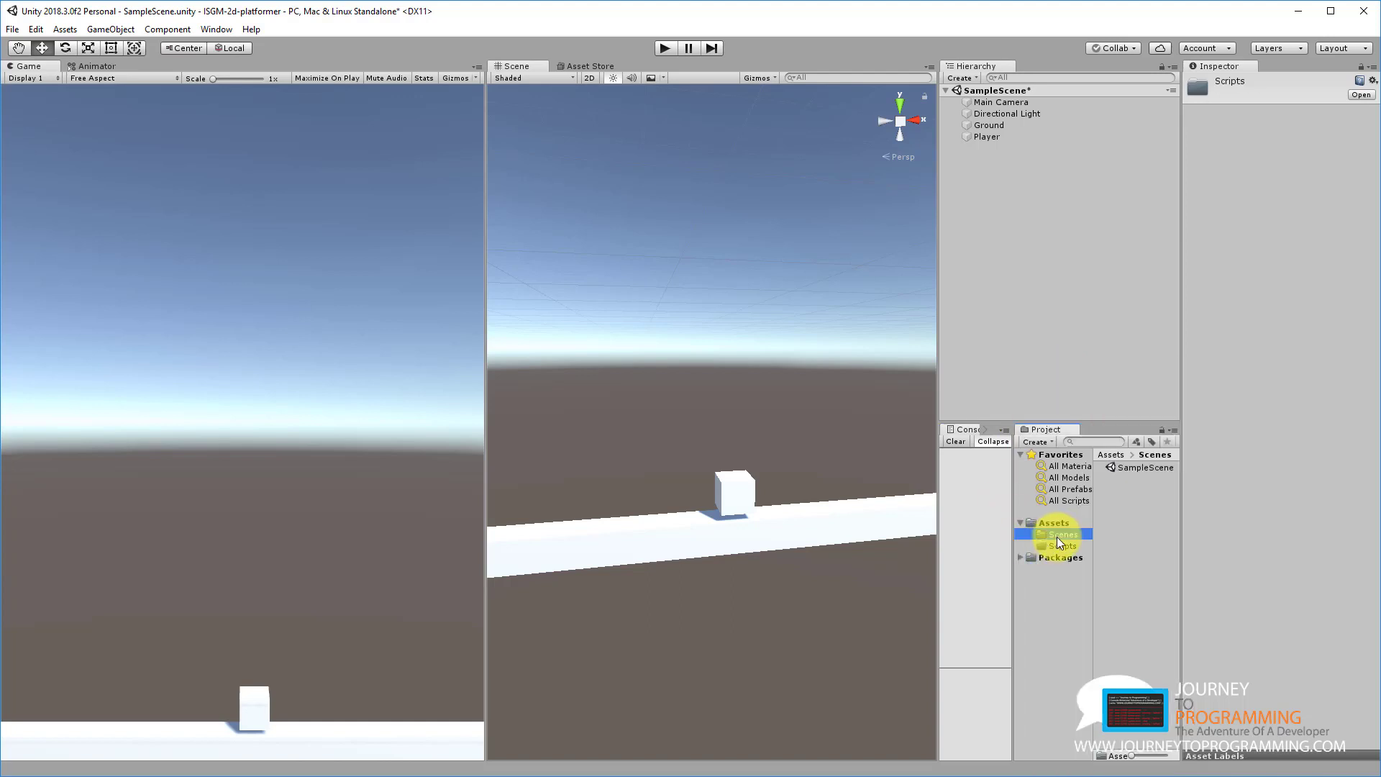
click(1061, 548)
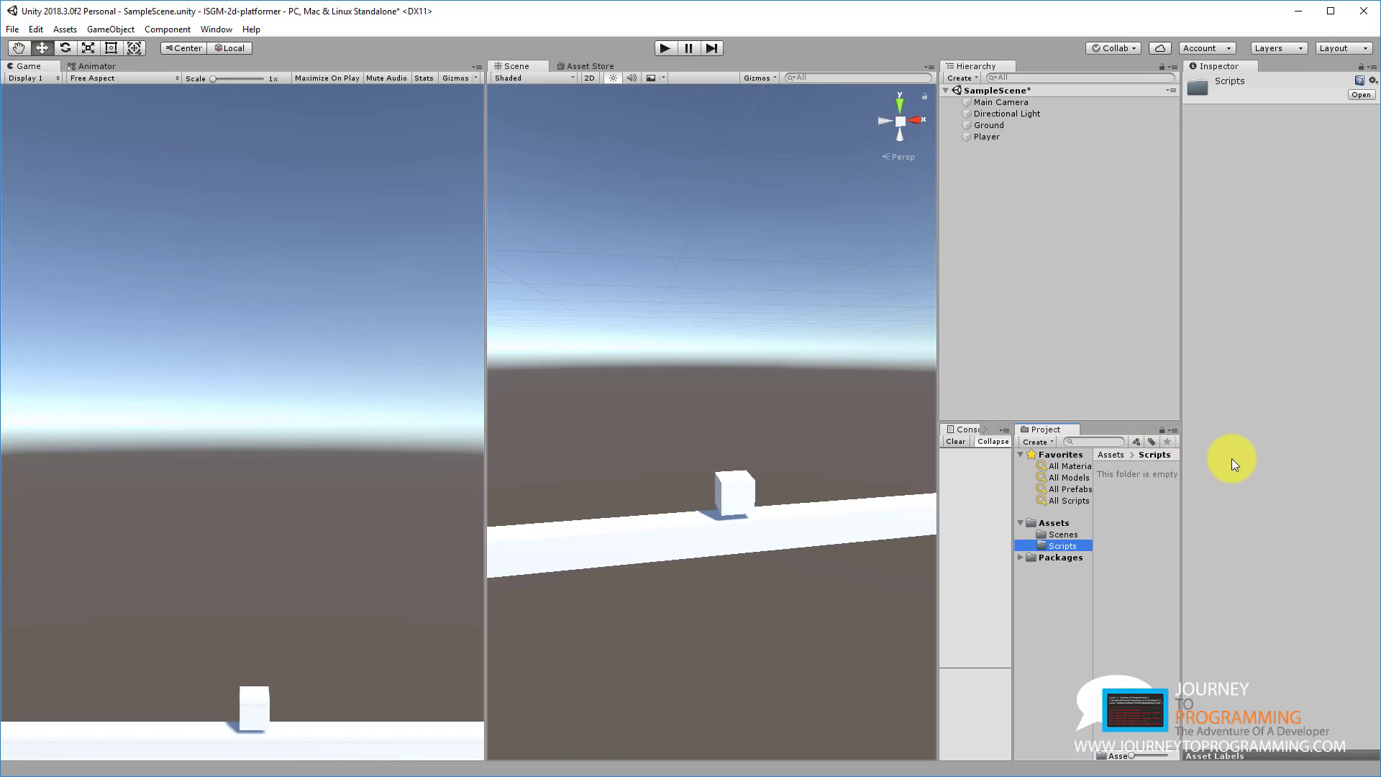
right_click(1116, 476)
mouse_move(1148, 485)
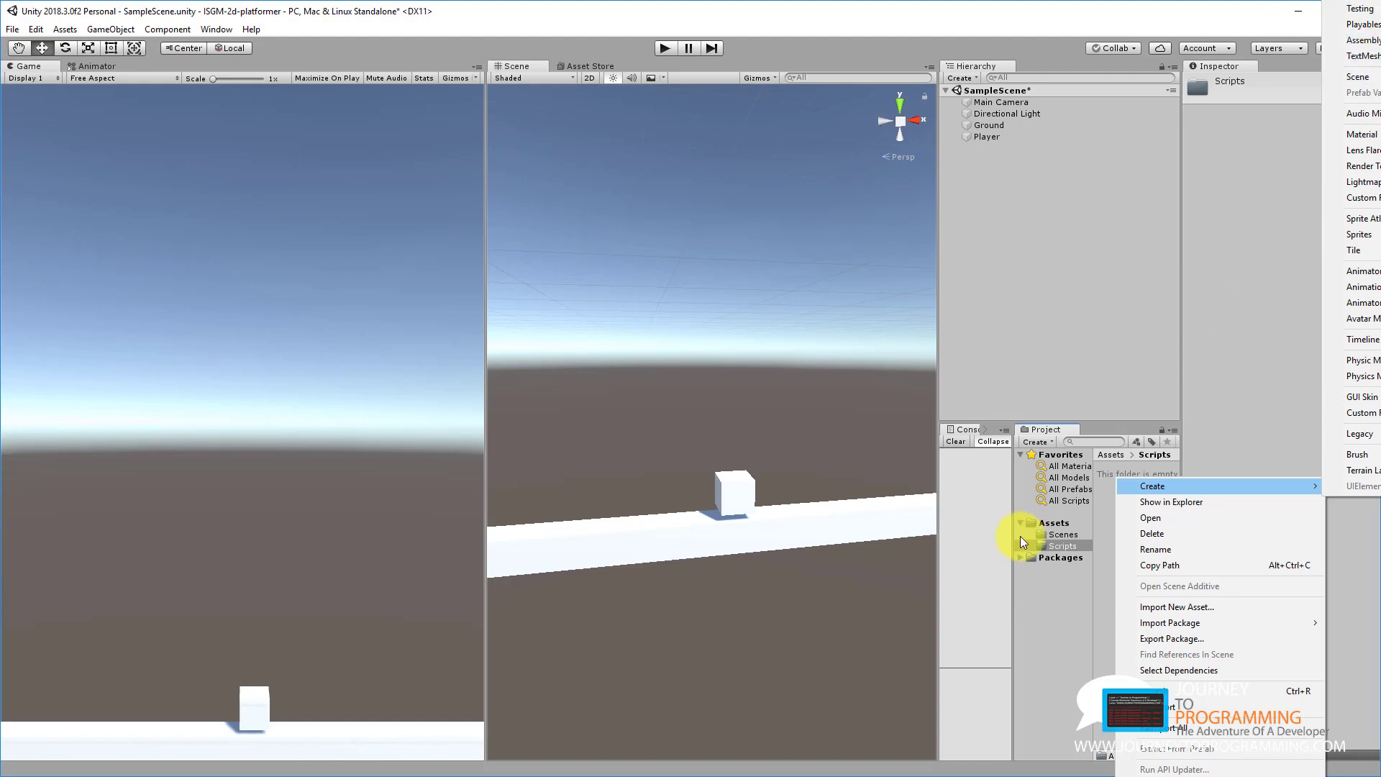
click(1095, 486)
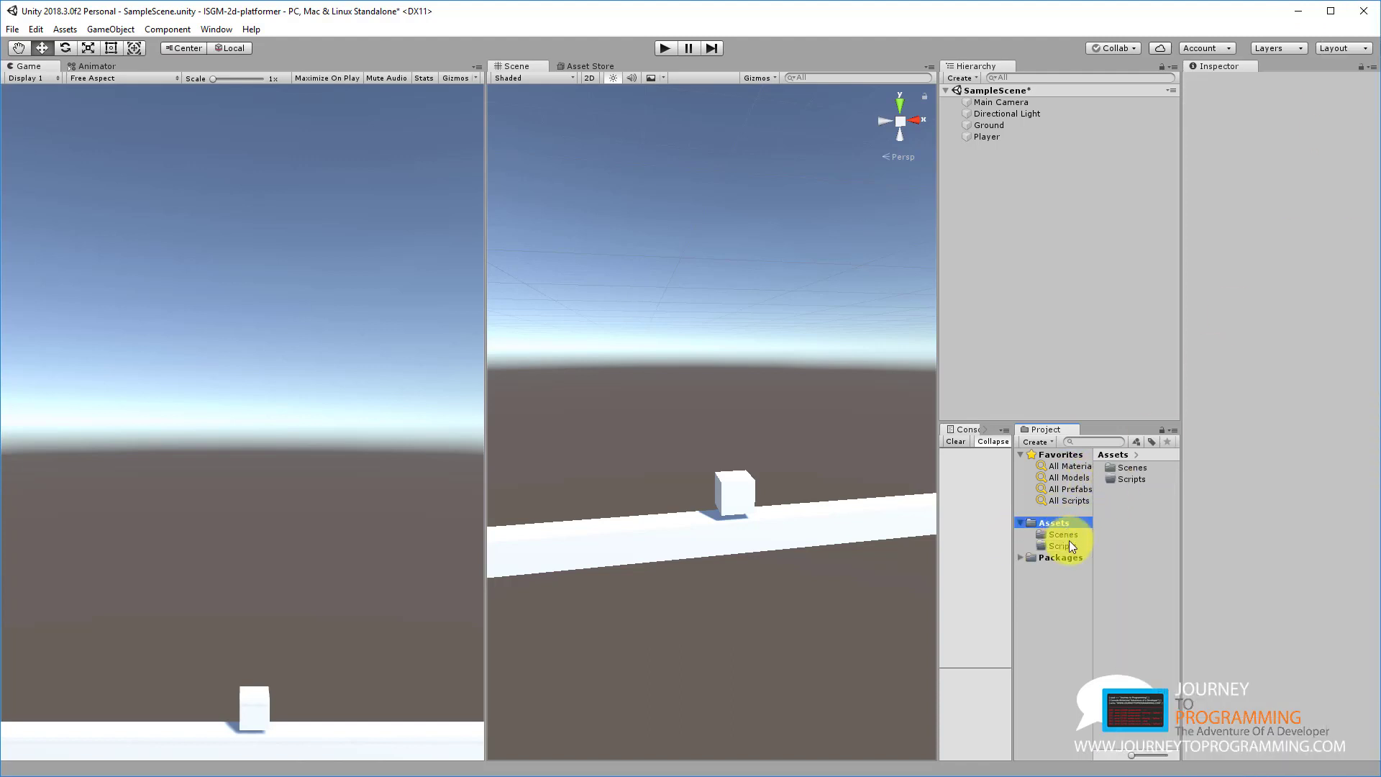
- Create a C# script named SimpleMovementController in the Scripts folder
click(1038, 440)
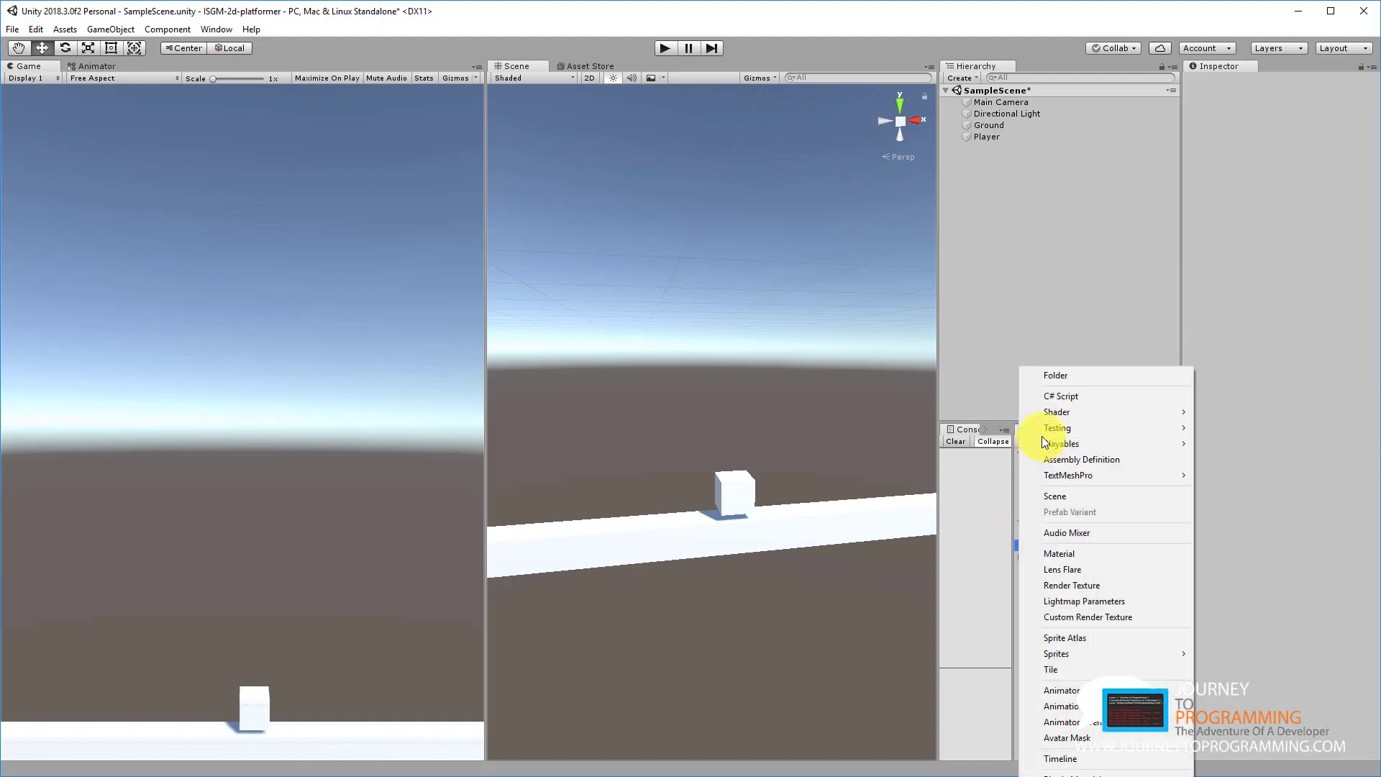
click(1067, 396)
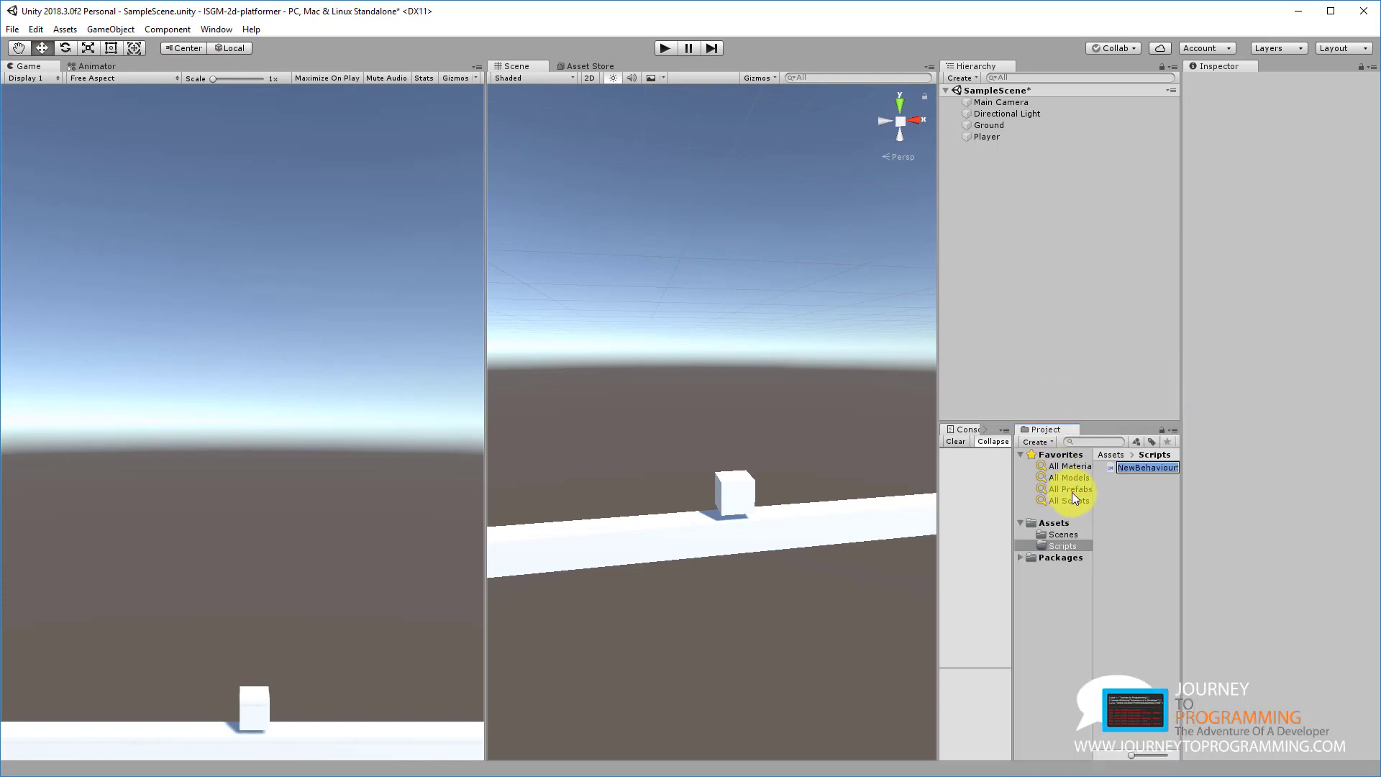
text(SimpleMovement)
text(Controller)
key(Return)
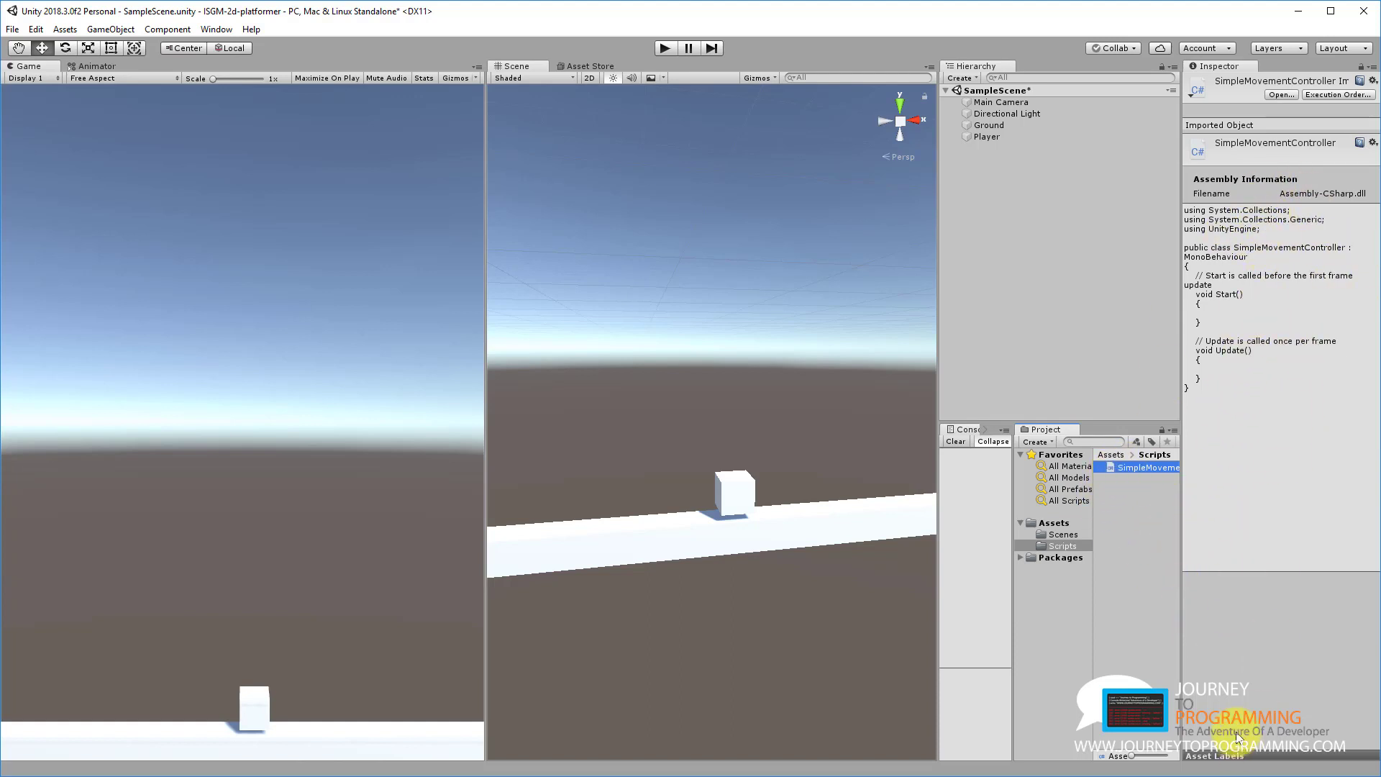
- Open the SimpleMovementController script in Visual Studio, changing the project target to .NET Framework 4.6.1, and maximize the editor window
double_click(1129, 469)
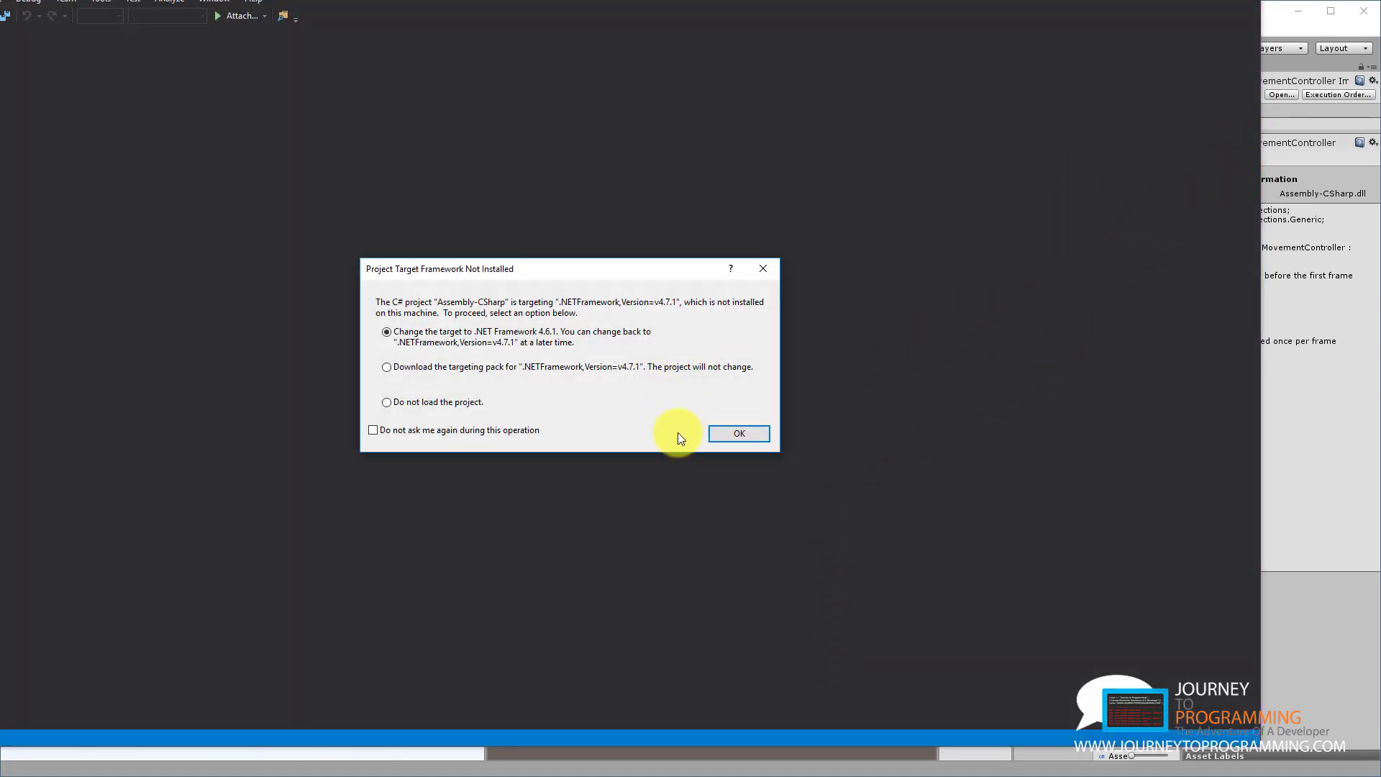
click(749, 433)
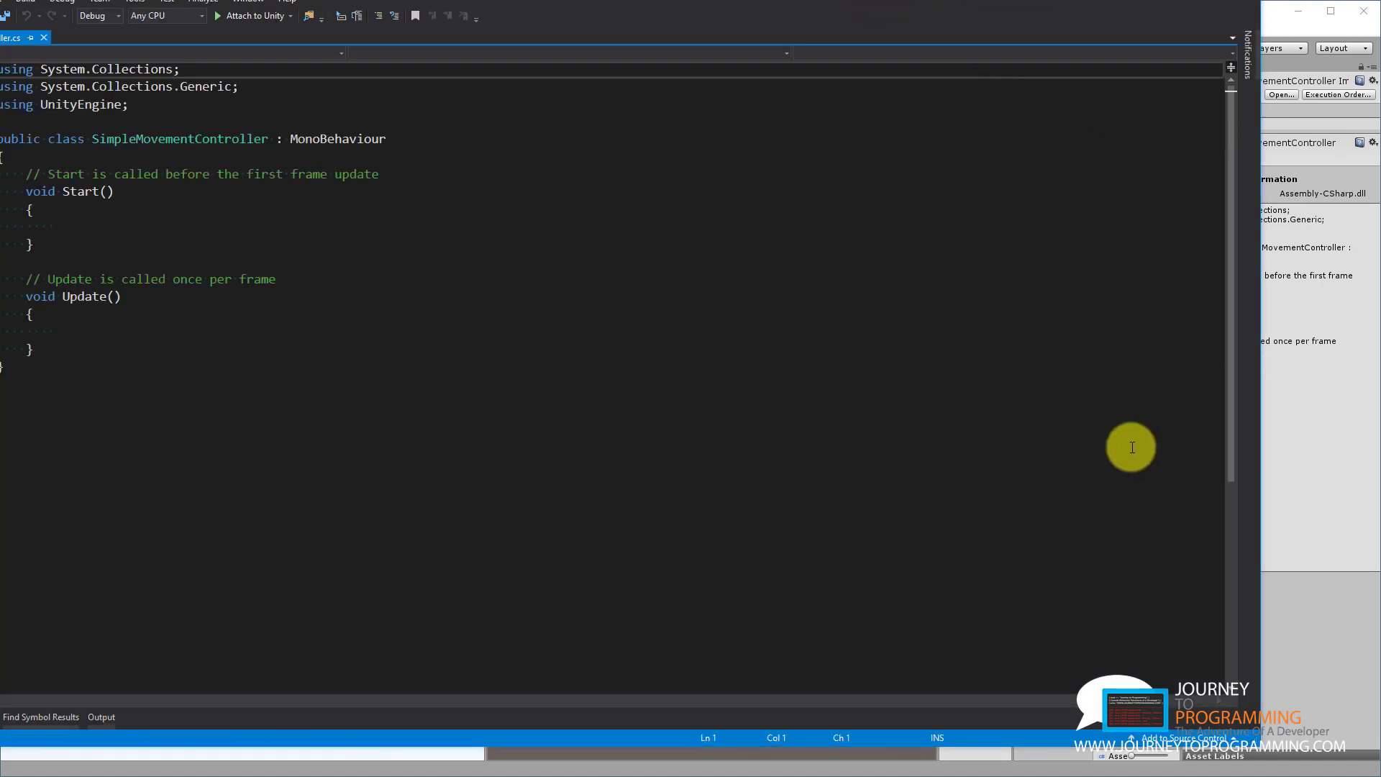
drag(689, 0, 824, 27)
double_click(823, 26)
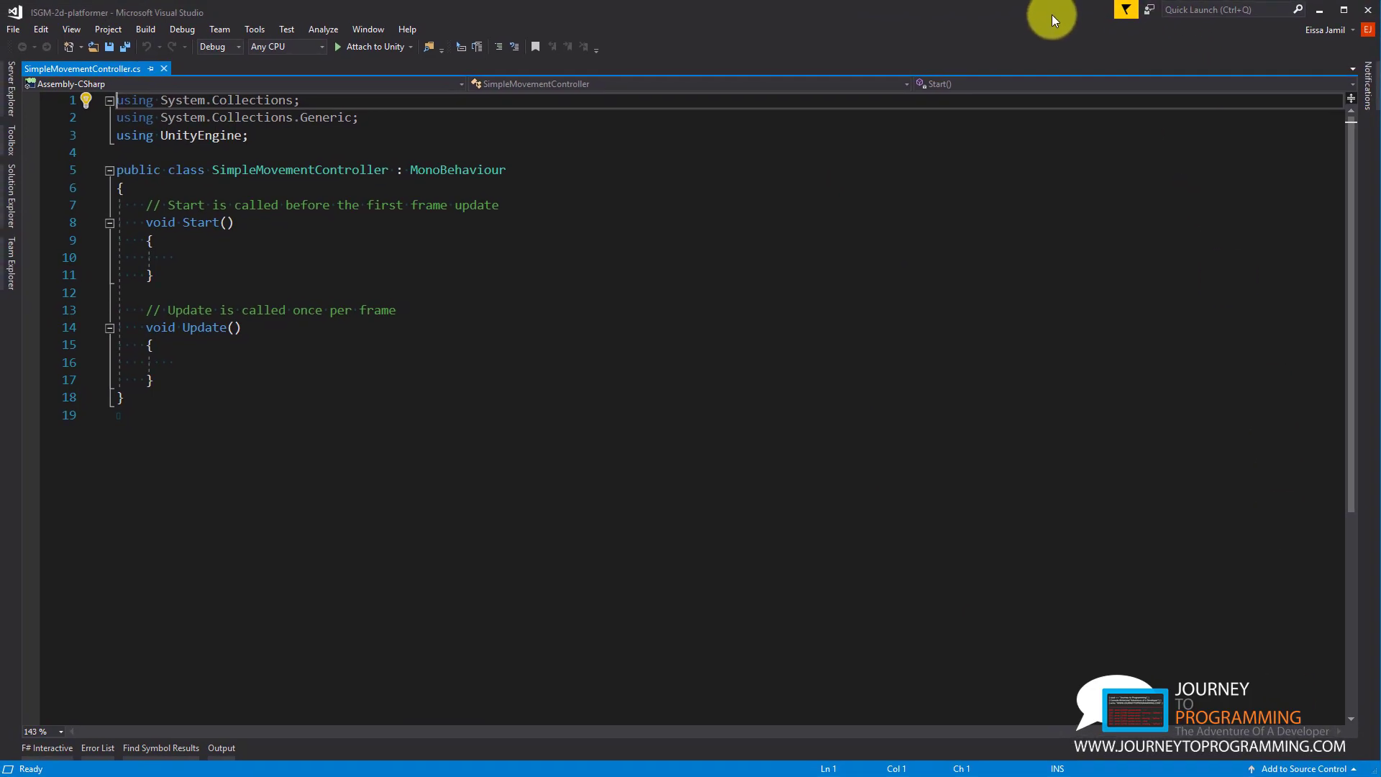
key(alt+Tab)
click(988, 402)
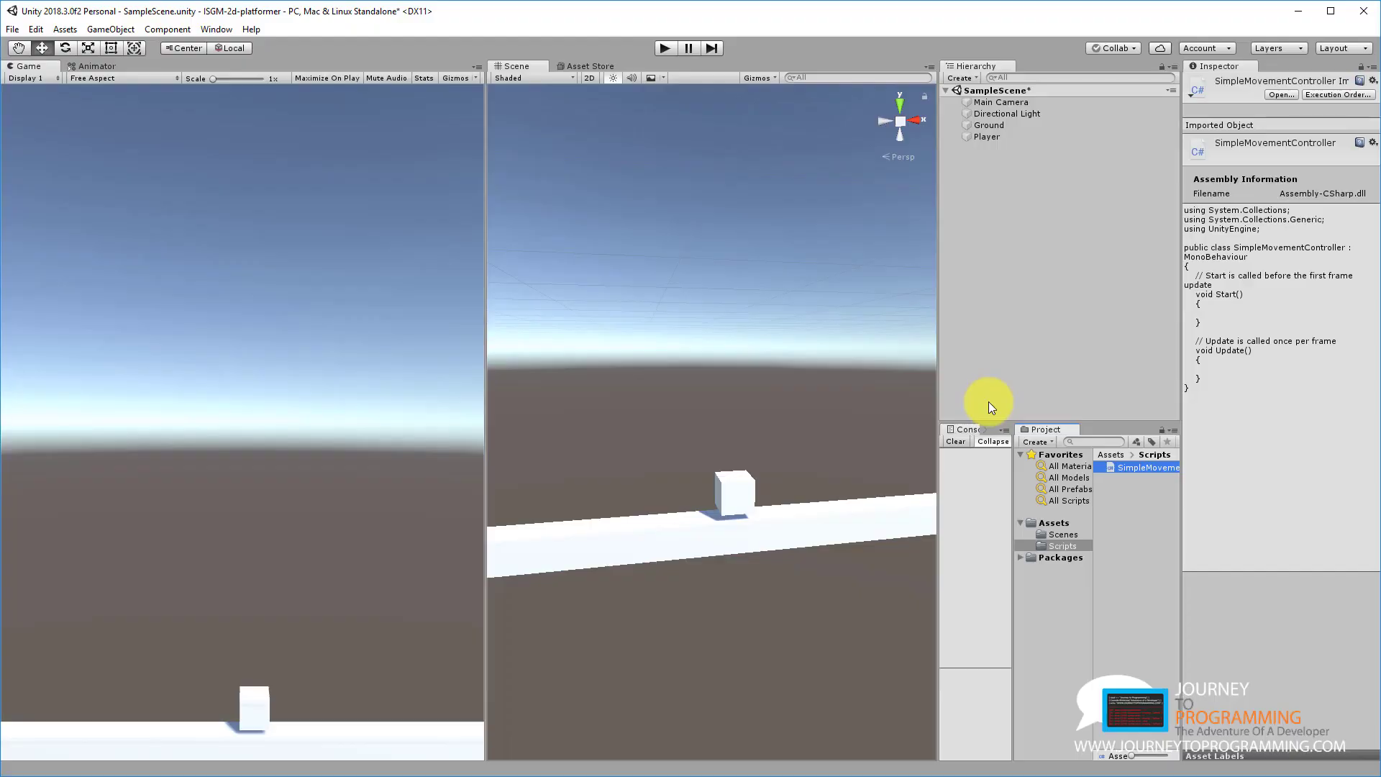
key(alt+Tab)
drag(449, 412, 135, 185)
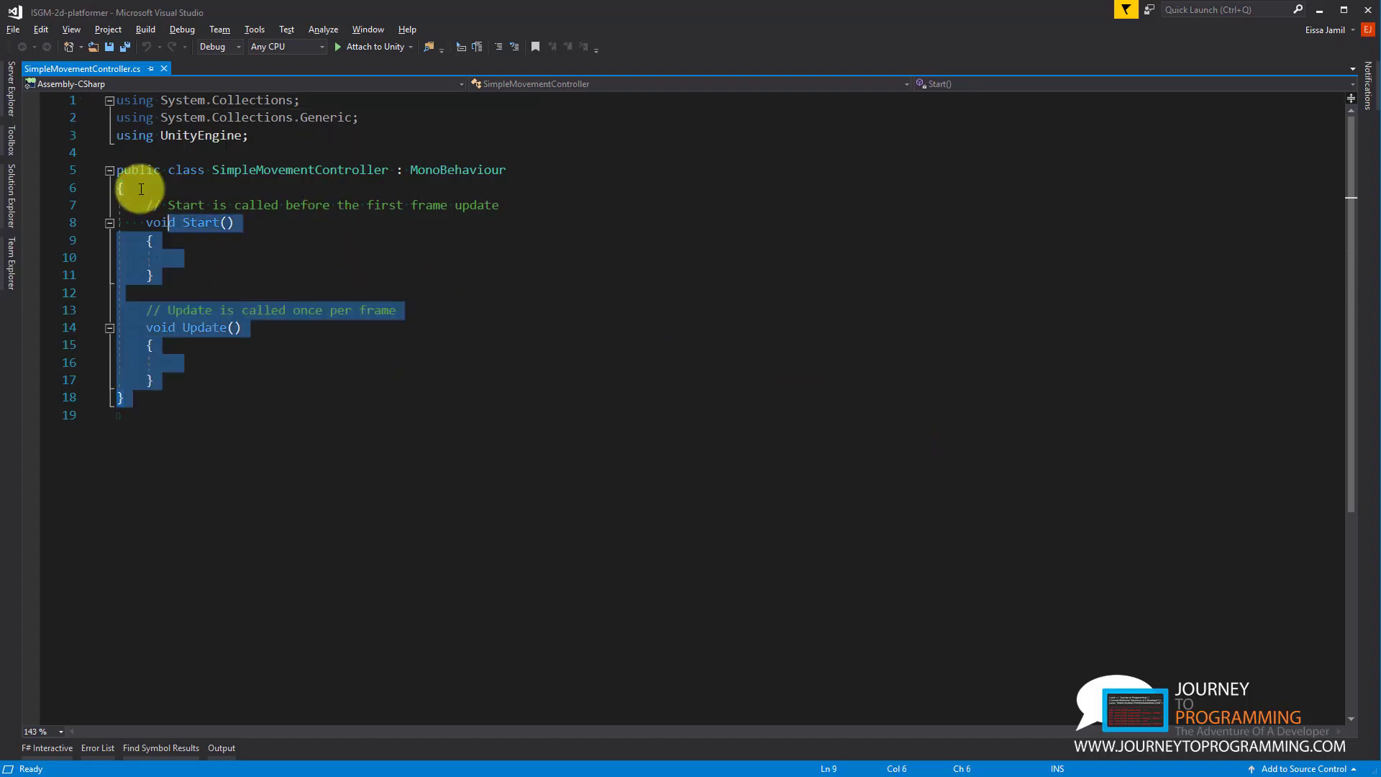
click(399, 487)
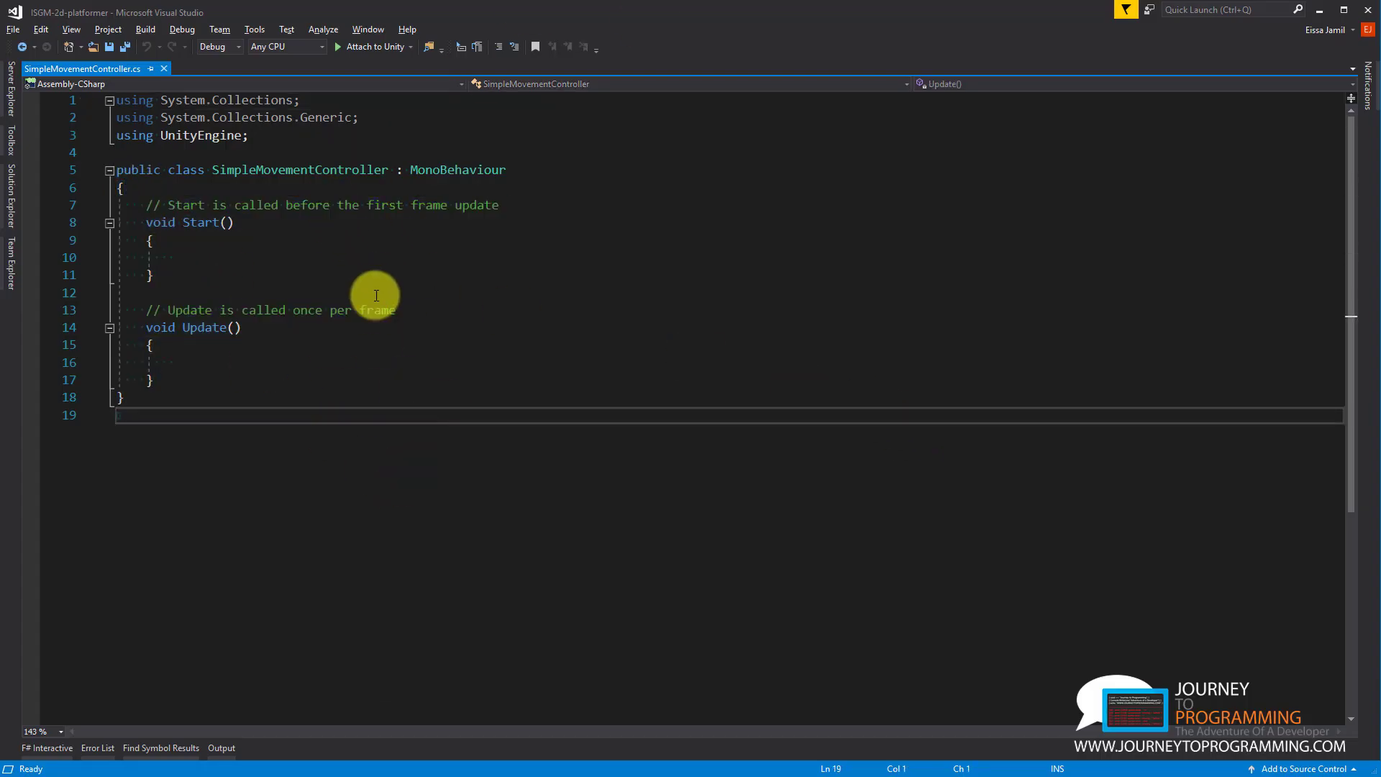
- Examine the script template's class body, focusing on the Start and Update methods and their comments
drag(361, 423, 154, 150)
click(382, 433)
shift+click(71, 168)
click(225, 231)
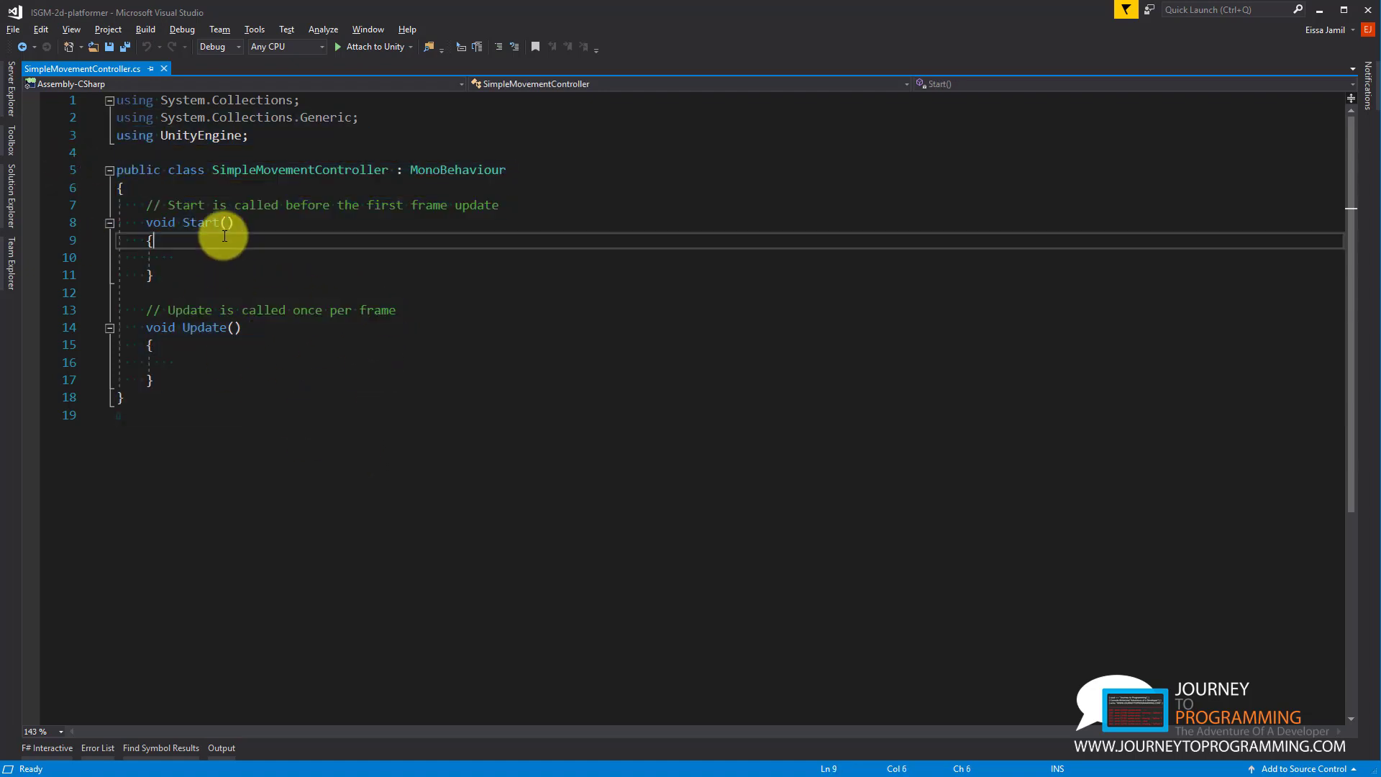
click(196, 394)
drag(199, 398, 45, 206)
click(318, 446)
click(281, 238)
drag(281, 238, 119, 207)
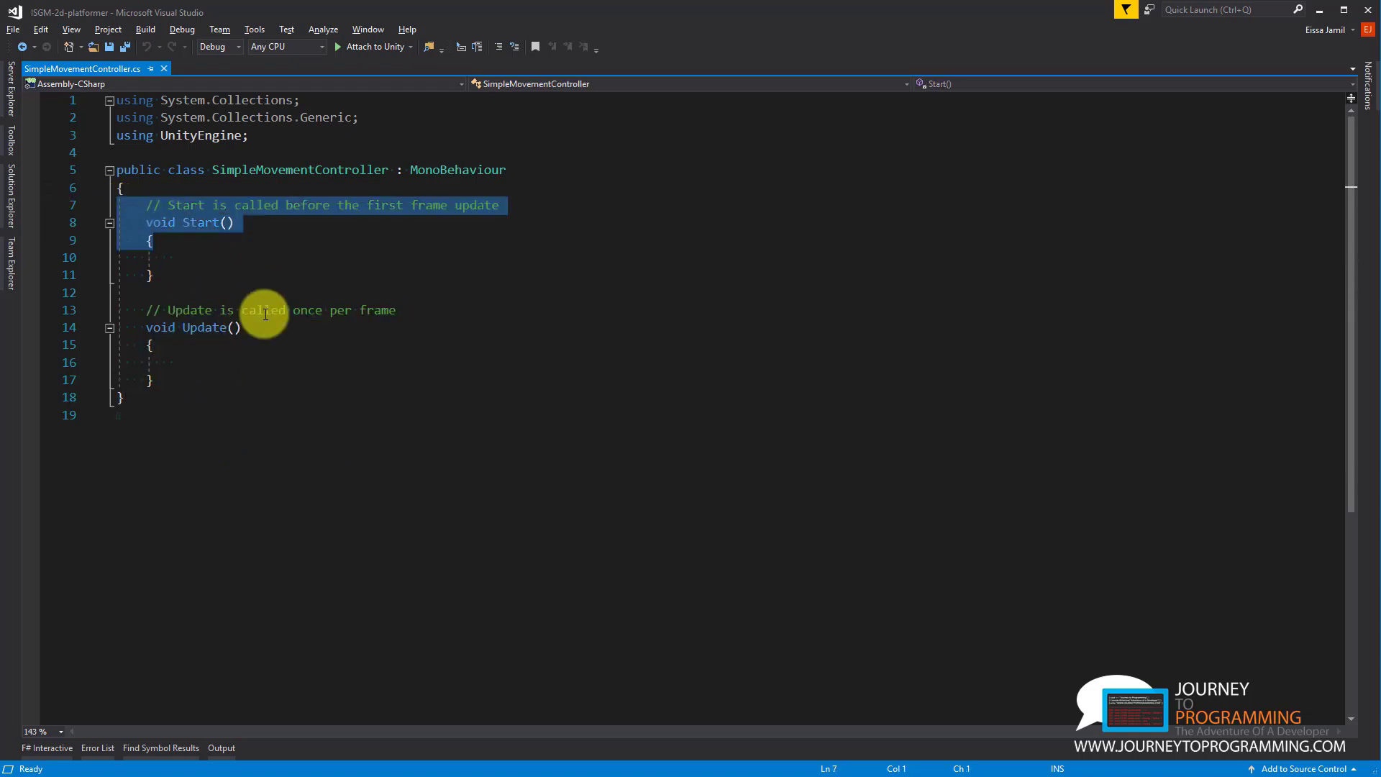
click(265, 313)
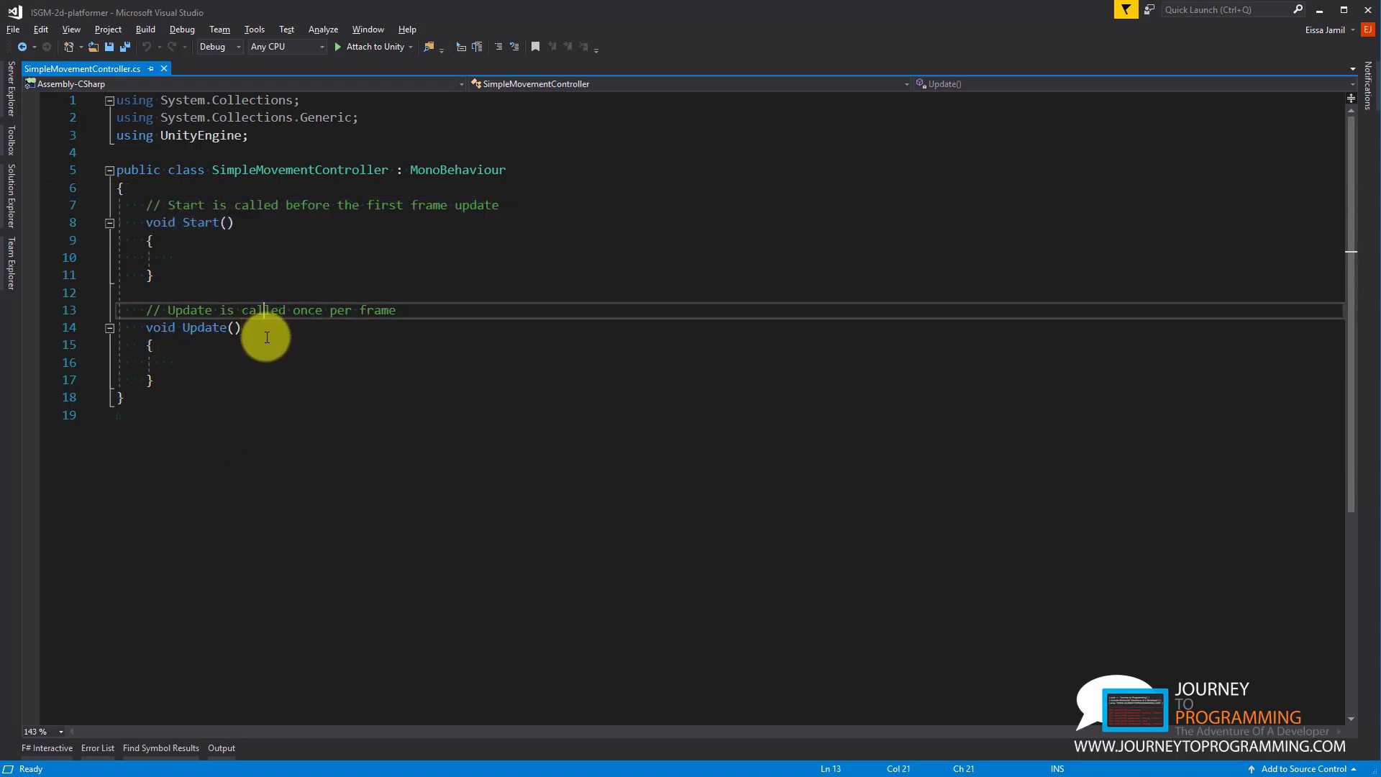
drag(331, 291, 119, 204)
click(218, 289)
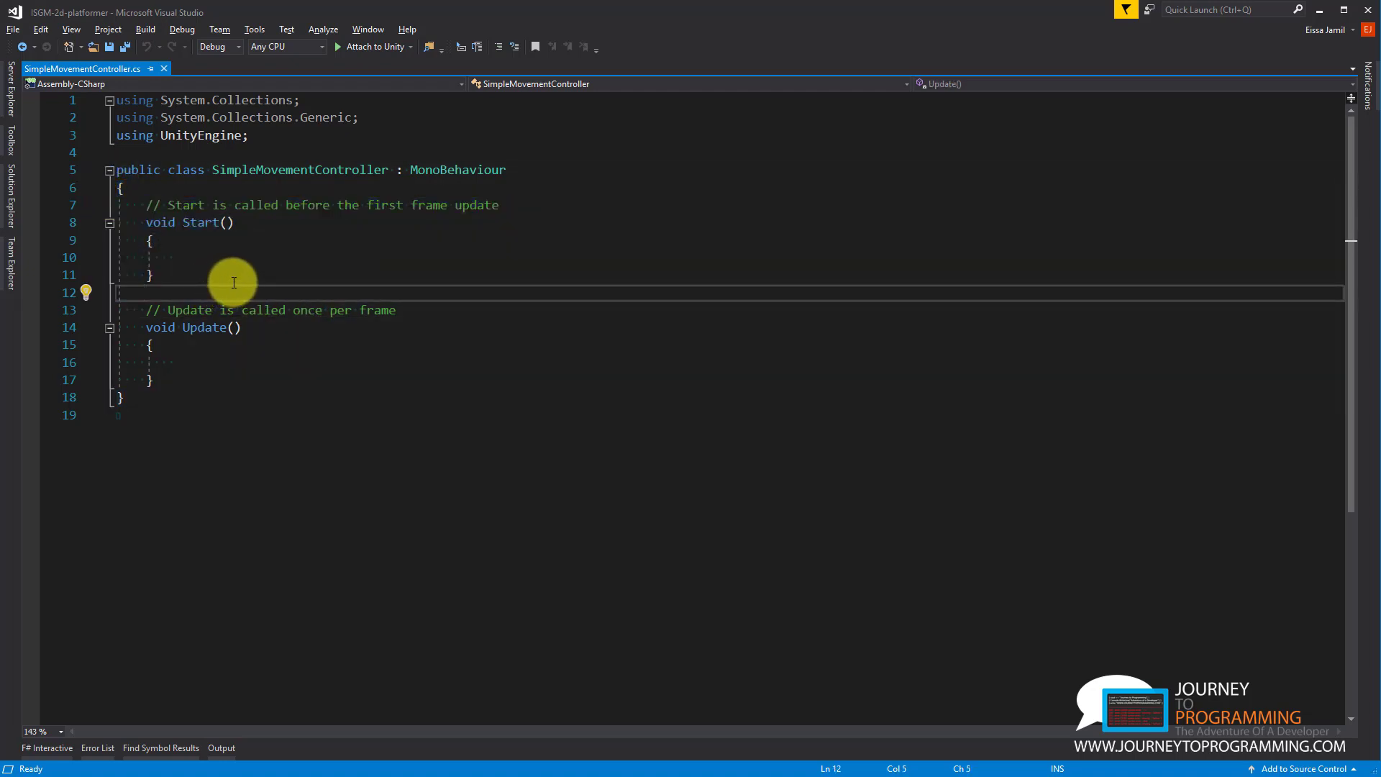
drag(227, 277, 109, 210)
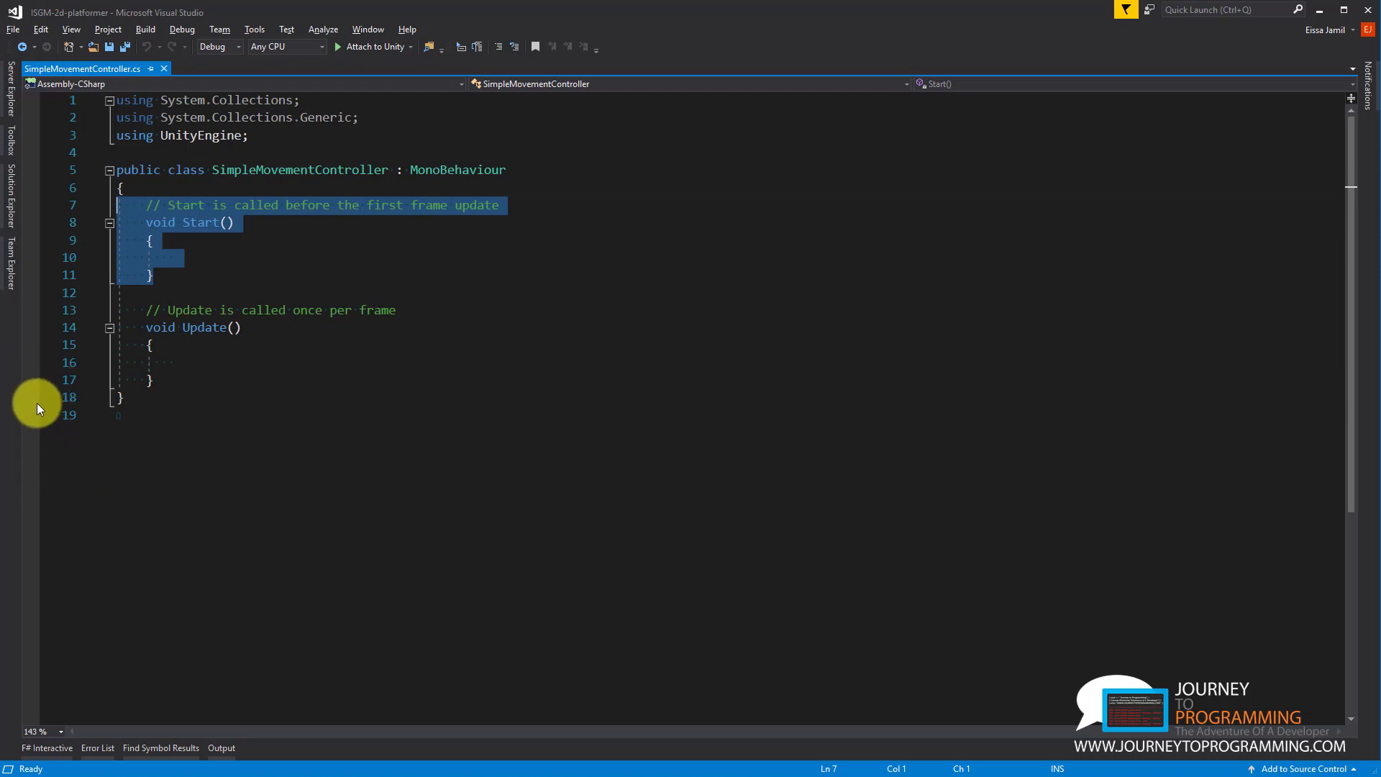
drag(208, 374, 111, 312)
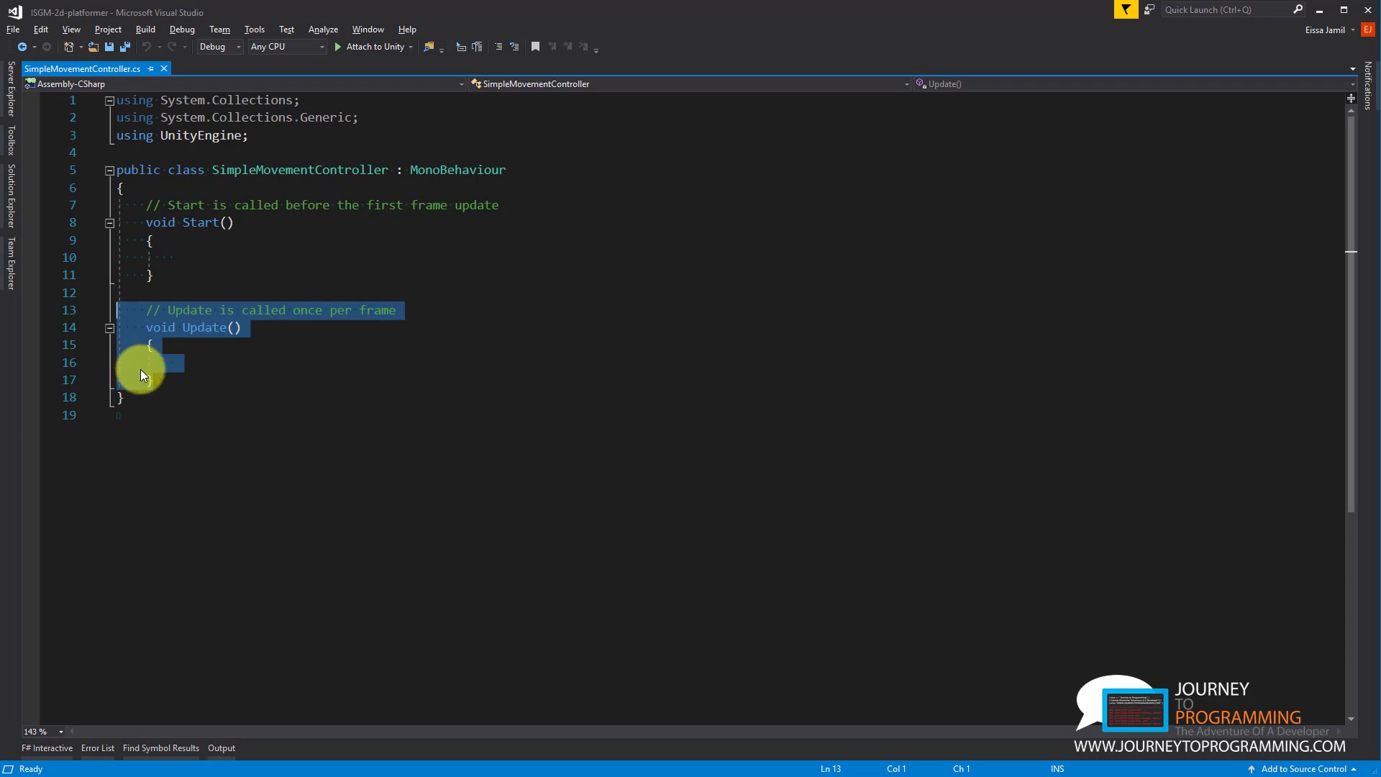
- Write Input.GetKeyDown(KeyCode.A) followed by an empty brace block inside the Update method
click(183, 365)
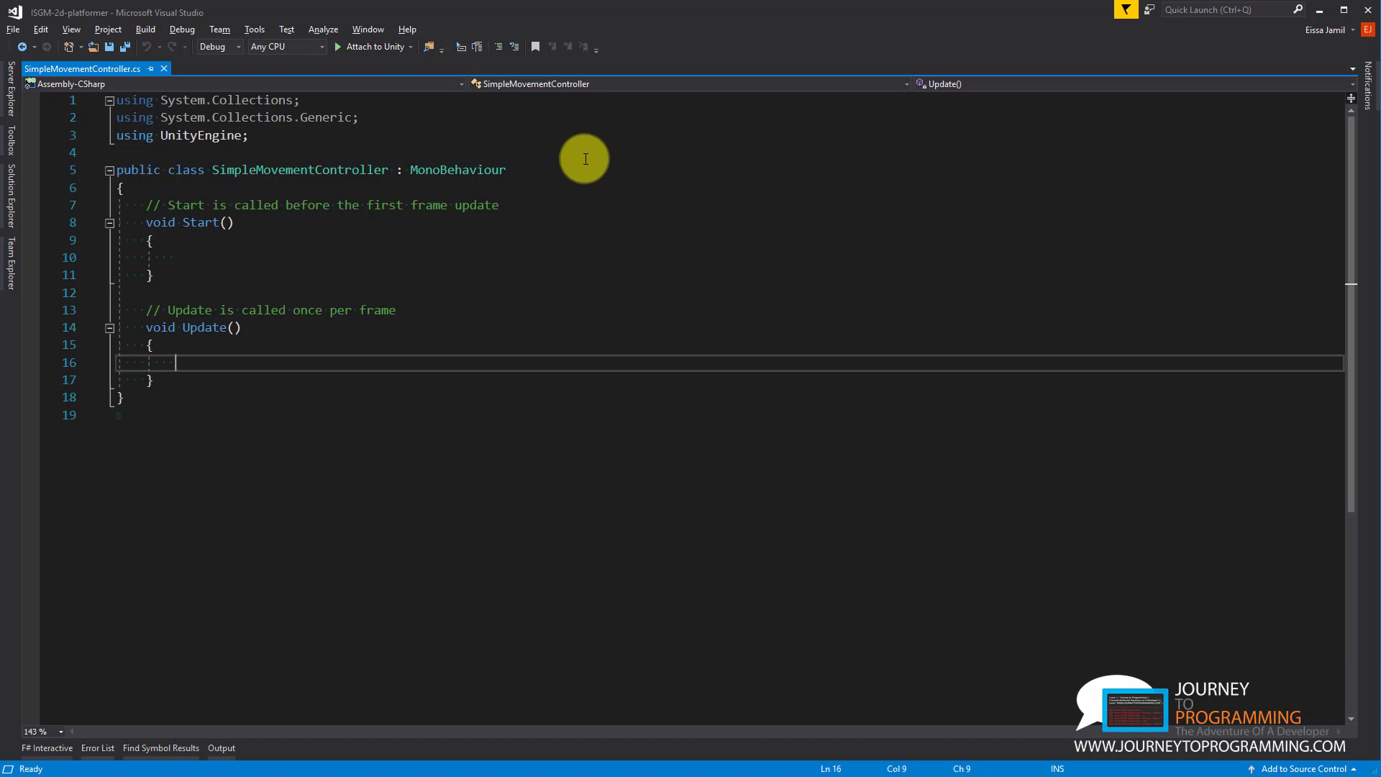
text(Input.g)
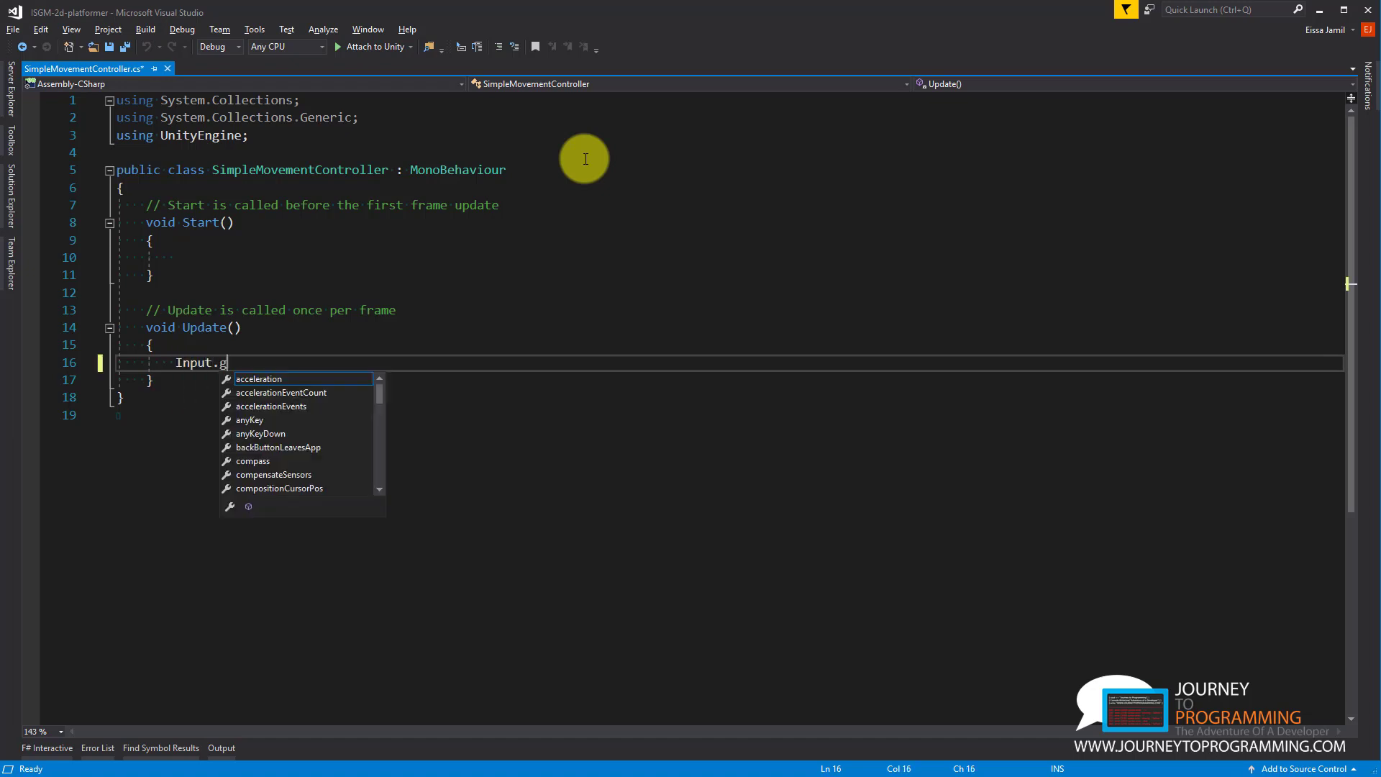
text(etKeyDown)
key(Tab)
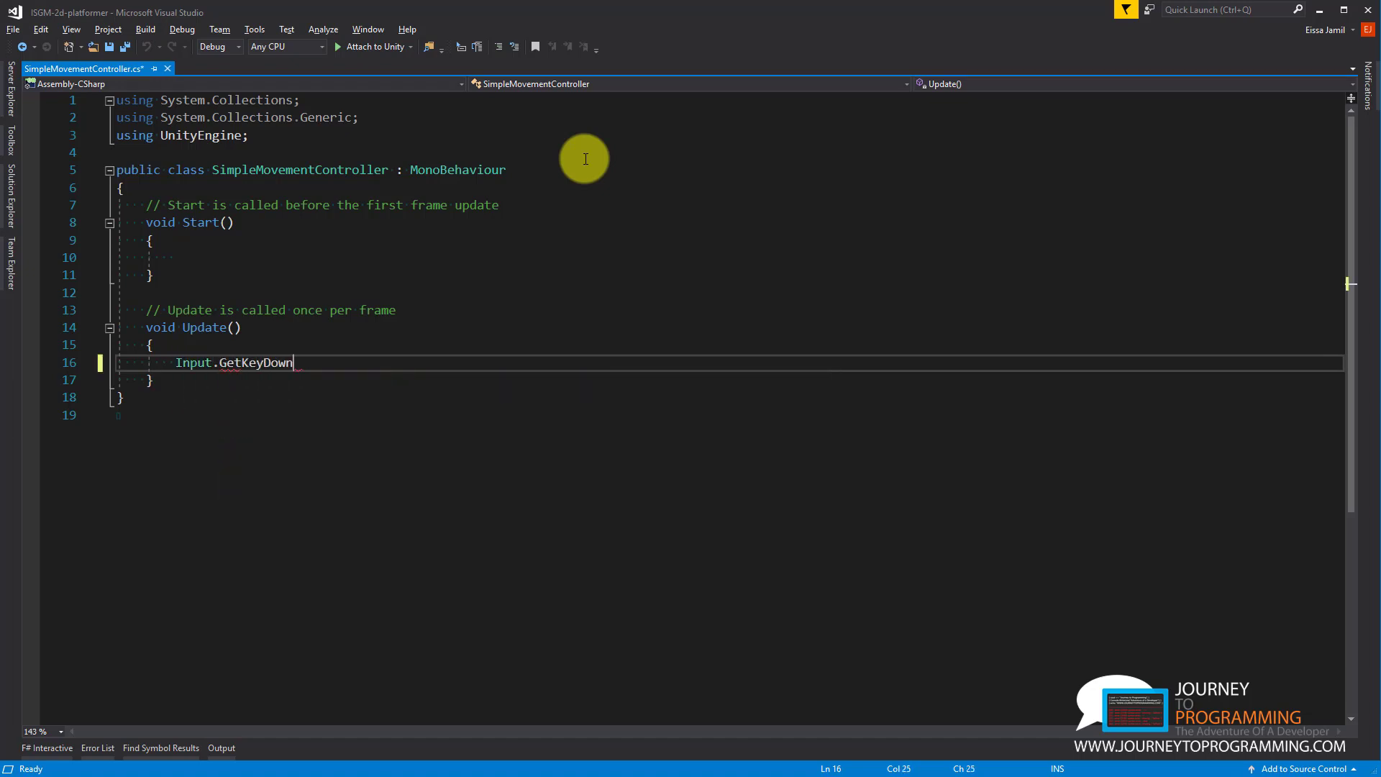
text((key)
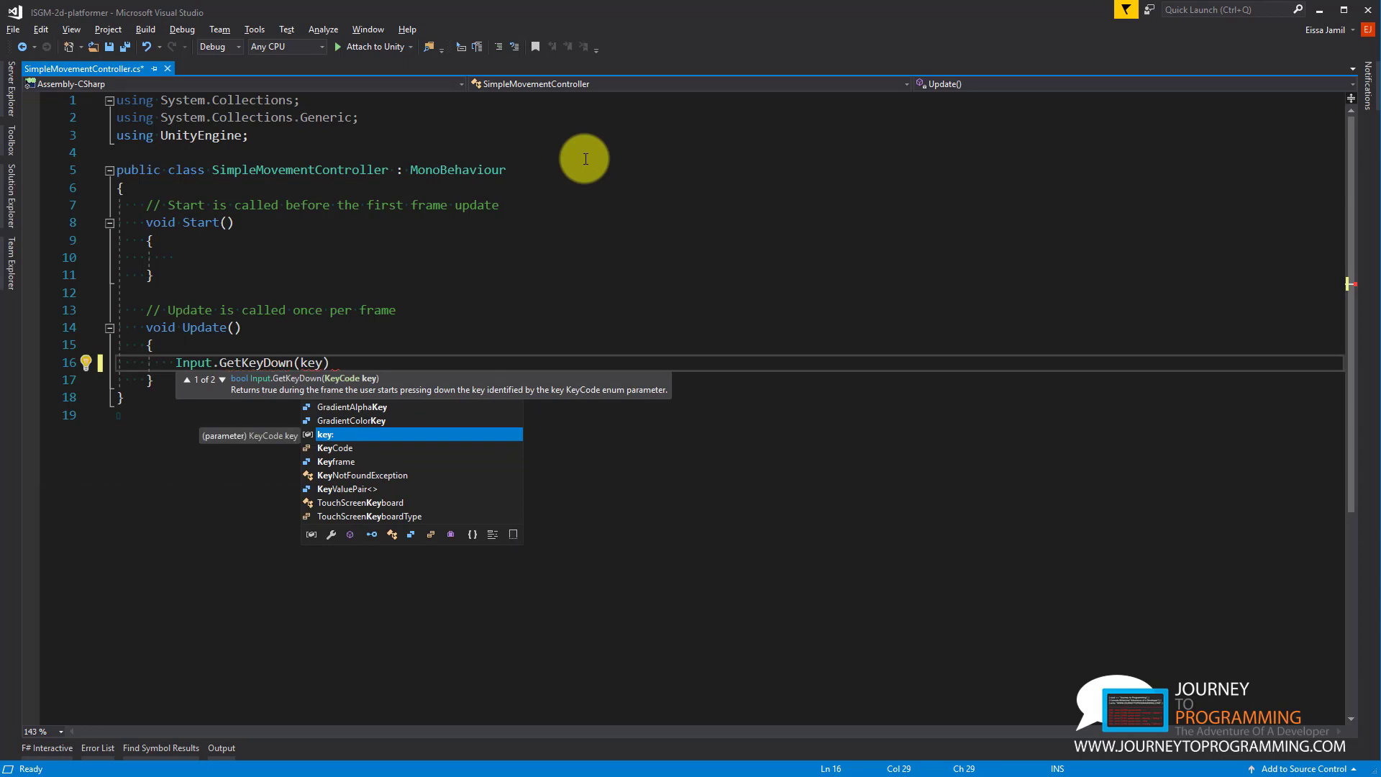
key(Down)
key(Tab)
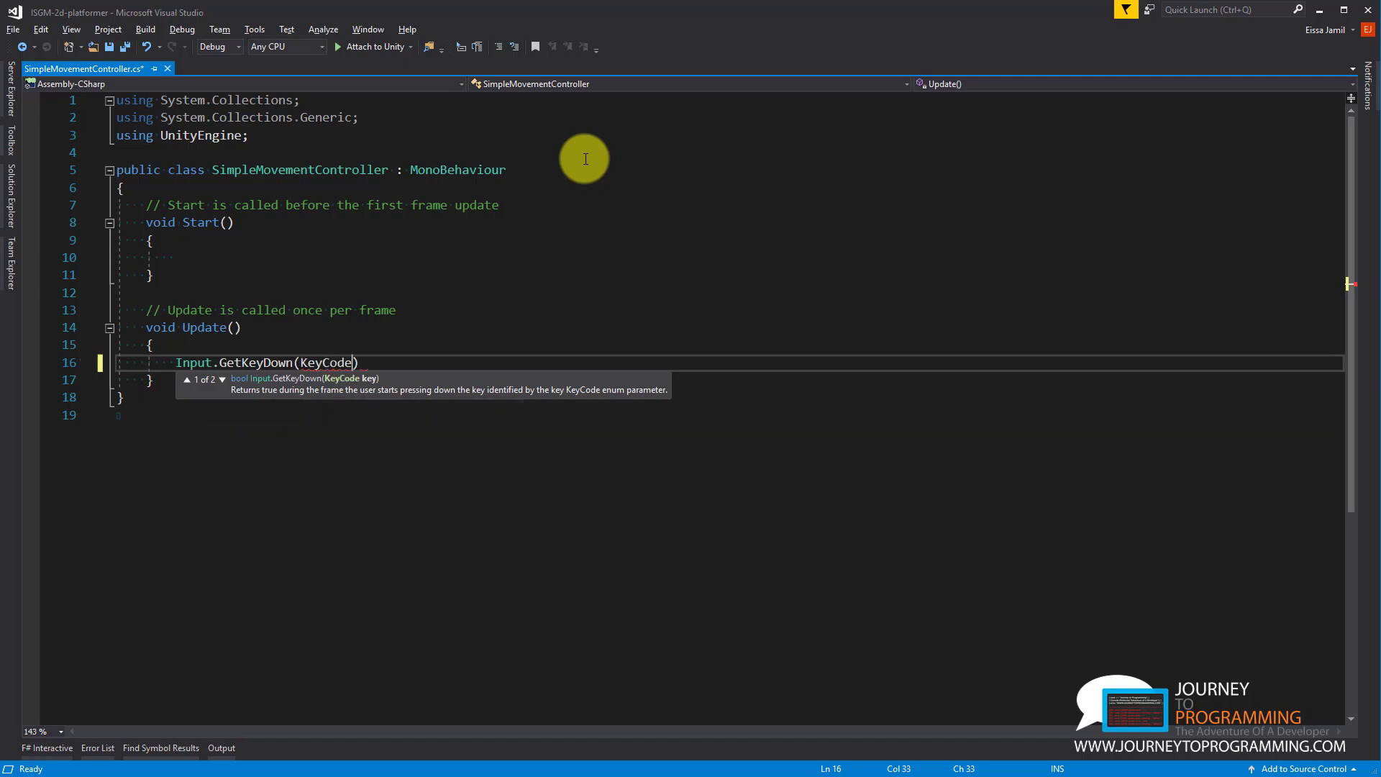
text(a)
key(BackSpace)
text(.a)
key(Tab)
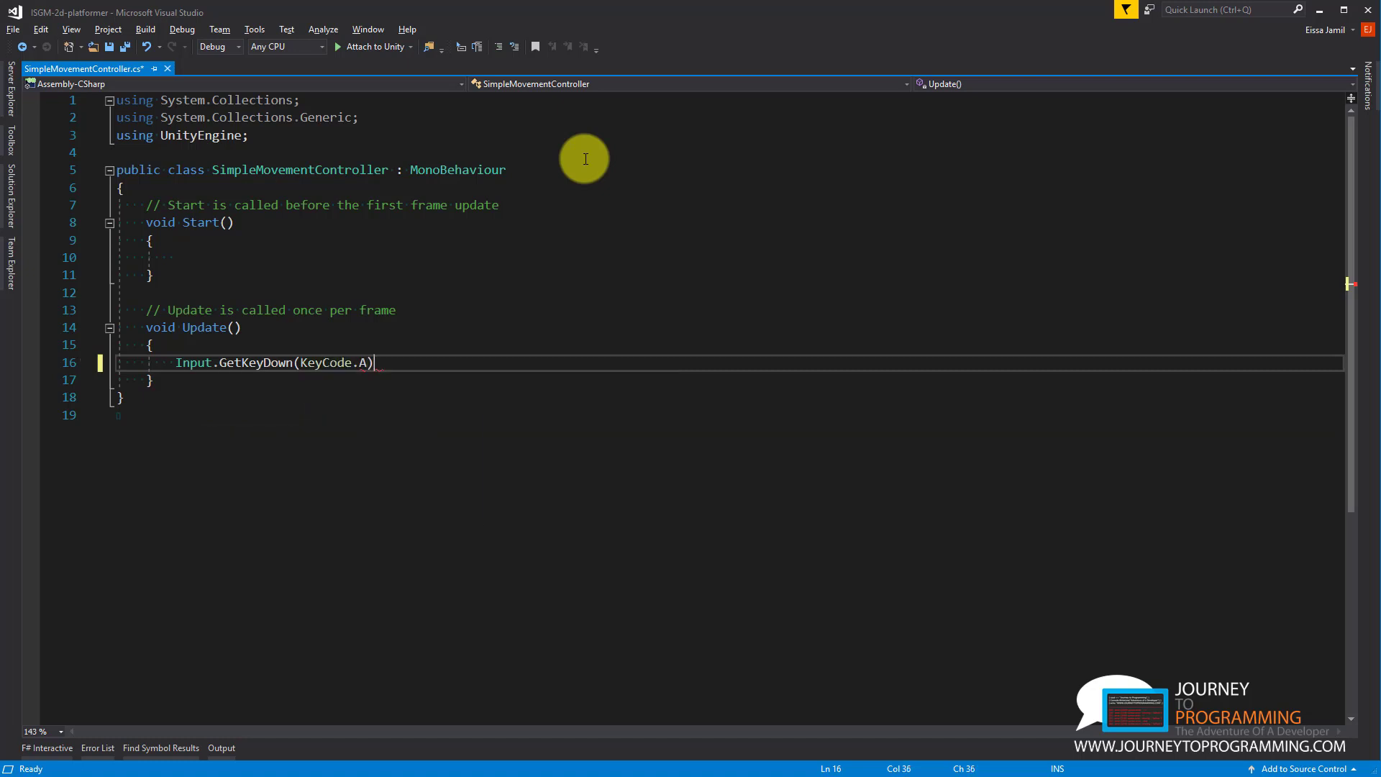
text(){)
key(Return)
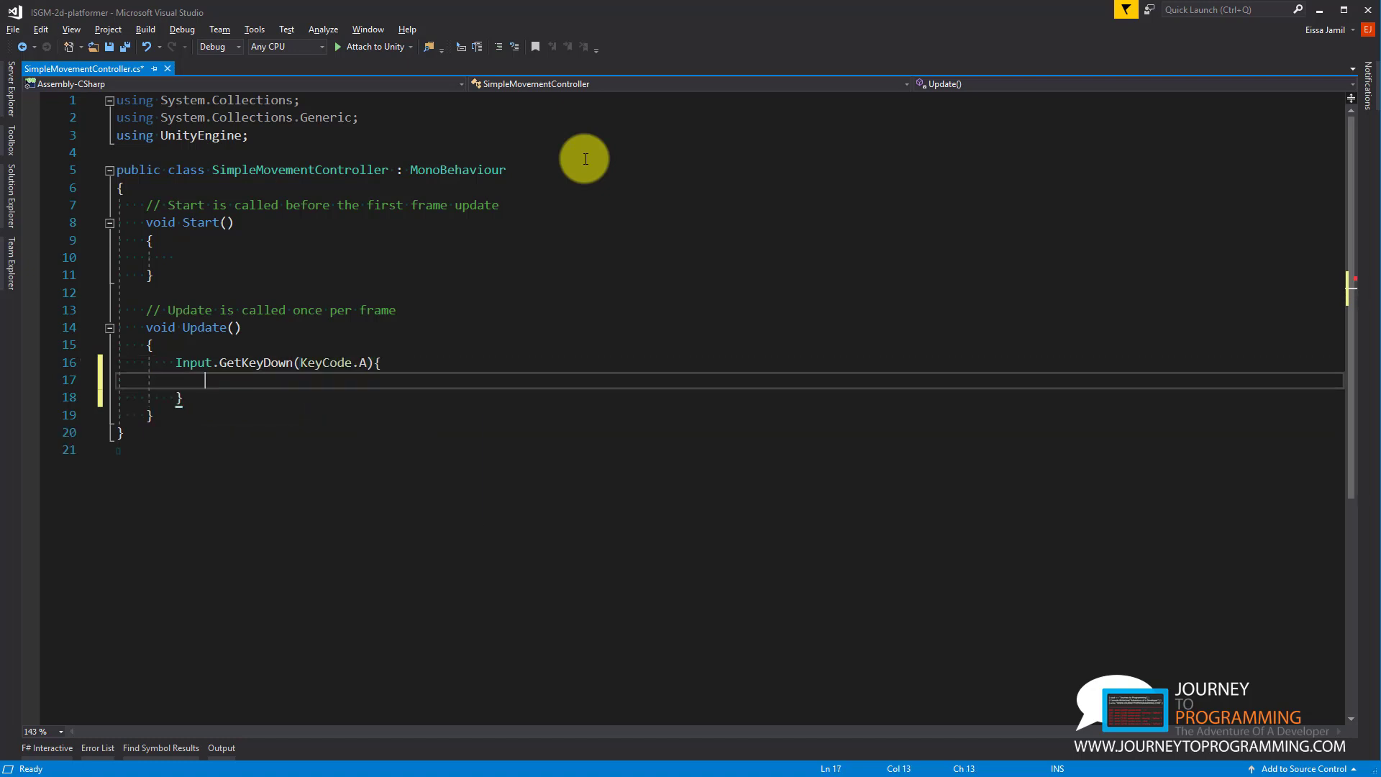
- Review the Input.GetKeyDown(KeyCode.A) call, including the description of GetKeyDown and the block that follows it
key(Up)
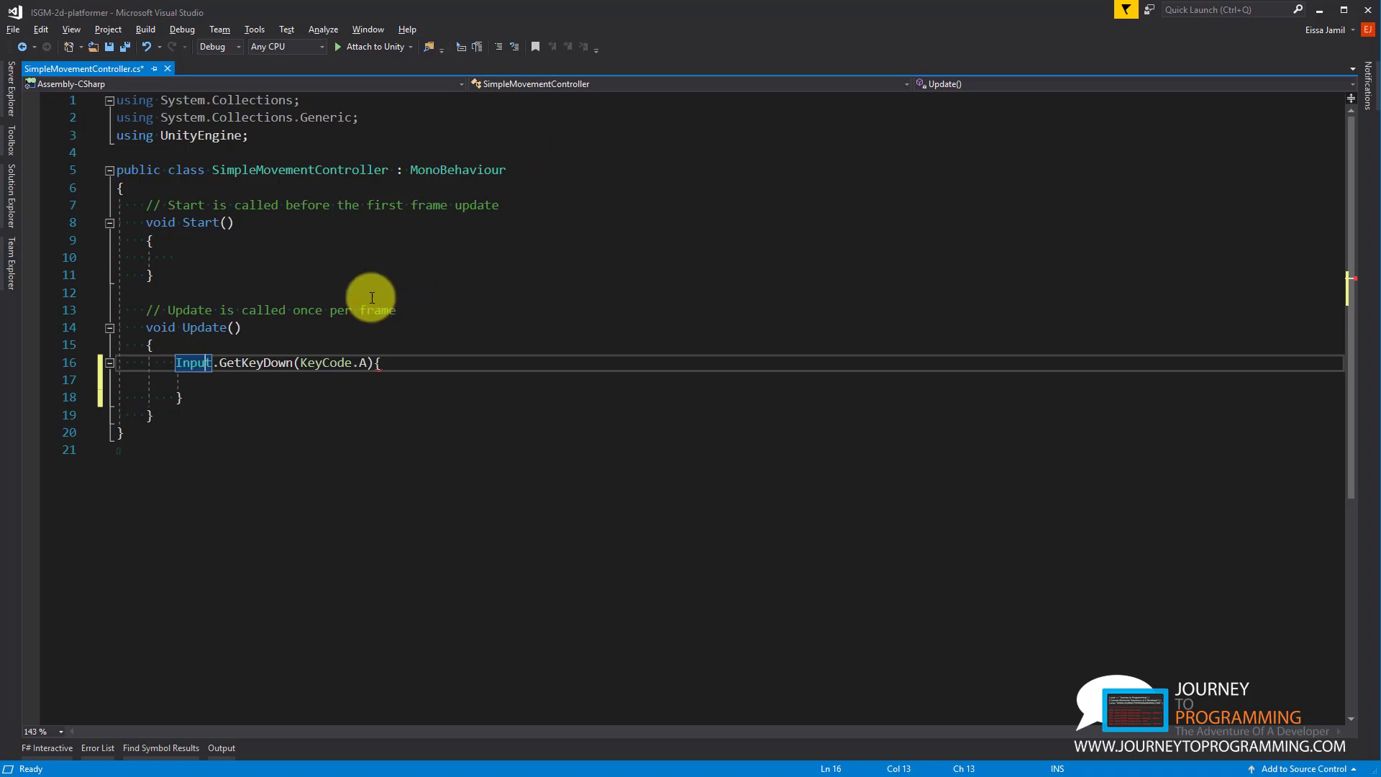
drag(242, 365, 391, 359)
click(398, 363)
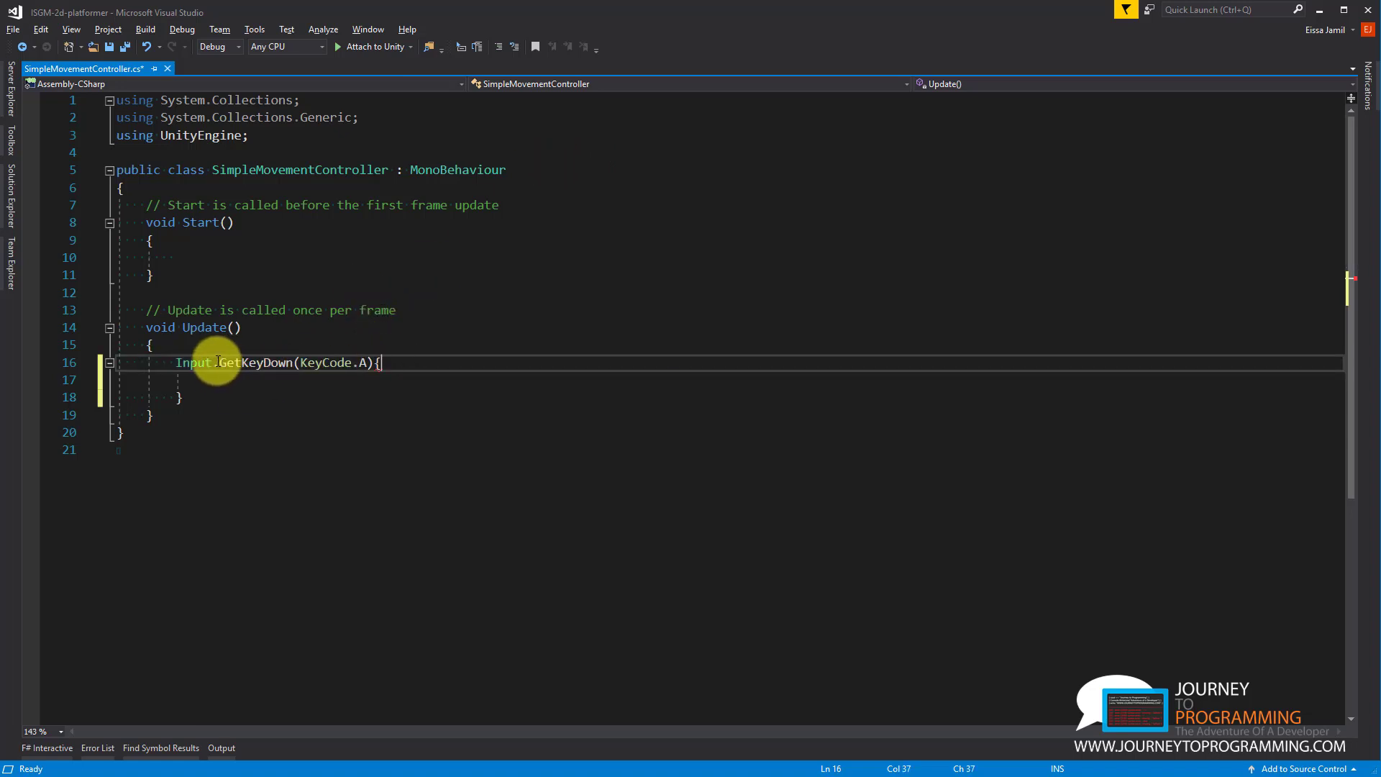
mouse_move(232, 364)
click(238, 360)
double_click(238, 361)
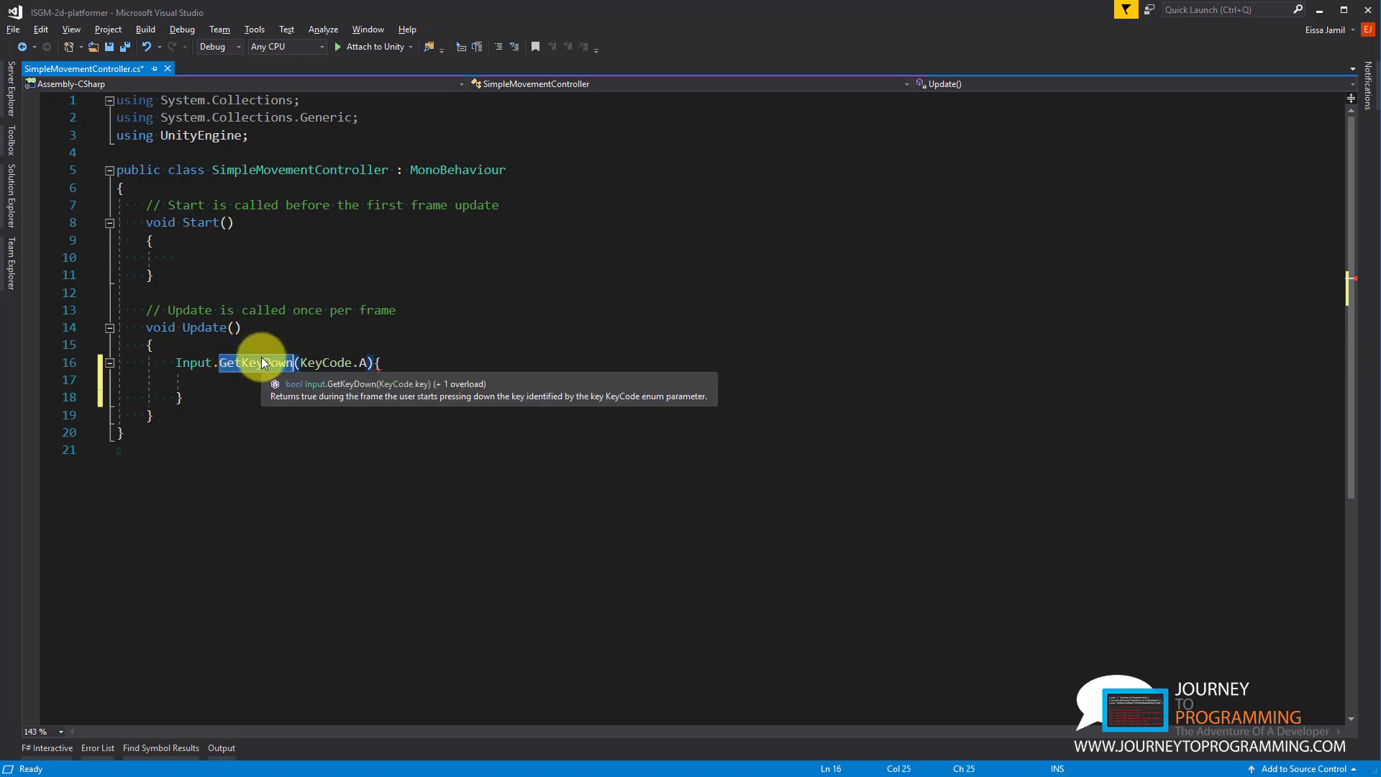
click(192, 361)
drag(204, 396, 175, 360)
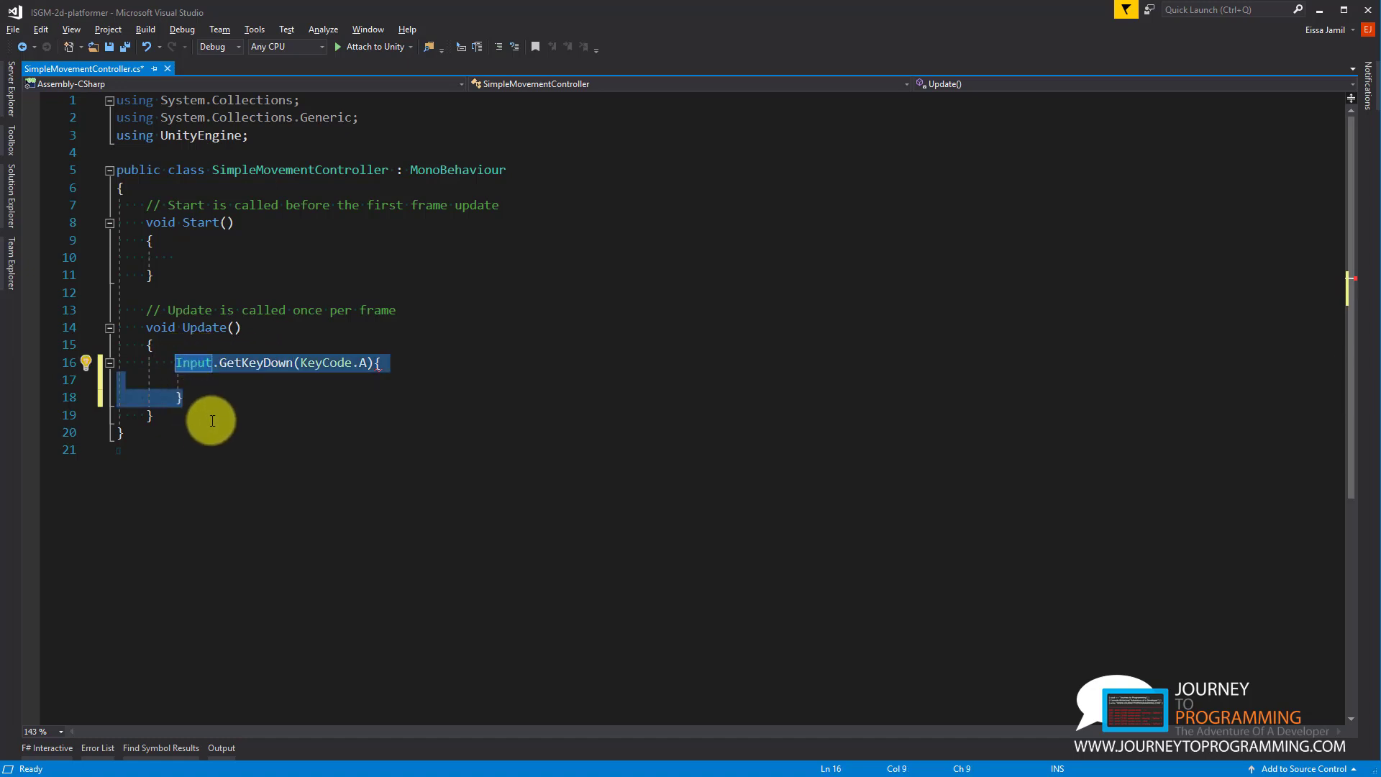
- Wrap the Input.GetKeyDown(KeyCode.A) call in an if condition and check the finished statement
click(176, 361)
text(if()
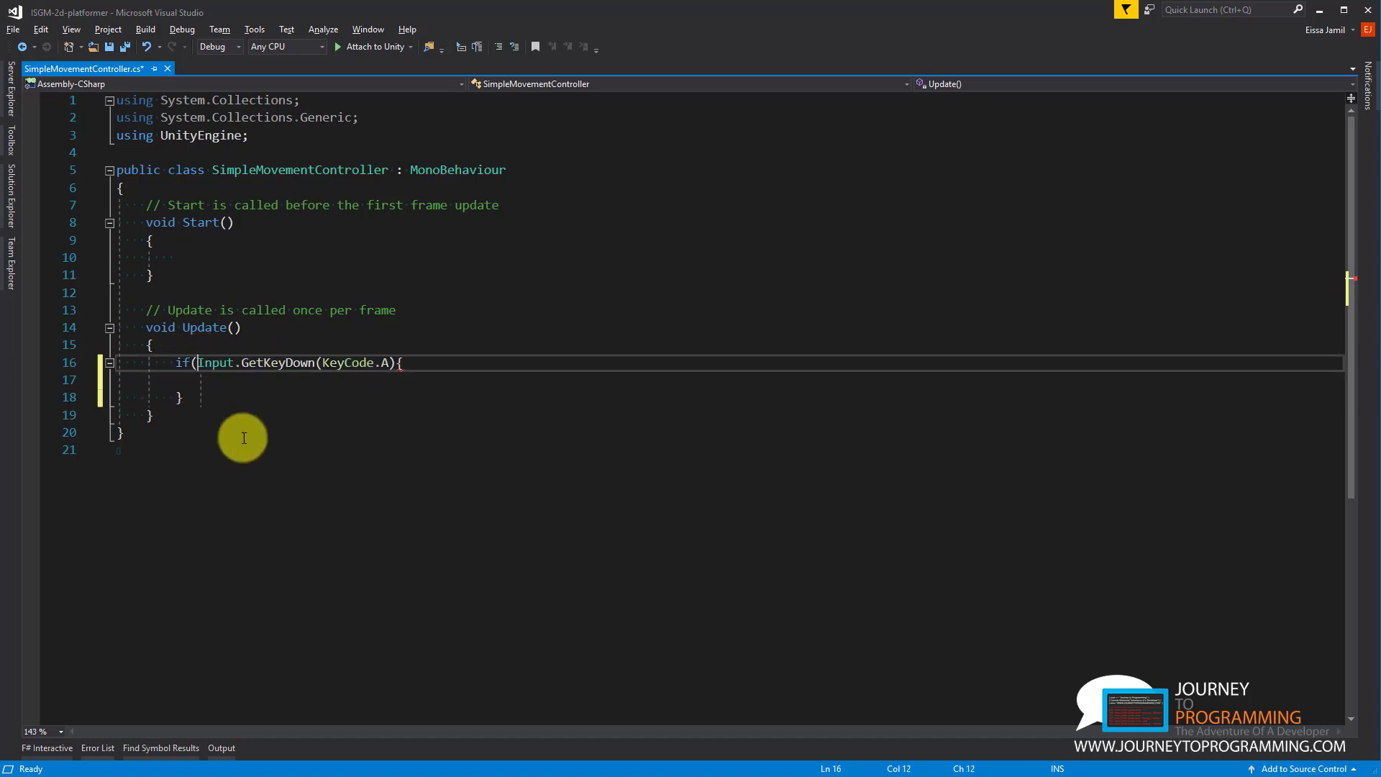
key(ctrl+Right)
key(ctrl+Right)
key(ctrl+Right)
text())
double_click(182, 363)
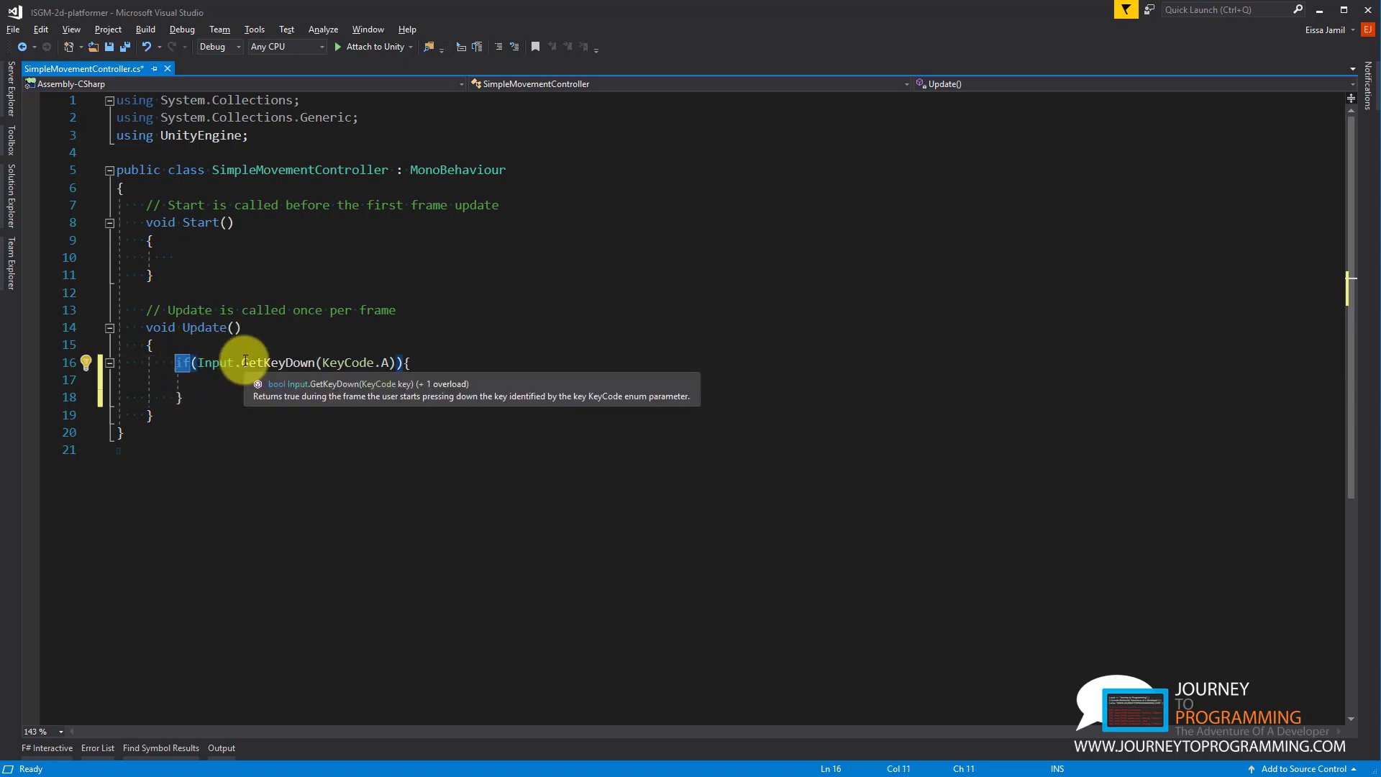
drag(391, 364, 339, 356)
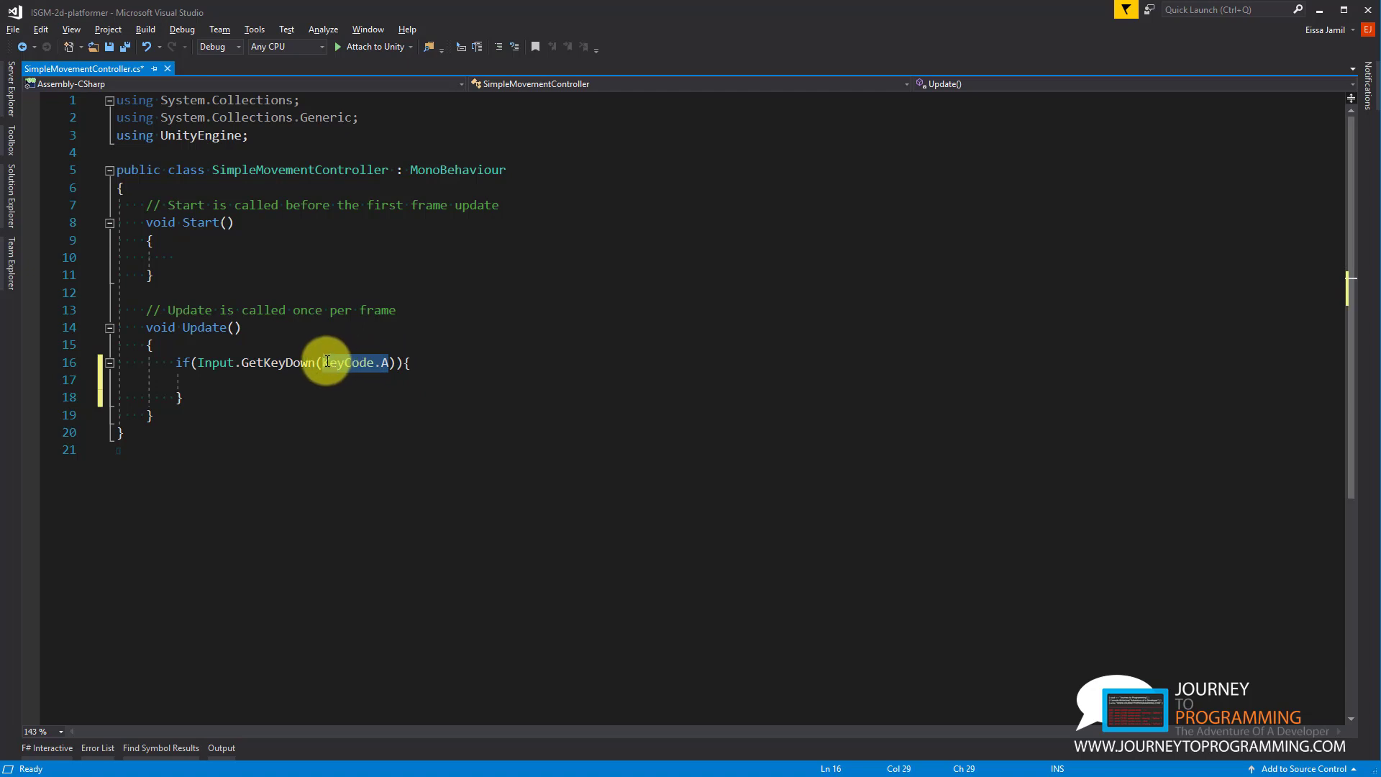
- Add the comment "// do something" inside the if block, with blank lines below it
click(224, 381)
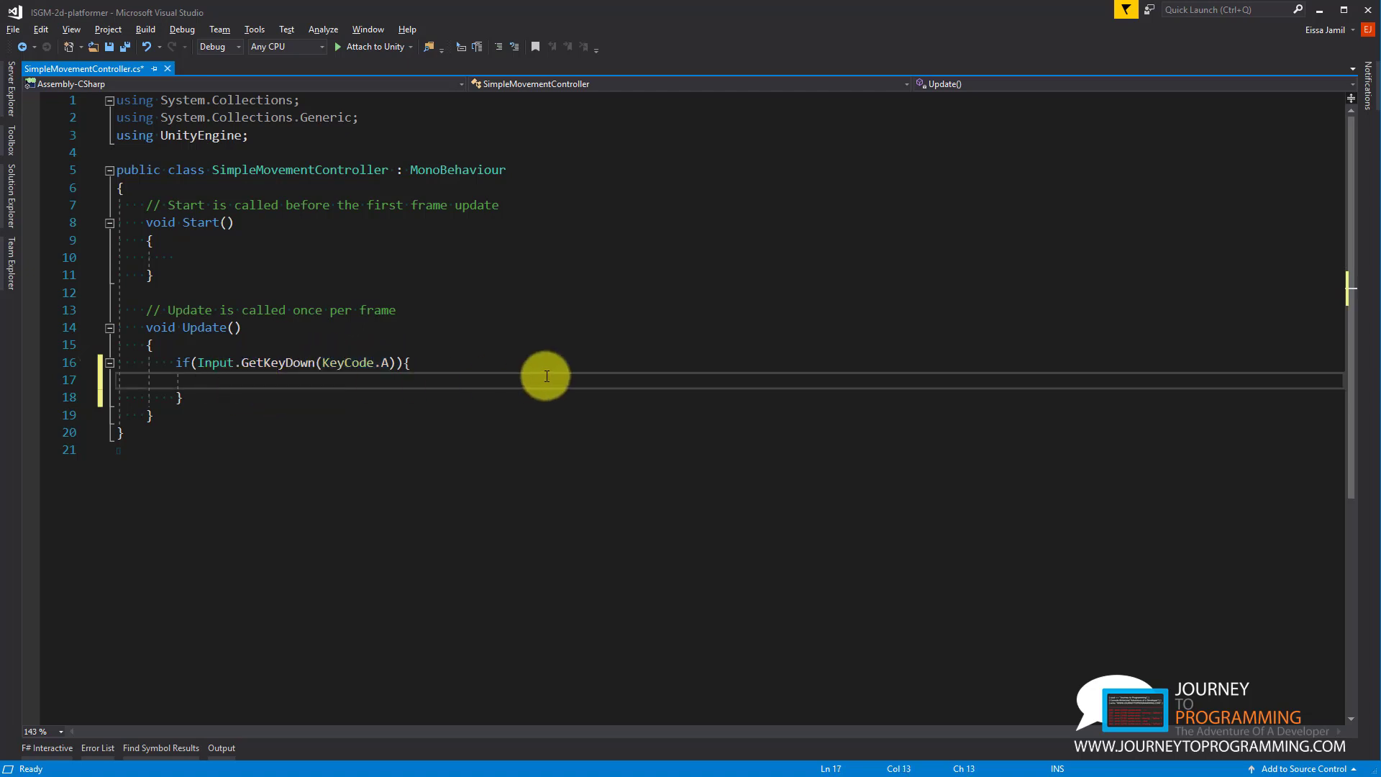
key(Home)
key(End)
text(//)
key(Return)
key(Up)
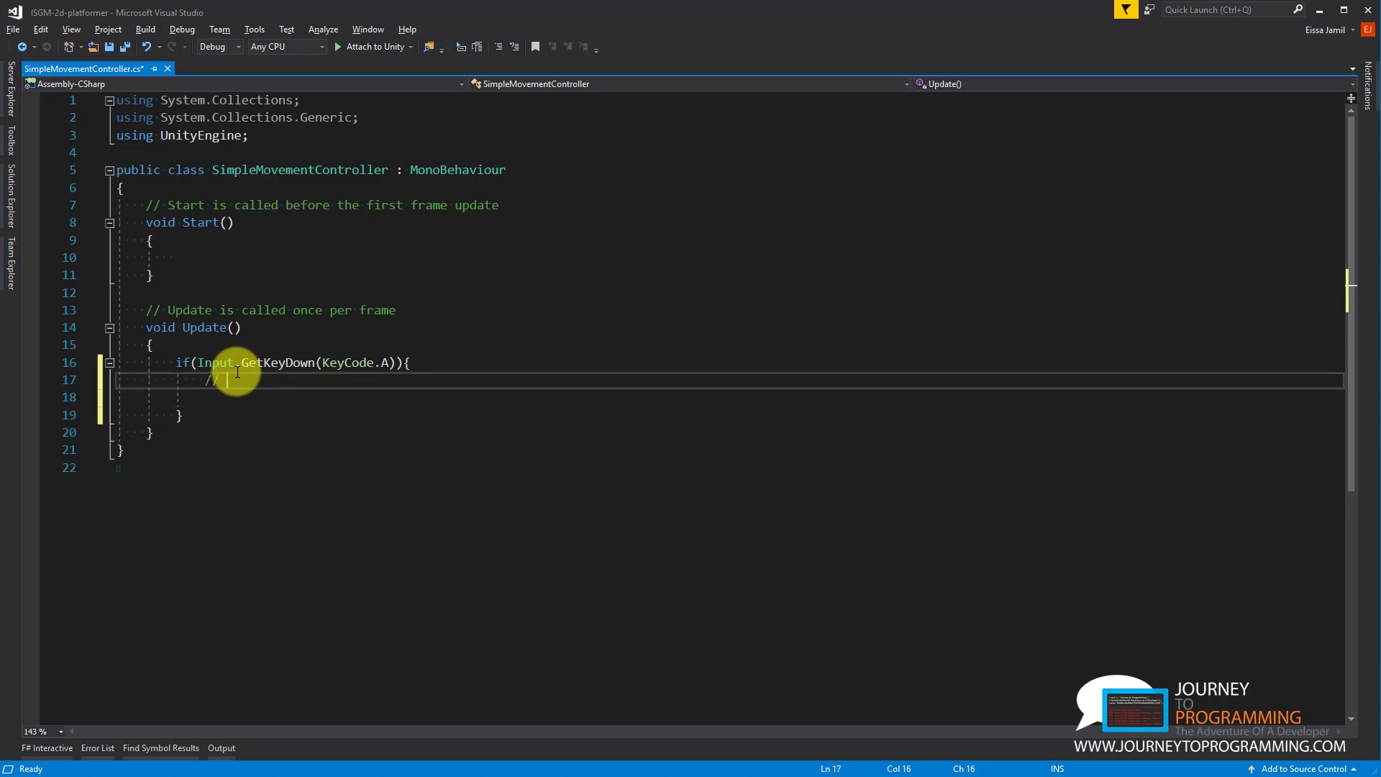
key(Return)
text(do)
key(BackSpace)
key(BackSpace)
key(Up)
key(End)
text(do something)
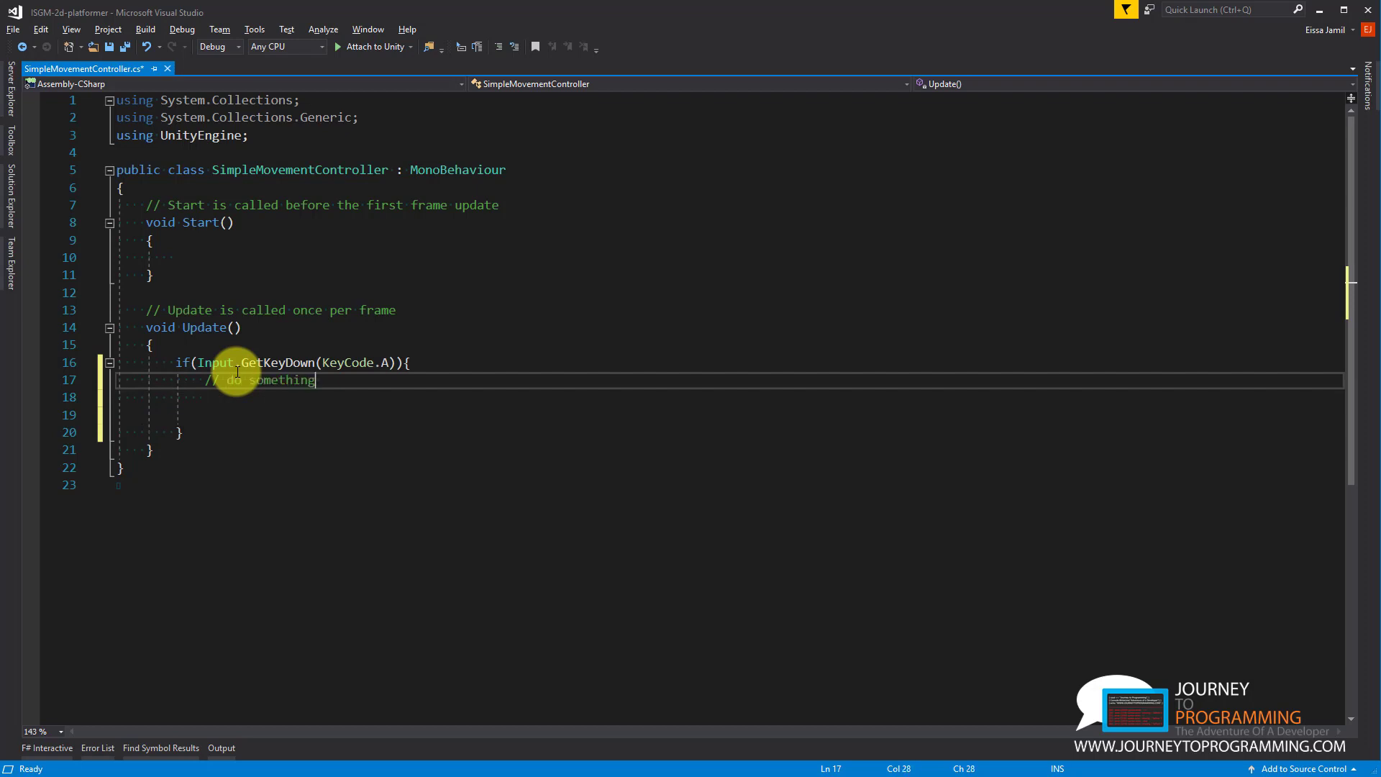
- Add Debug.log("You've pressed the A key"); below the "do something" comment
key(Return)
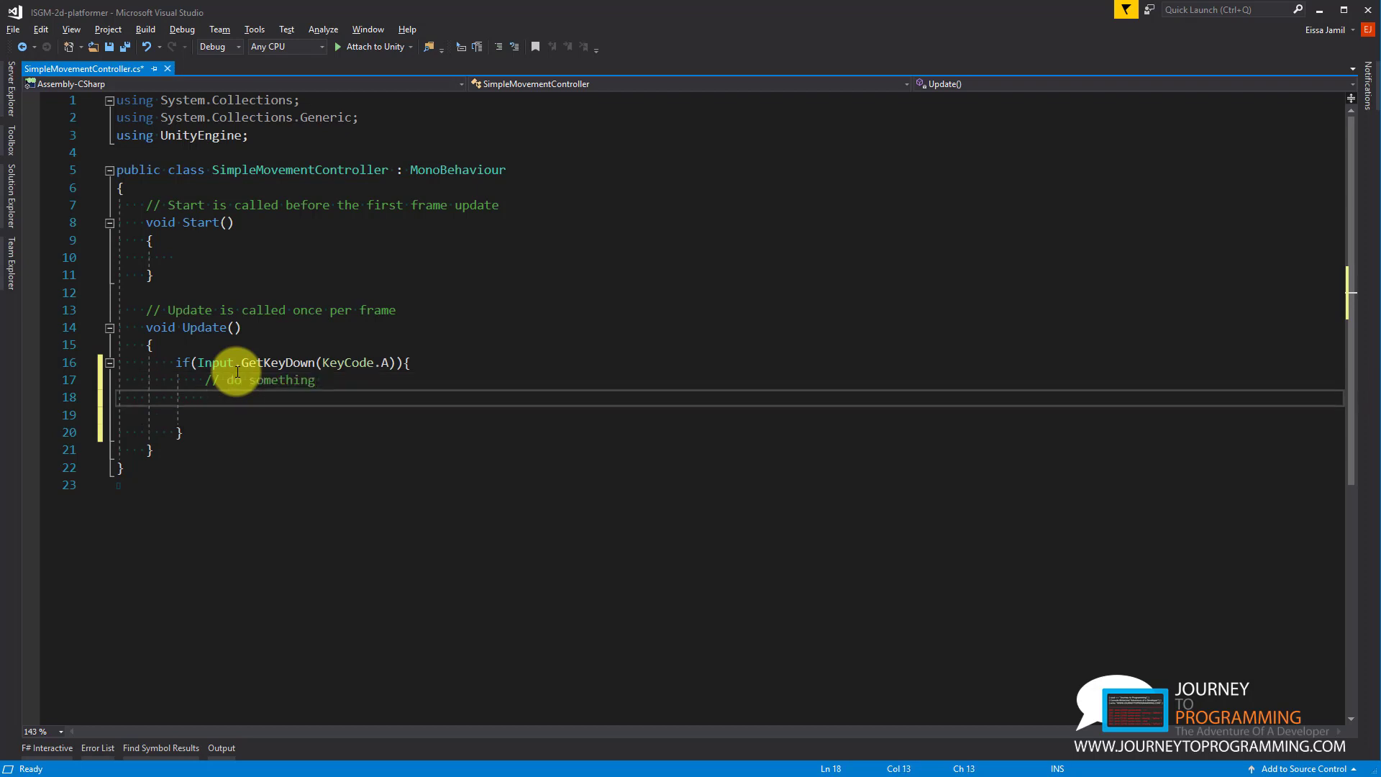
text(debug)
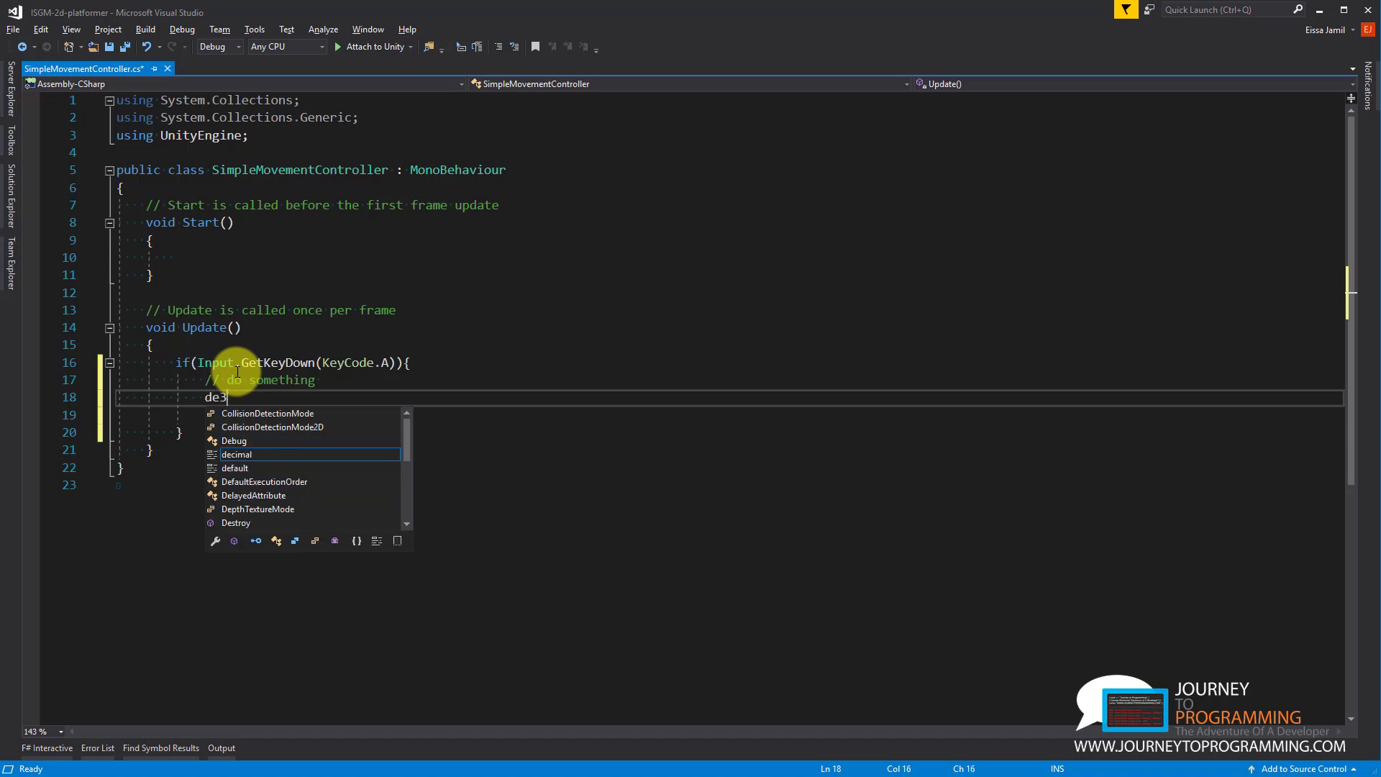
text(.laog()
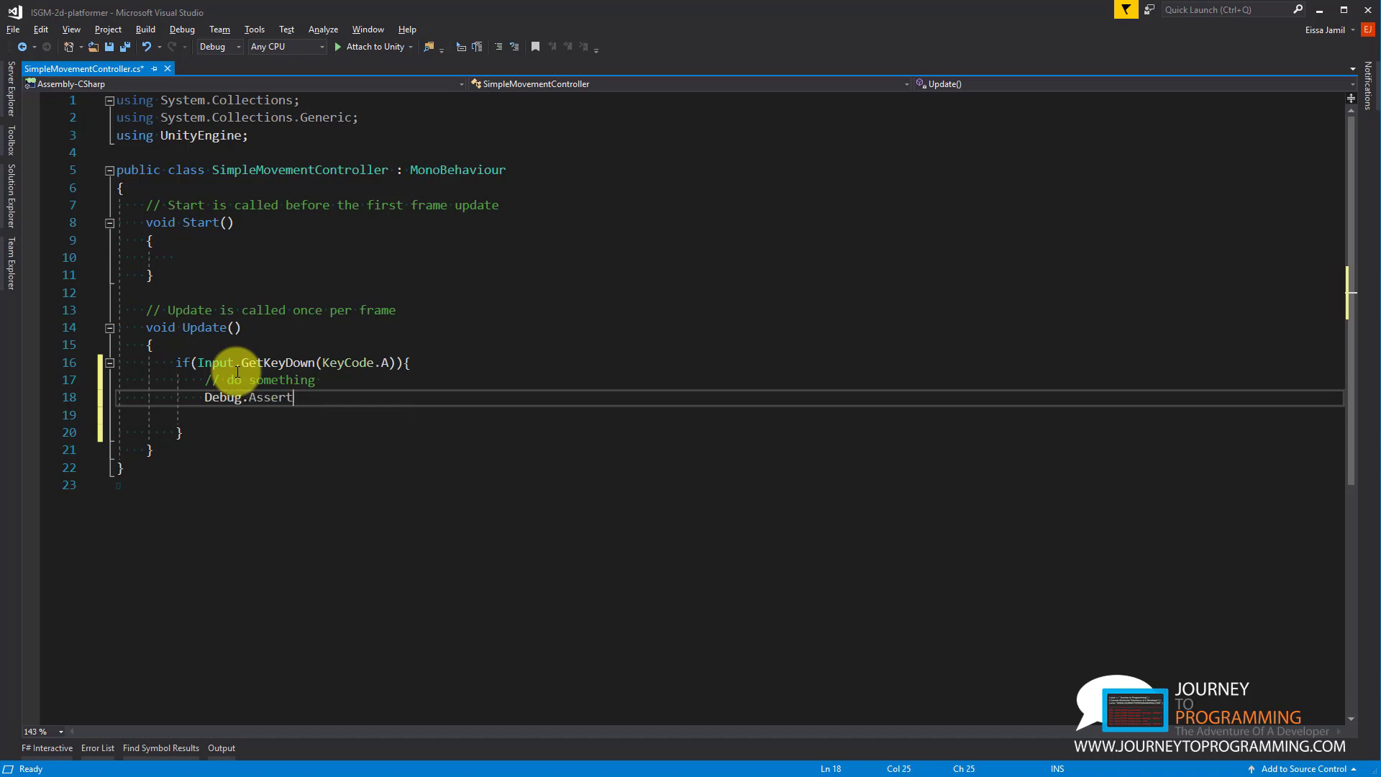
key(BackSpace)
key(BackSpace)
key(BackSpace)
key(BackSpace)
text(og("You've pore)
key(BackSpace)
key(BackSpace)
text(ressed t)
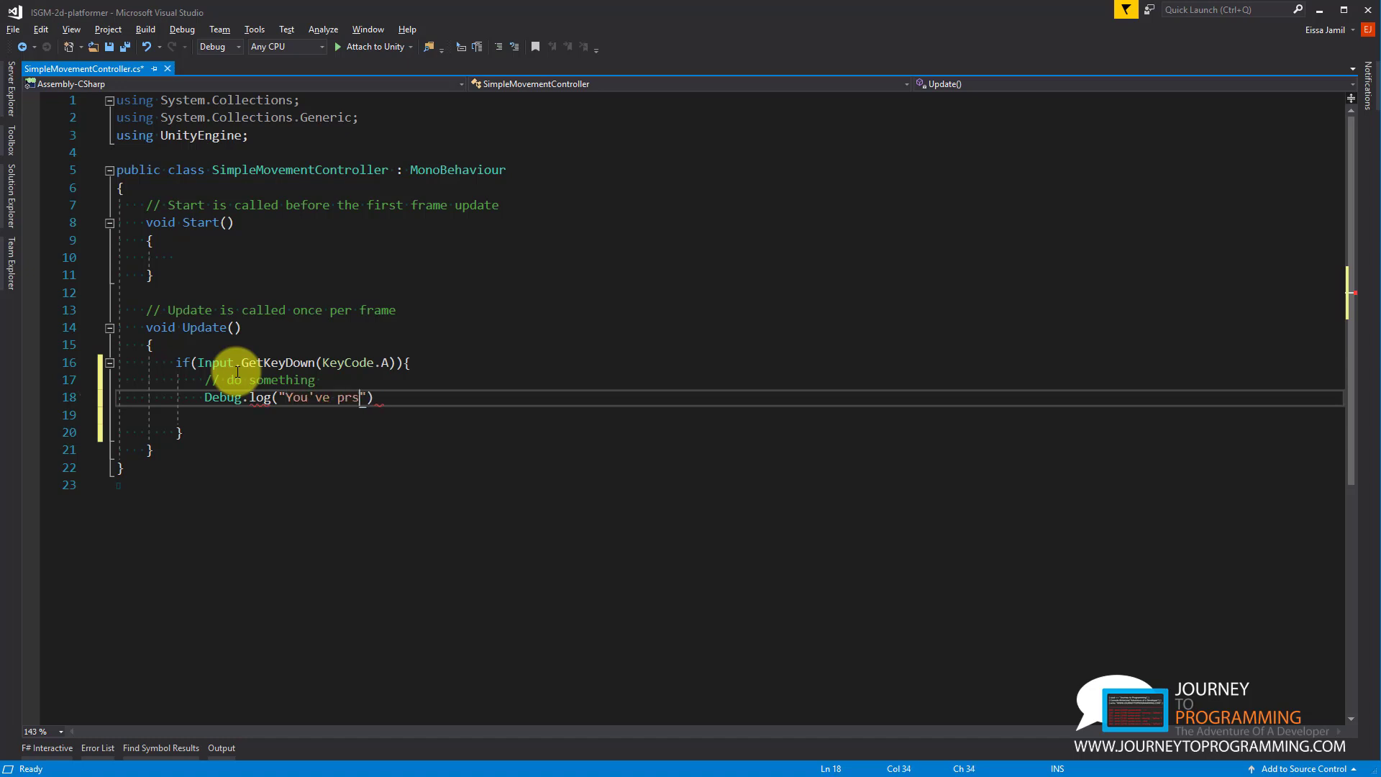
text(he "a)
key(BackSpace)
key(BackSpace)
text(A key");)
key(Return)
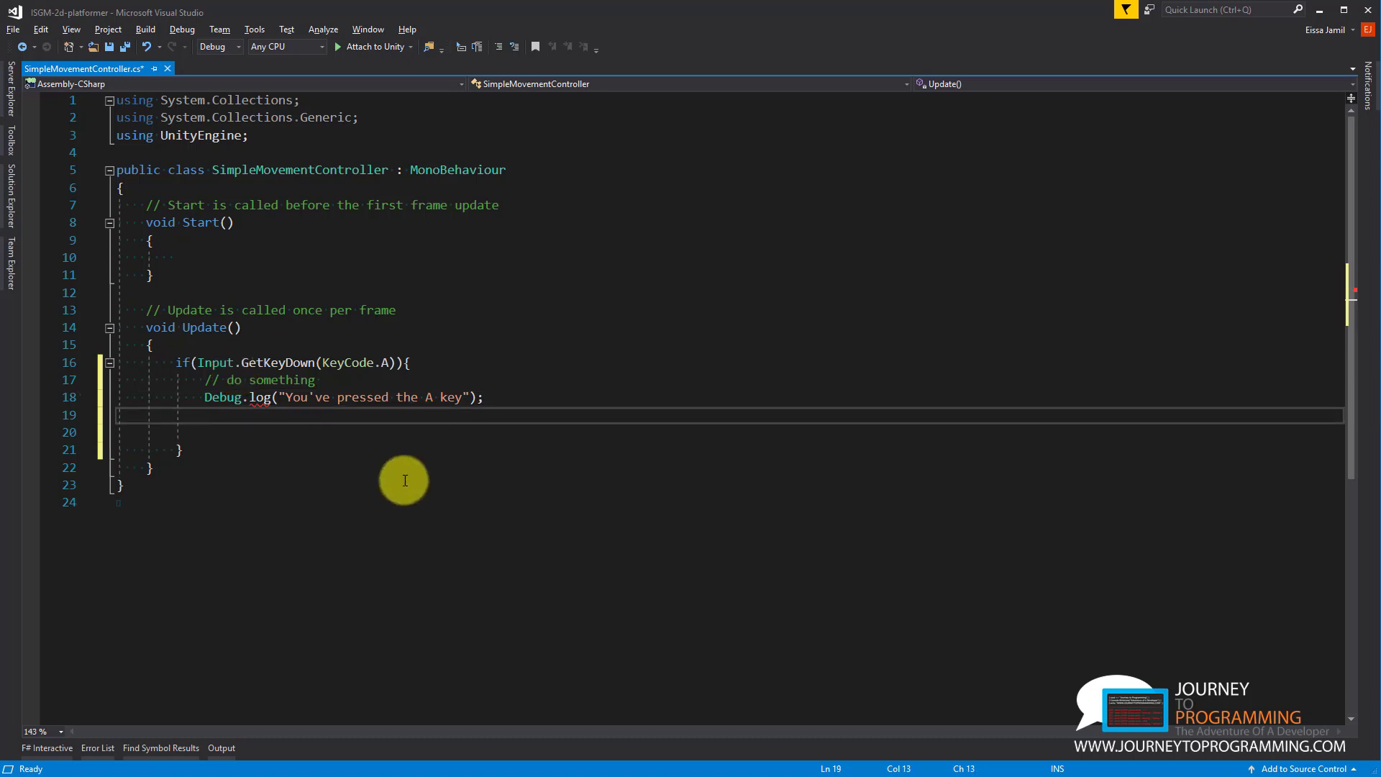
- Correct the capitalization of the debug call to Debug.Log
click(264, 397)
key(Left)
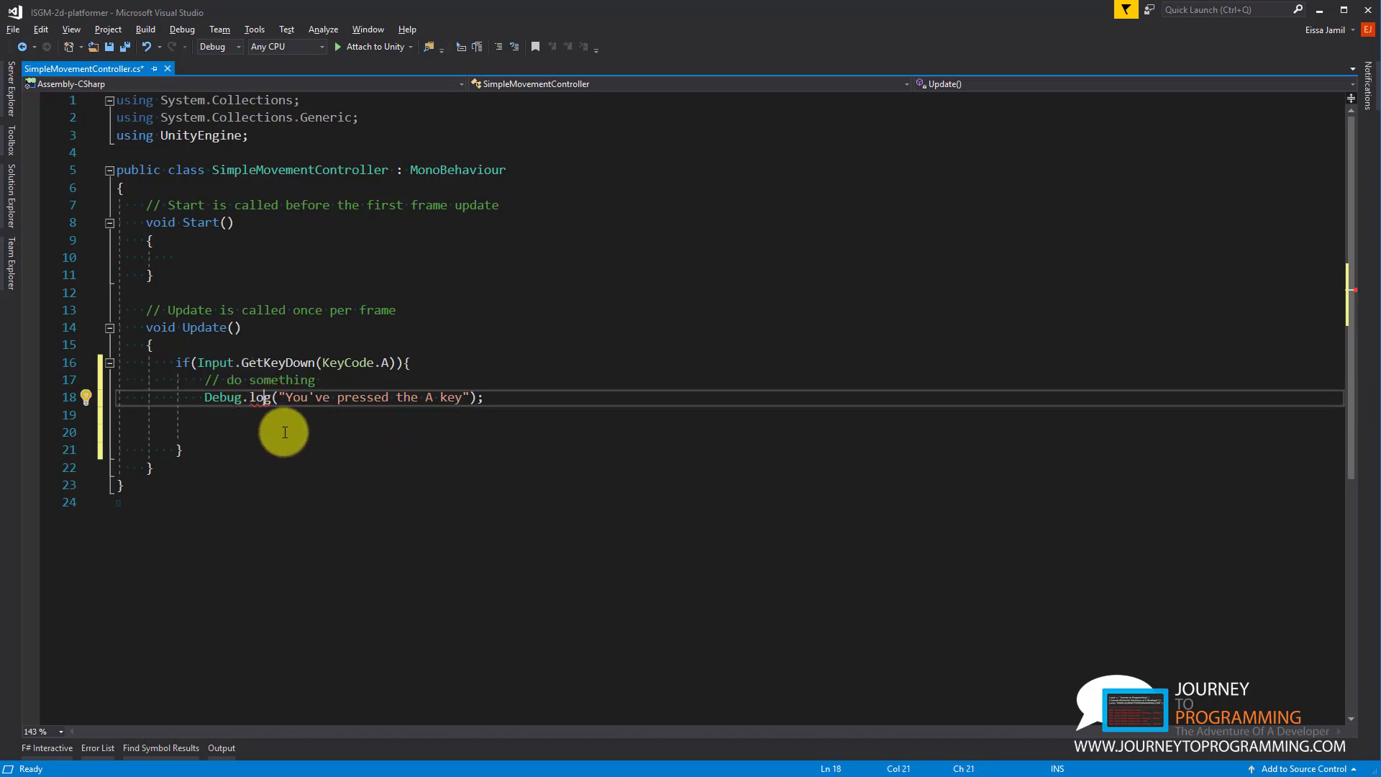
key(BackSpace)
text(L)
- Add print("You've pressed the A key (2)"); below the Debug.Log line and save the script
click(309, 421)
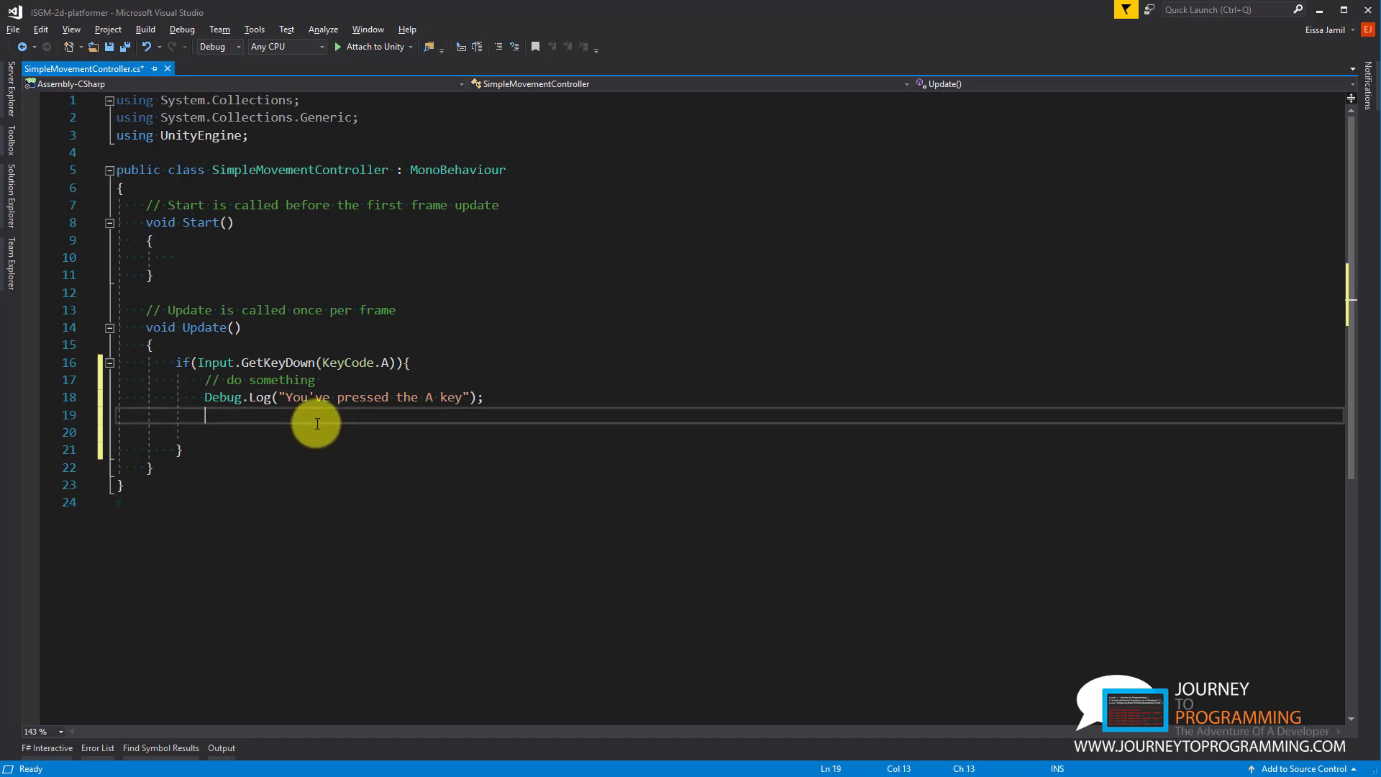
text(print[ri)
key(BackSpace)
key(BackSpace)
key(BackSpace)
text(()
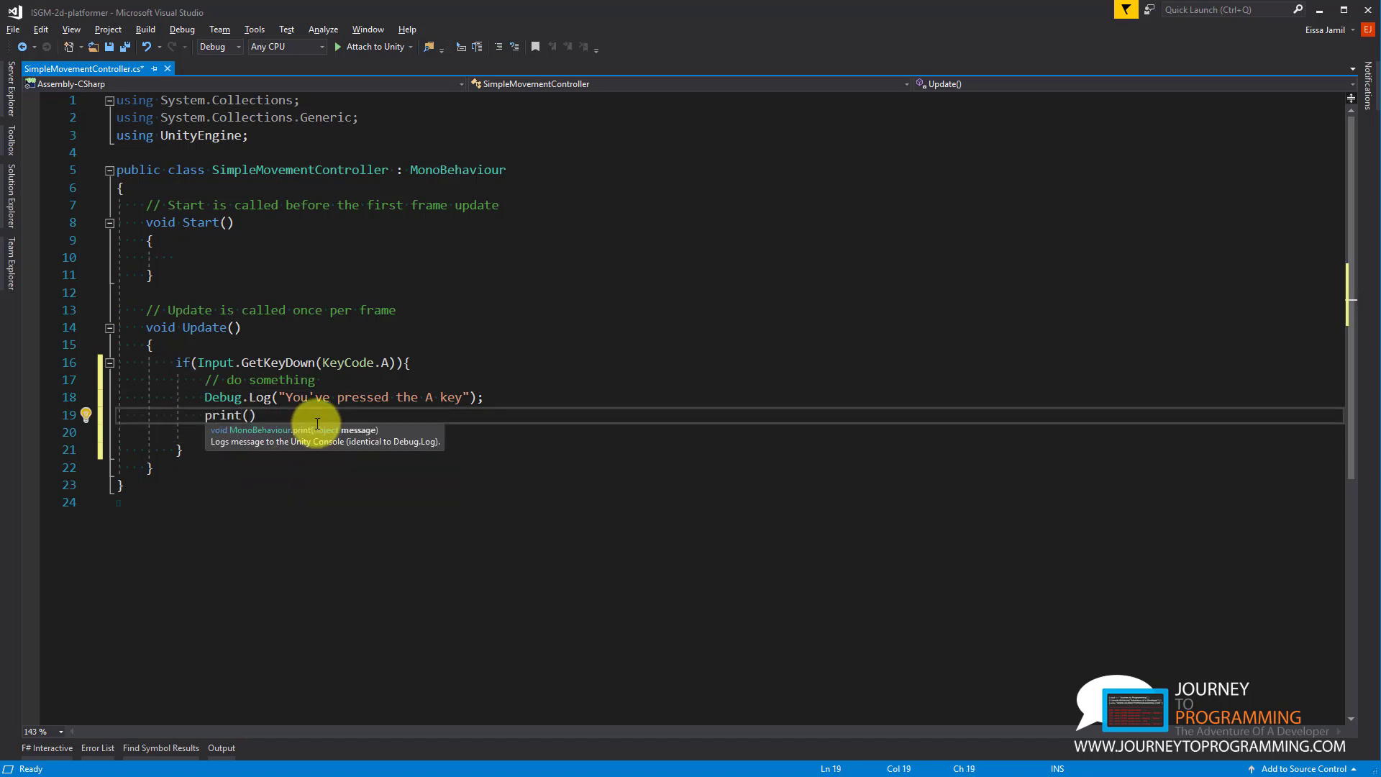
text("You've pressed the A key ()
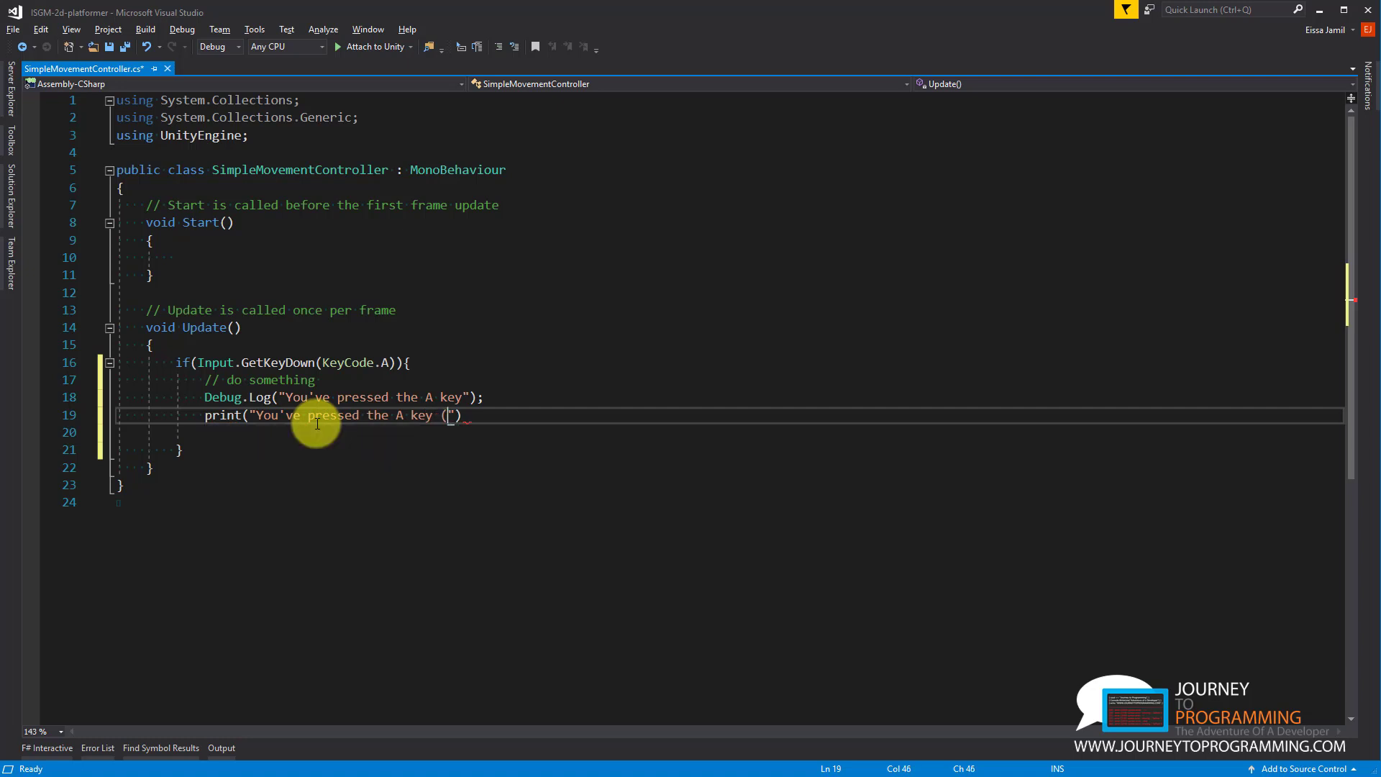
text(2)");)
key(ctrl+s)
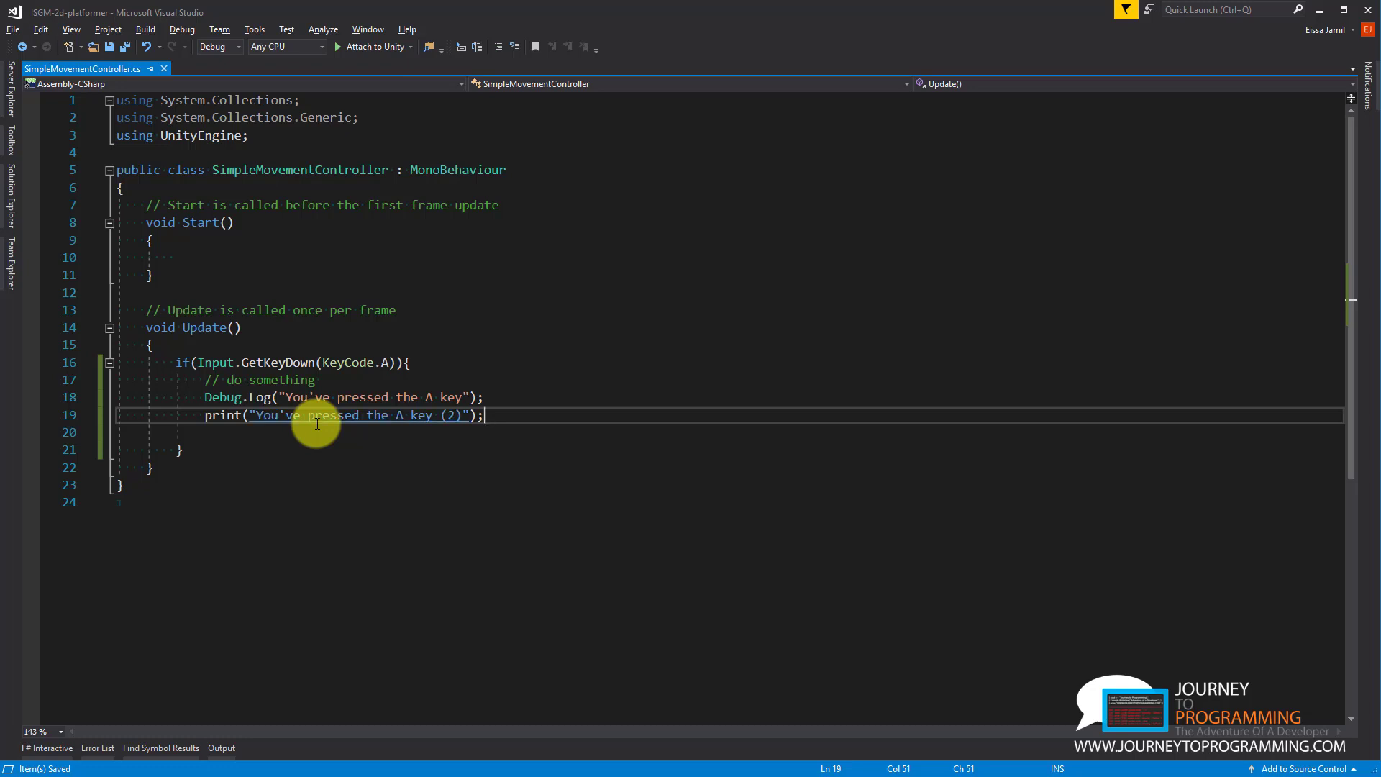
- Above the if statement, start the comment "// Detected if a user has pressed the A key on the keyboard at the frame in which"
click(247, 343)
key(Return)
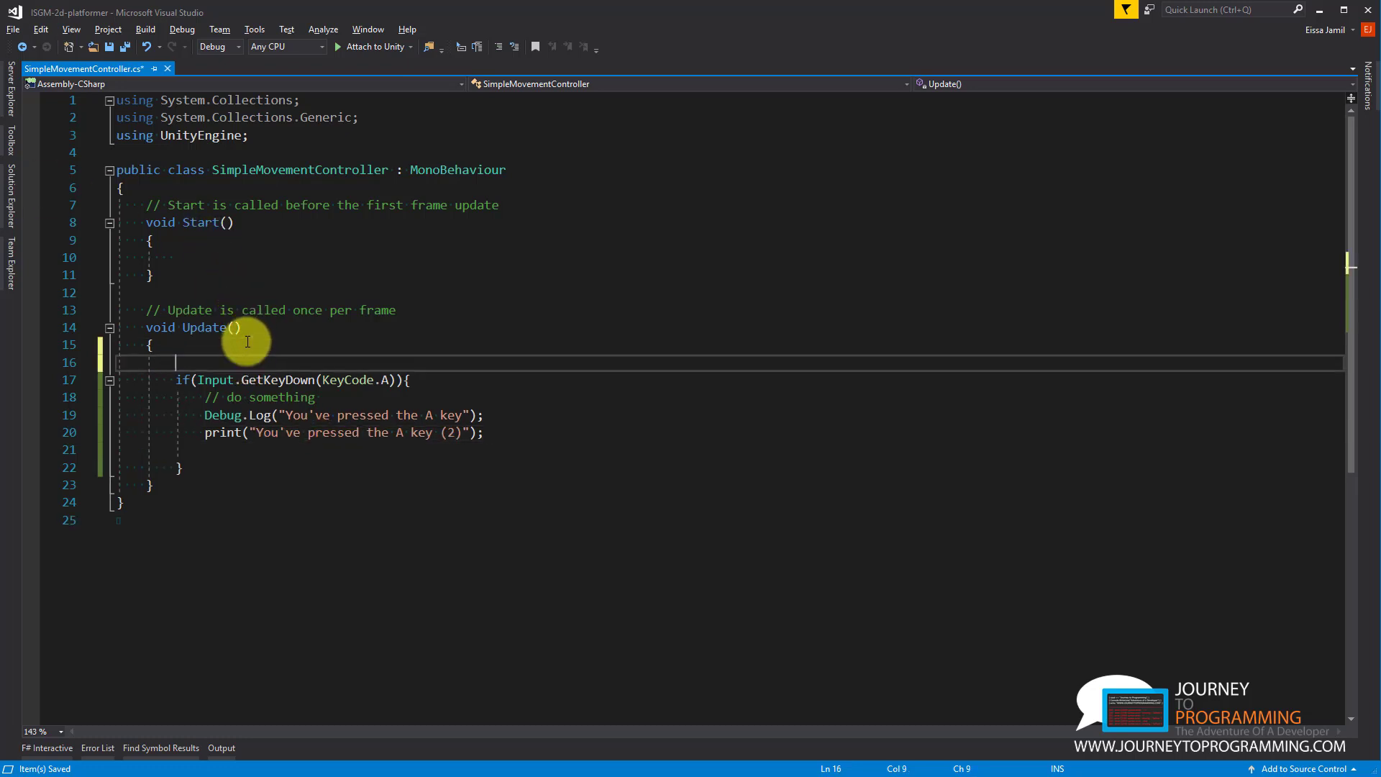
text(// Detected if a user has pressed the A)
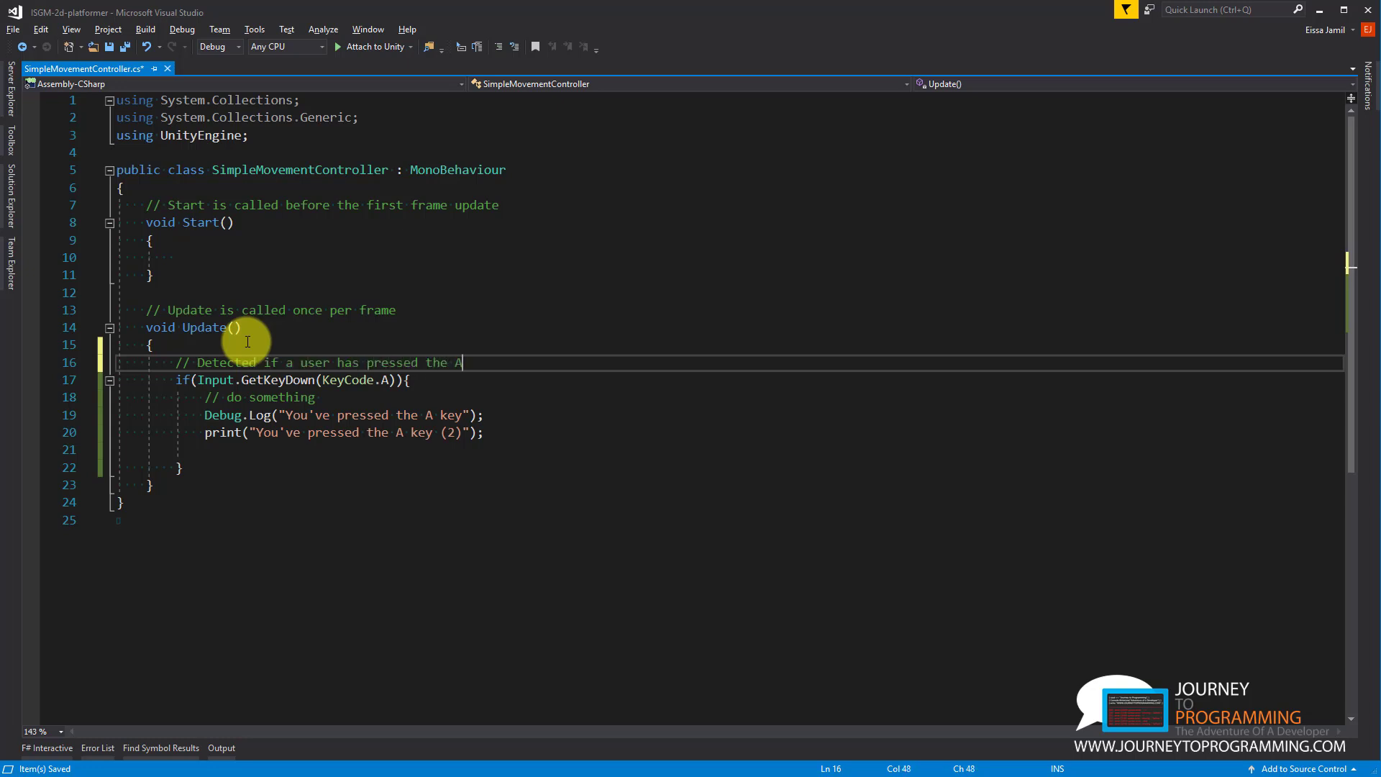
text( key on the keyboard at the frame in which is)
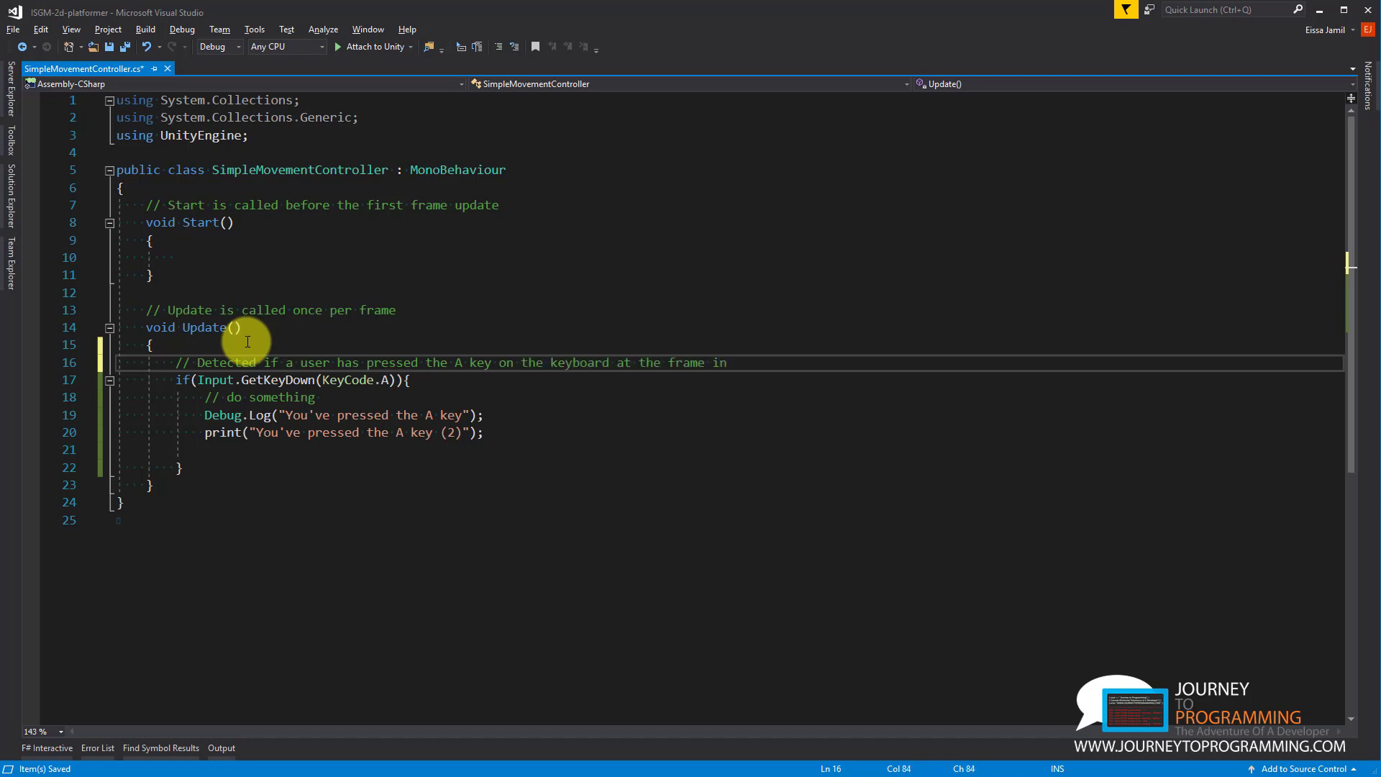
- Complete the comment so it ends with "in which its been pressed down." and save the script
key(BackSpace)
text(ts )
text(being run)
key(BackSpace)
key(BackSpace)
key(BackSpace)
key(BackSpace)
key(BackSpace)
key(BackSpace)
key(BackSpace)
text(en pressed down.)
key(ctrl+s)
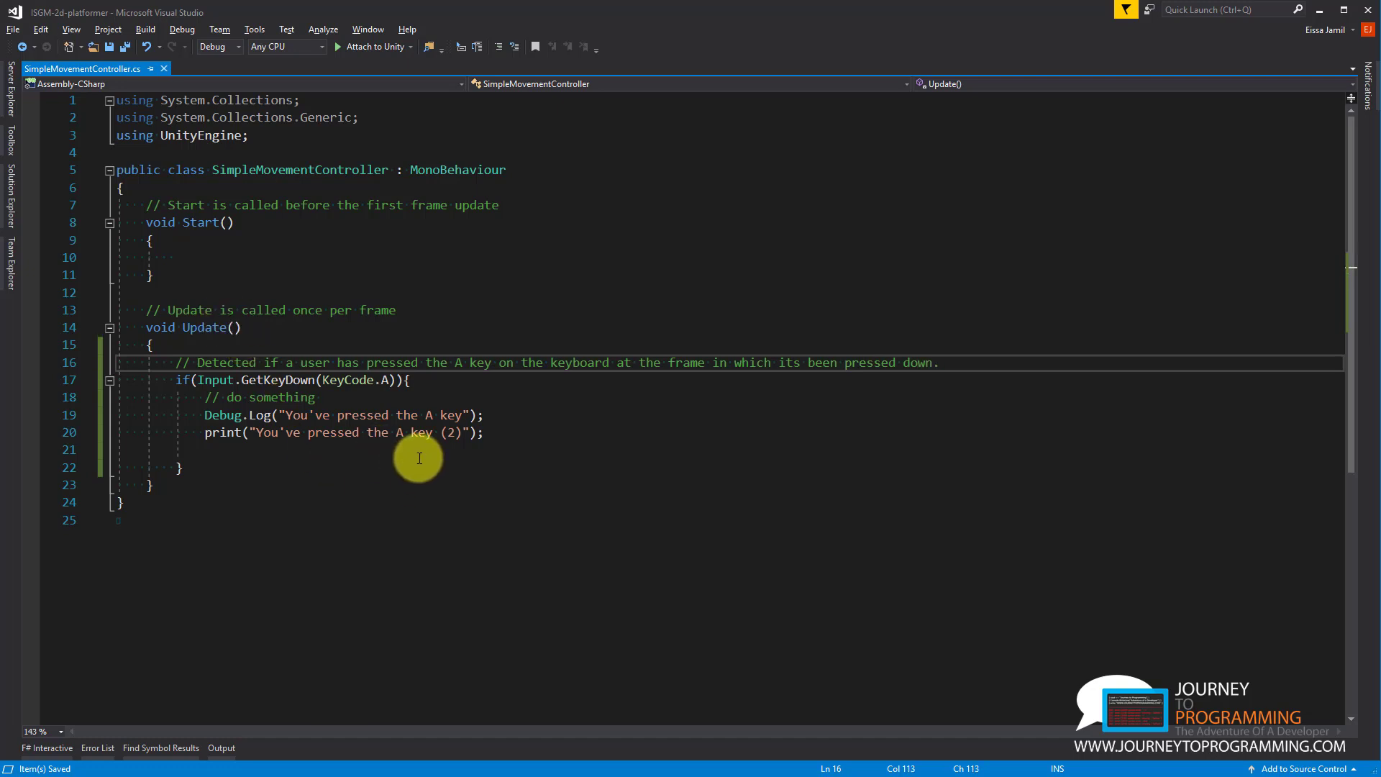
- Switch to Unity and widen the Hierarchy, Console and Project area at the expense of the Game and Scene views
drag(663, 521, 94, 153)
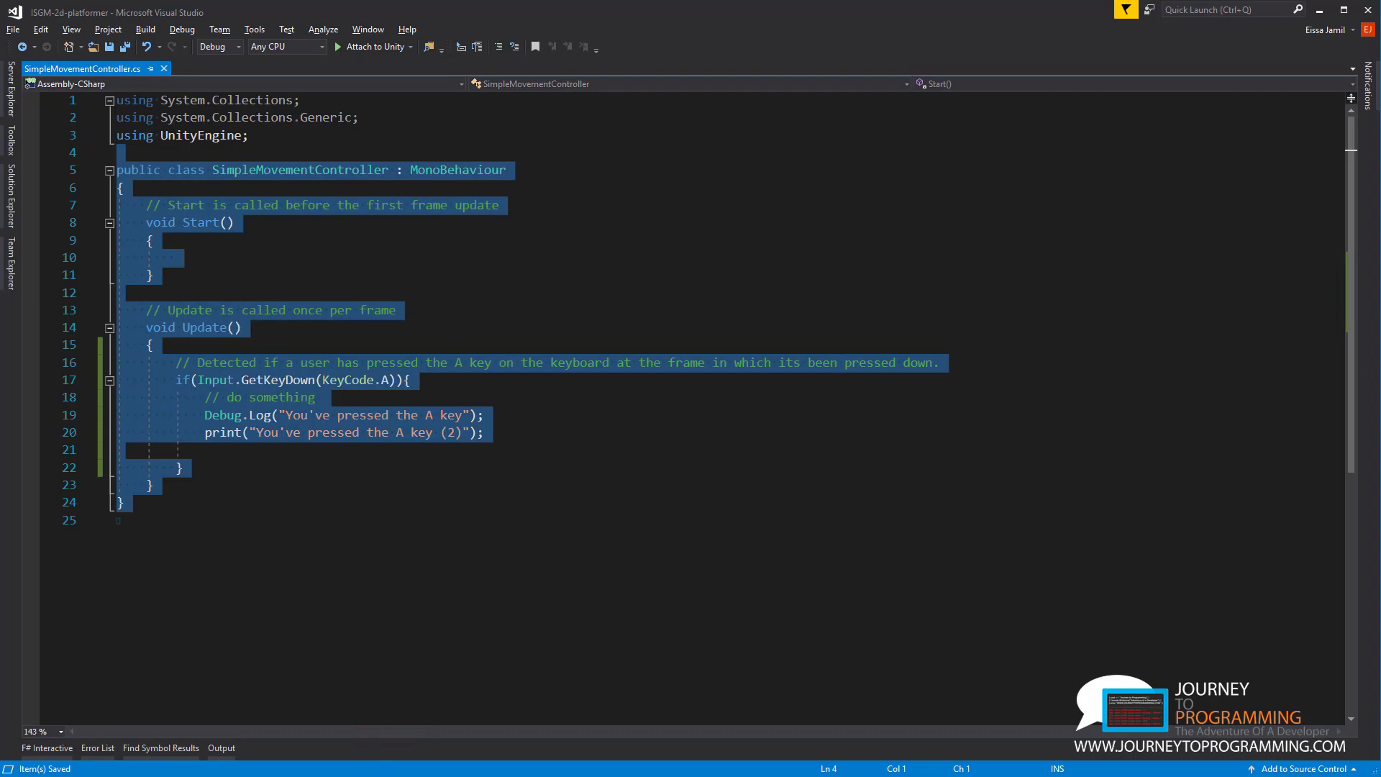
key(alt+Tab)
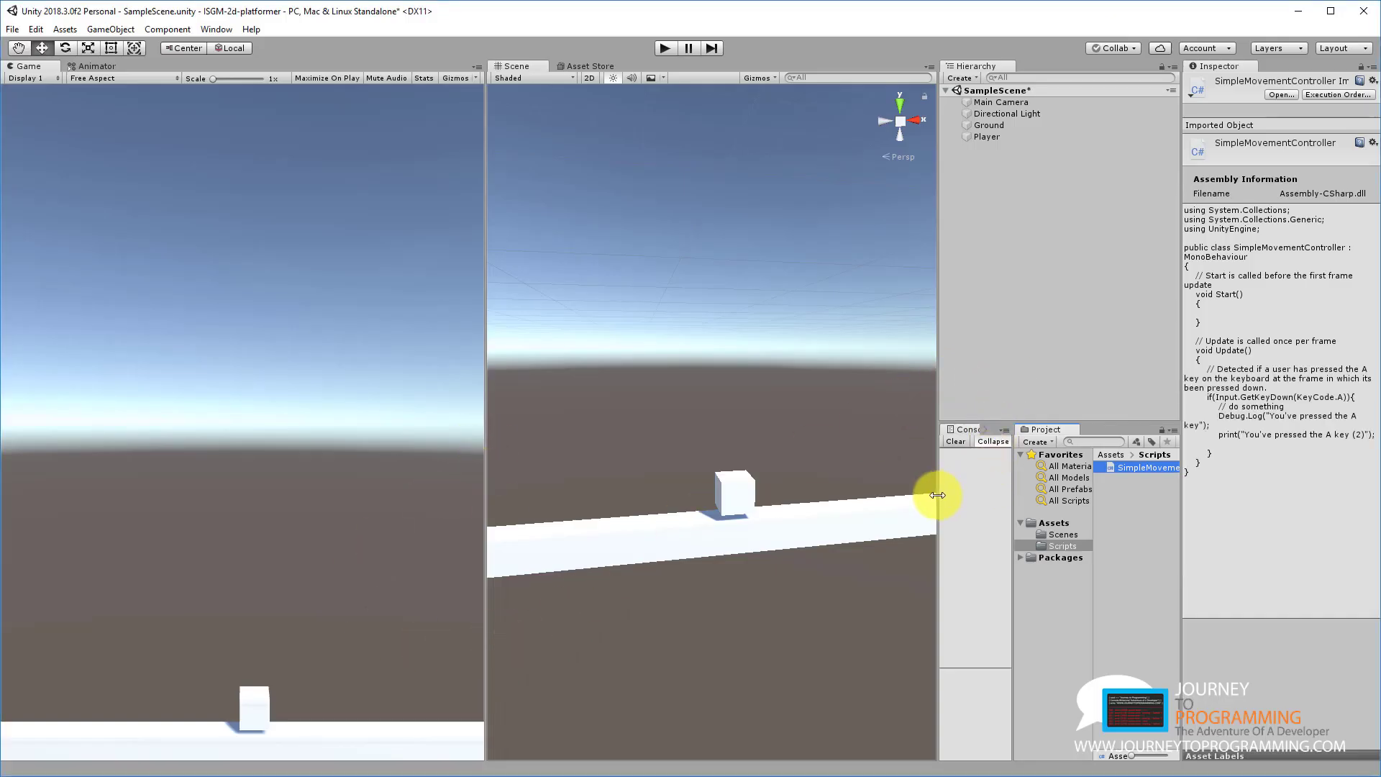
drag(938, 477, 828, 486)
drag(934, 481, 980, 477)
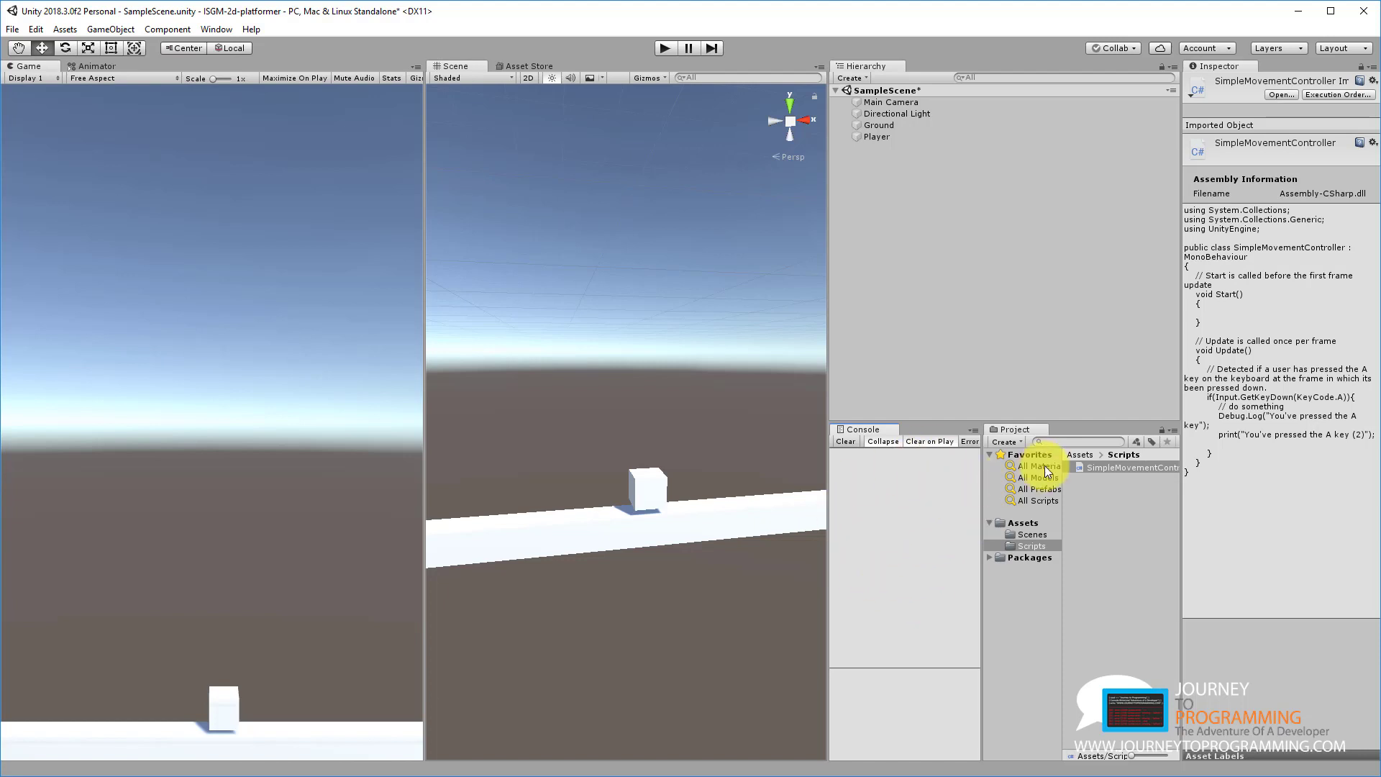
- Attach the SimpleMovementController script to the Player object and save the scene
click(905, 136)
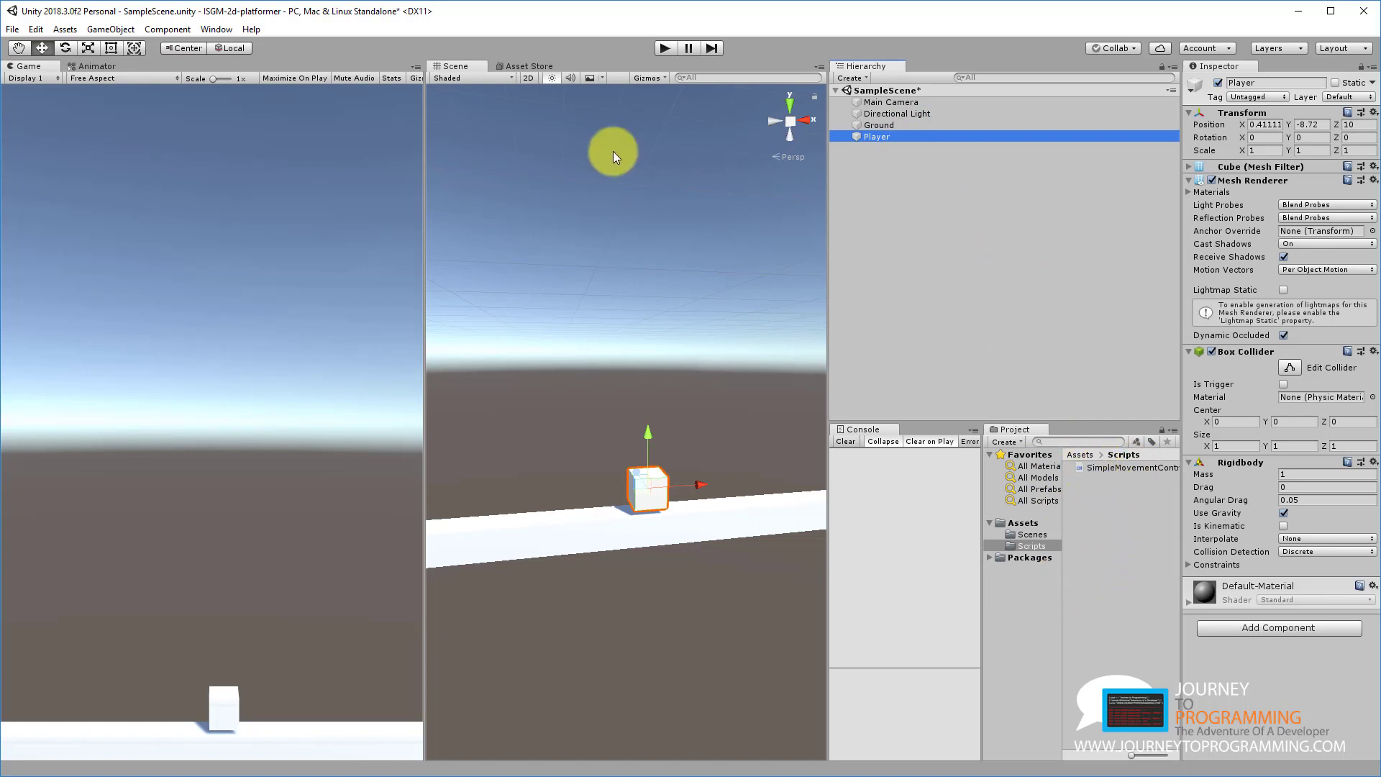
drag(1121, 472, 1295, 687)
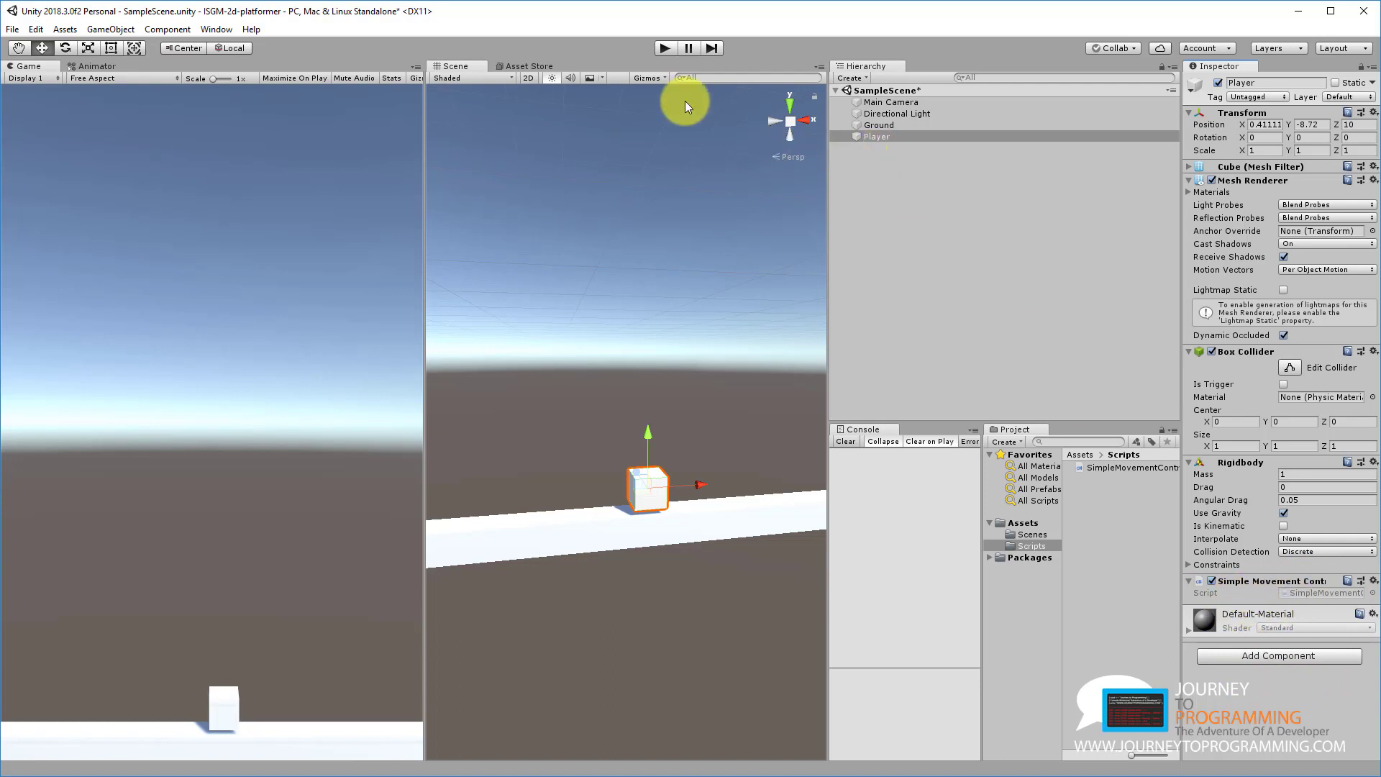
key(ctrl+s)
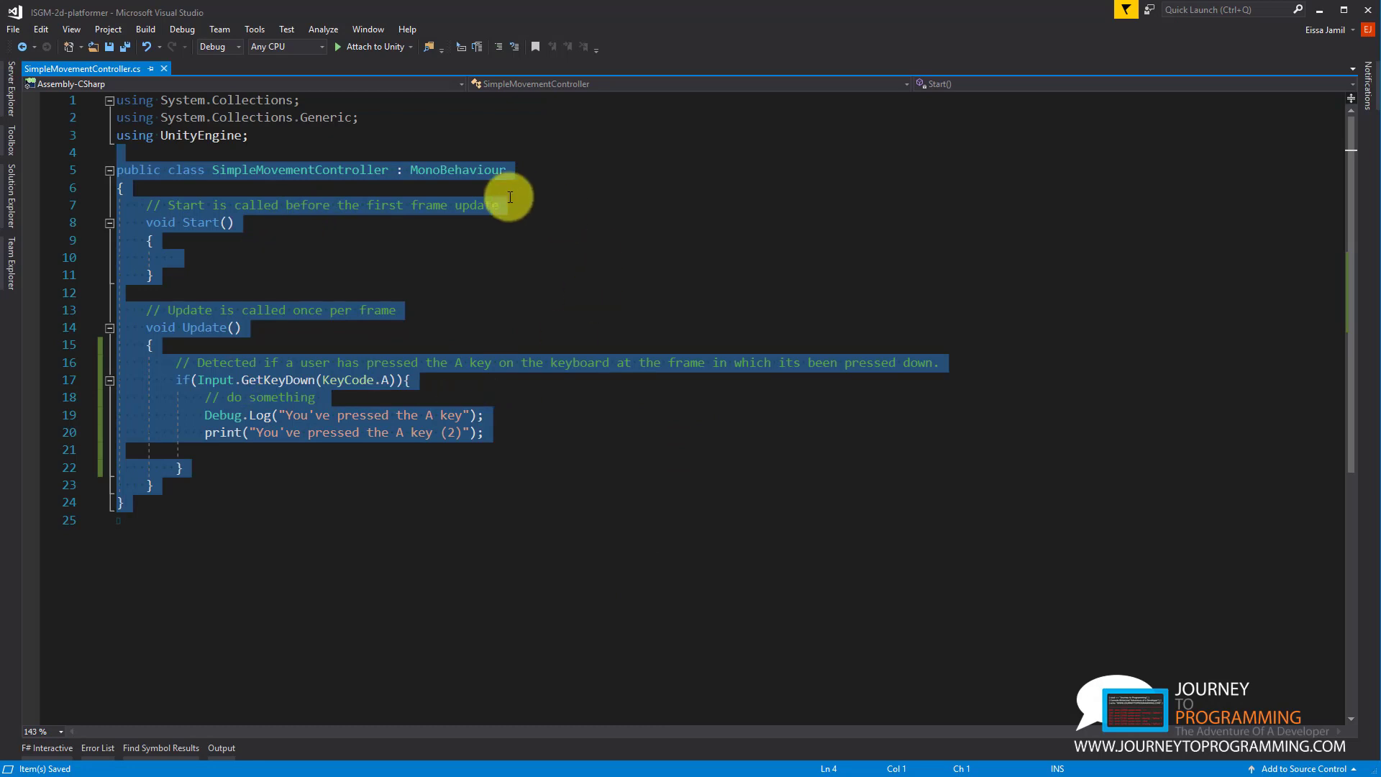
- Review the script in Visual Studio, highlighting the whole Update method and its if block
click(425, 194)
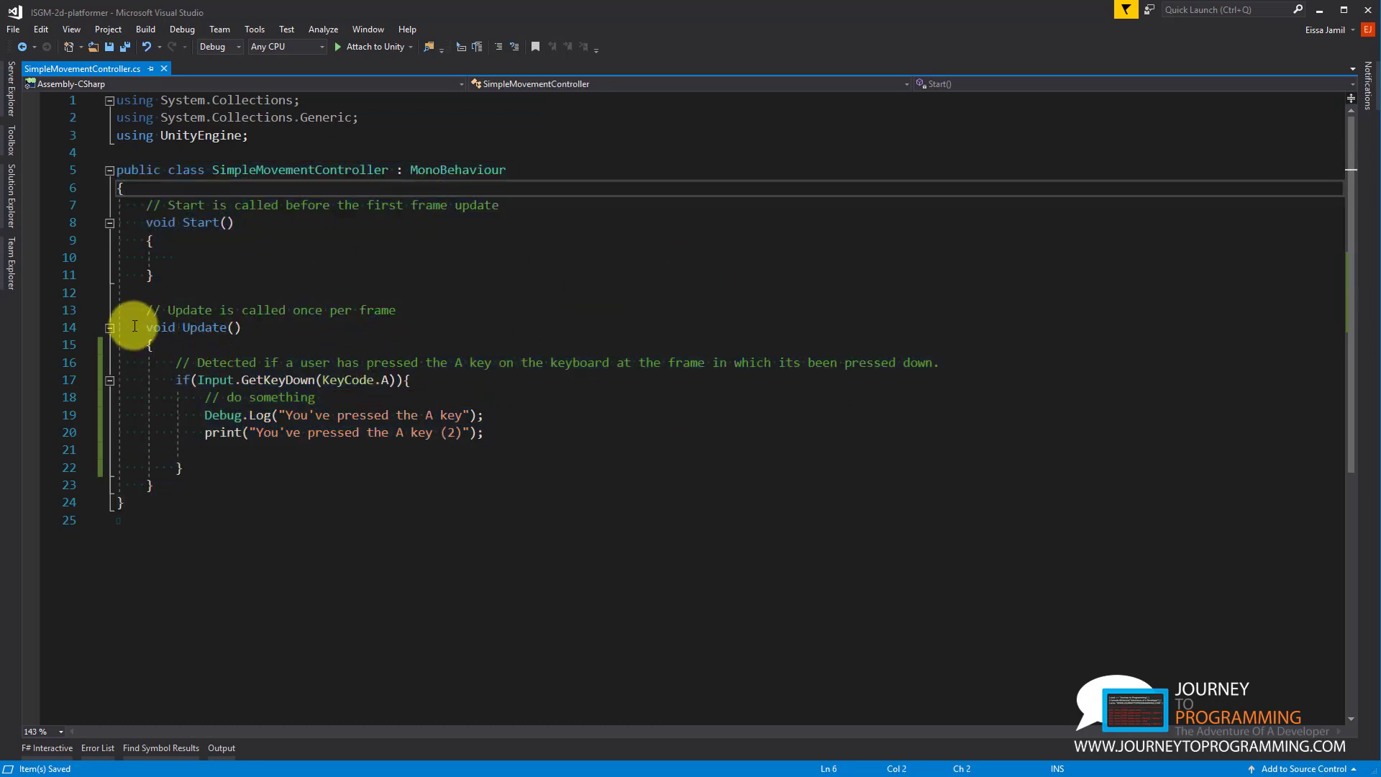
drag(135, 326, 306, 490)
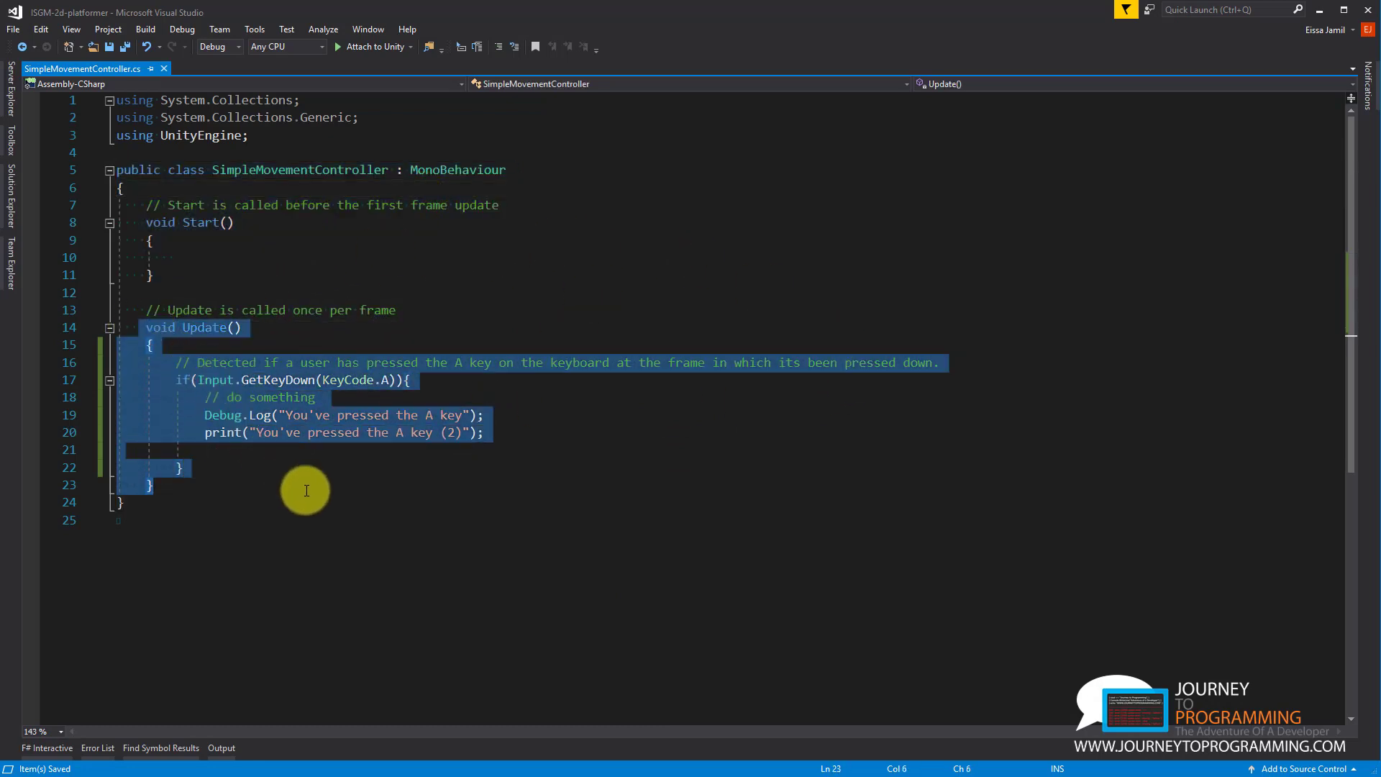
click(301, 485)
drag(175, 380, 520, 467)
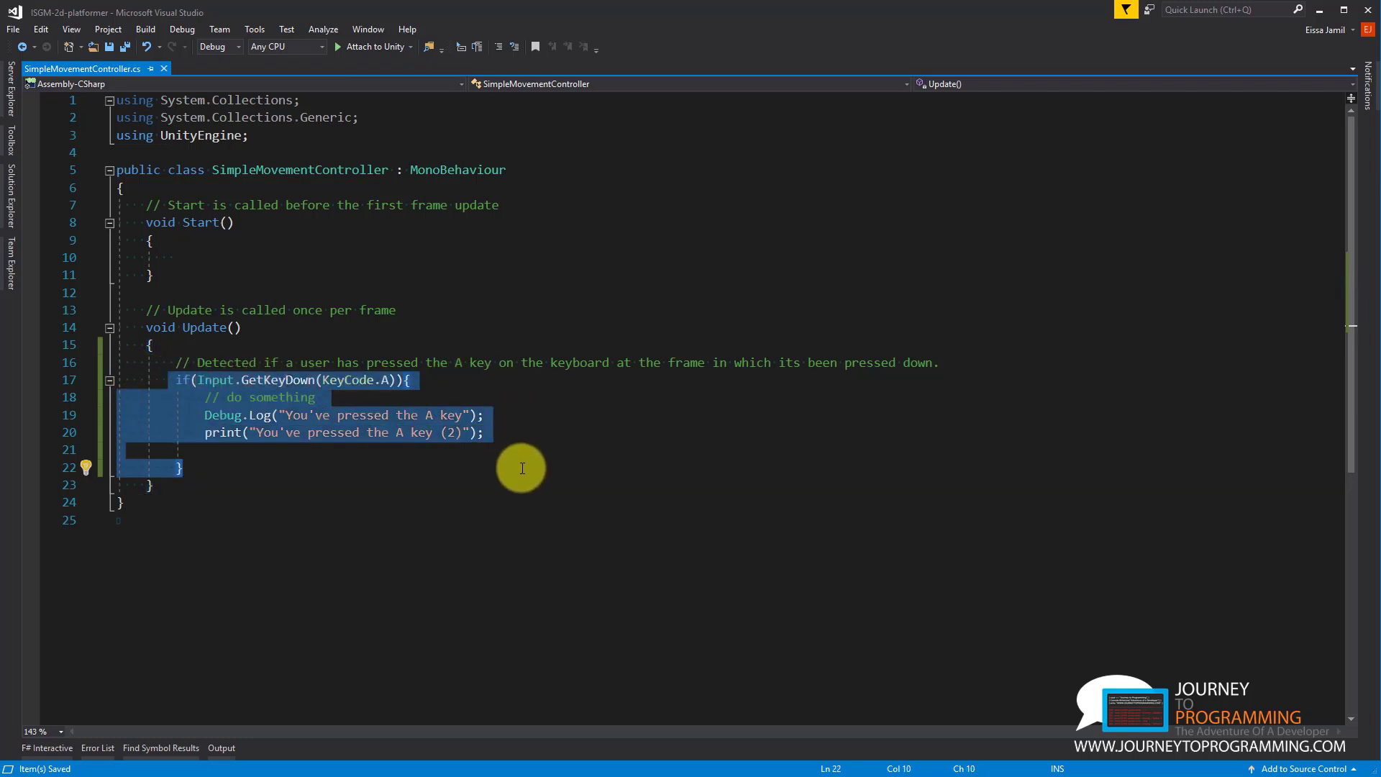
- Switch to Unity and widen the Console during a short run of the scene, ending play mode with Player selected
key(alt+Tab)
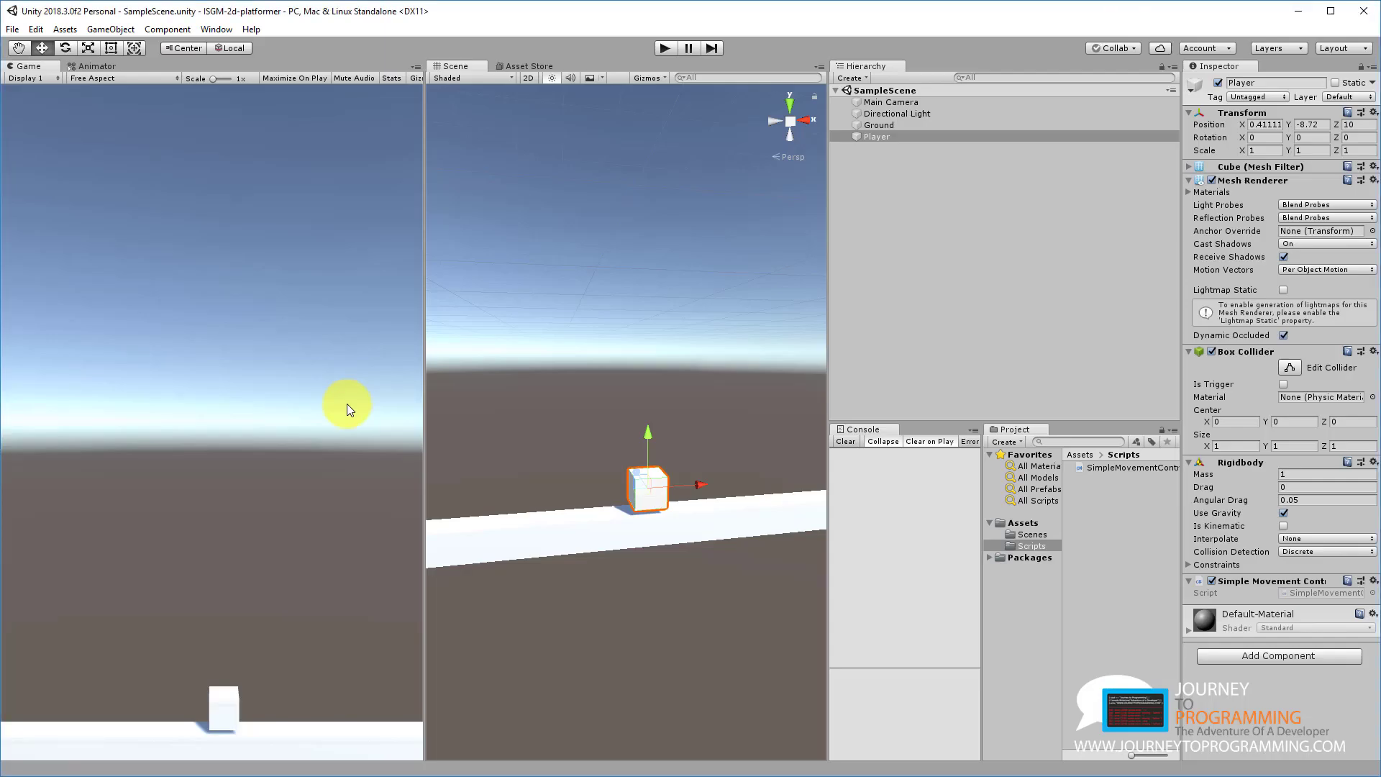
click(669, 49)
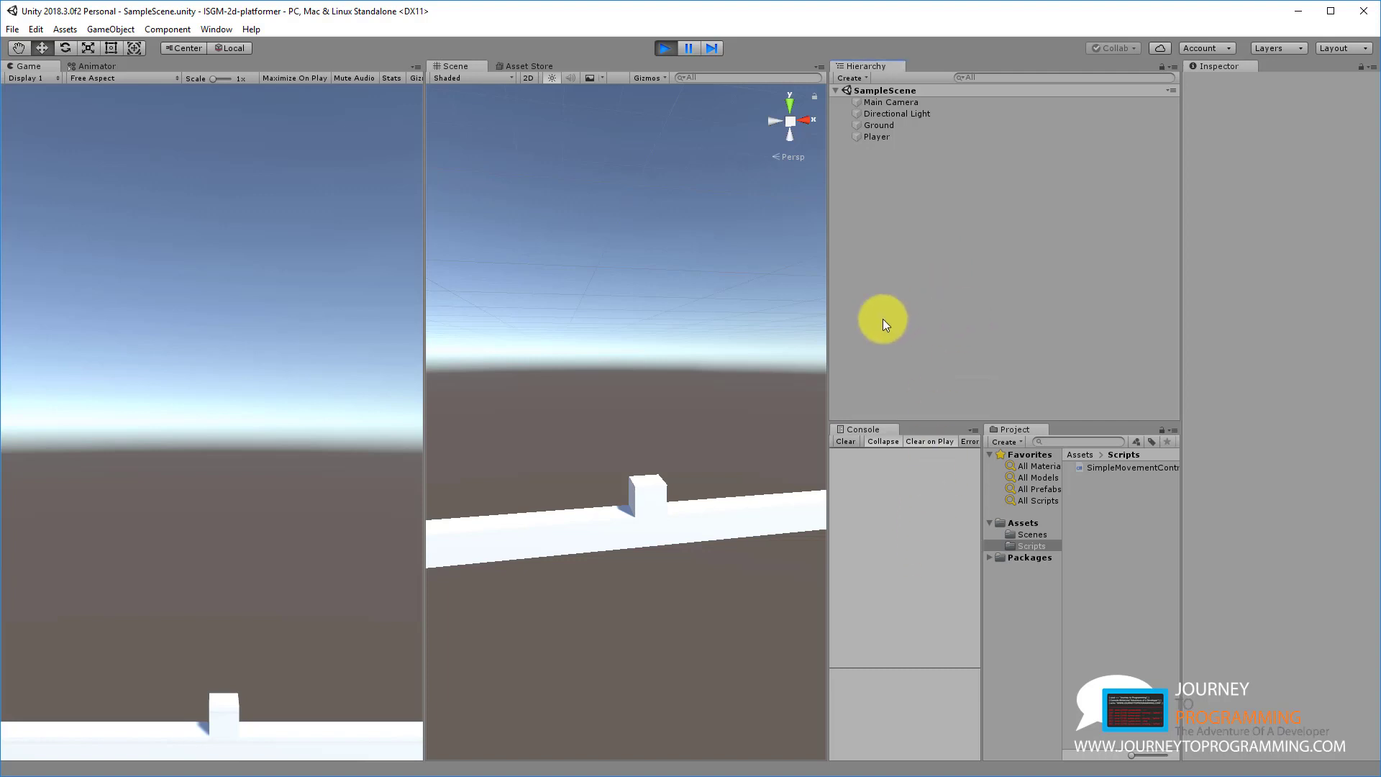
drag(824, 273, 556, 311)
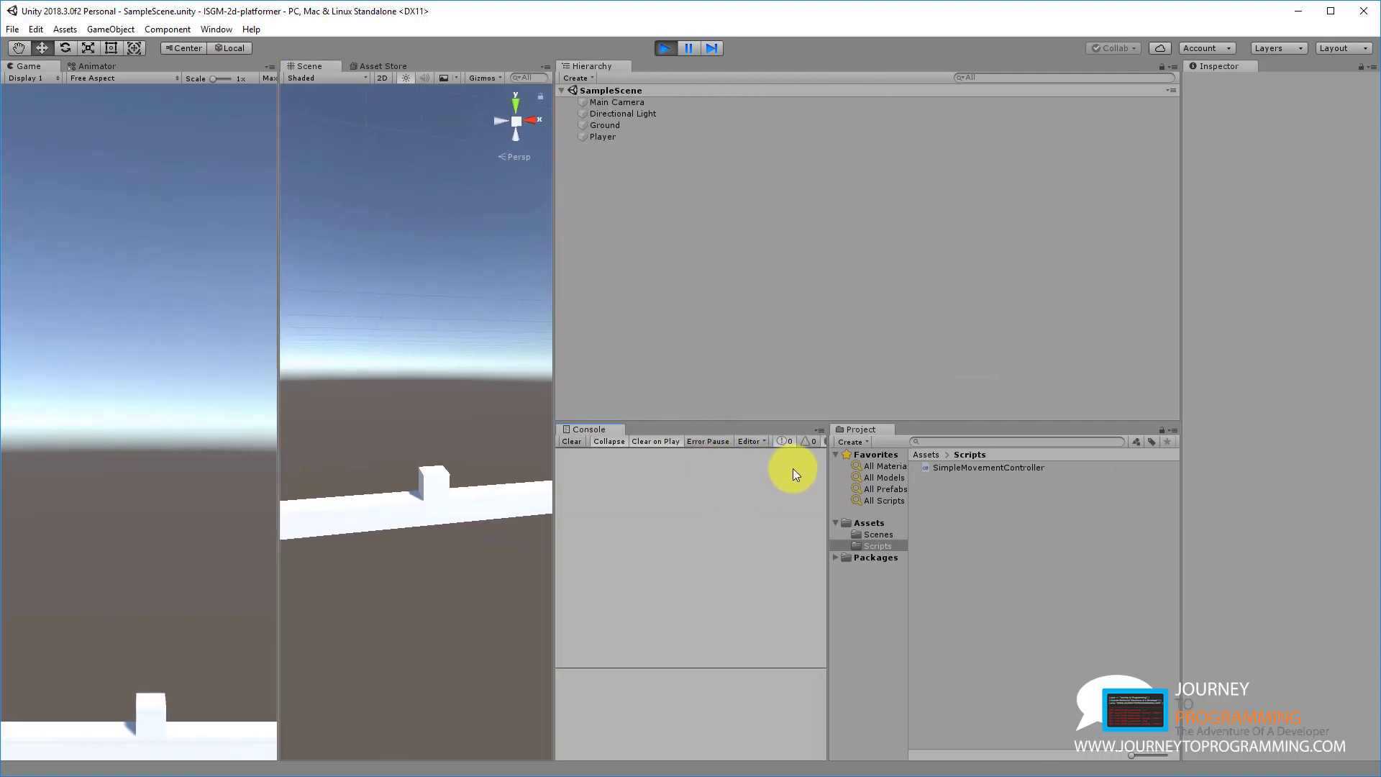
drag(829, 475, 974, 468)
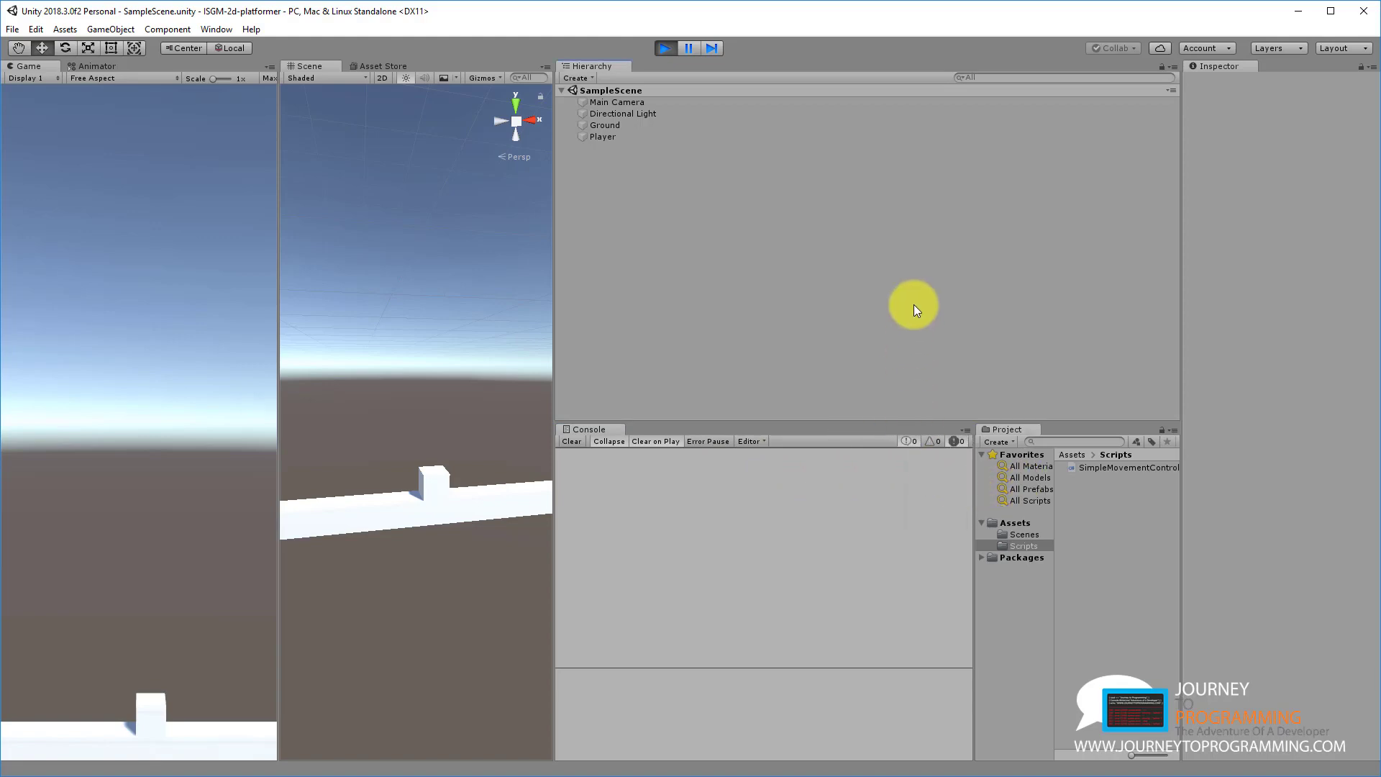
click(623, 136)
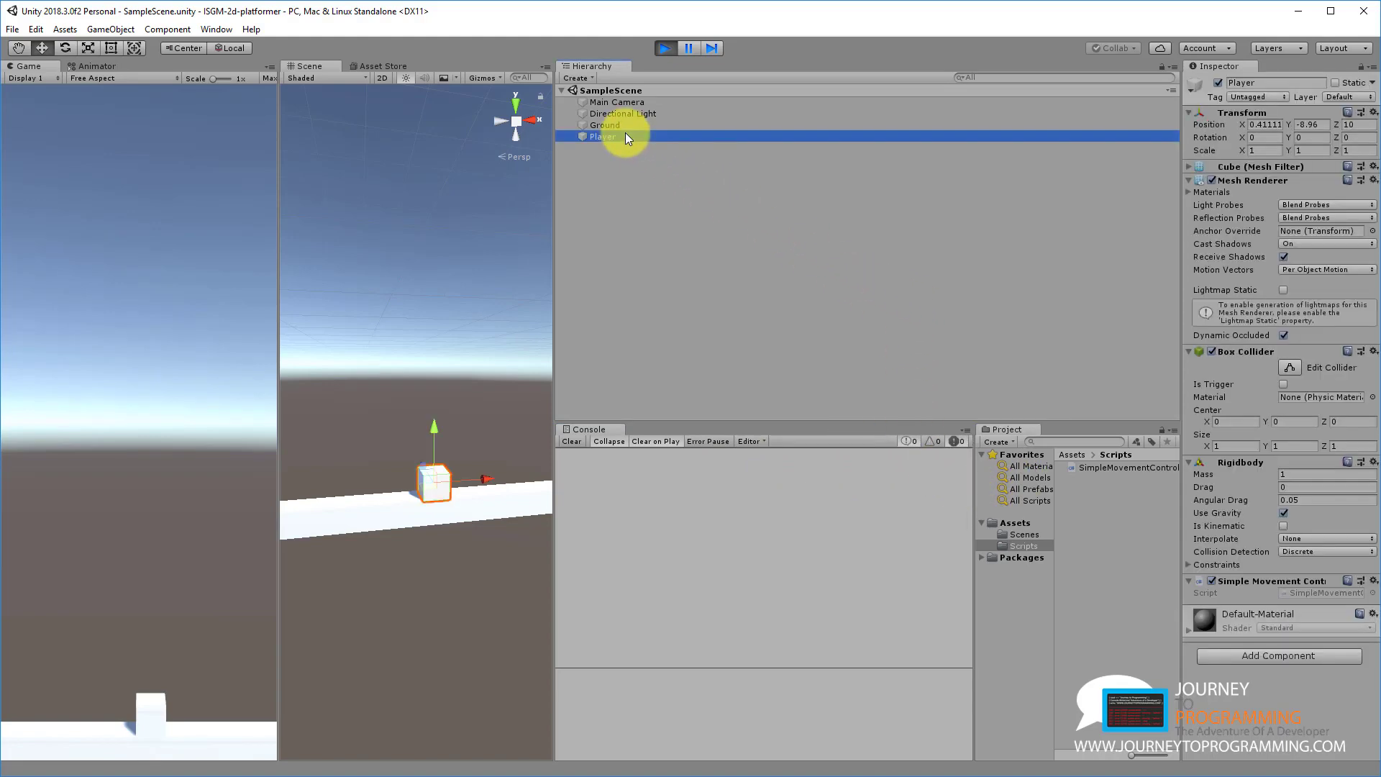
click(664, 48)
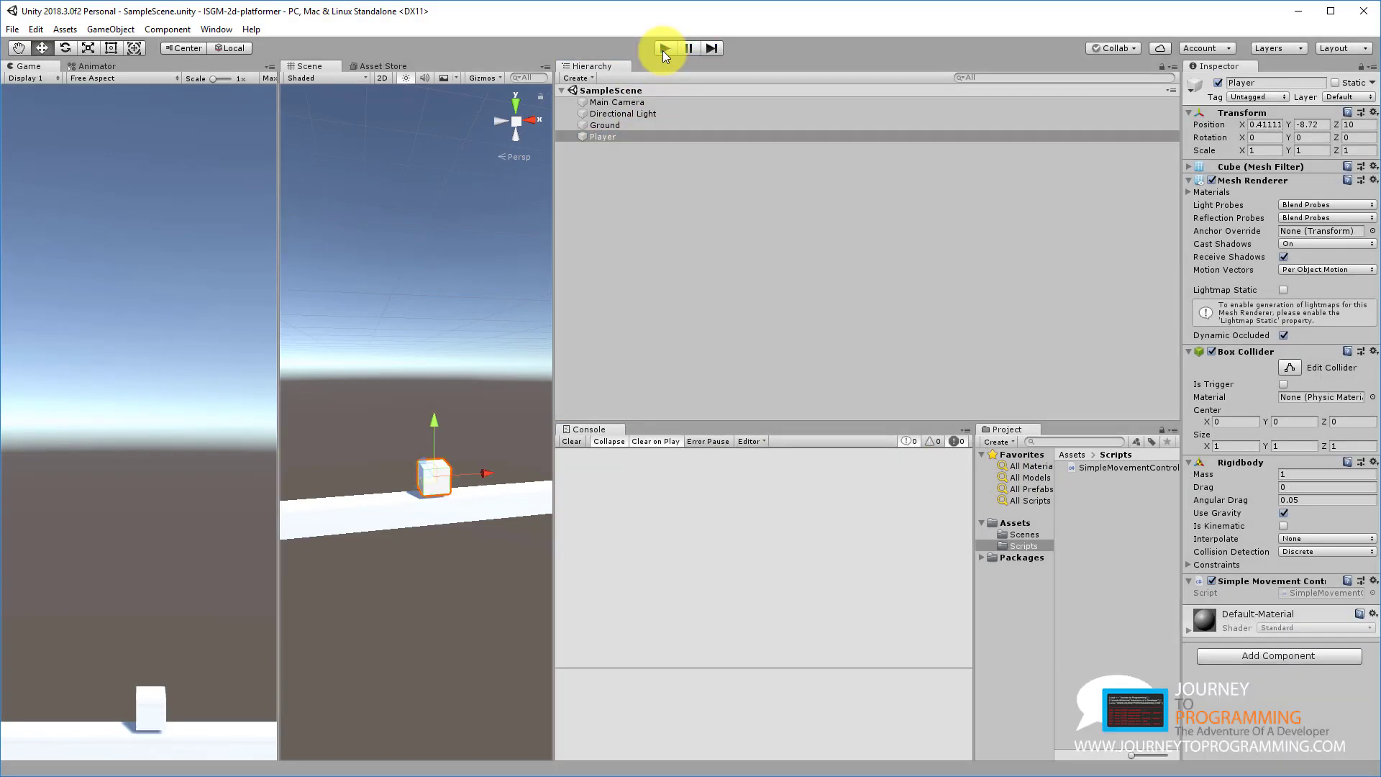
- Switch to Visual Studio, remove the blank line at the end of the if block and build the solution
key(alt+Tab)
click(464, 516)
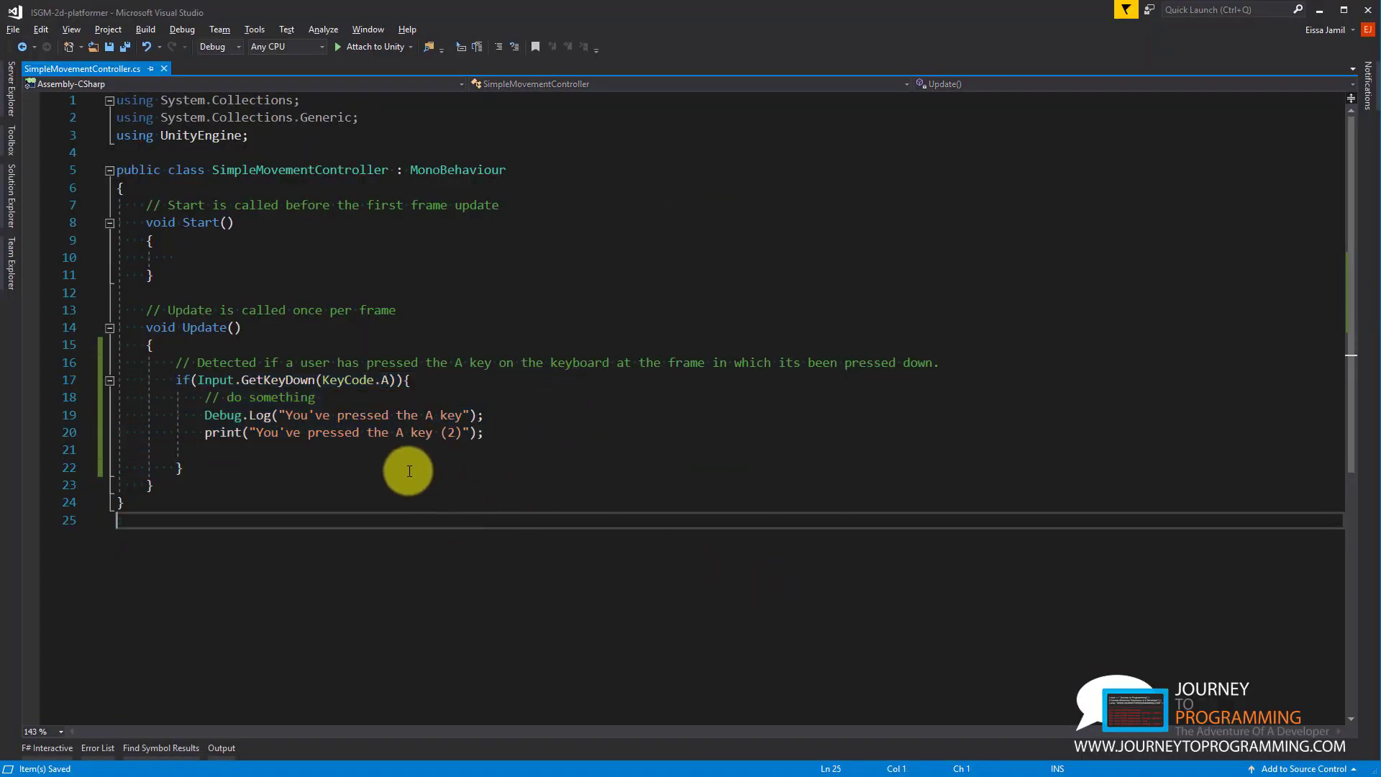
click(198, 380)
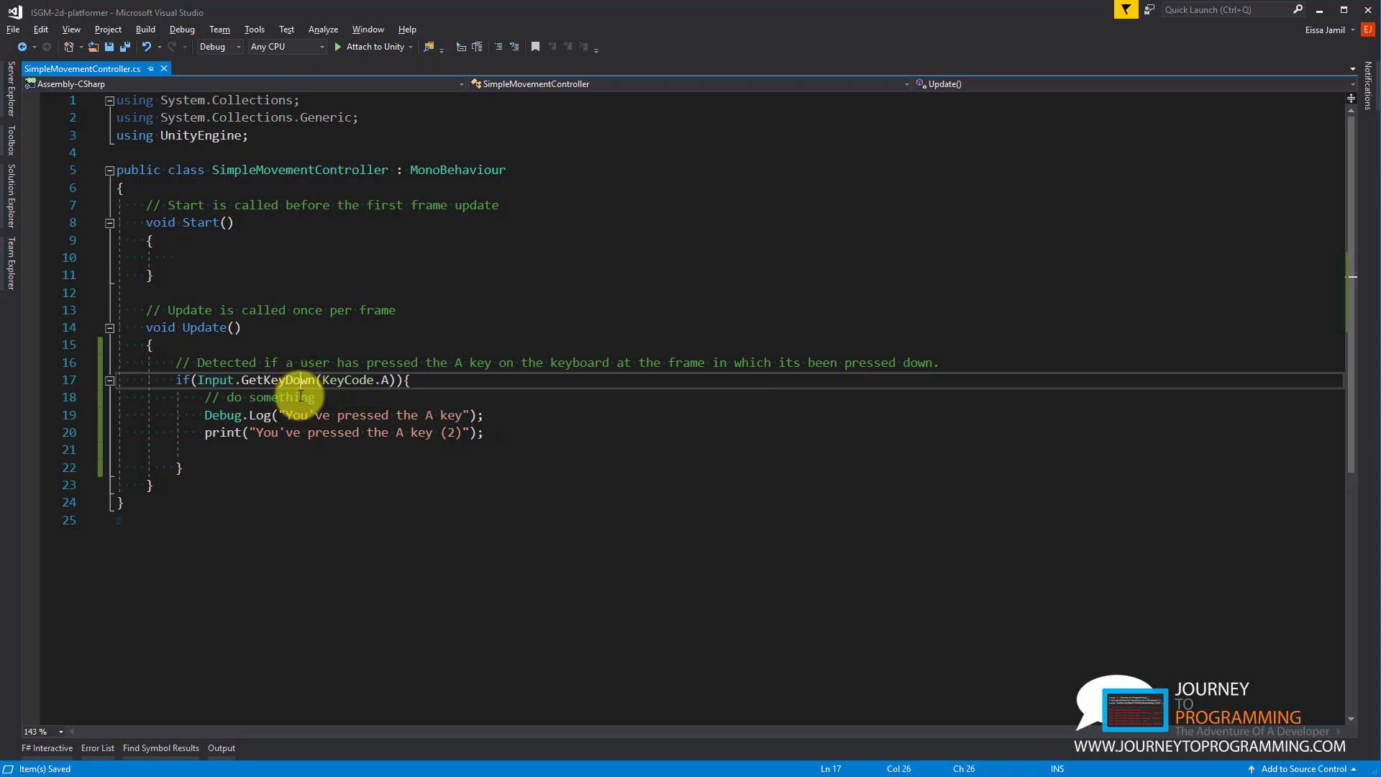
click(280, 449)
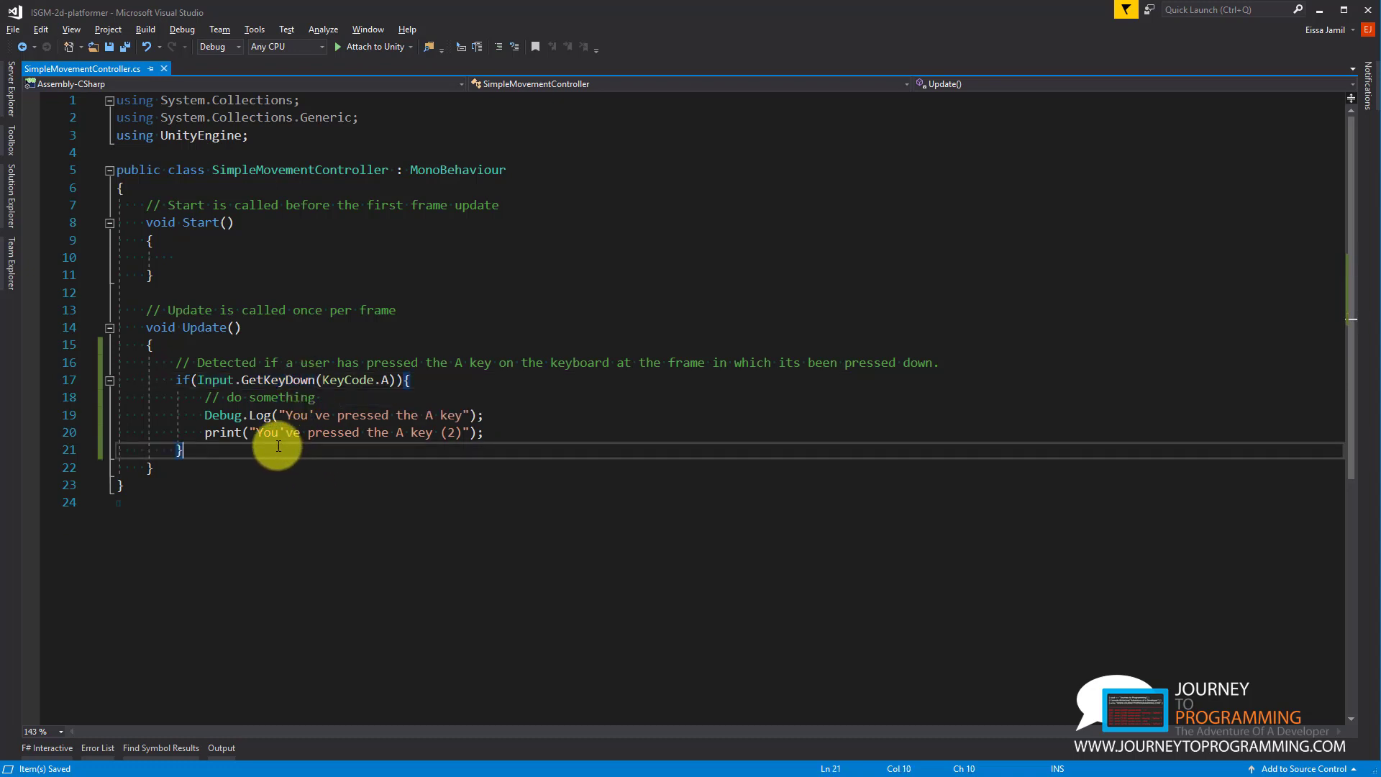
key(ctrl+x)
key(ctrl+shift+b)
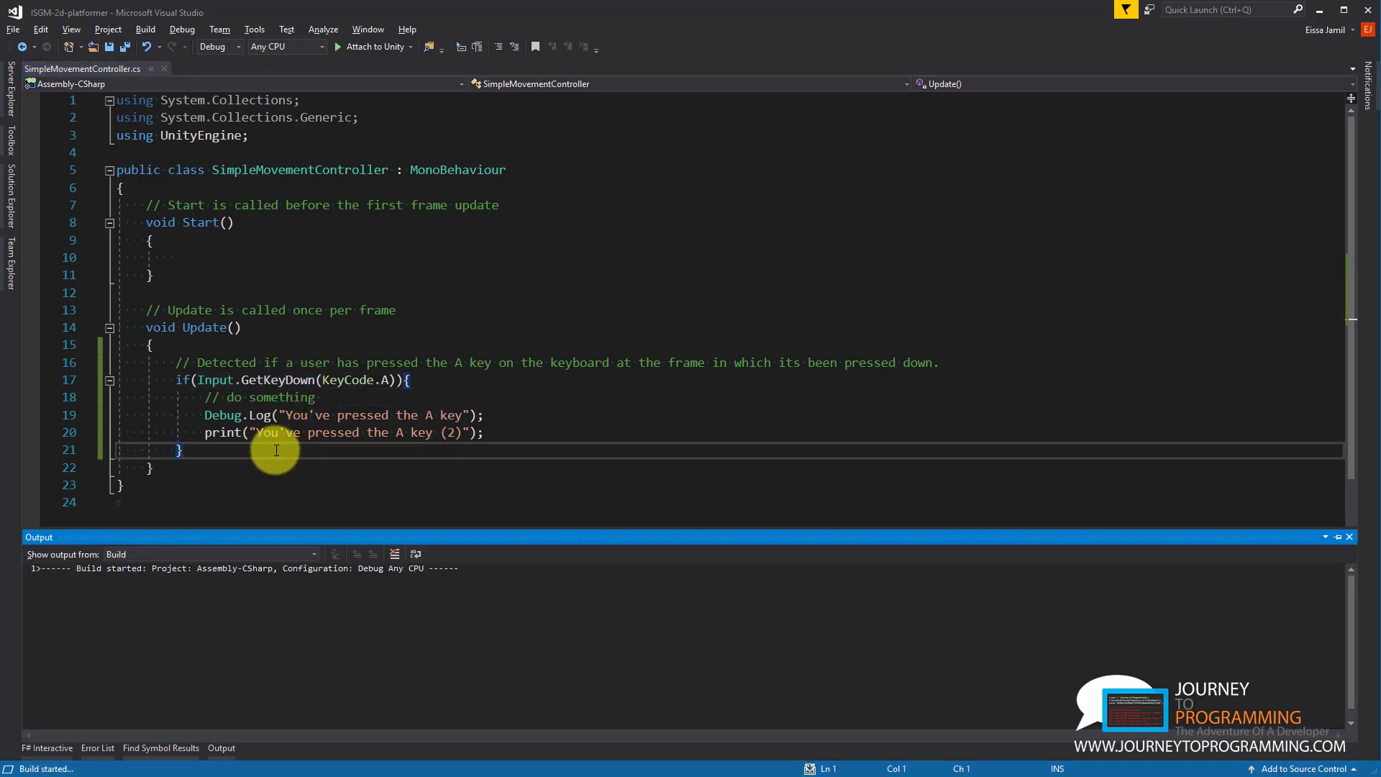
- Switch to Unity, run the scene and test the A key in the game, comparing the Console messages with the script
key(alt+Tab)
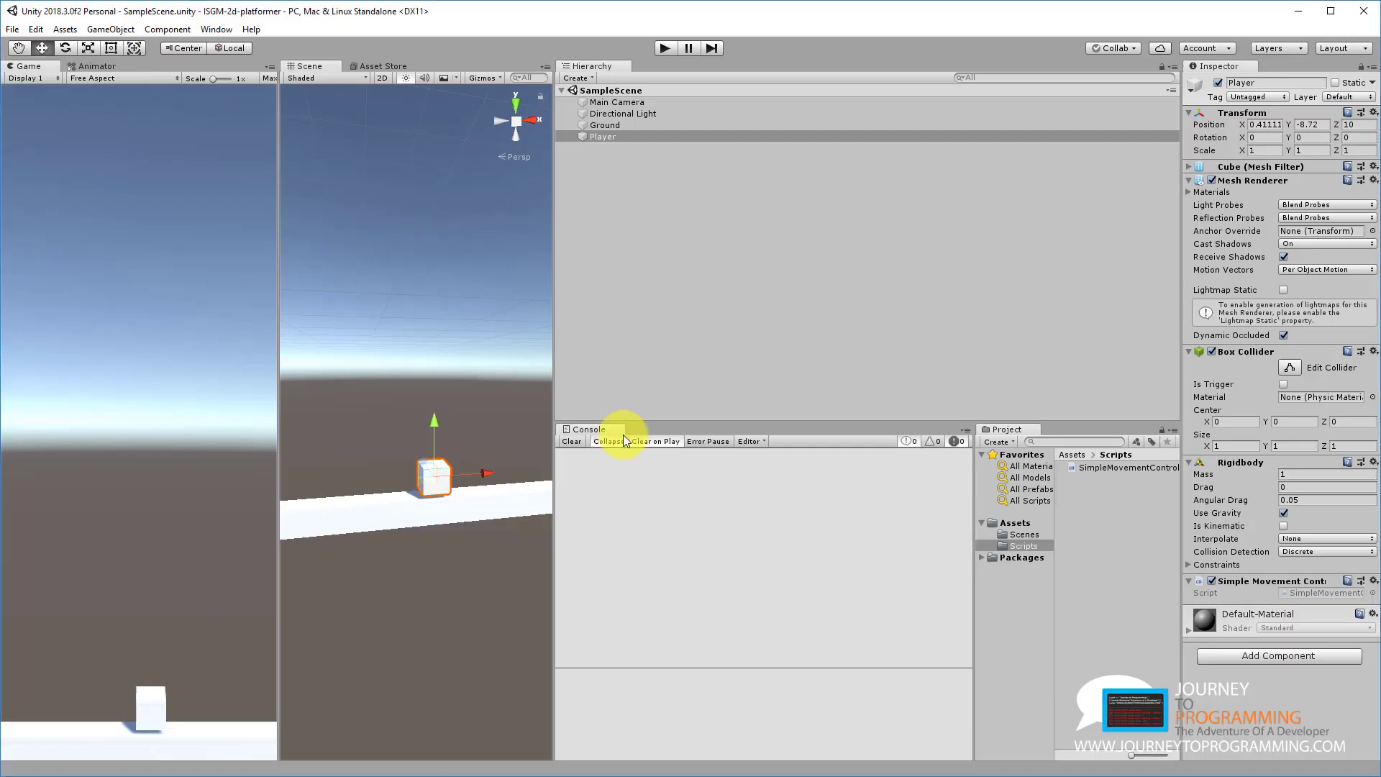
click(628, 137)
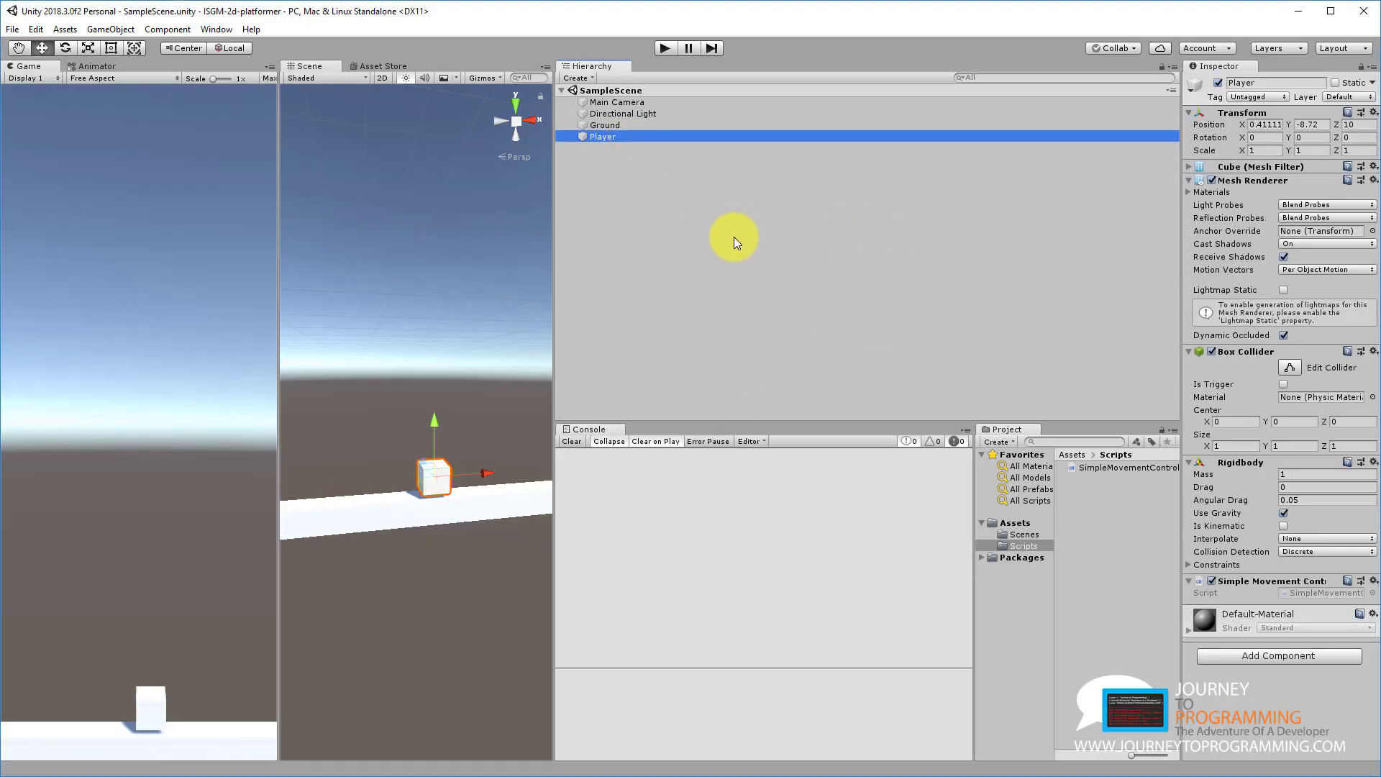
click(665, 48)
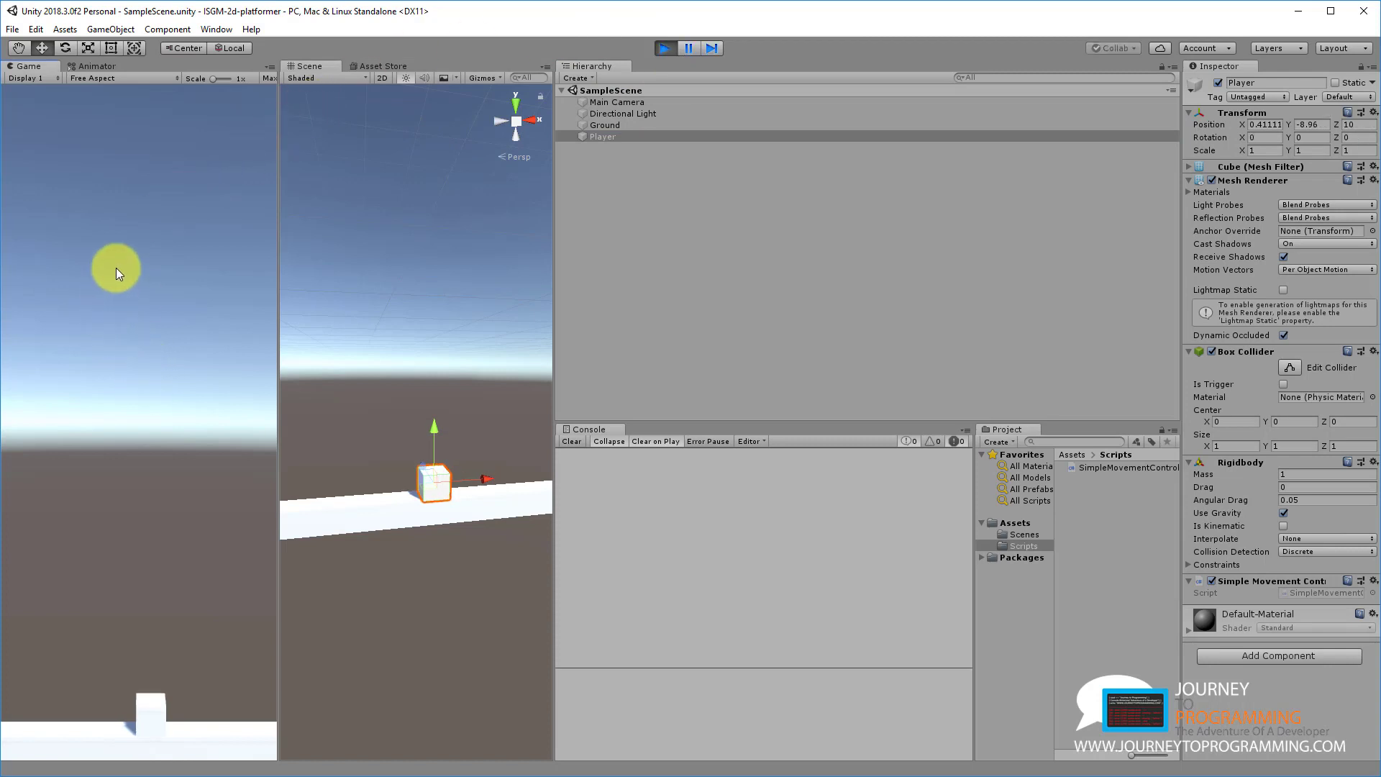
key(a)
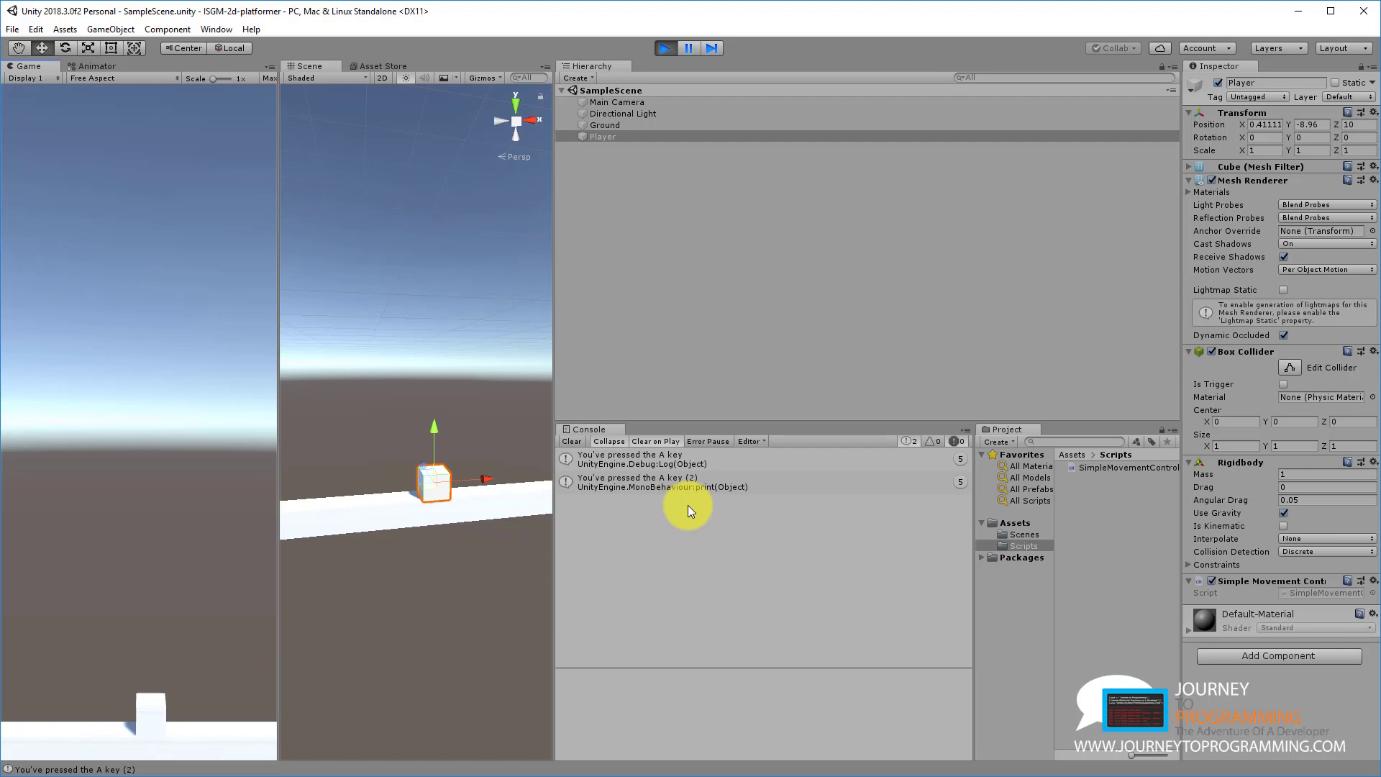
key(alt+Tab)
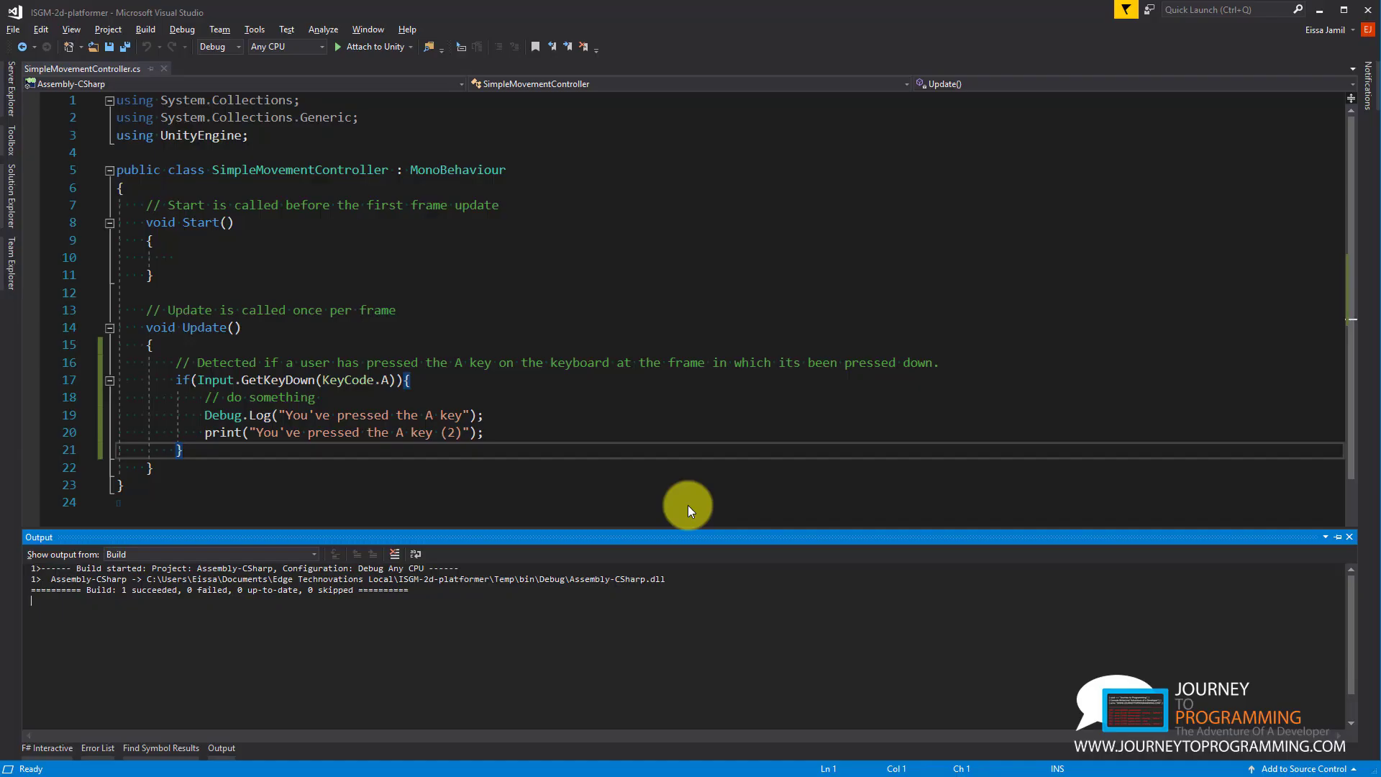
key(alt+Tab)
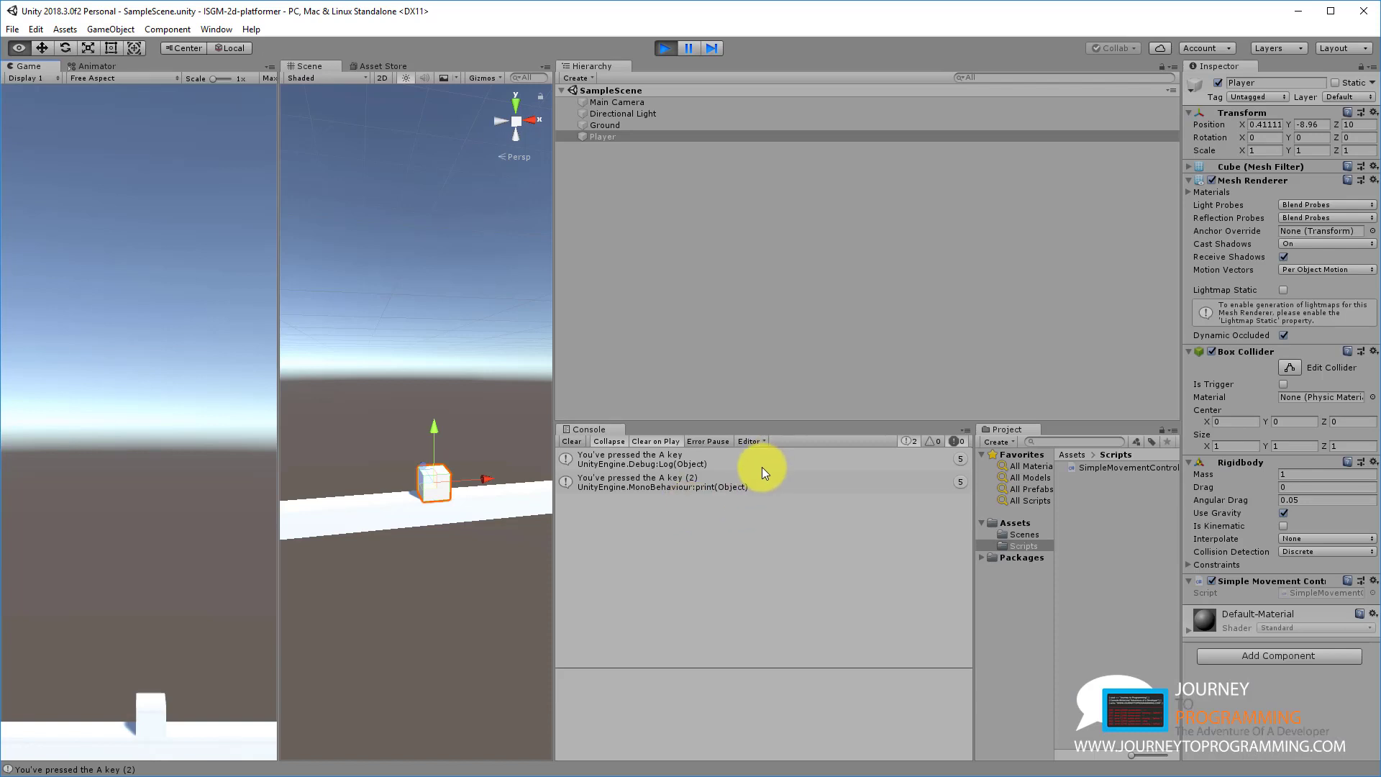
- Switch to Visual Studio and build the solution again
key(alt+Tab)
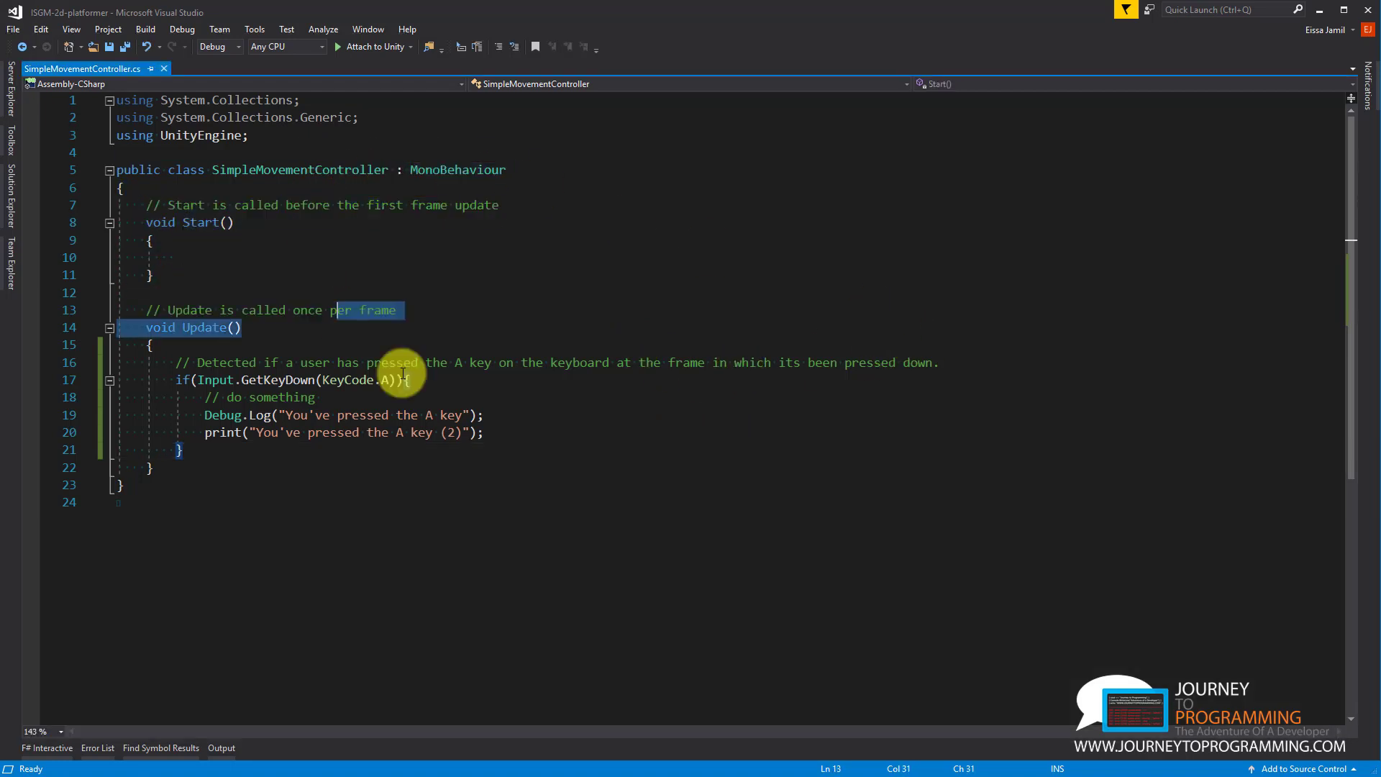
click(476, 505)
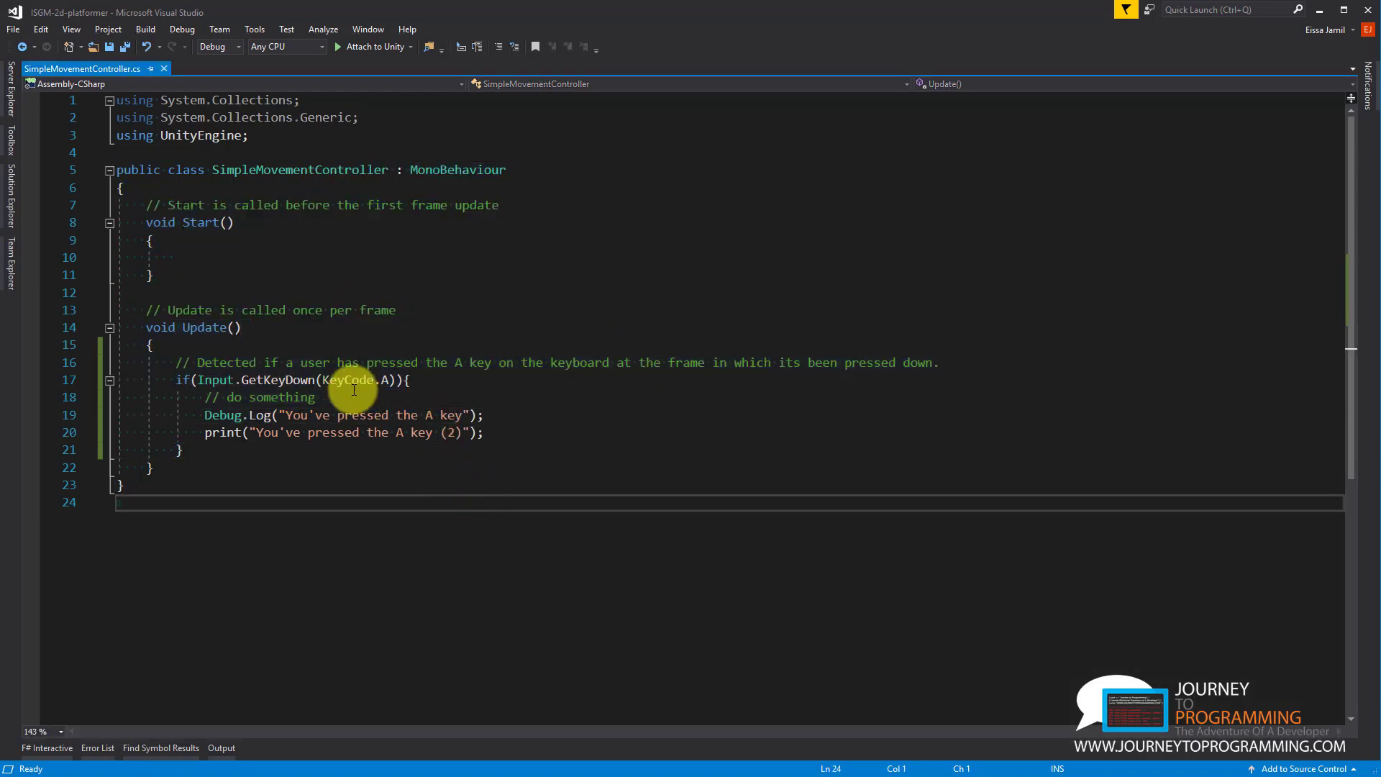
click(176, 30)
mouse_move(125, 39)
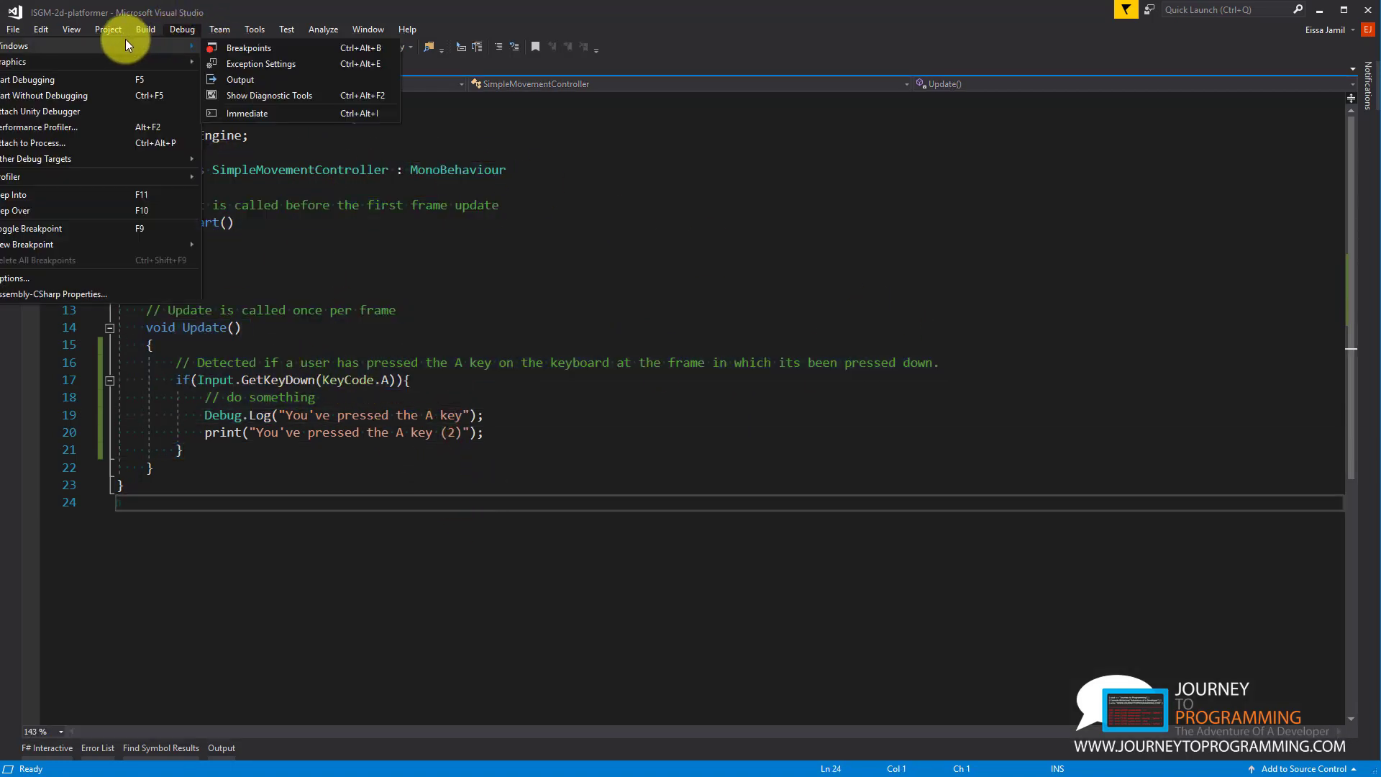
click(113, 28)
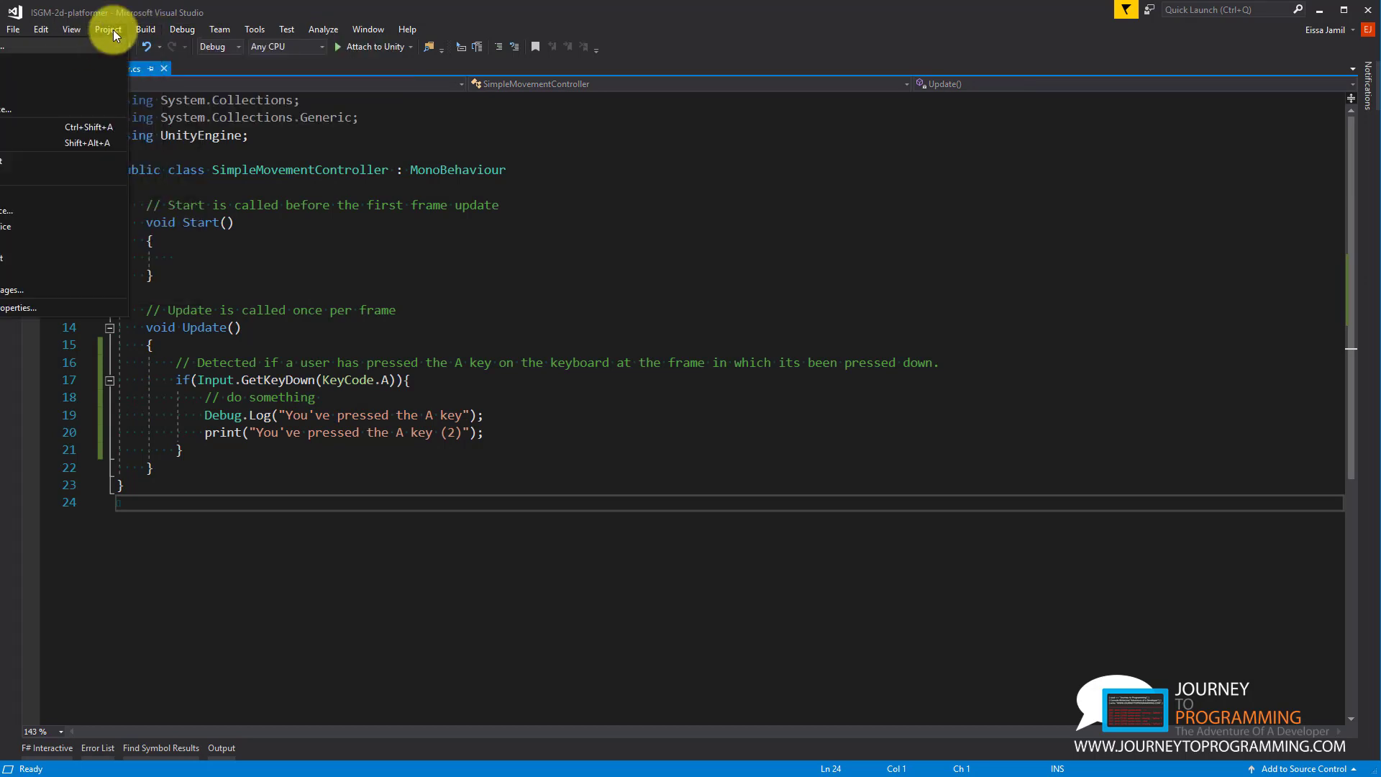
mouse_move(134, 31)
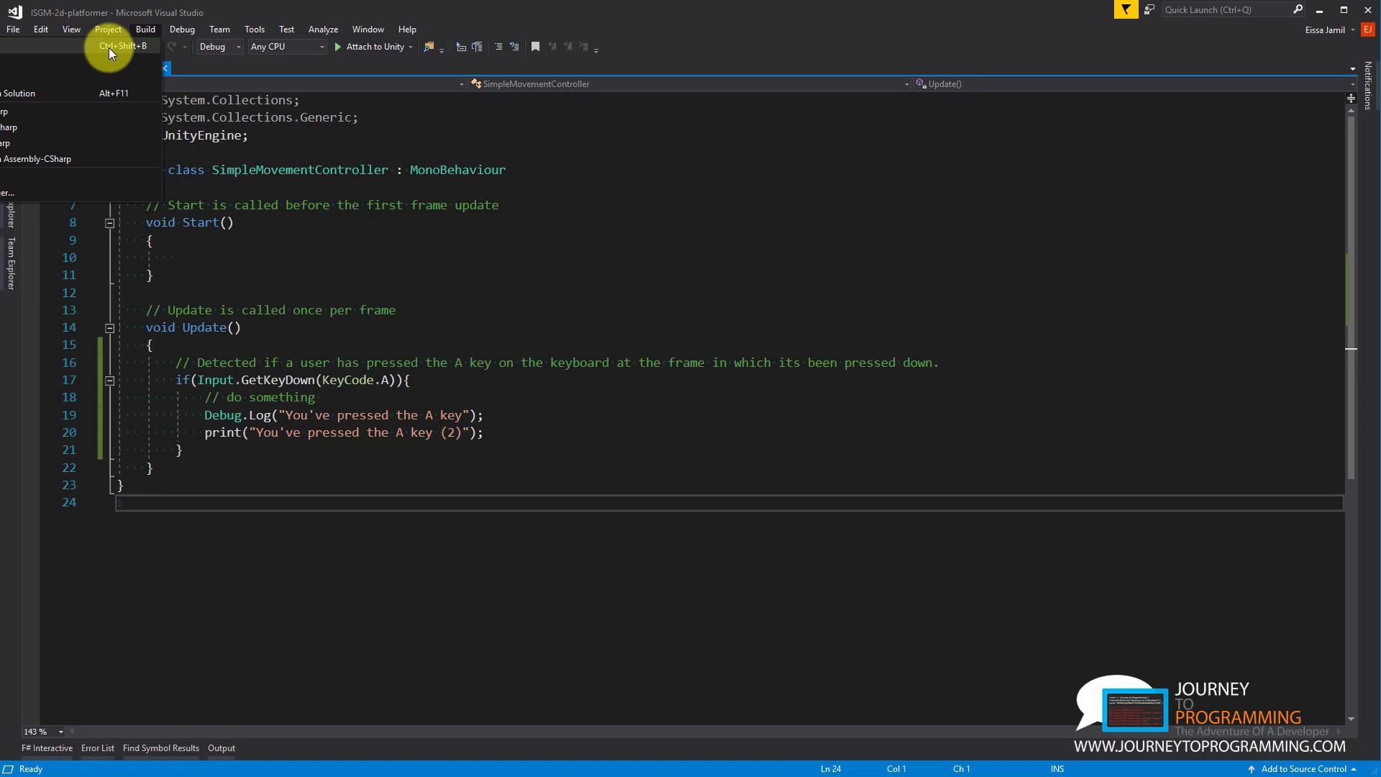
click(333, 257)
click(172, 30)
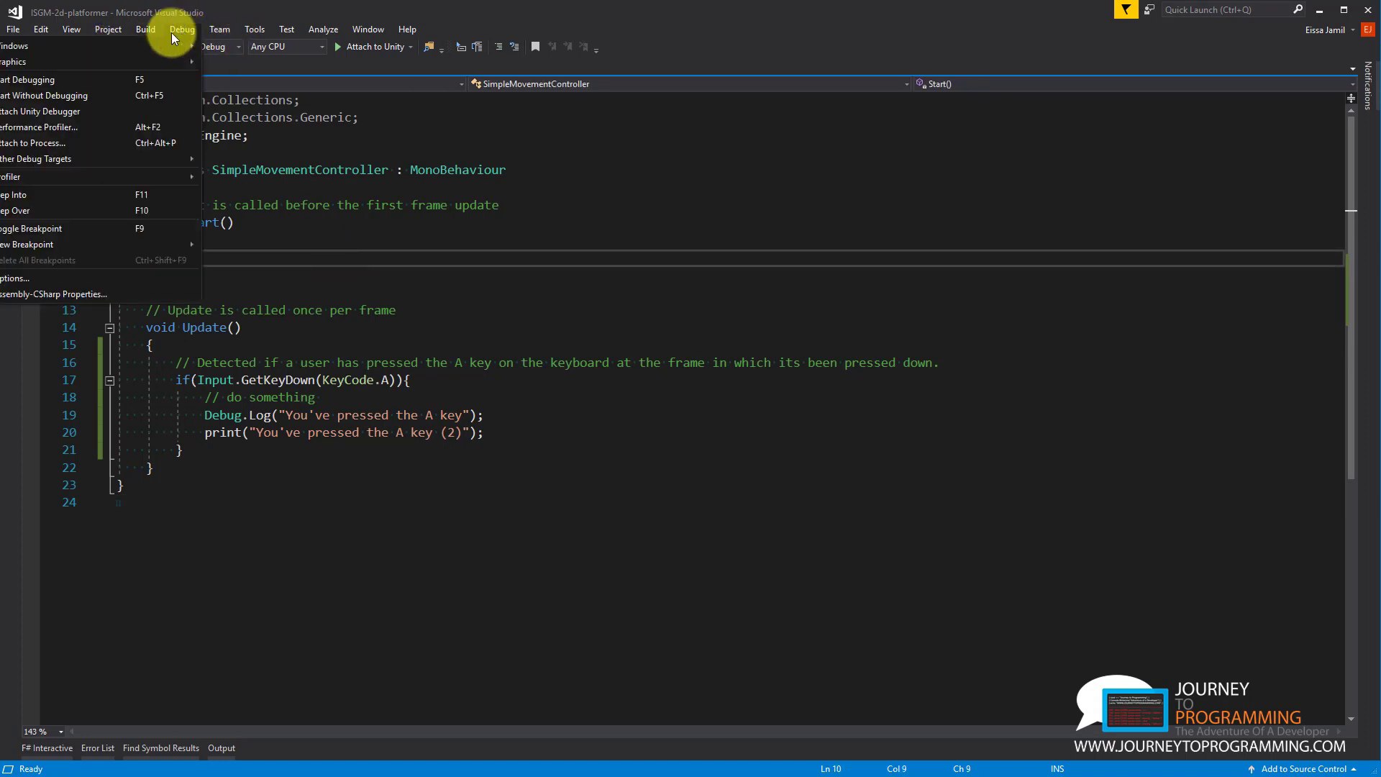
click(134, 44)
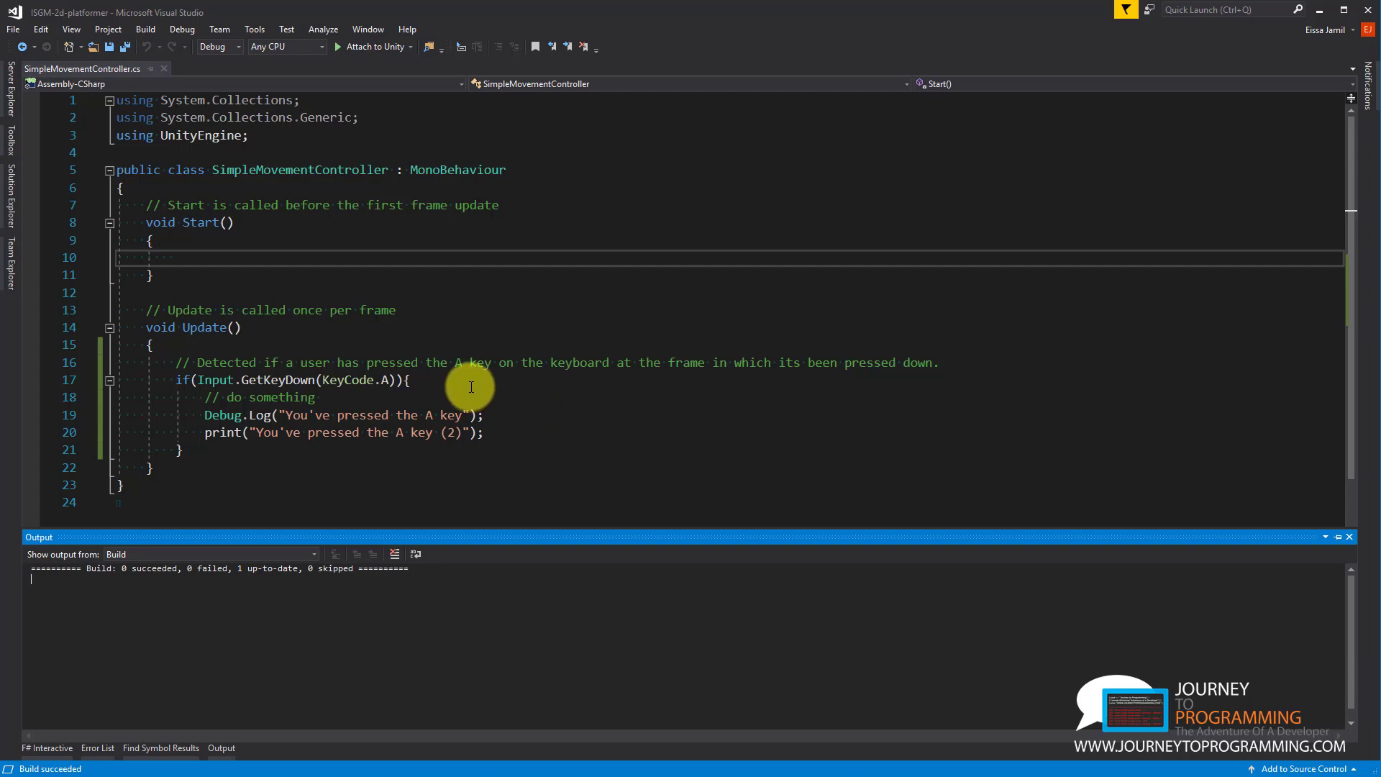
- Switch to Unity, restart the scene, test the A key repeatedly in the game, and end play mode
key(alt+Tab)
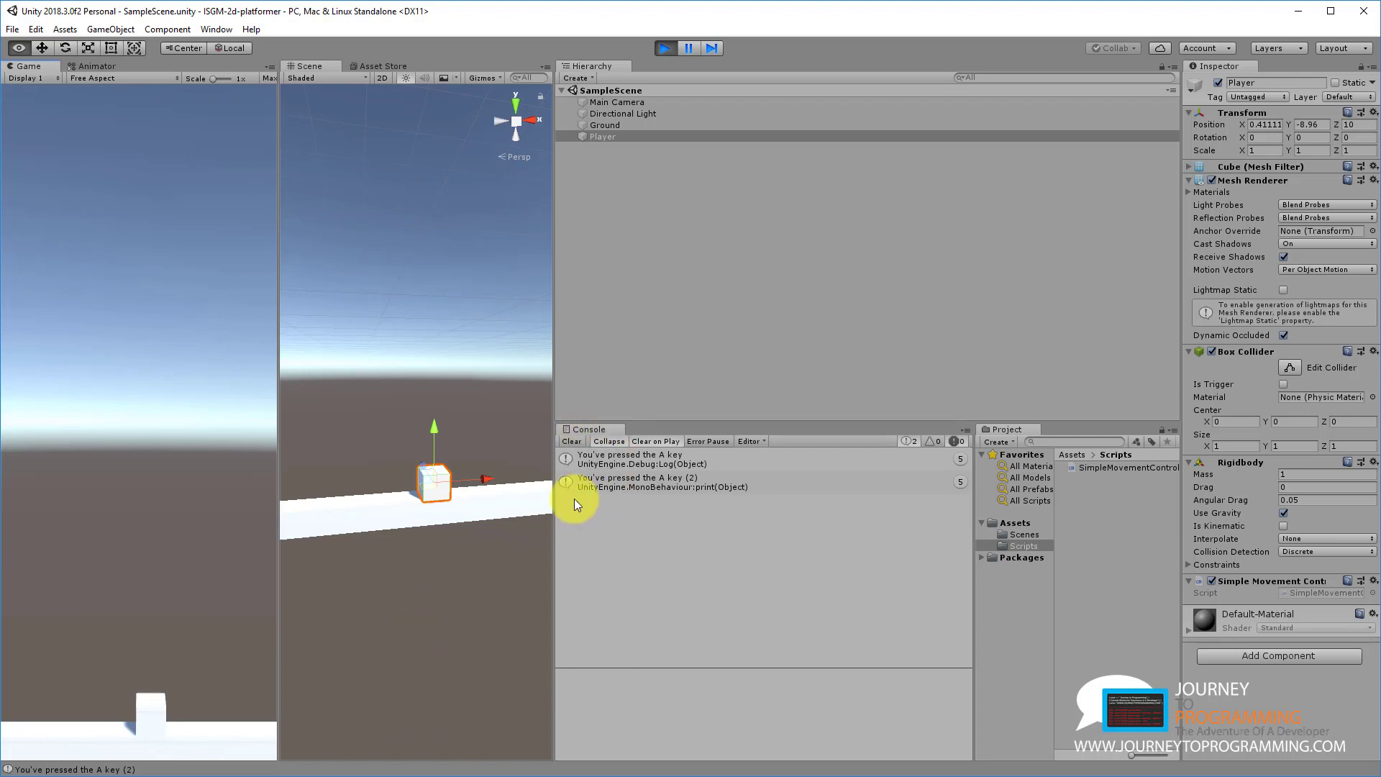
click(662, 48)
click(663, 48)
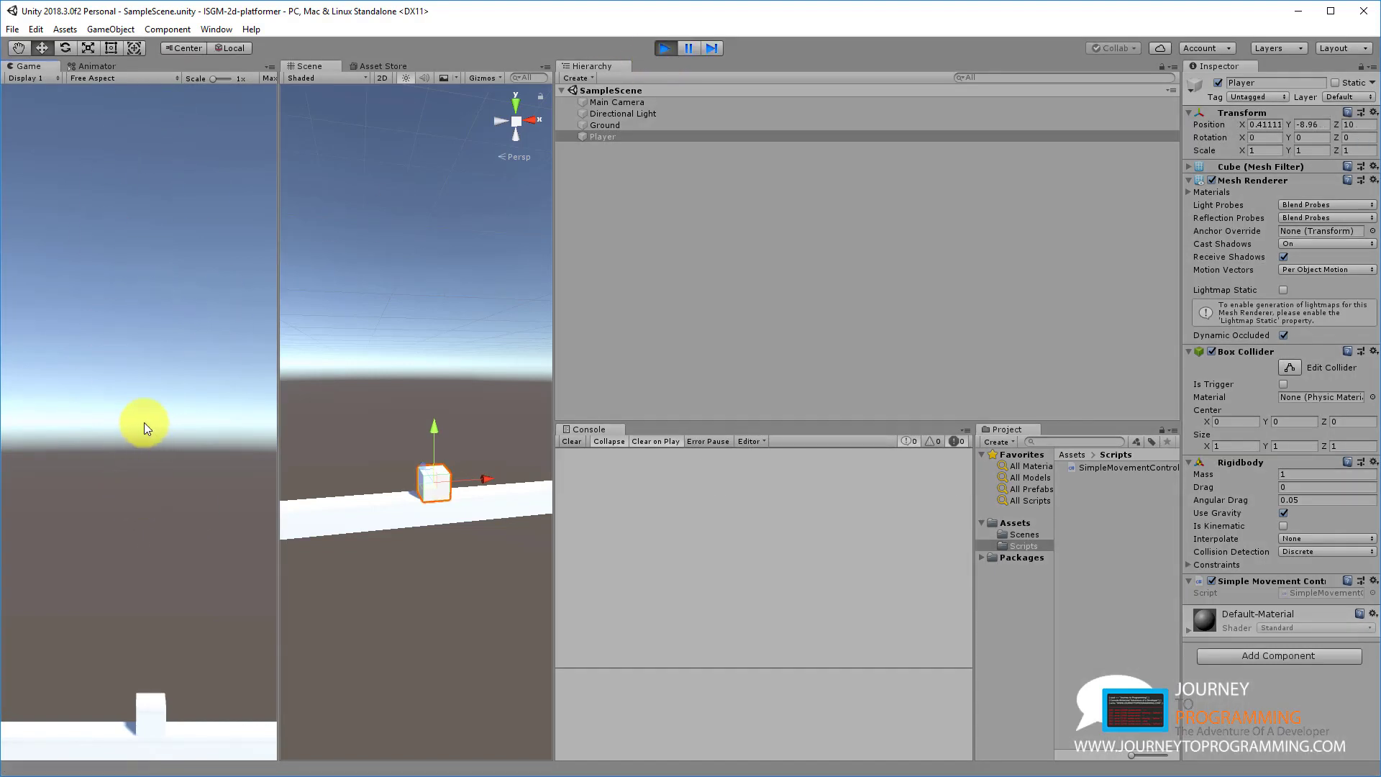
key(a)
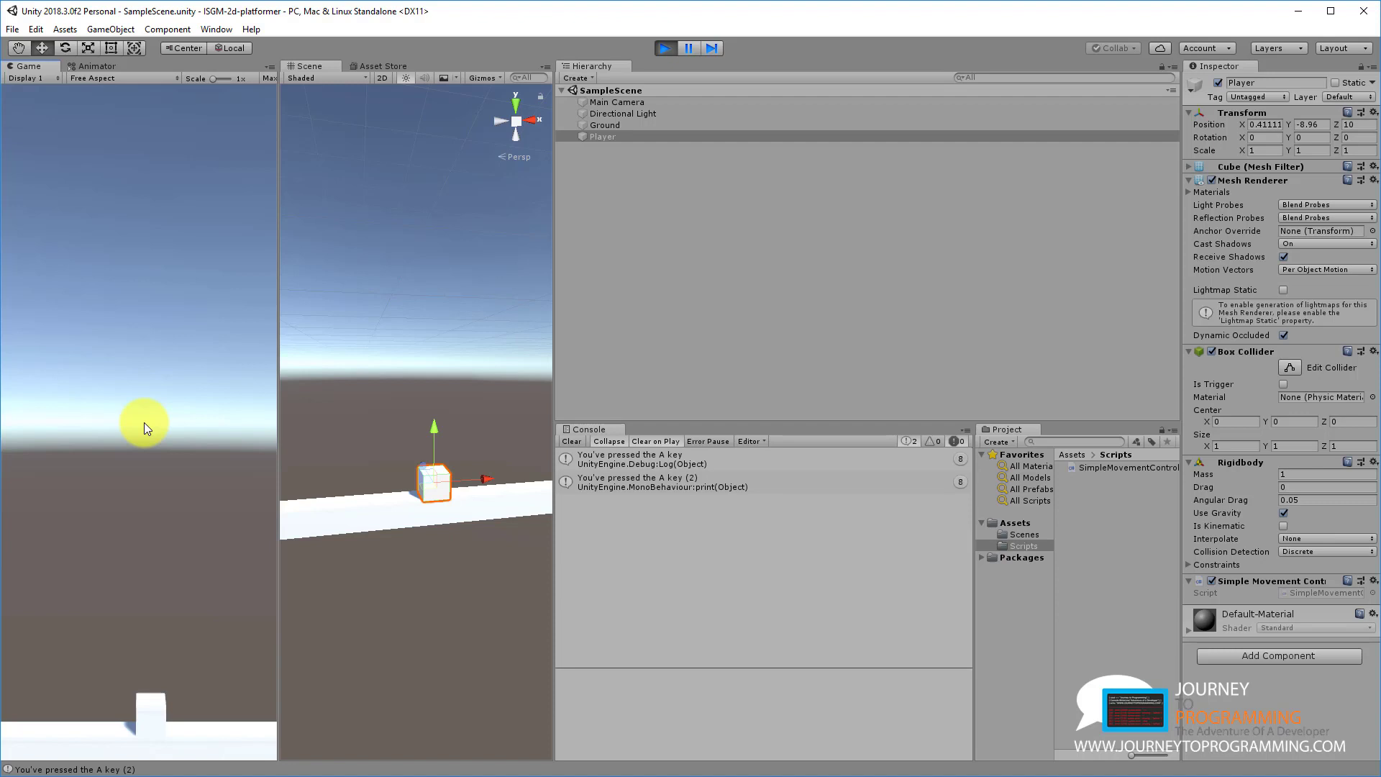
key(a)
key(a)
key(a)
click(654, 46)
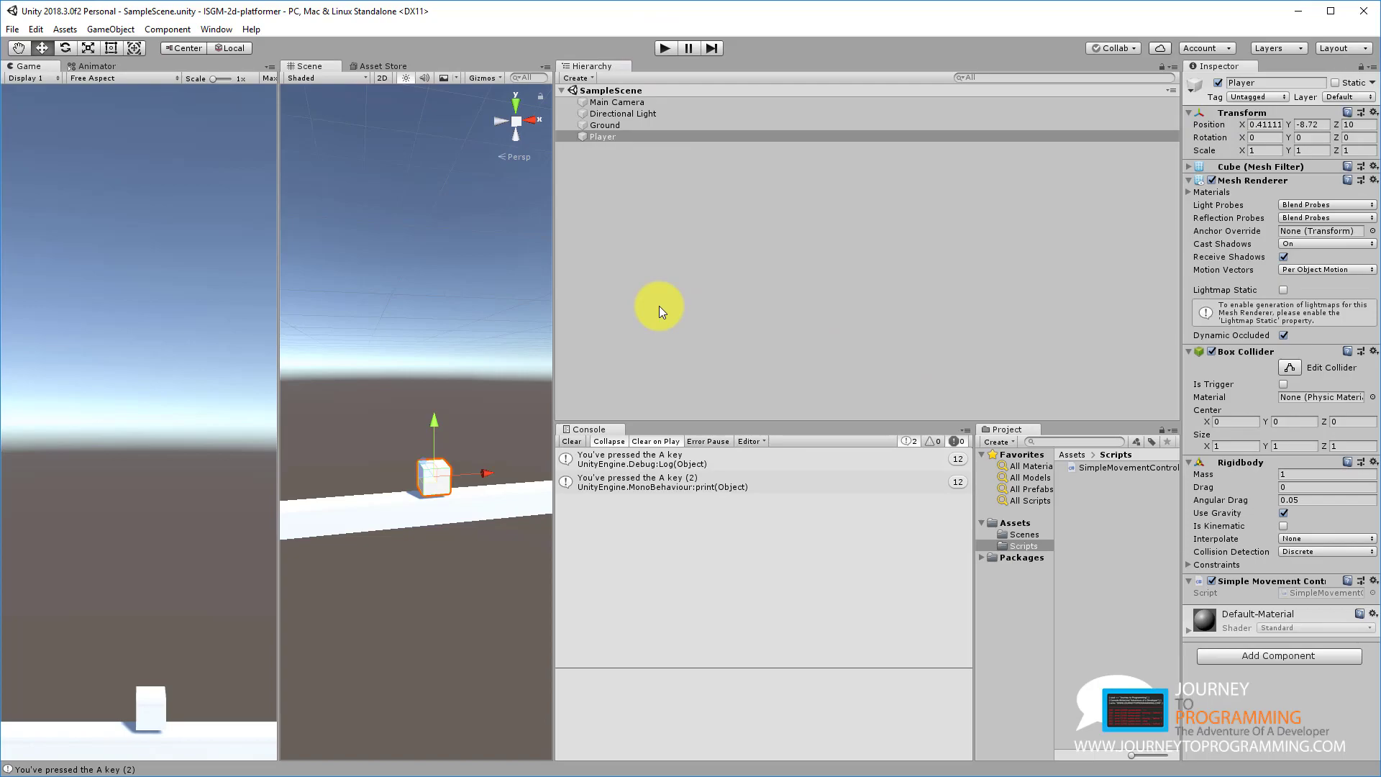
- Switch to Visual Studio and insert two blank lines below the "// do something" comment in the if block
key(alt+Tab)
click(639, 433)
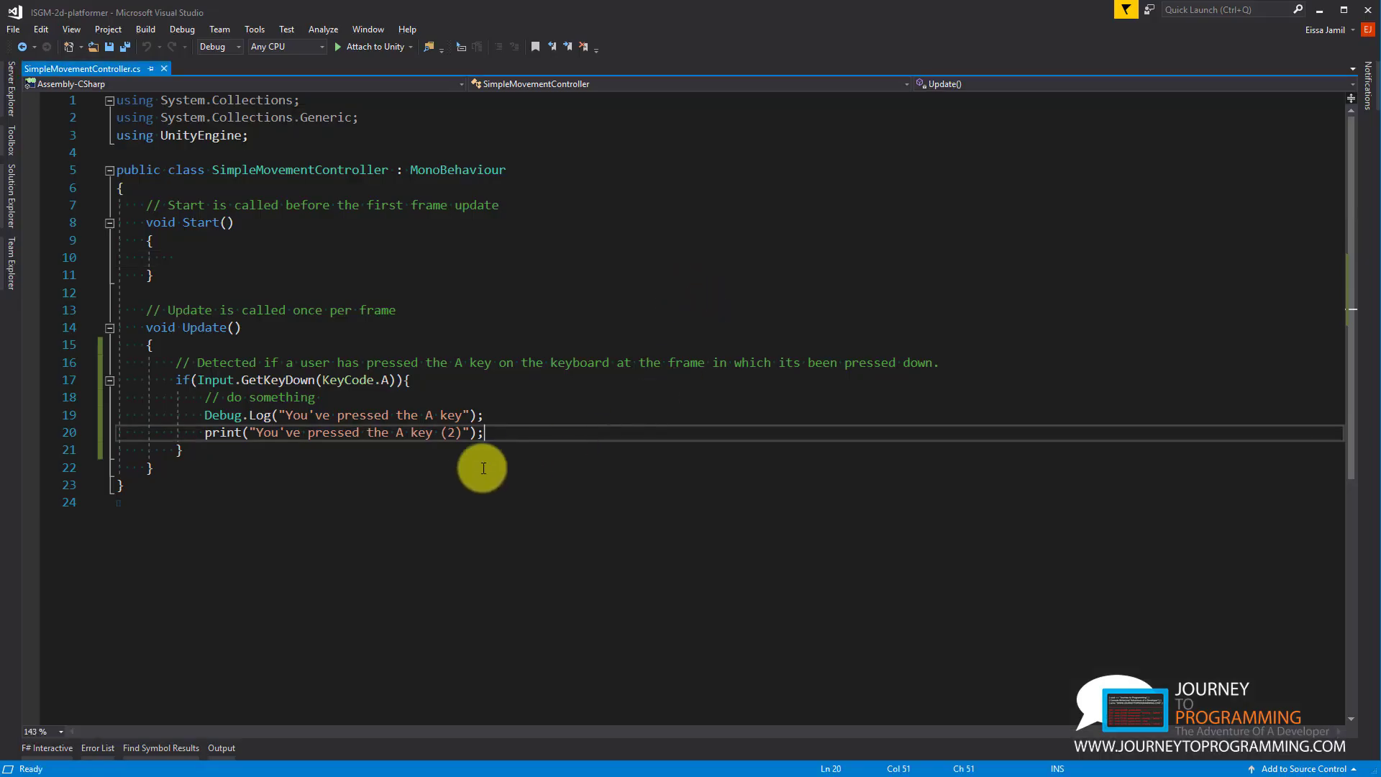
click(314, 457)
key(Up)
key(Up)
key(Up)
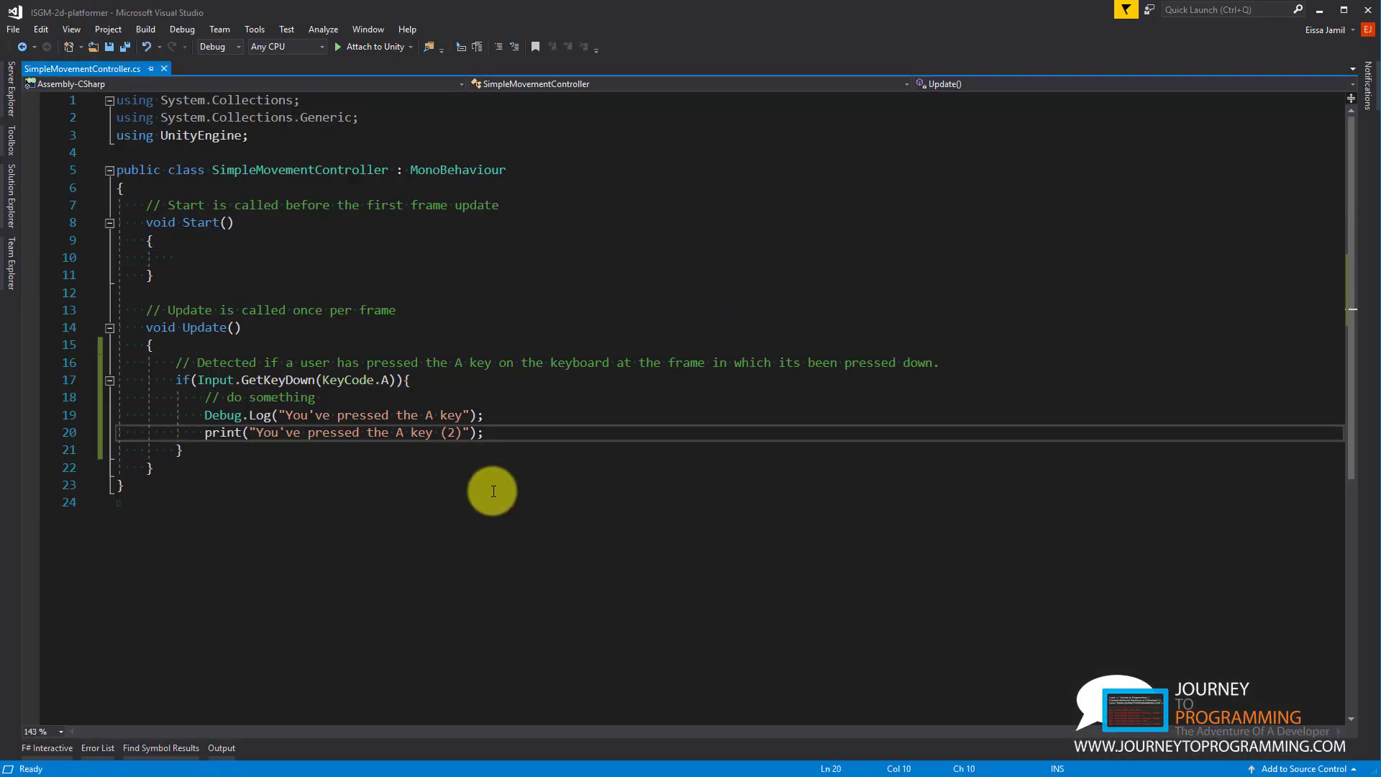
key(ctrl+Return)
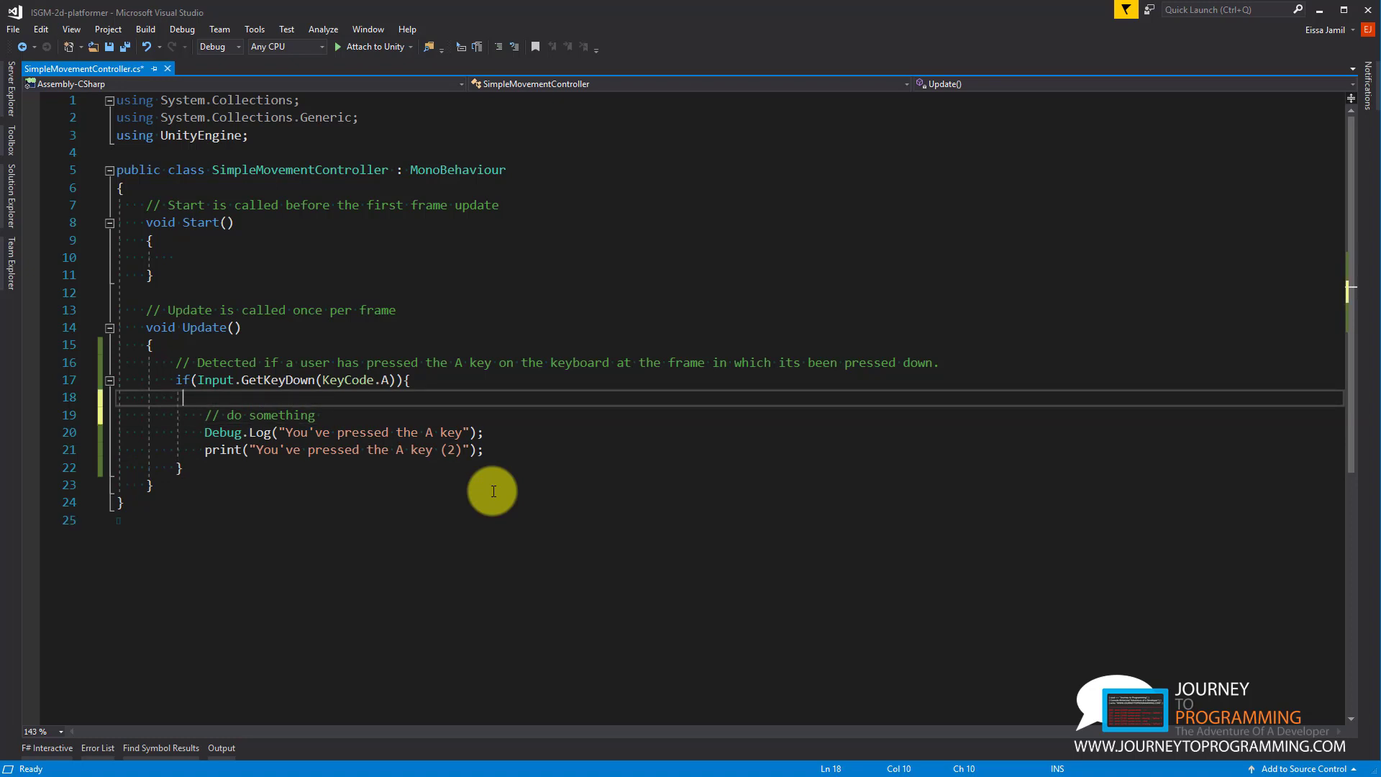
key(Down)
key(Down)
key(Up)
key(Up)
key(BackSpace)
key(BackSpace)
key(Down)
key(Return)
key(Return)
key(Up)
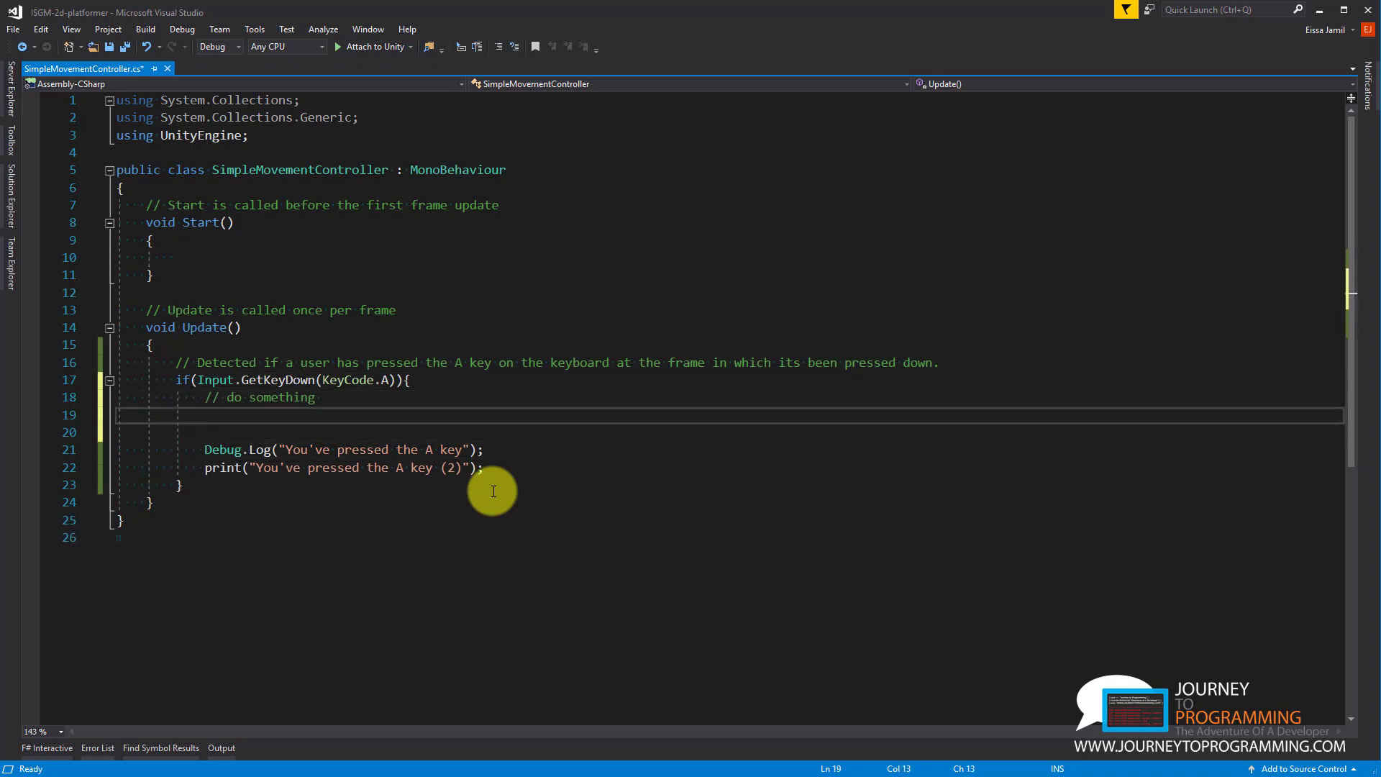
- Comment out the Debug.Log and print lines in the if block and save the script
key(Down)
key(Down)
key(shift+End)
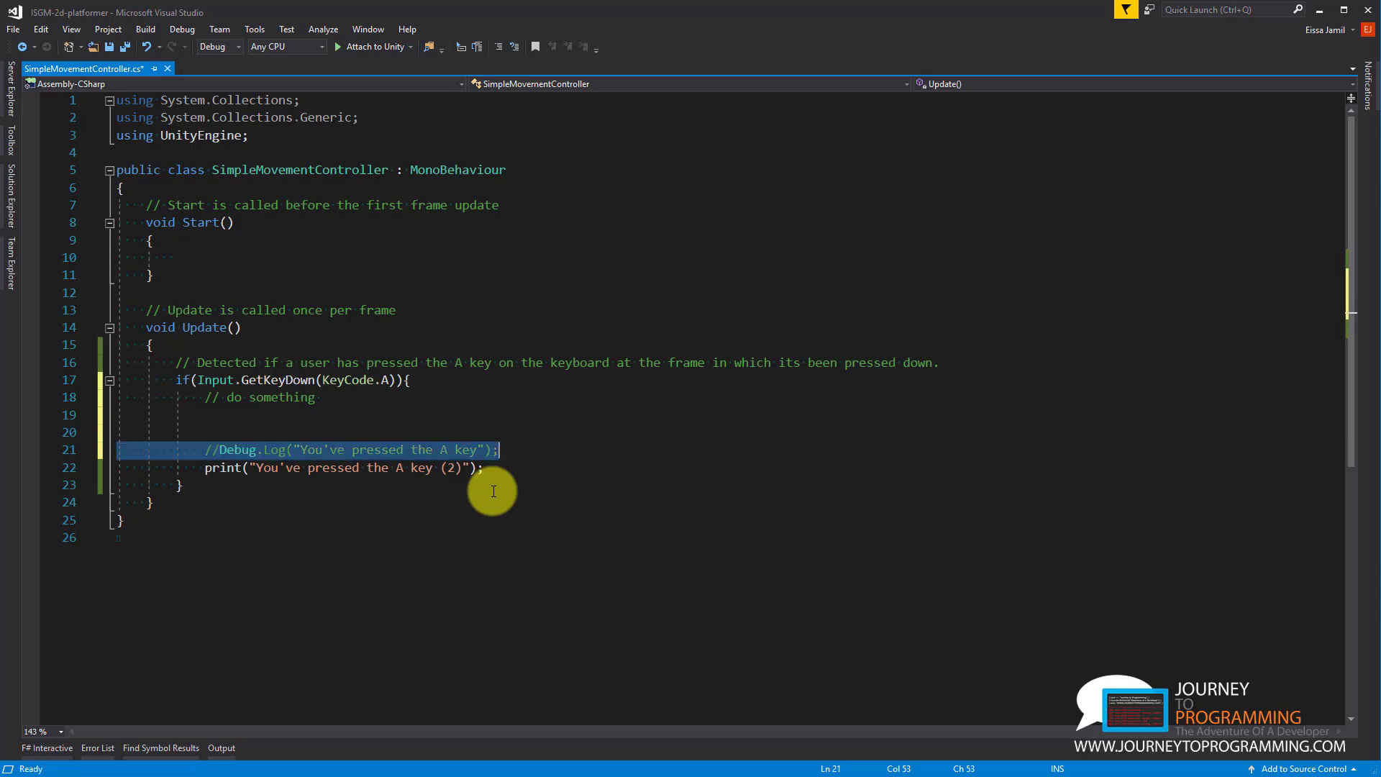
key(ctrl+k)
key(ctrl+c)
key(Down)
key(shift+Home)
key(ctrl+k)
key(ctrl+c)
key(ctrl+s)
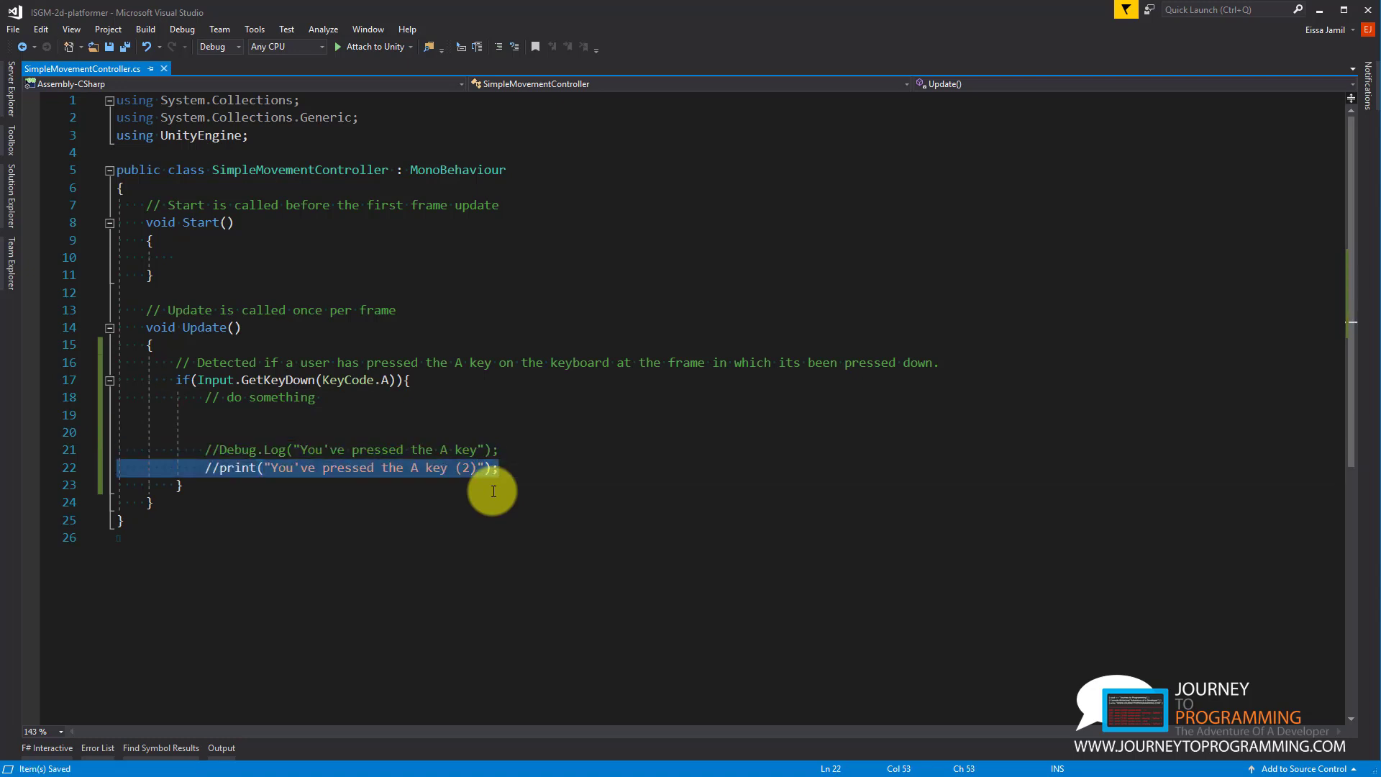
click(376, 416)
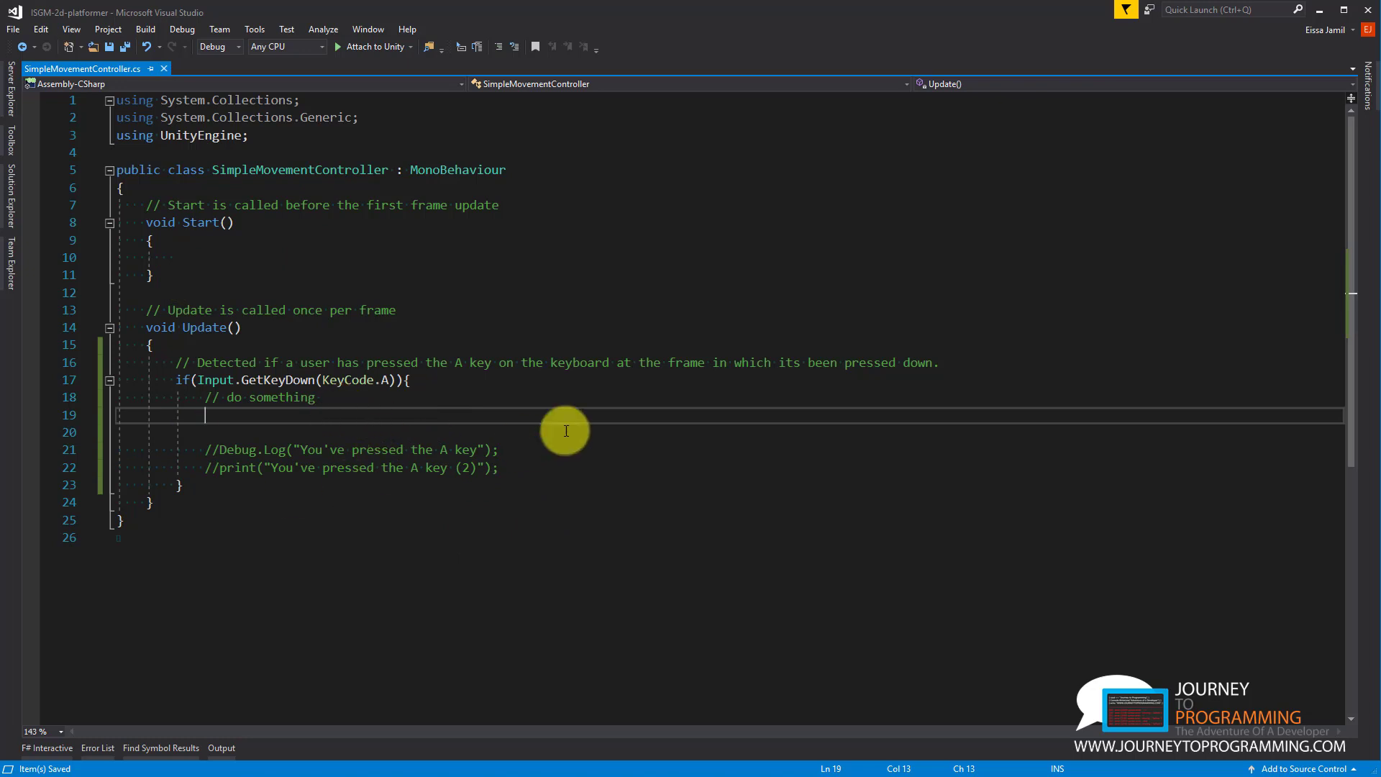
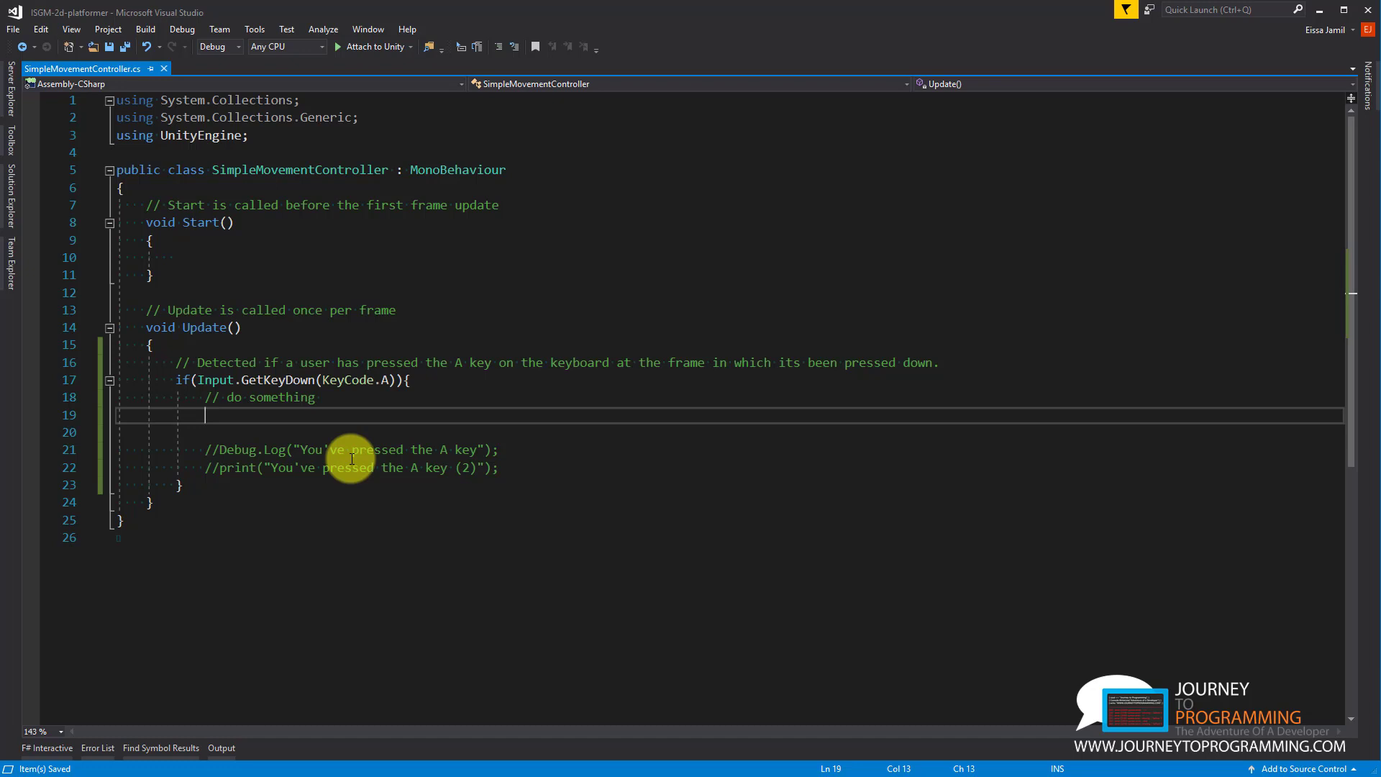
text(gameObject.)
key(BackSpace)
key(BackSpace)
key(BackSpace)
key(BackSpace)
key(BackSpace)
key(BackSpace)
key(BackSpace)
key(BackSpace)
key(BackSpace)
key(BackSpace)
key(BackSpace)
text(TransparencySortMode.)
key(BackSpace)
key(BackSpace)
key(BackSpace)
key(BackSpace)
key(BackSpace)
key(BackSpace)
key(BackSpace)
key(BackSpace)
key(BackSpace)
key(BackSpace)
key(BackSpace)
key(BackSpace)
key(BackSpace)
key(BackSpace)
key(BackSpace)
key(BackSpace)
key(BackSpace)
key(BackSpace)
key(BackSpace)
key(BackSpace)
- Begin a statement below the "// do something" comment with transform.position += new Vector3
text(transform)
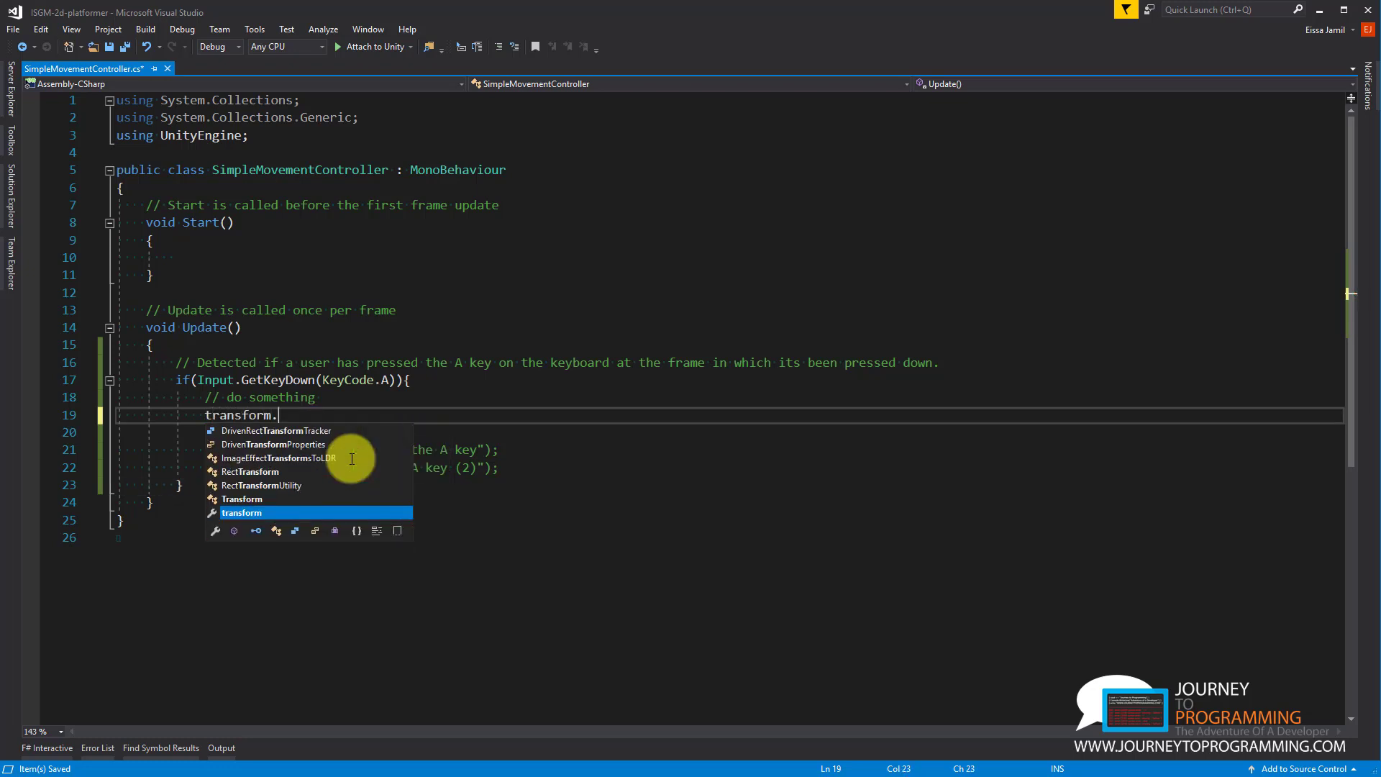
text(.)
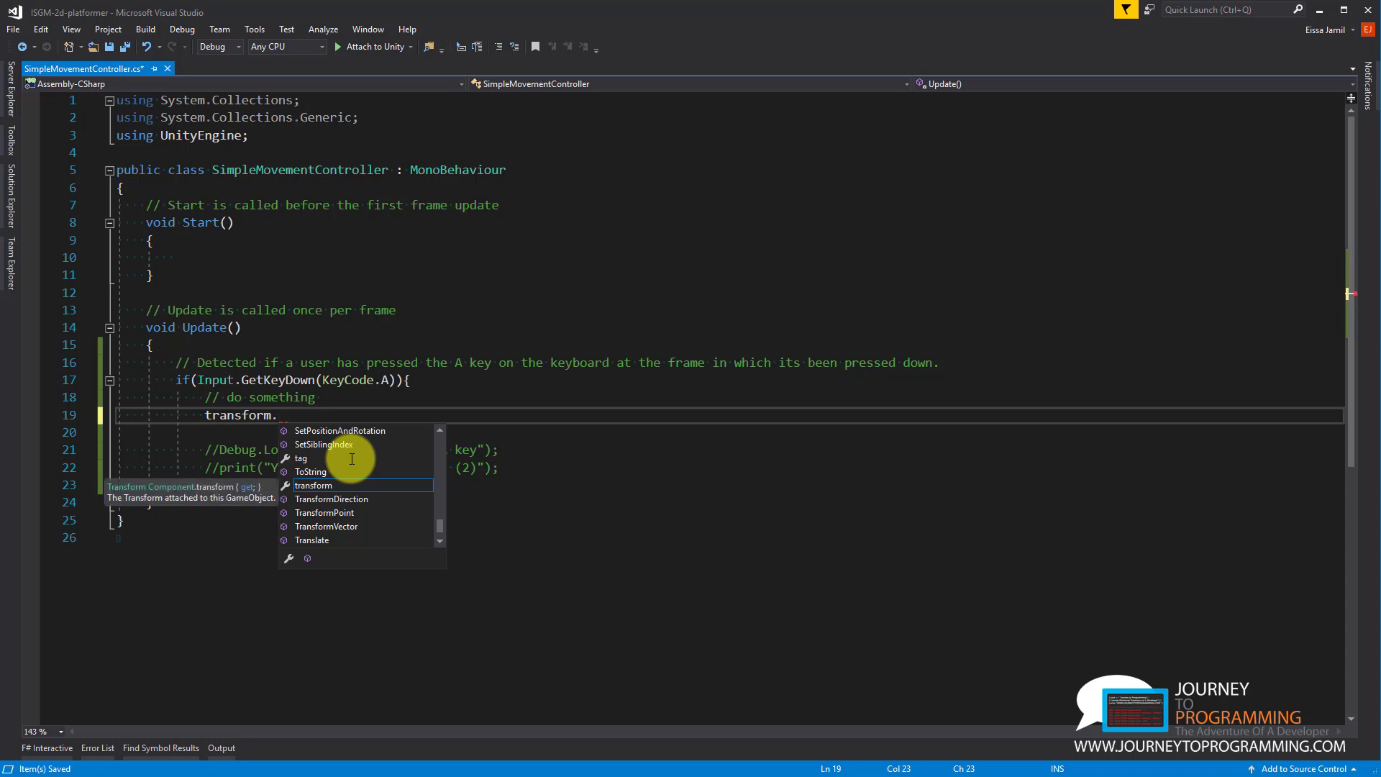
text(position +)
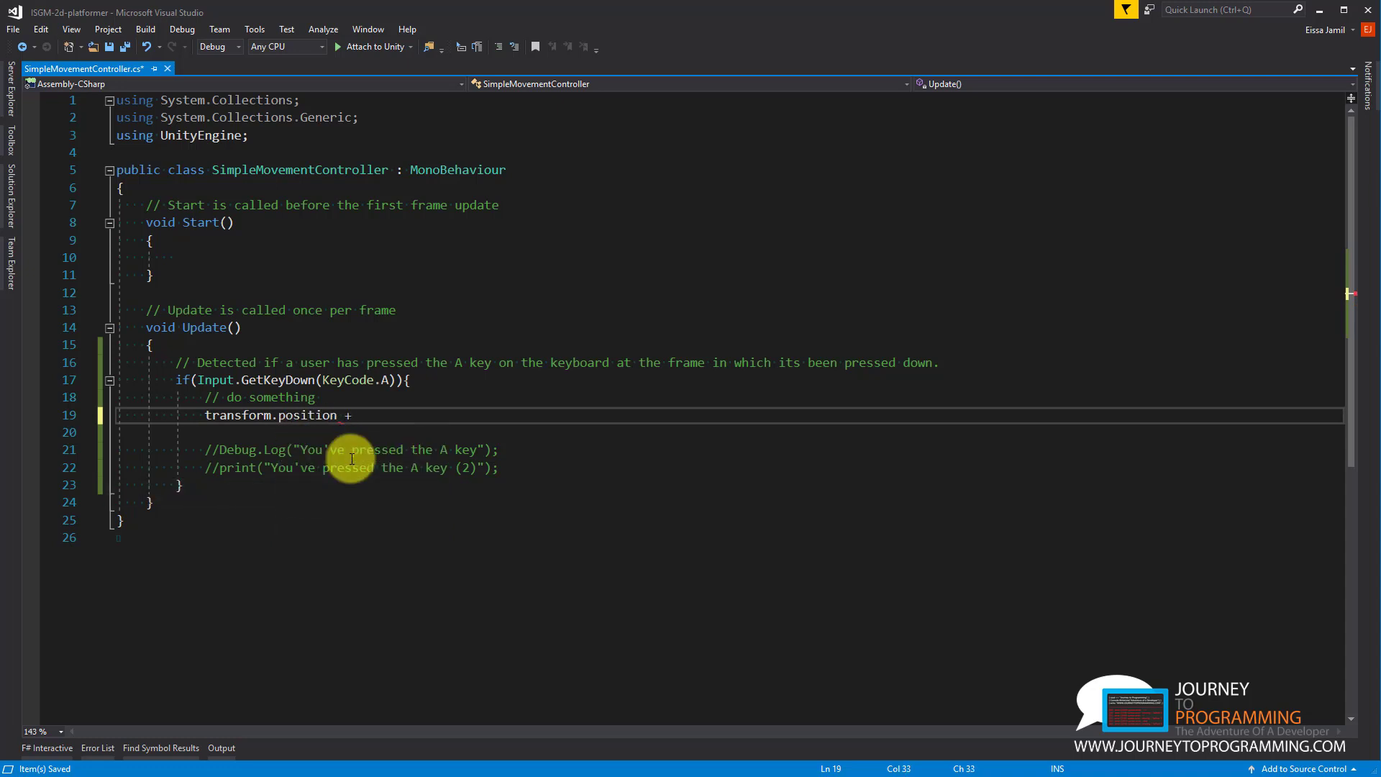
text(= new vec)
text(.left)
text(;)
key(BackSpace)
key(BackSpace)
key(BackSpace)
key(BackSpace)
key(BackSpace)
text(LEFT)
key(BackSpace)
key(BackSpace)
key(BackSpace)
key(BackSpace)
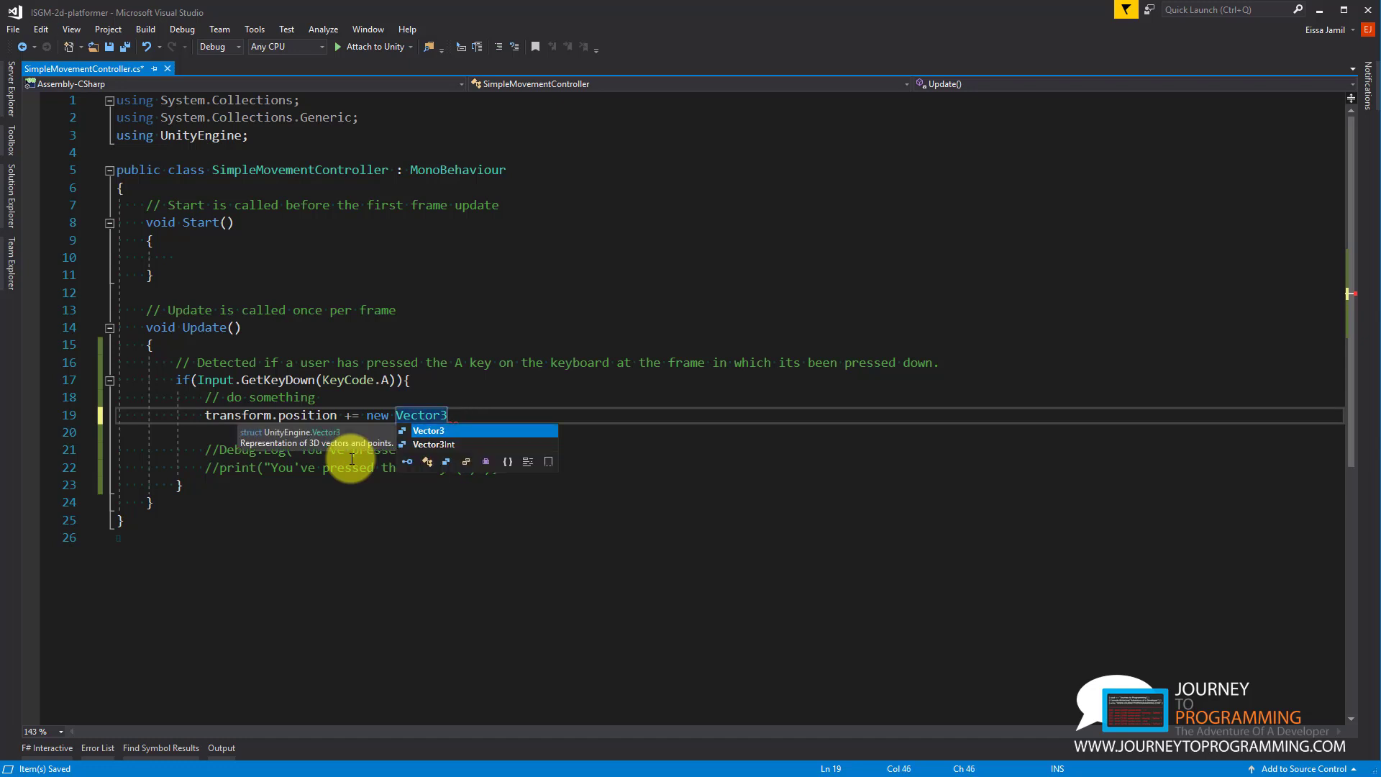
text(.)
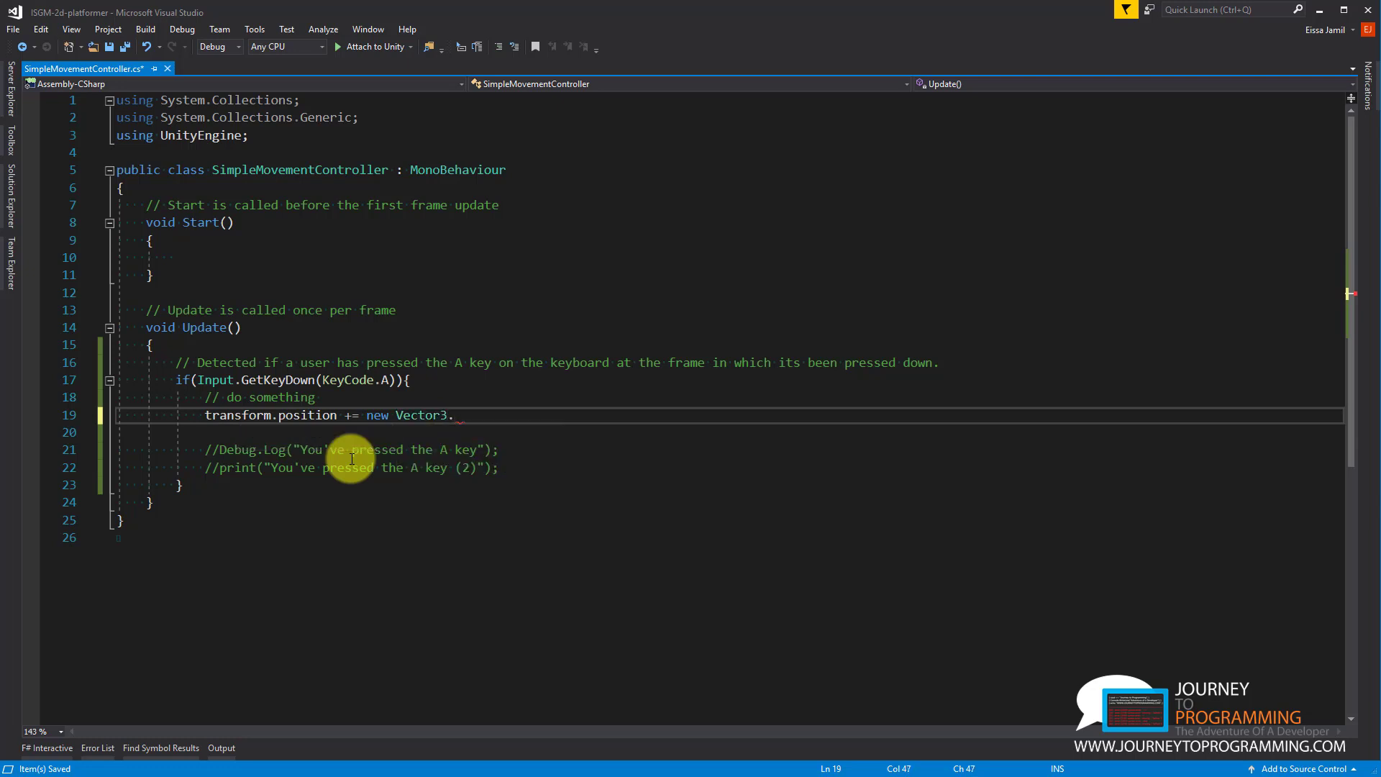
- Add the Vector3 parentheses and closing semicolon, filling in 1.0f and 0.0f as the first two arguments
text(()
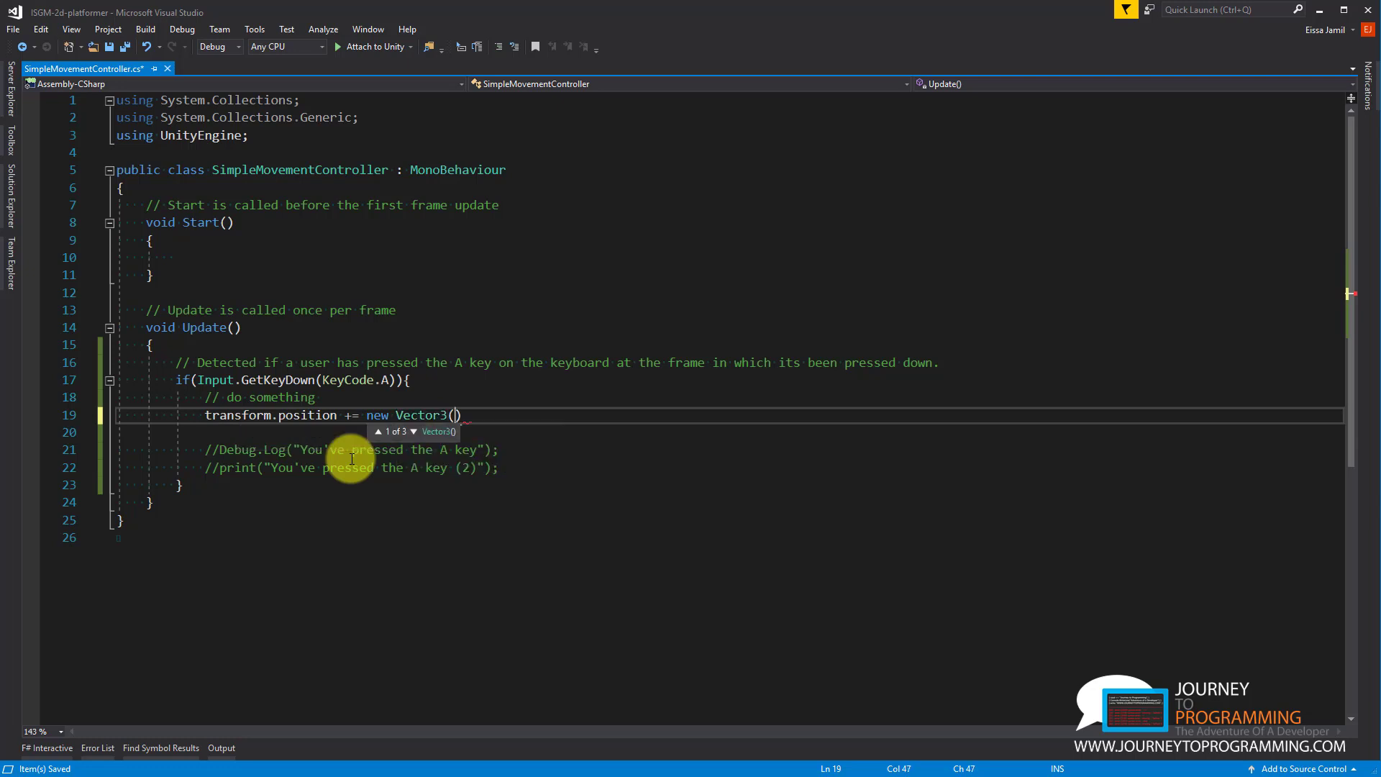
text())
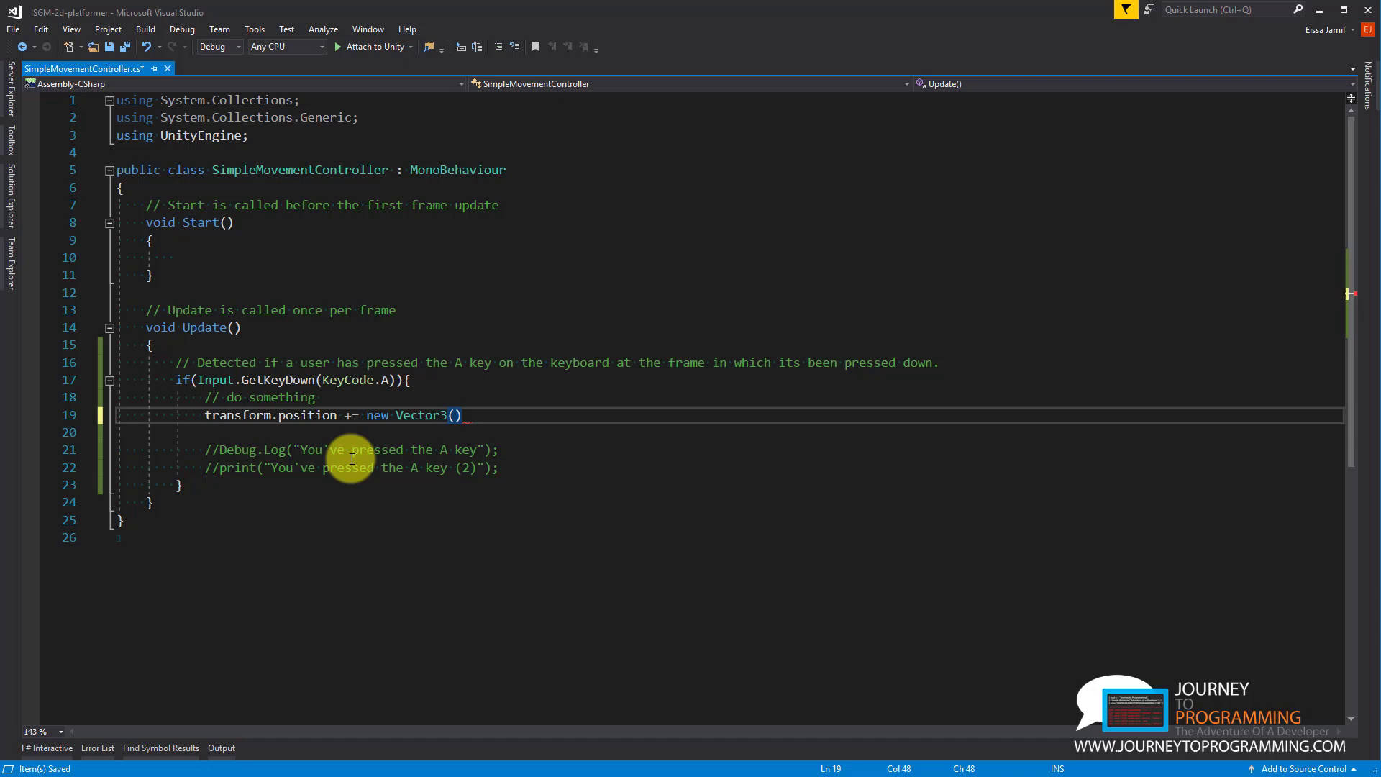
text(;)
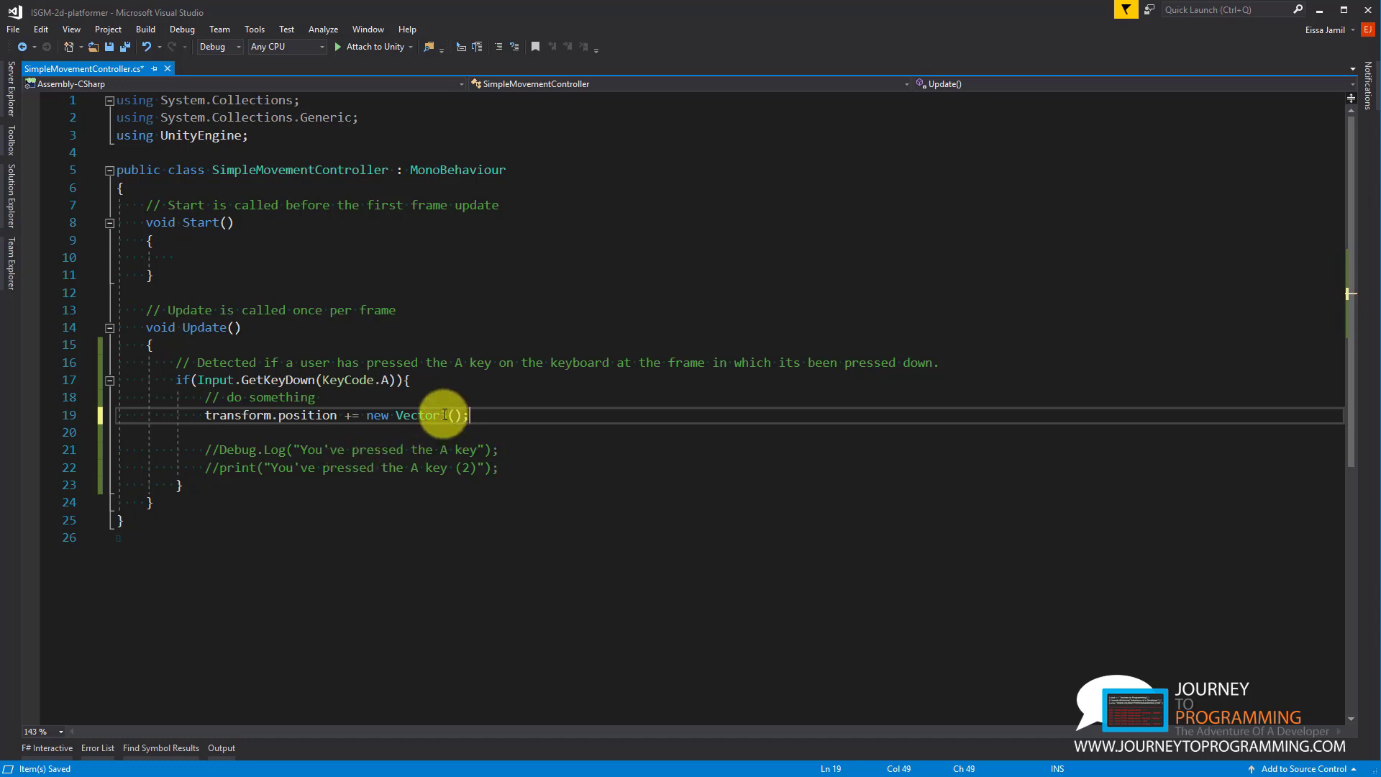
key(Left)
key(Left)
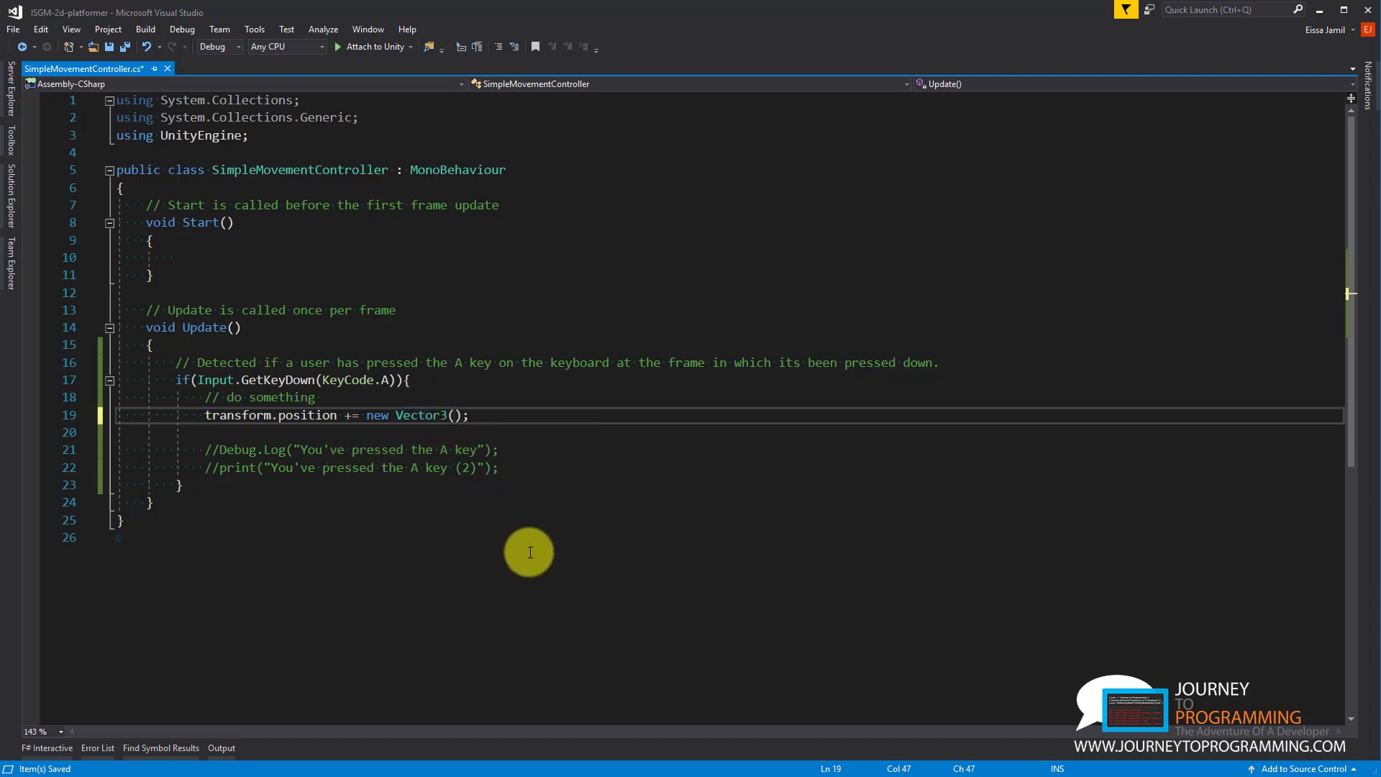
text(1.0f, )
text(0.)
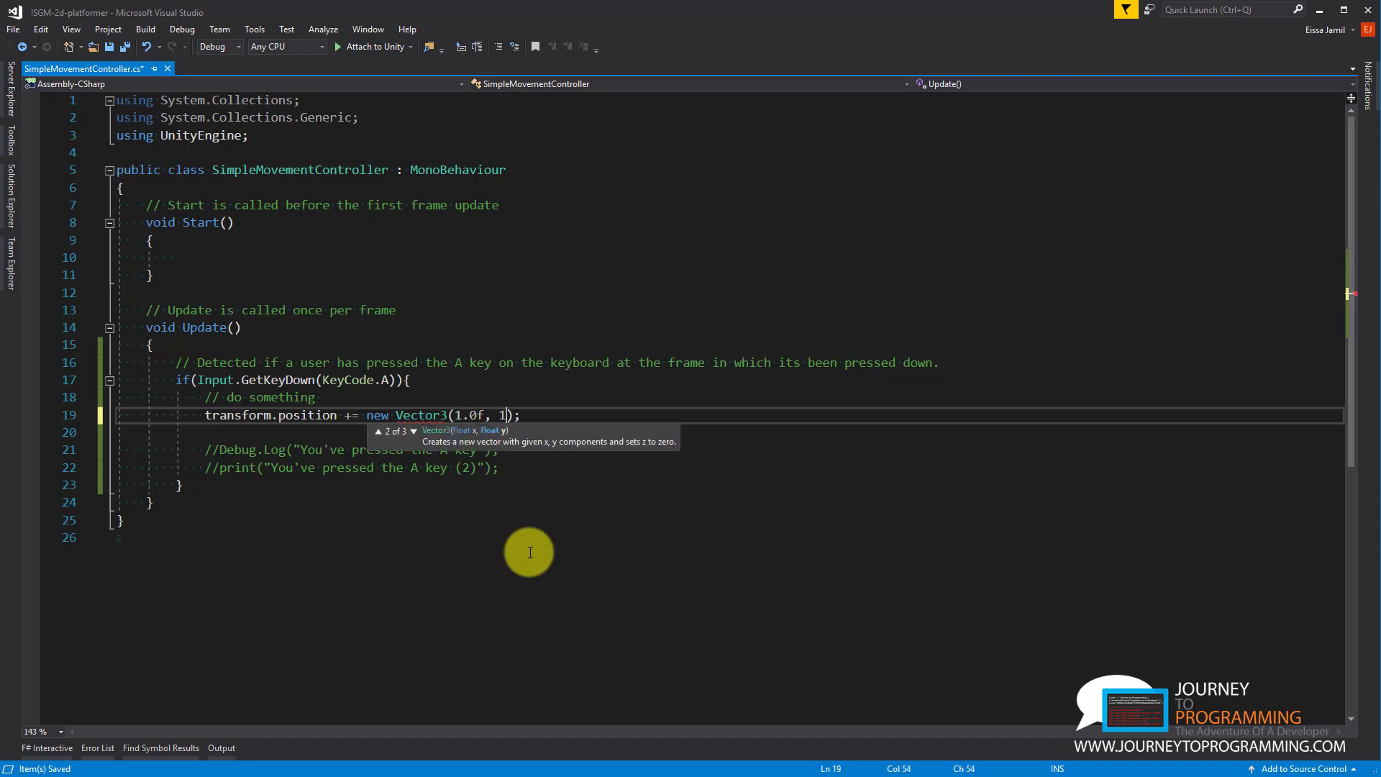
text(0f,)
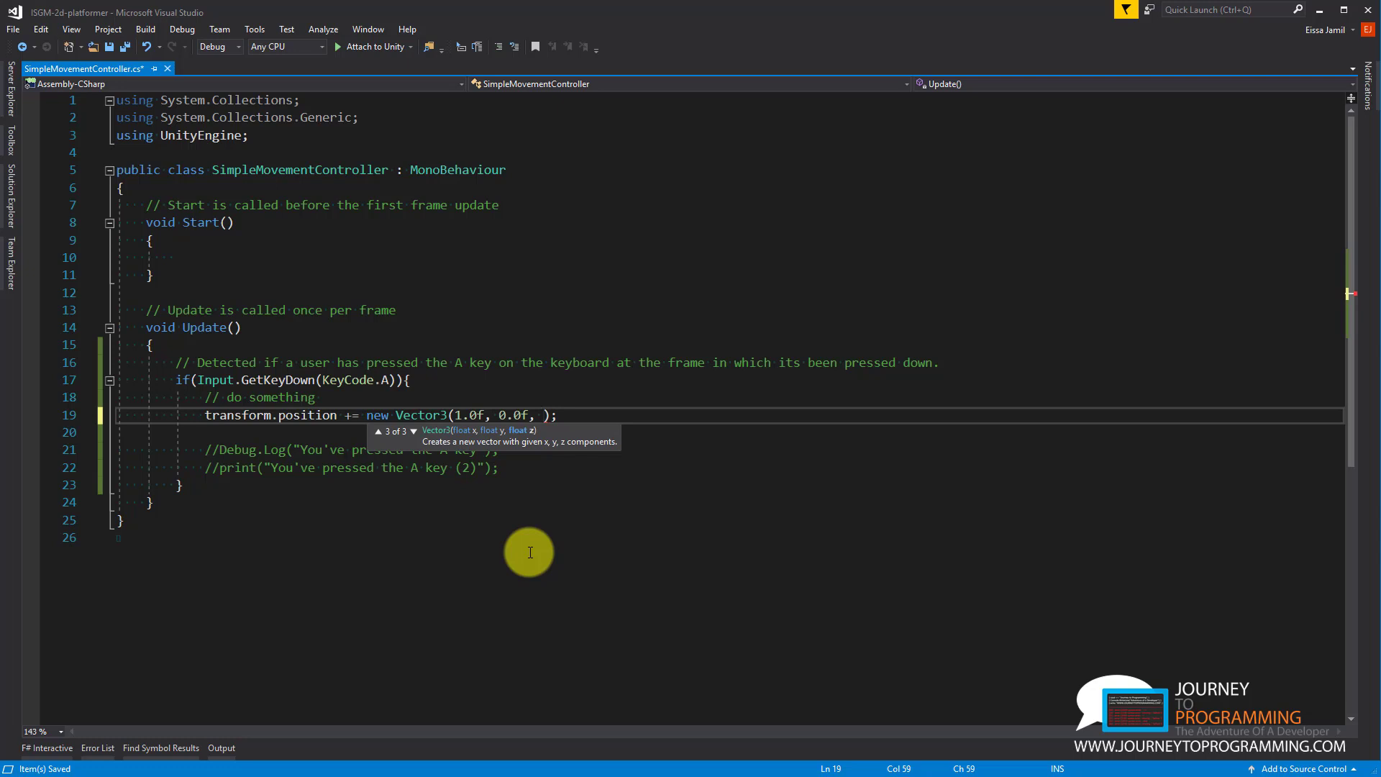
- Change the first Vector3 argument to -1.0f
key(Left)
key(Left)
key(Left)
key(Left)
key(Left)
key(Left)
key(Left)
key(Left)
key(Left)
key(Left)
key(Left)
text(-1)
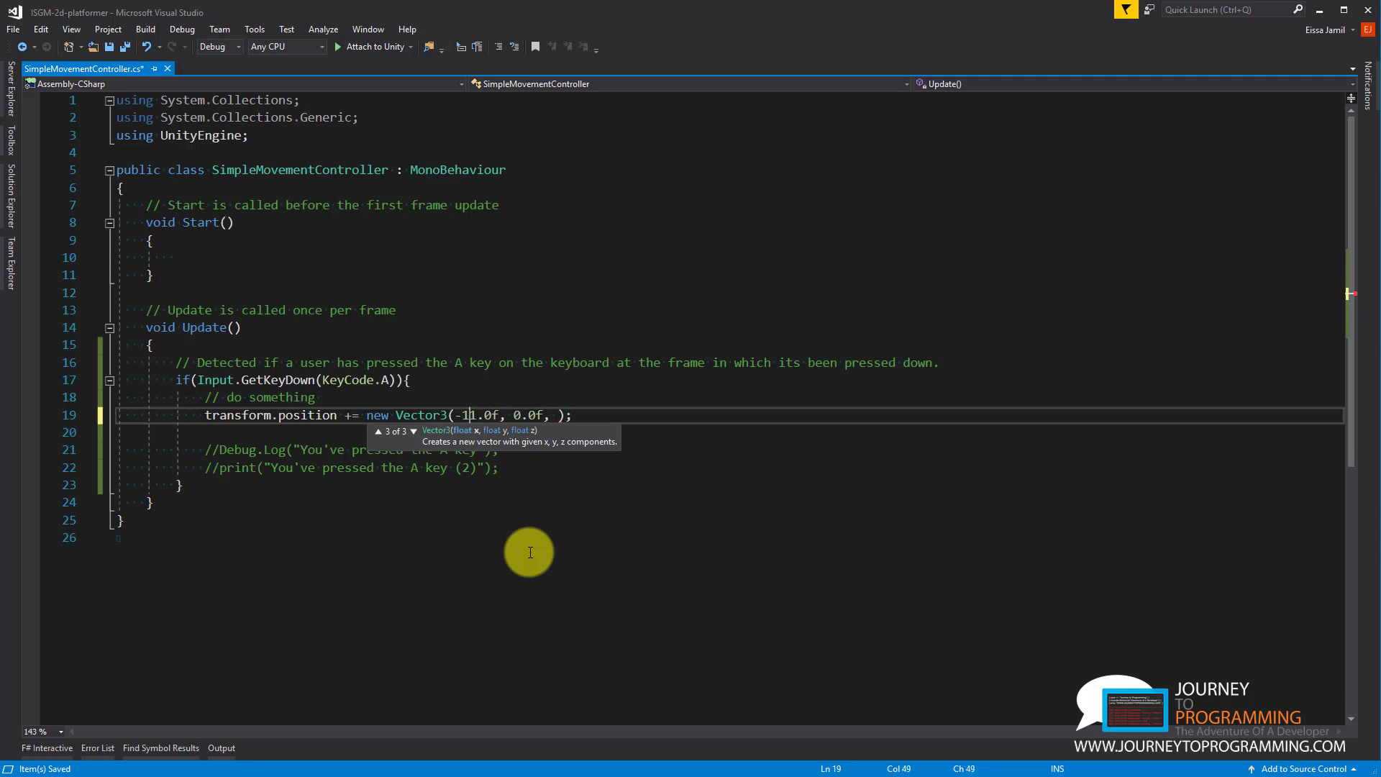
key(Delete)
- Enter 0.0f as the third Vector3 argument and save the script
key(Right)
key(Right)
key(Right)
key(Right)
key(Right)
key(Right)
key(Right)
key(Right)
key(Right)
key(Right)
key(Right)
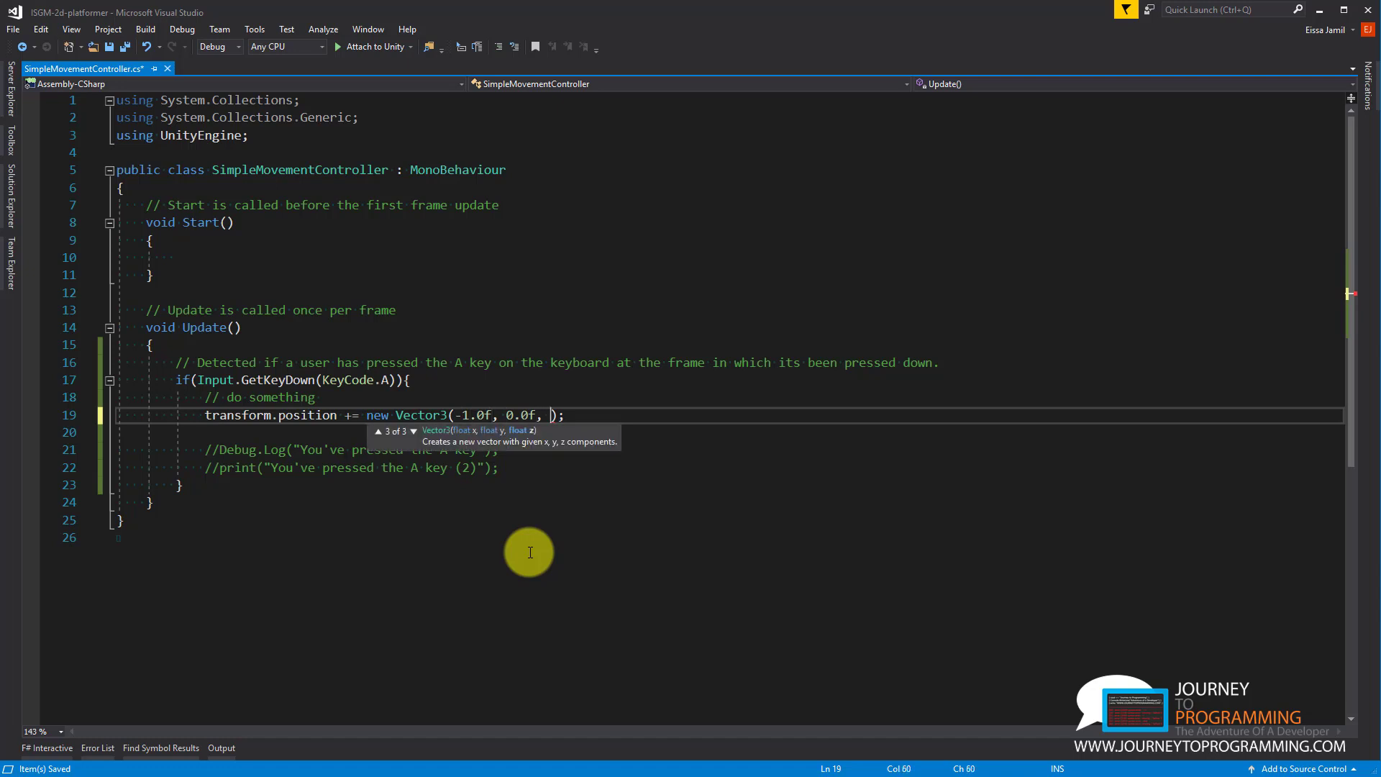
text(0.0z)
key(ctrl+s)
key(BackSpace)
text(f)
key(ctrl+s)
click(666, 501)
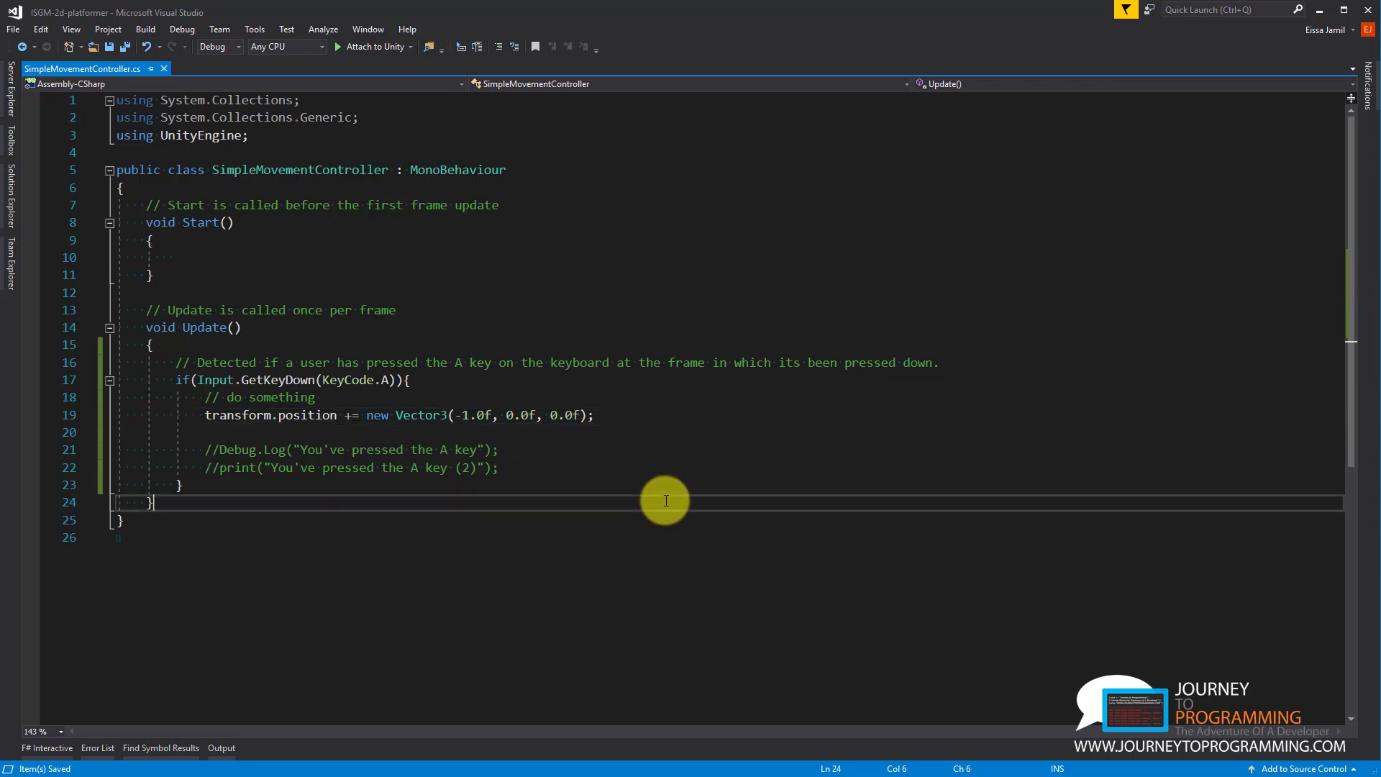
- Delete the lines from the A key if statement through the commented-out print call, keeping the block's closing brace
click(471, 417)
click(528, 417)
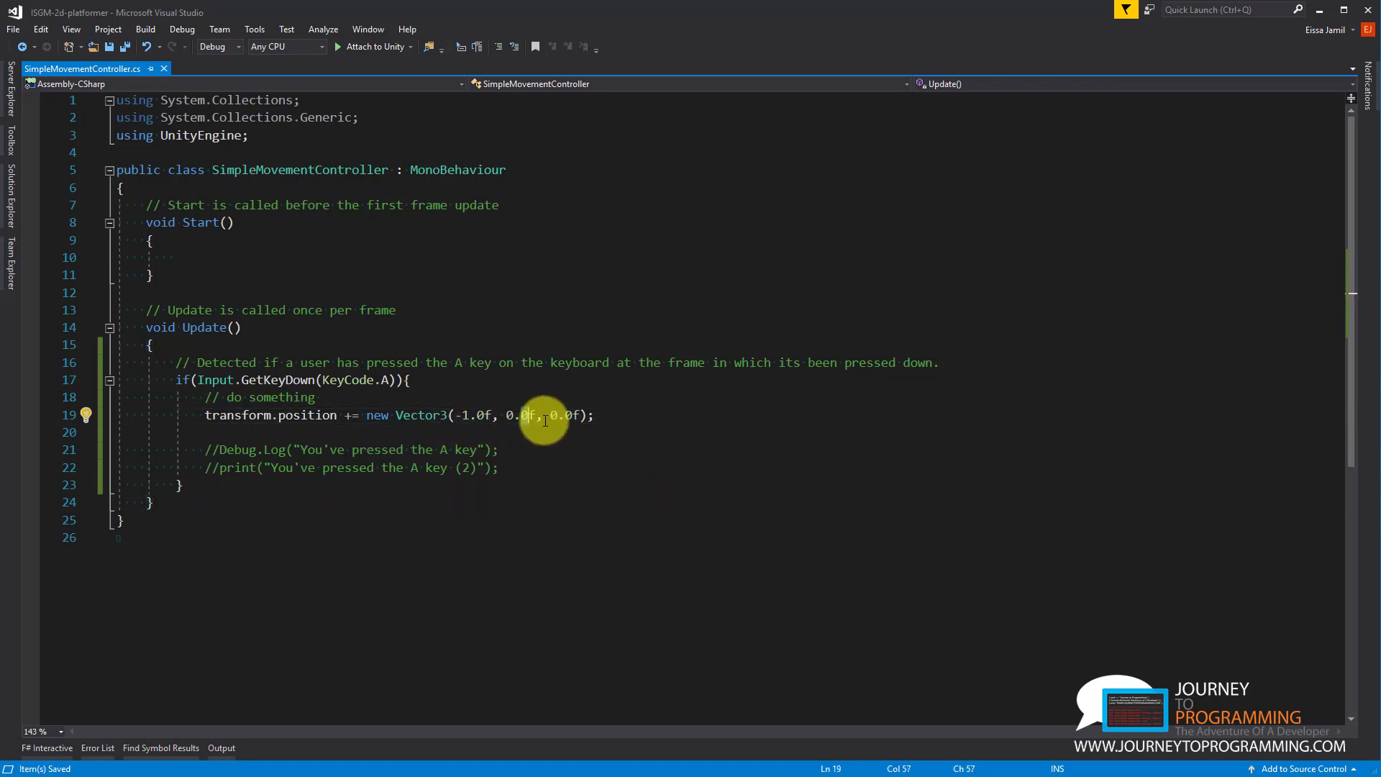
click(380, 485)
drag(669, 481, 92, 361)
click(586, 450)
drag(564, 468, 111, 376)
key(Delete)
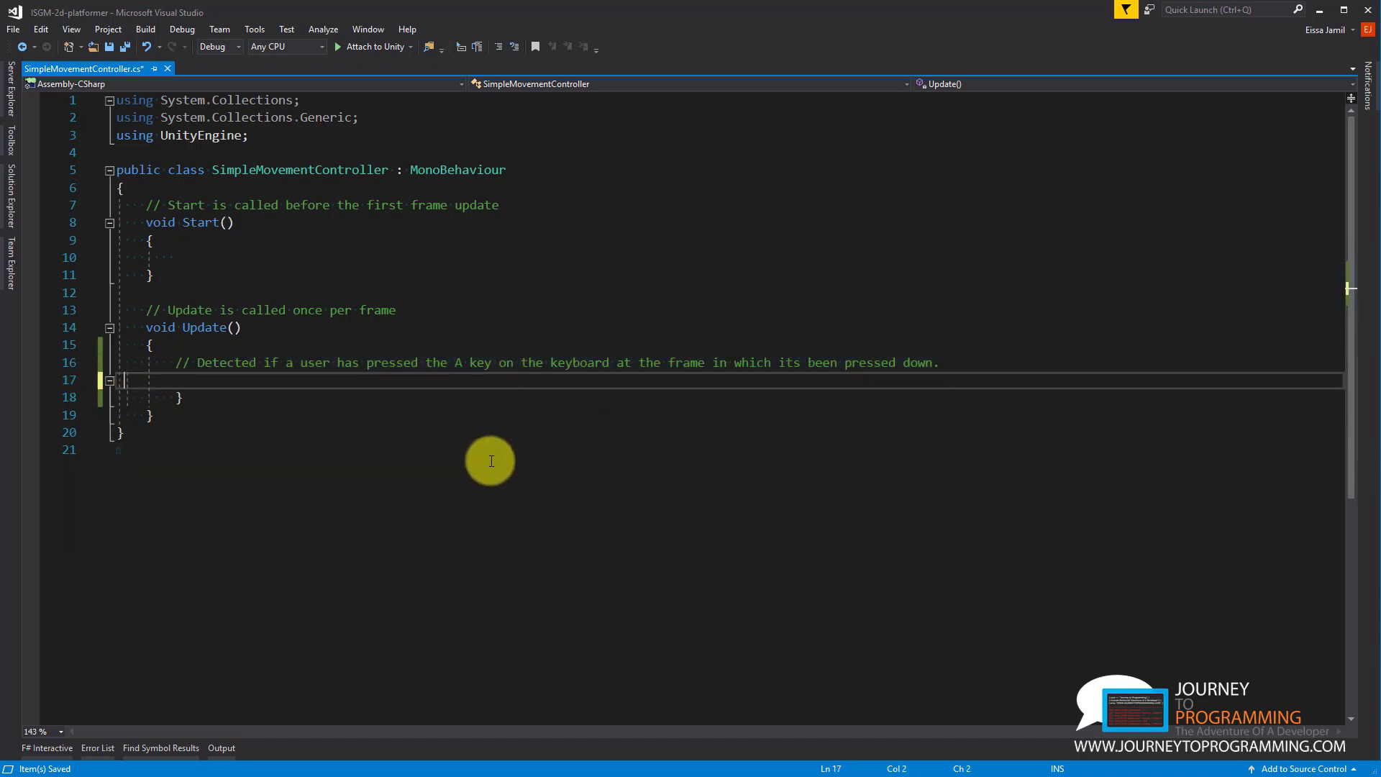
- Undo the deletion of the A key if block, and run the scene in Unity with the Player object selected
key(ctrl+z)
key(alt+Tab)
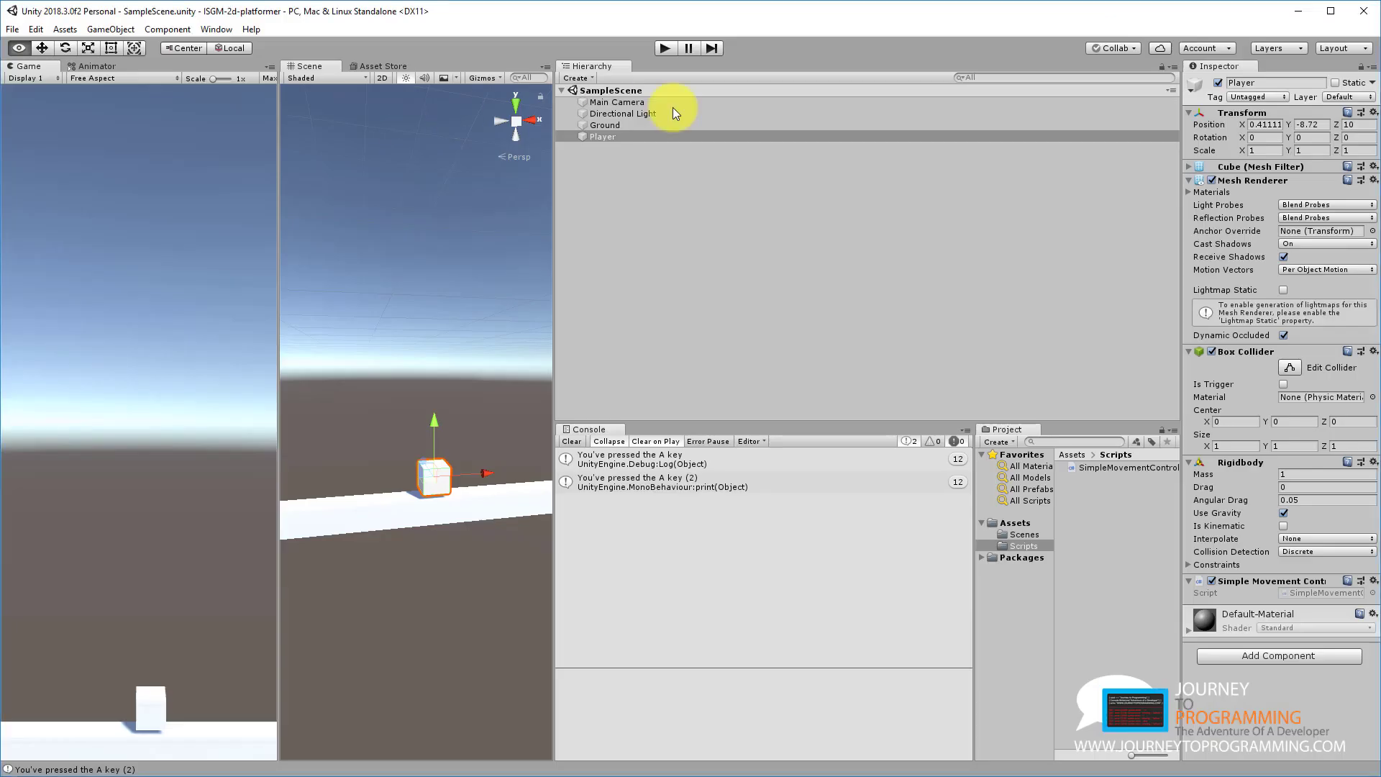
click(666, 48)
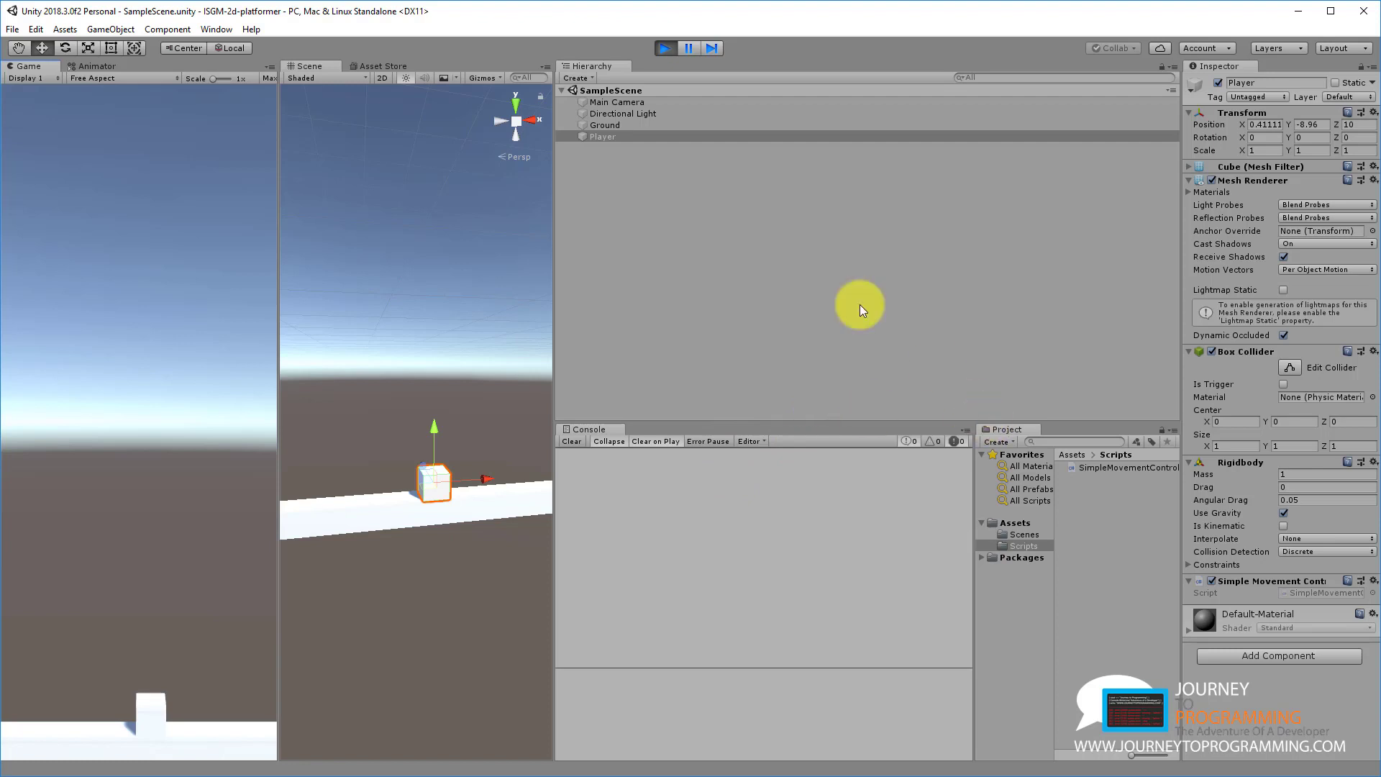
click(667, 137)
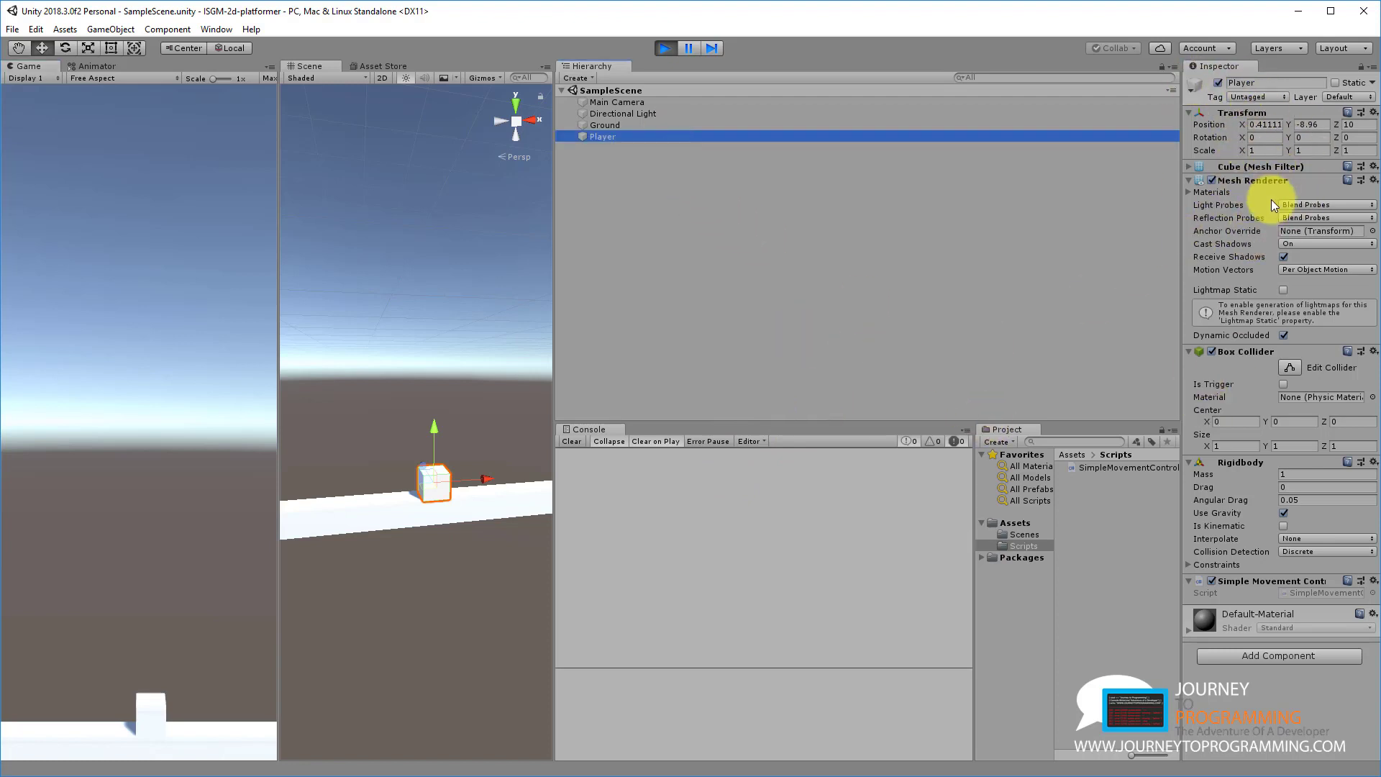
click(238, 264)
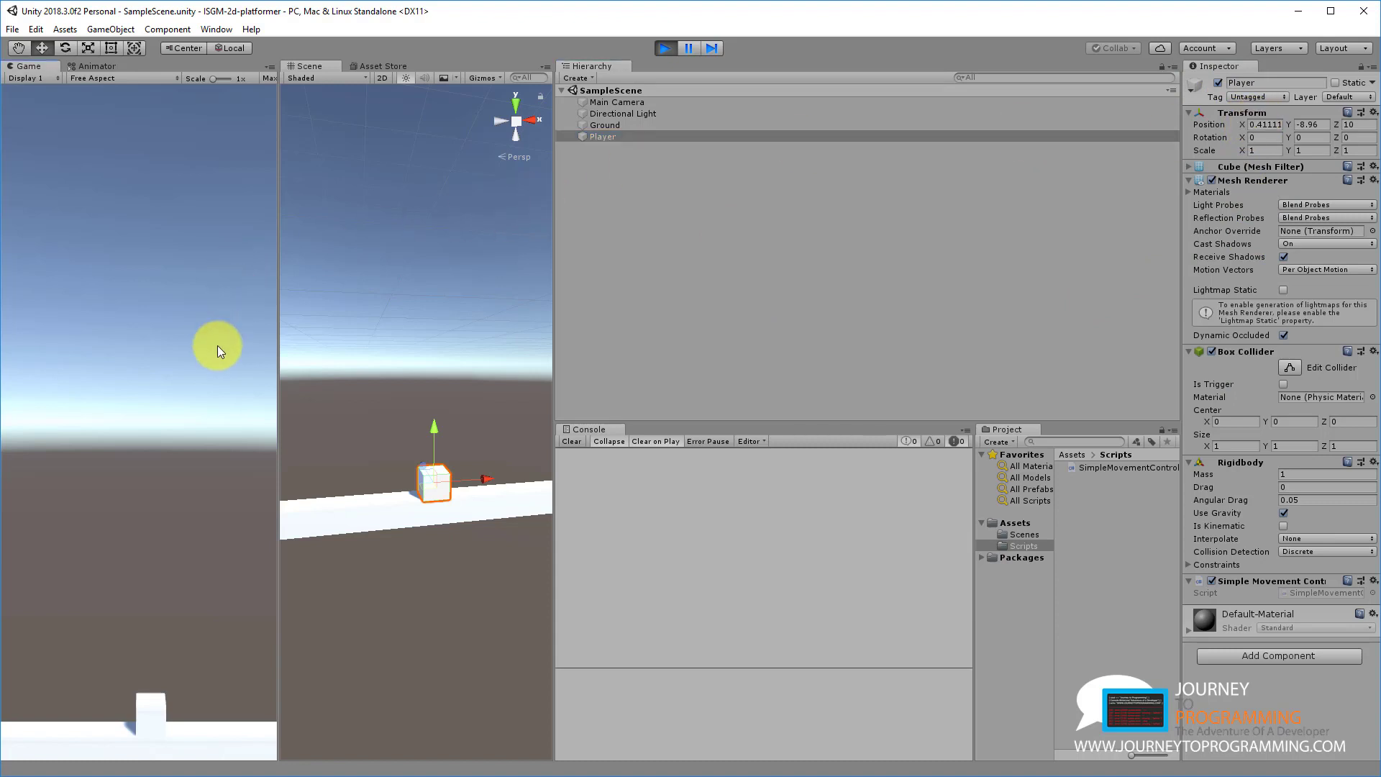
- Test the leftward movement by moving the Player cube repeatedly along the Ground in the running game
key(Left)
key(Left)
key(Left)
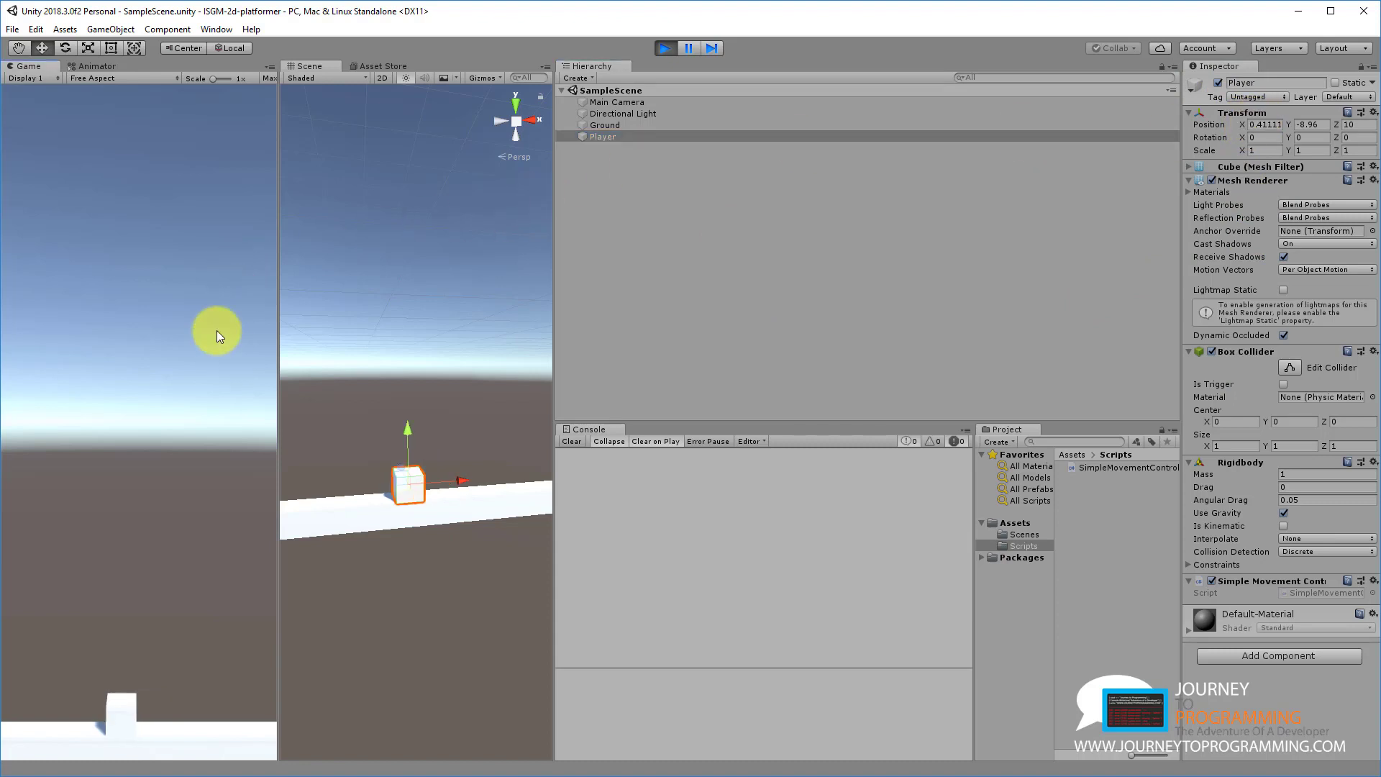
key(Left)
key(Left)
key(Left)
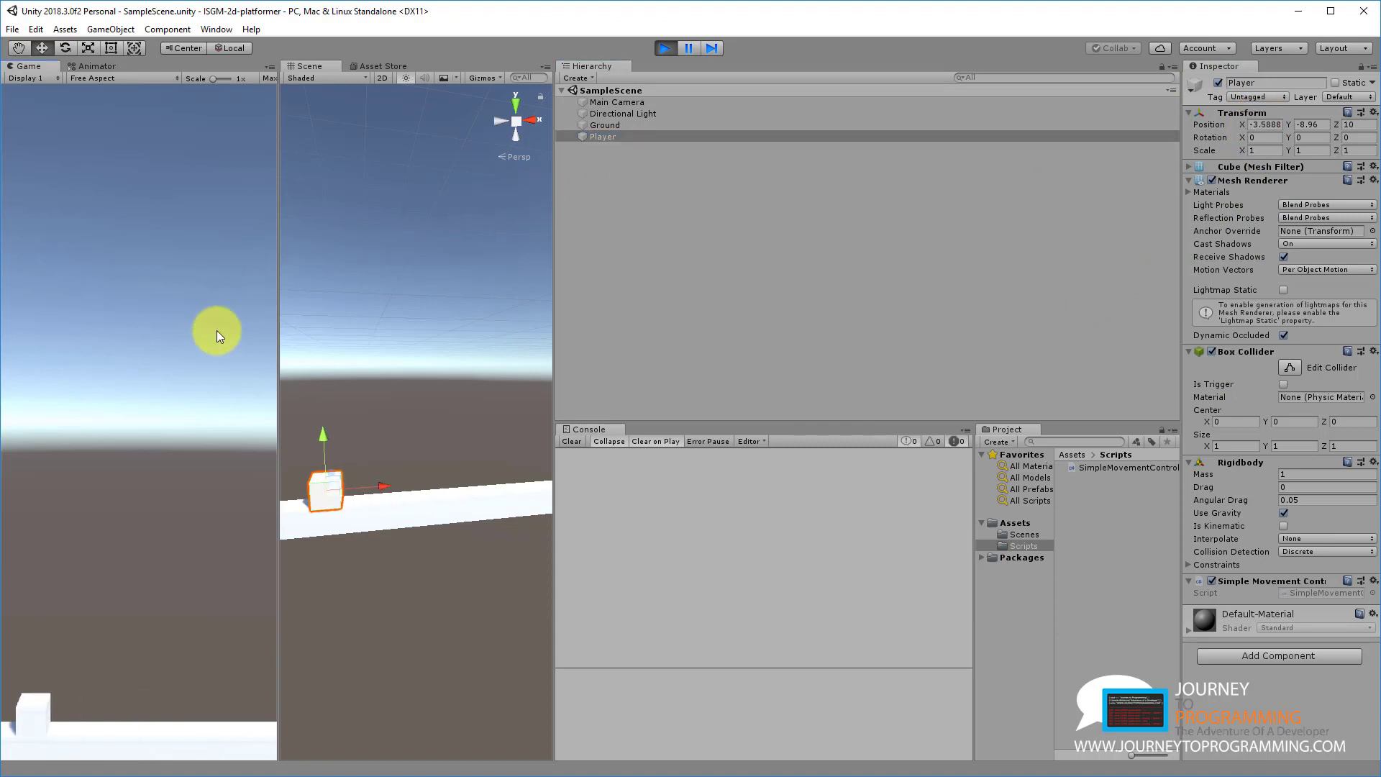
key(Left)
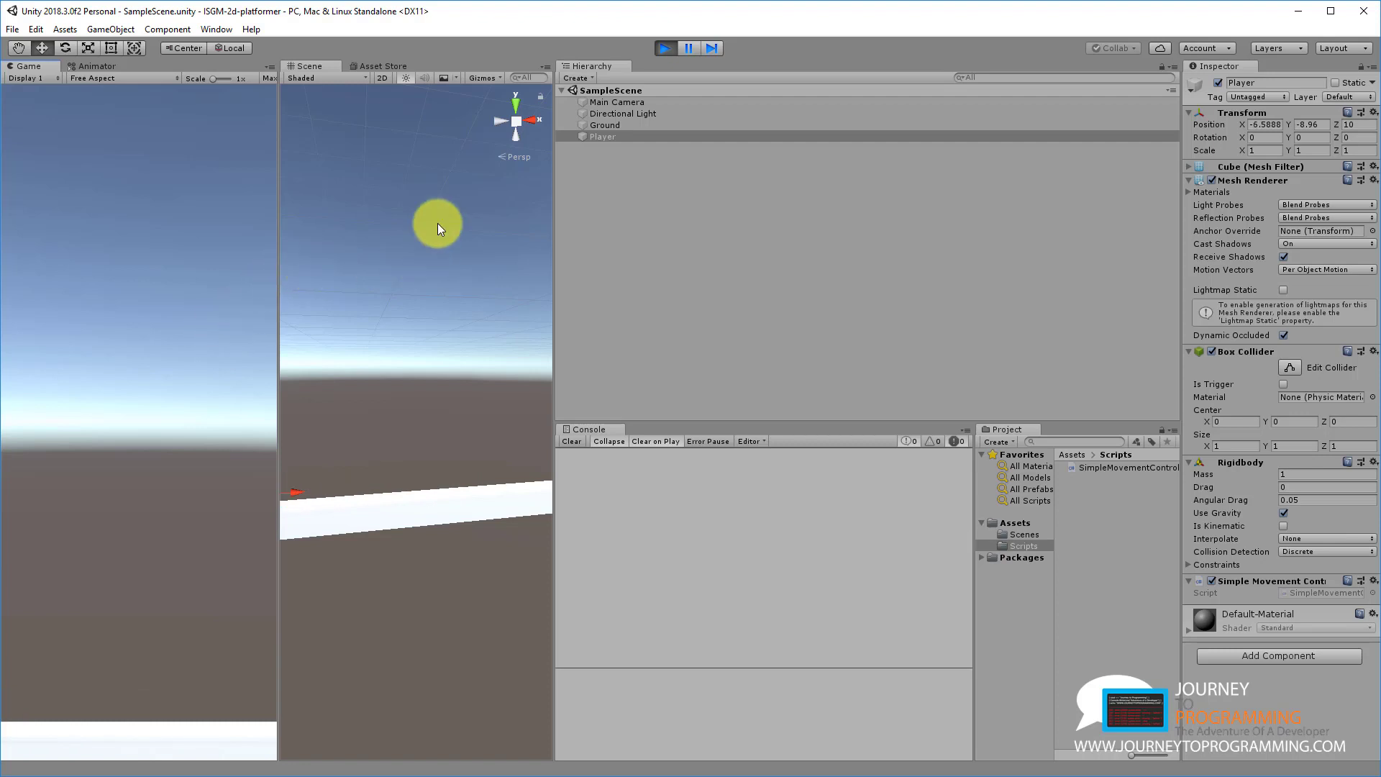
- Turn the Scene view towards the end of the Ground and keep moving the Player cube left past its edge
right_drag(351, 412, 243, 417)
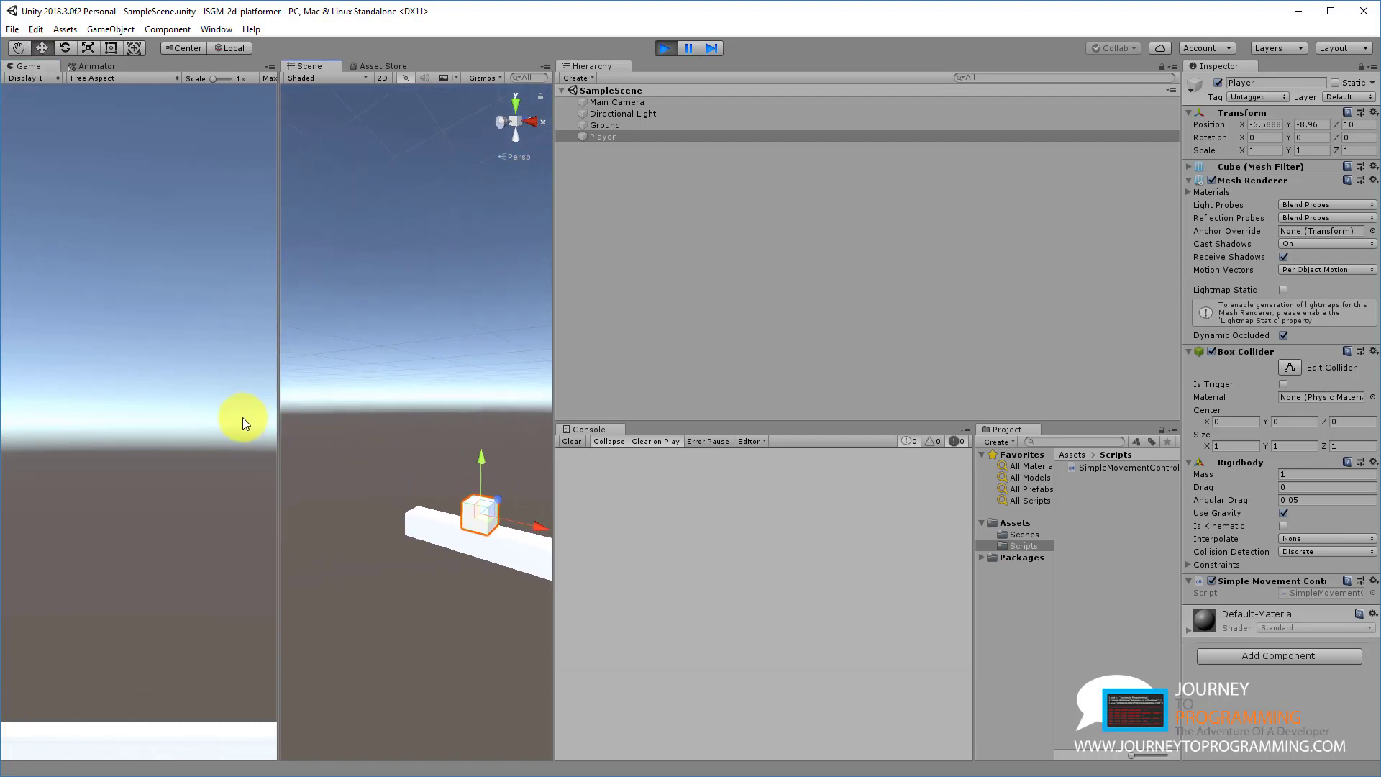
click(118, 279)
key(Left)
key(Left)
key(Left)
key(Left)
key(Left)
key(Left)
key(Left)
key(Left)
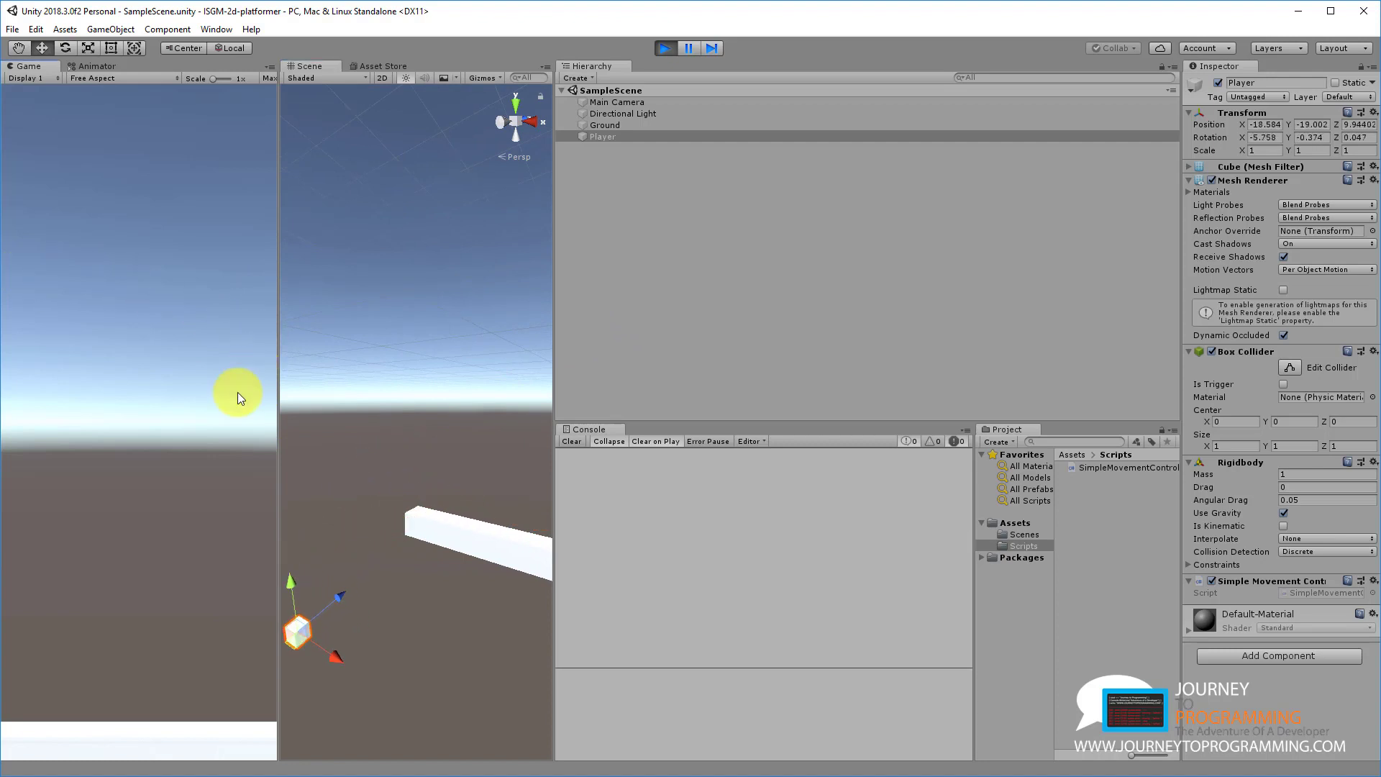
- Follow the falling Player cube in the Scene view and stop the running game
right_drag(439, 474, 392, 697)
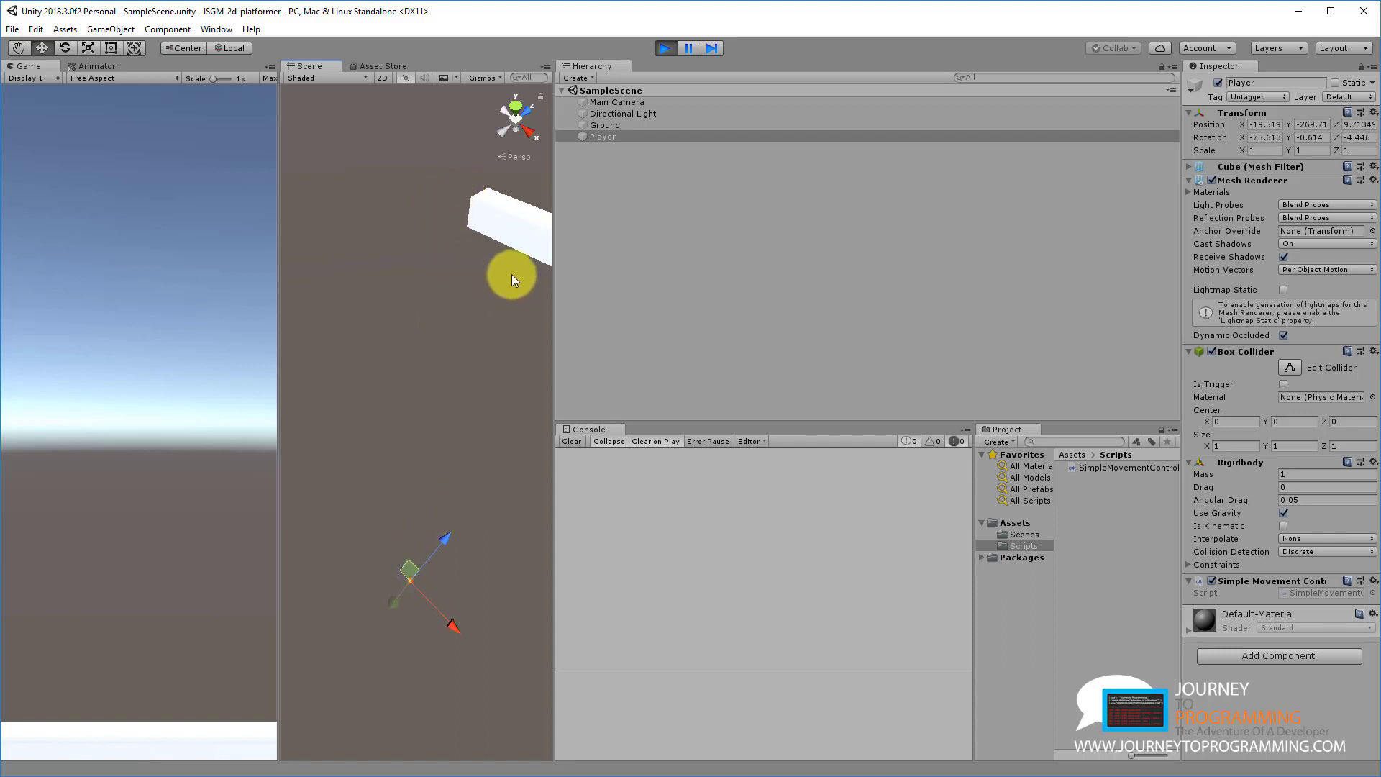
right_drag(491, 270, 501, 249)
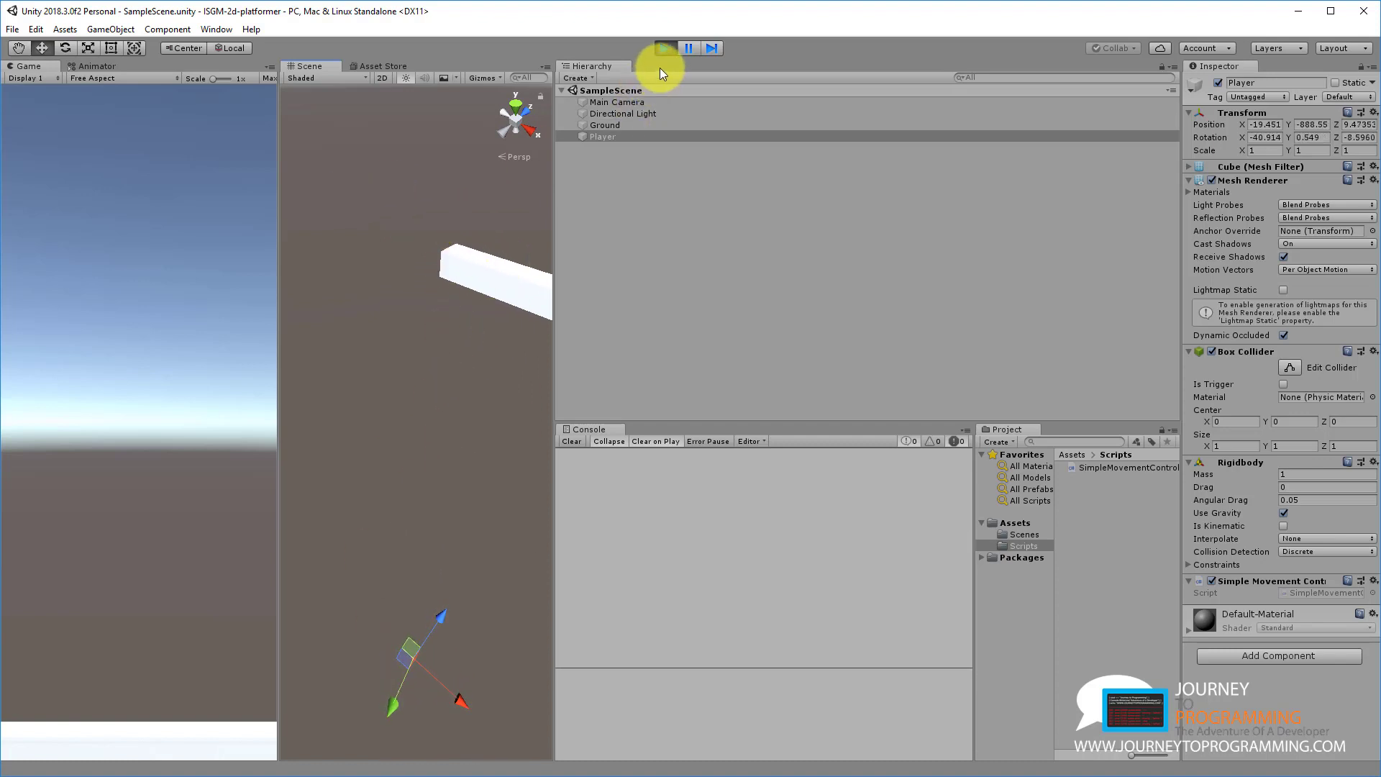
click(665, 48)
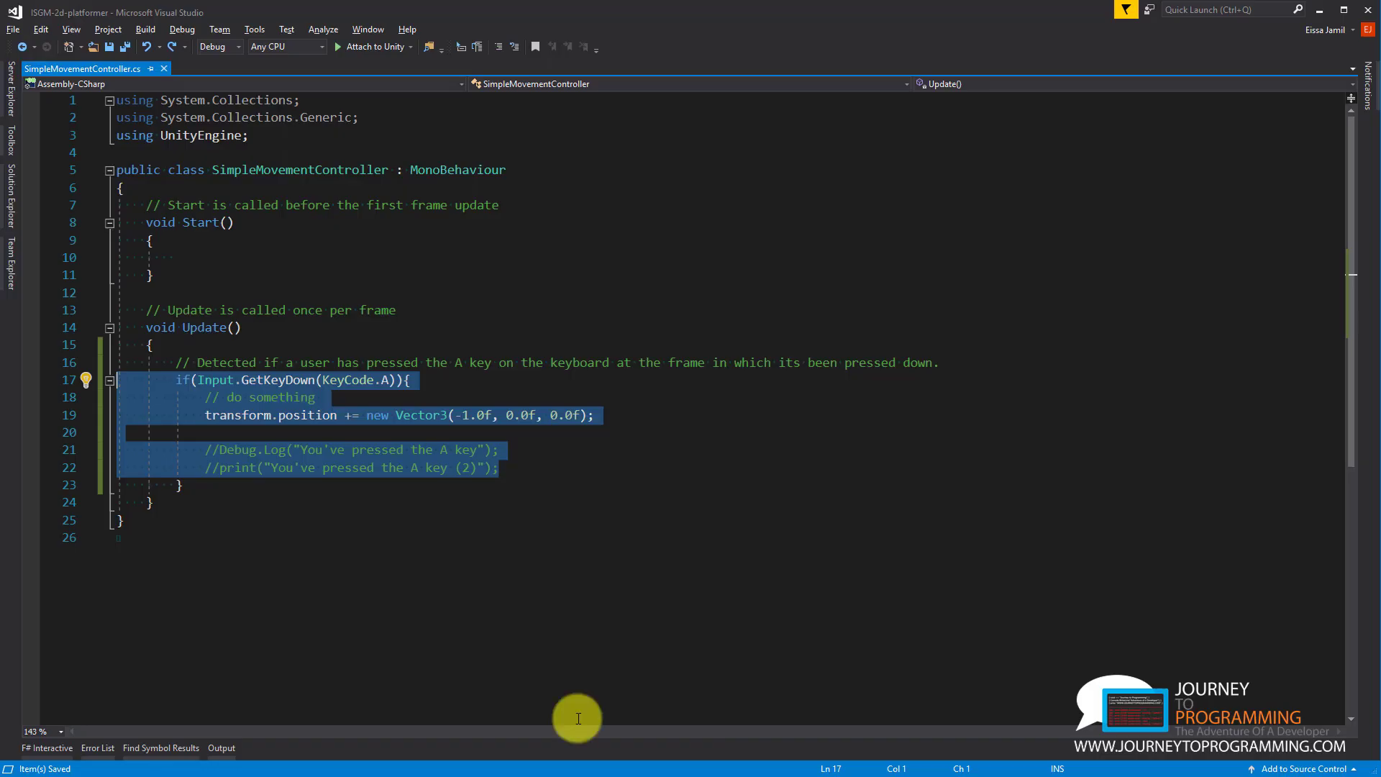
- Examine the line that adds the new Vector3 to transform.position in the A key block, including its three arguments
click(374, 469)
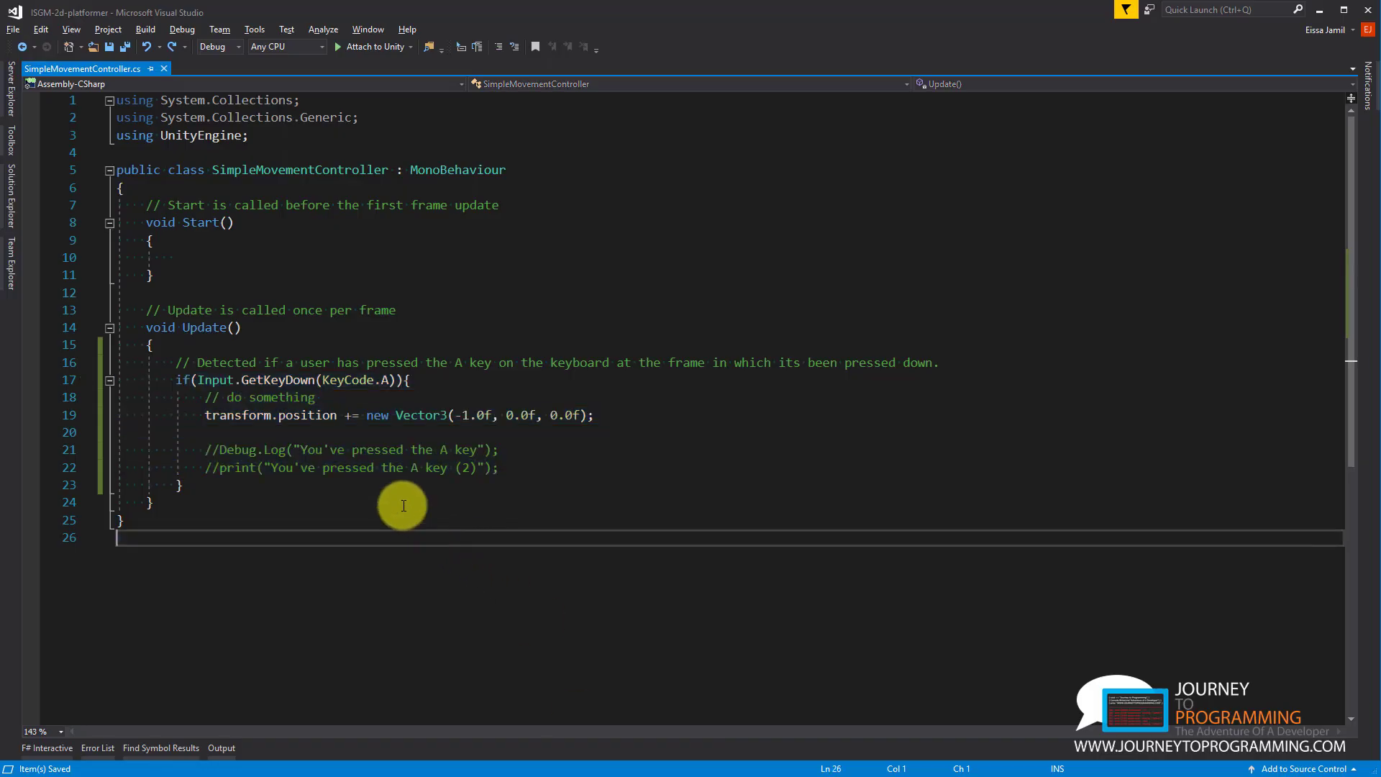
click(206, 416)
double_click(231, 415)
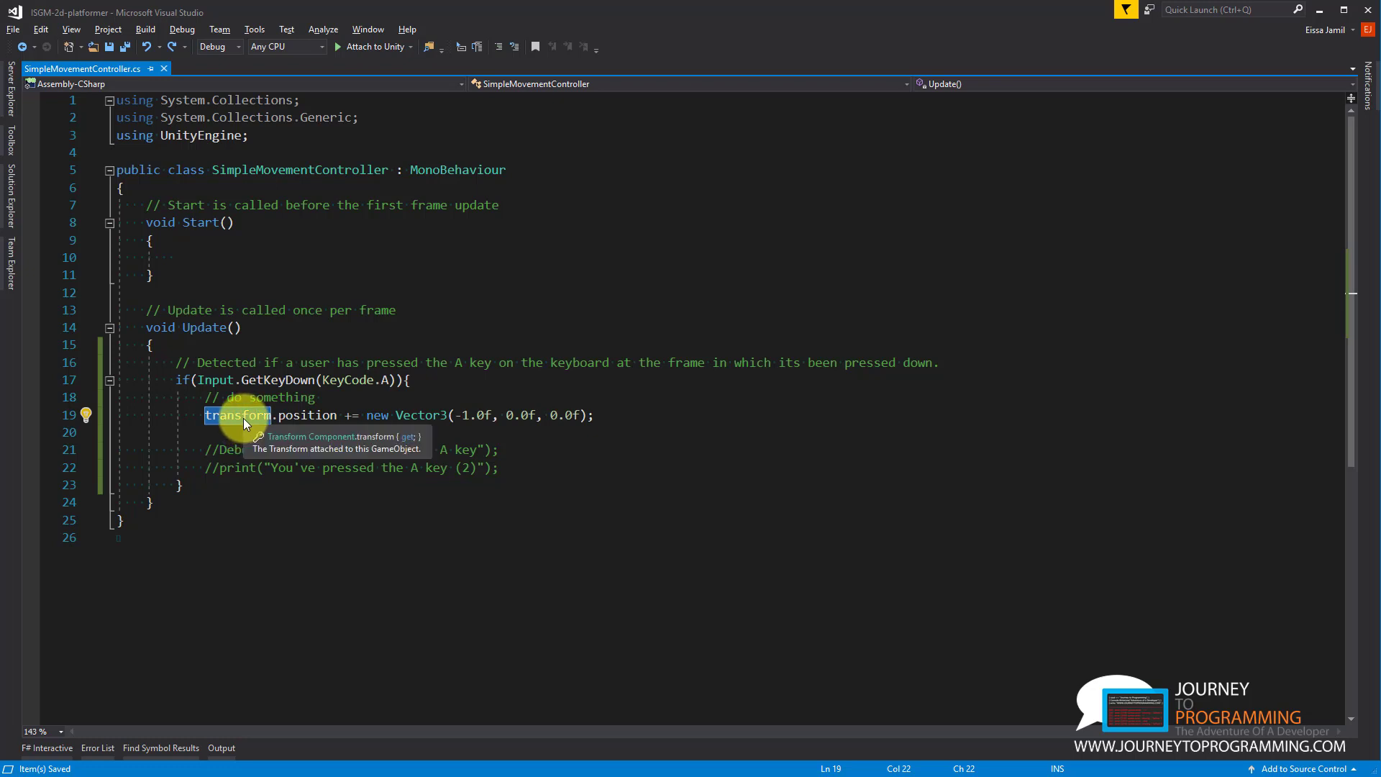
click(243, 417)
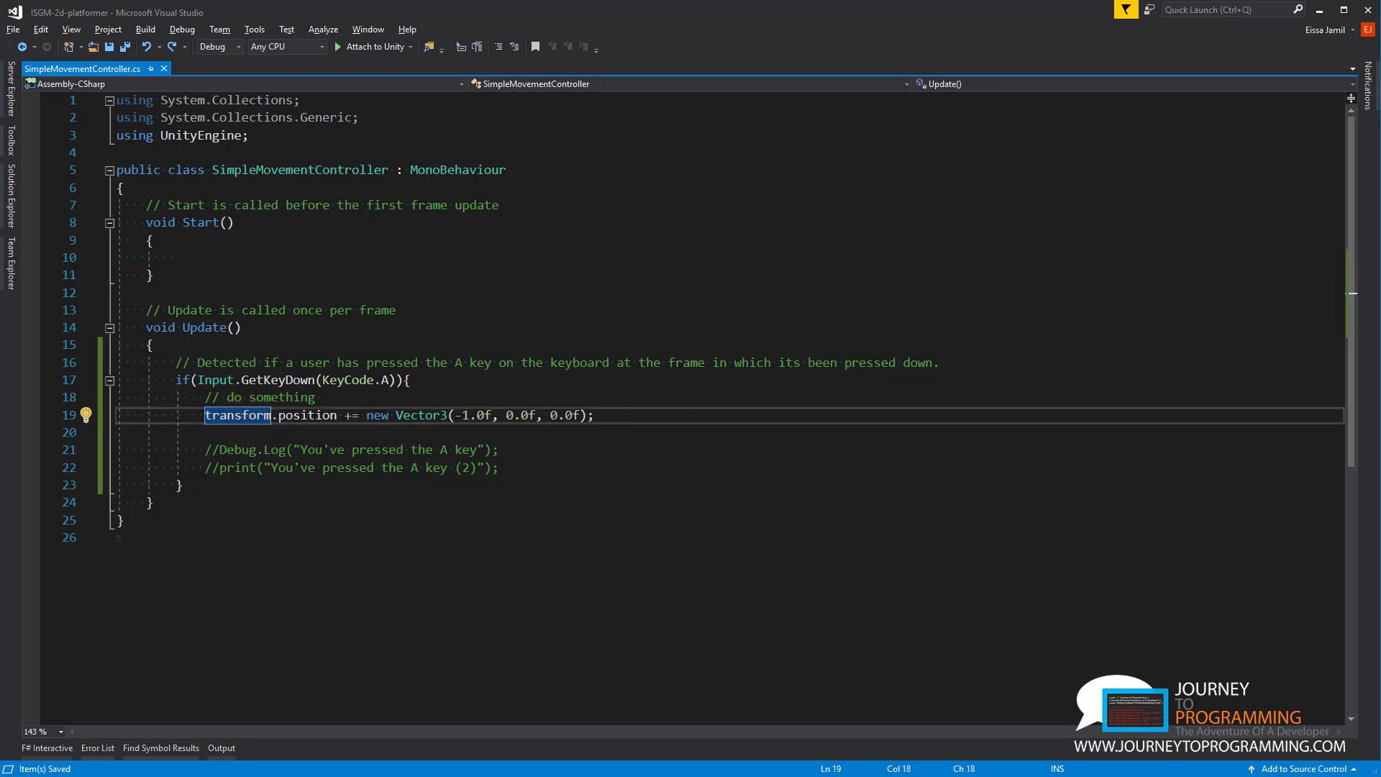
click(294, 416)
double_click(291, 415)
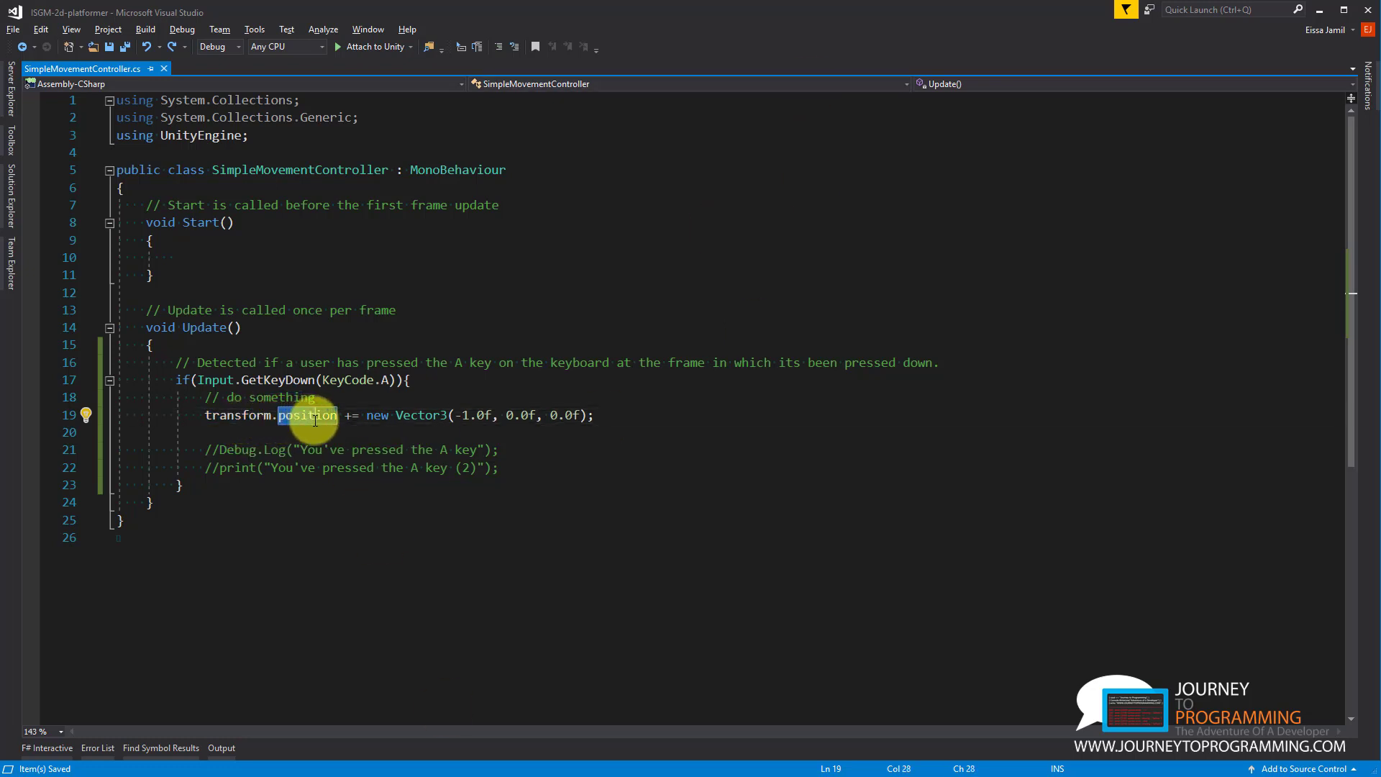
mouse_move(338, 419)
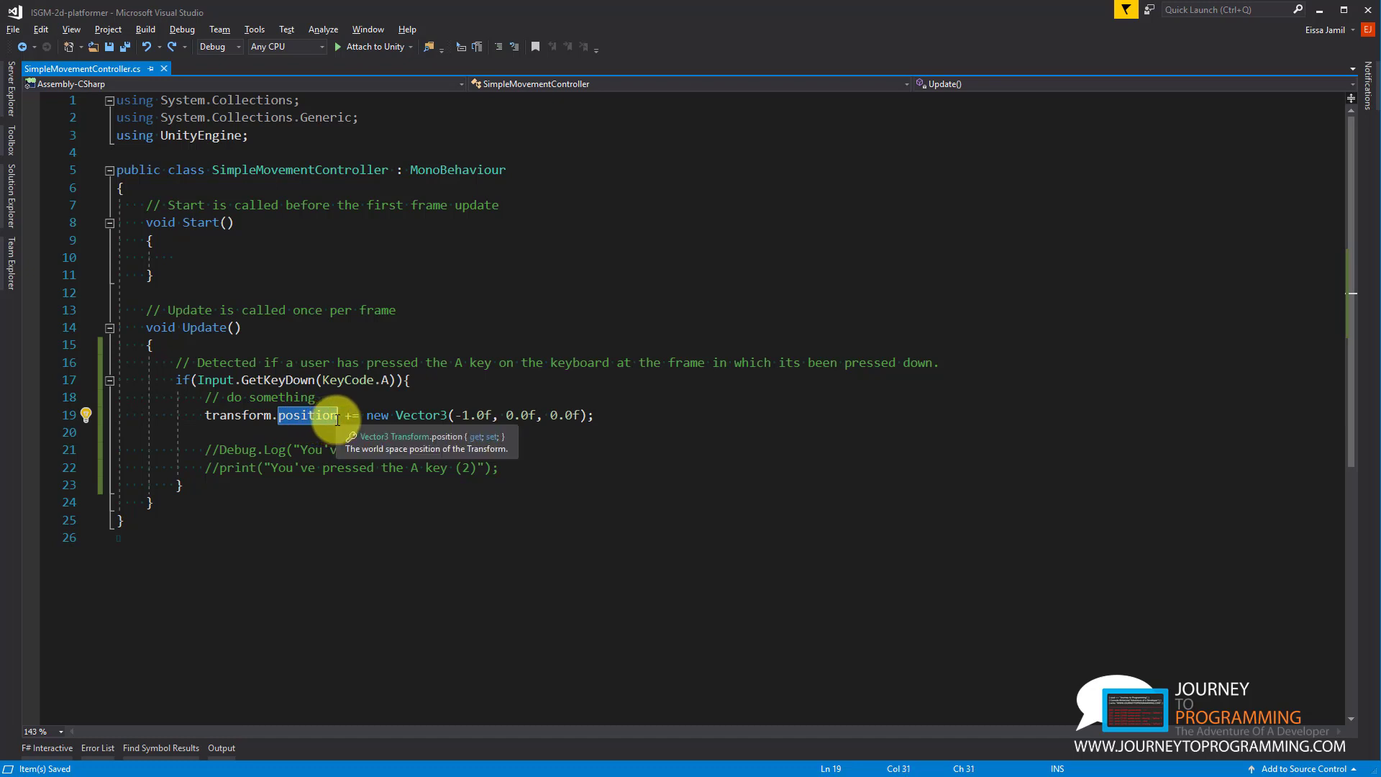
drag(345, 416, 585, 411)
mouse_move(389, 416)
click(452, 407)
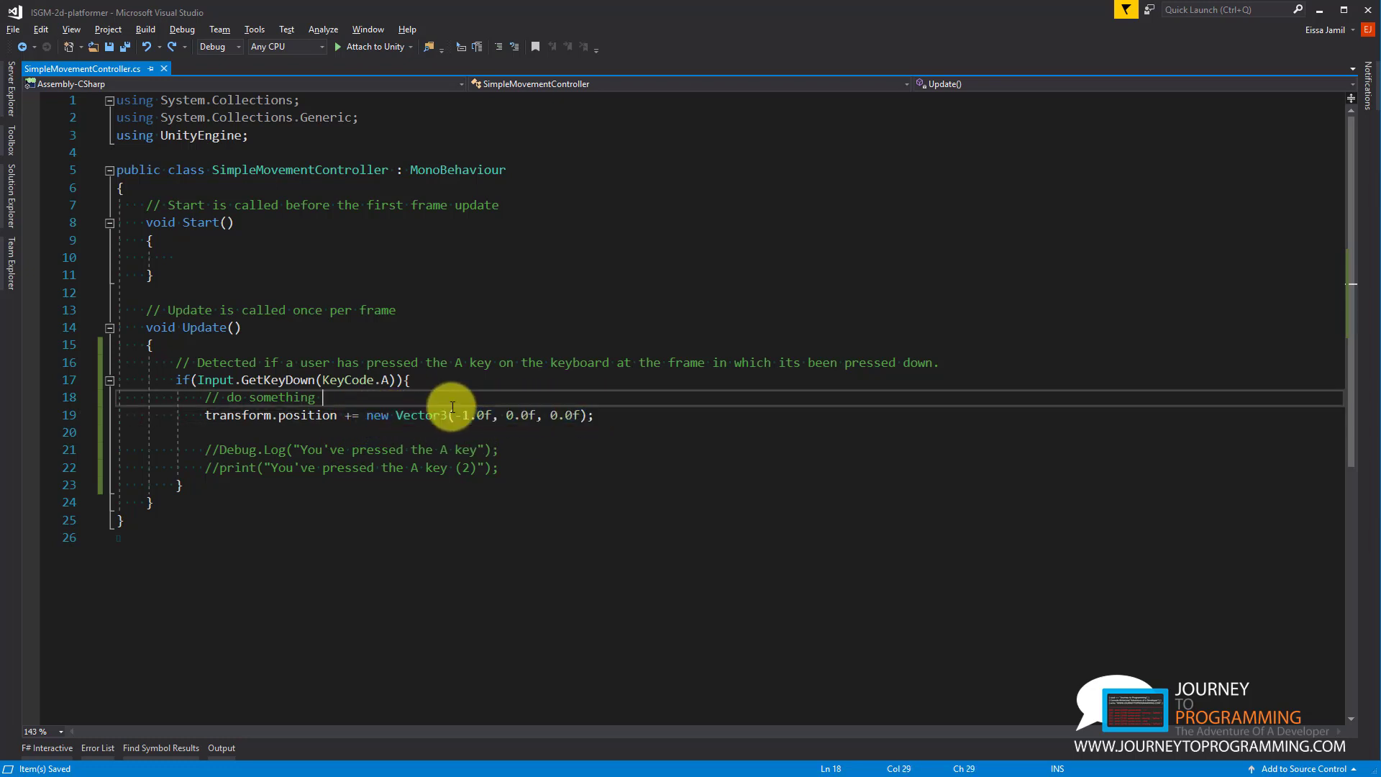
drag(456, 416, 491, 419)
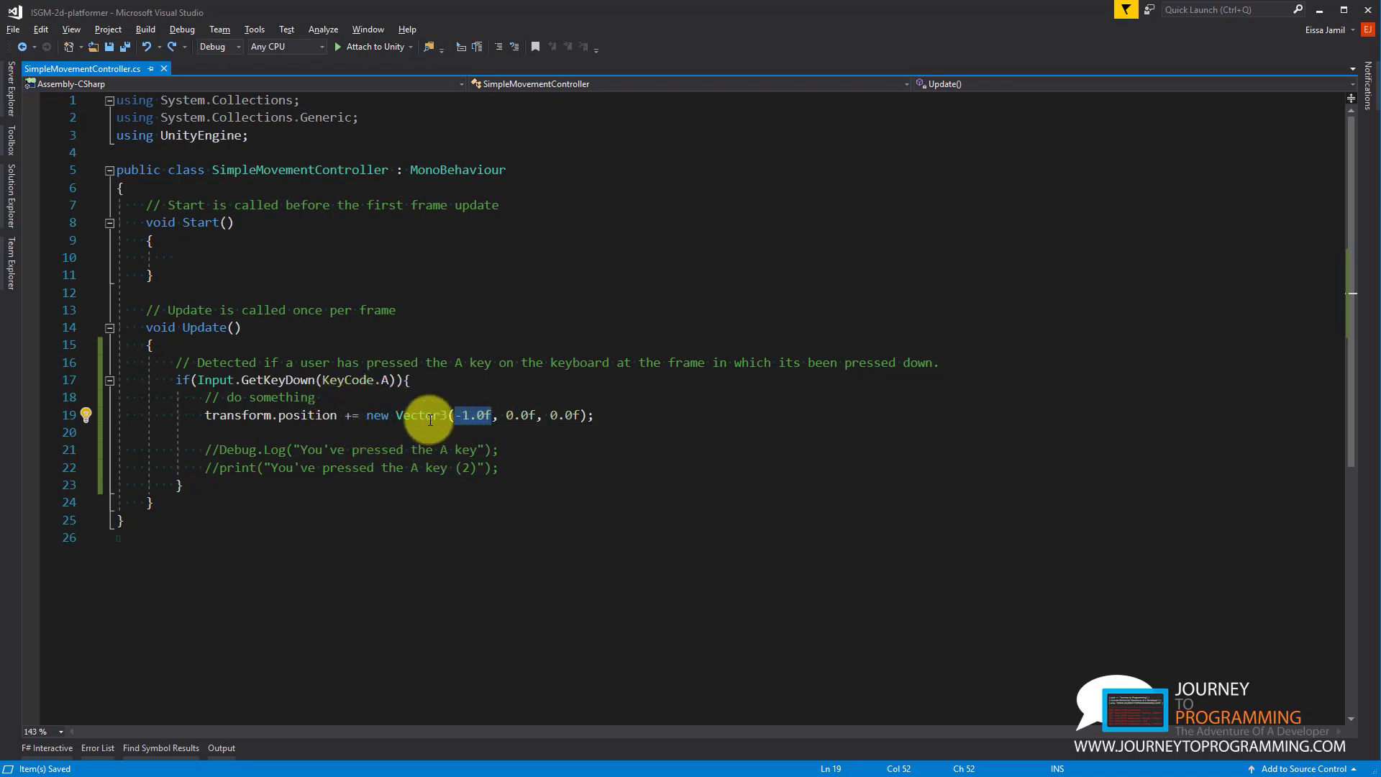
drag(514, 418, 598, 407)
click(566, 424)
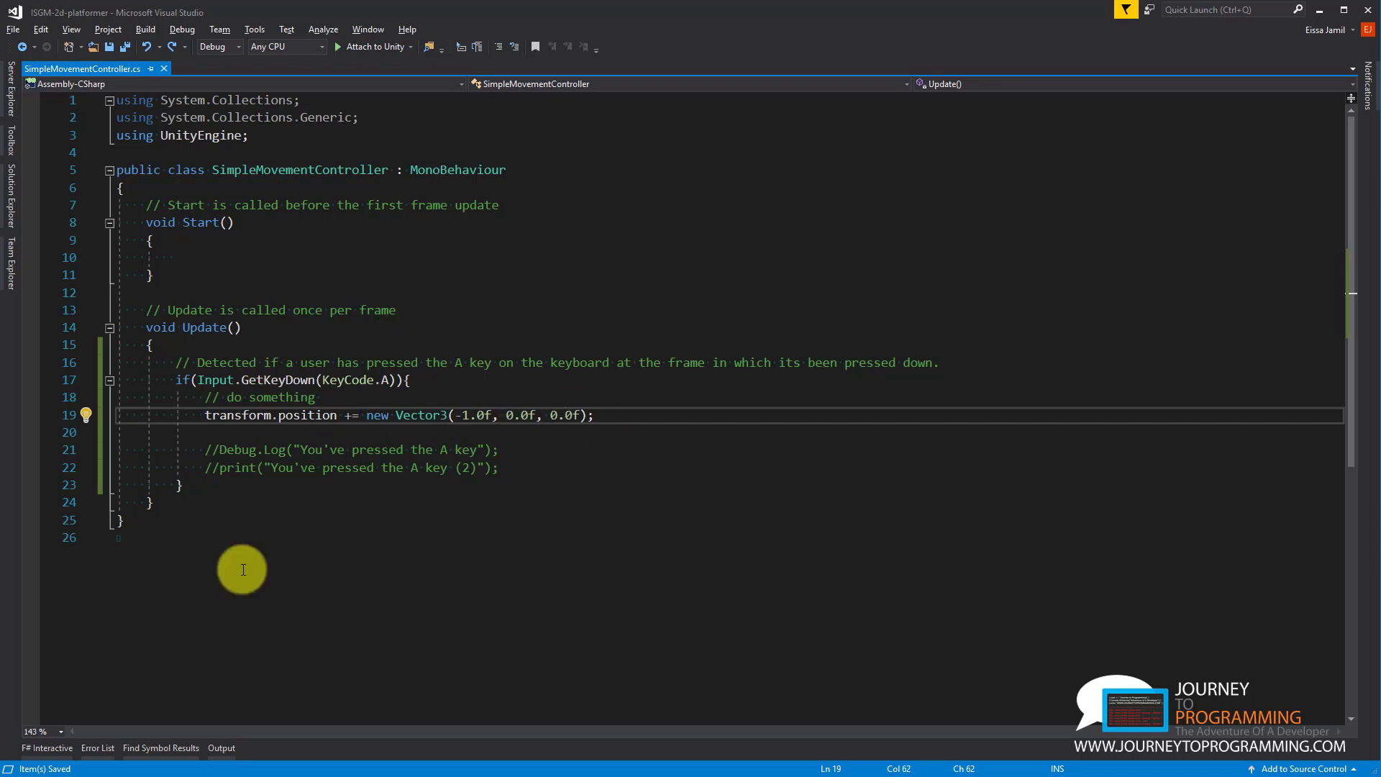
- Review how the GetKeyDown condition triggers the -1.0f change to the transform's position inside the if block
drag(242, 380, 411, 380)
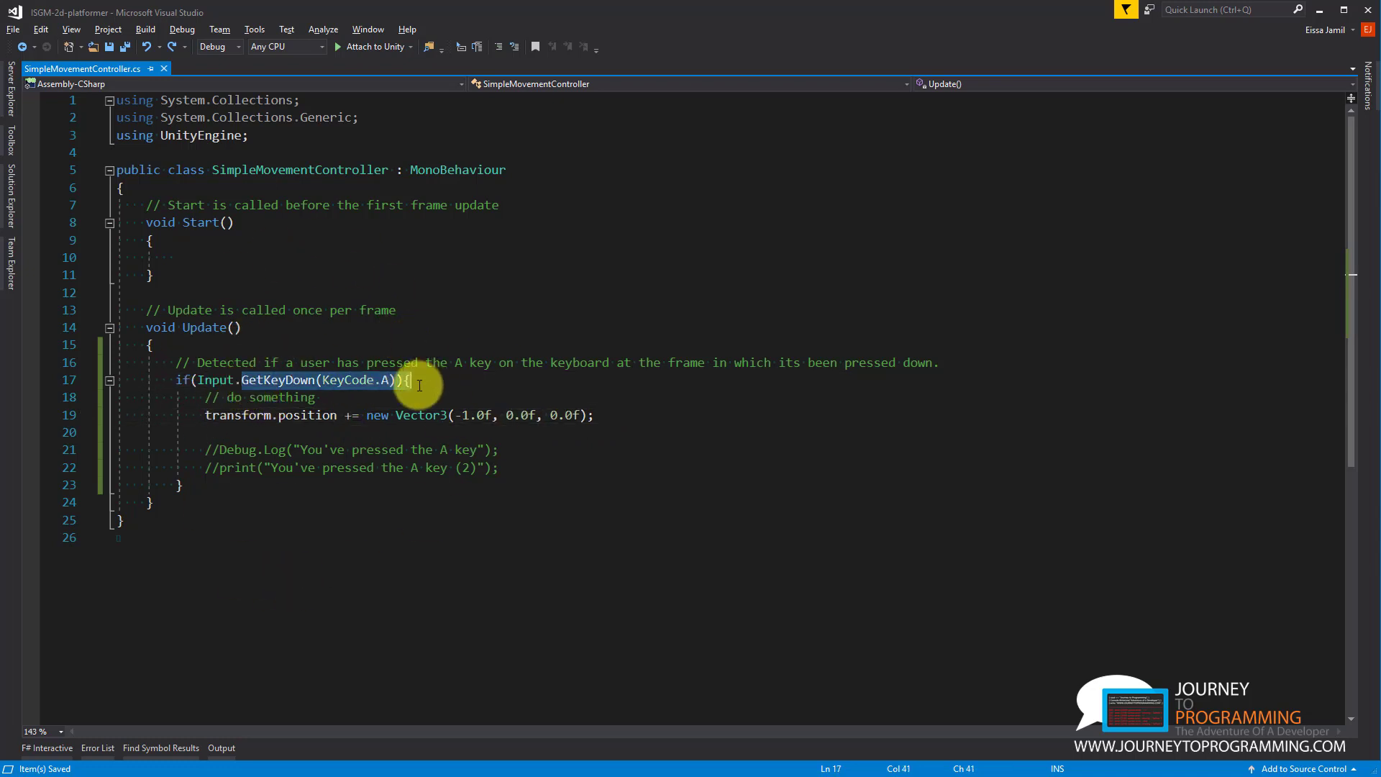
drag(491, 416, 458, 409)
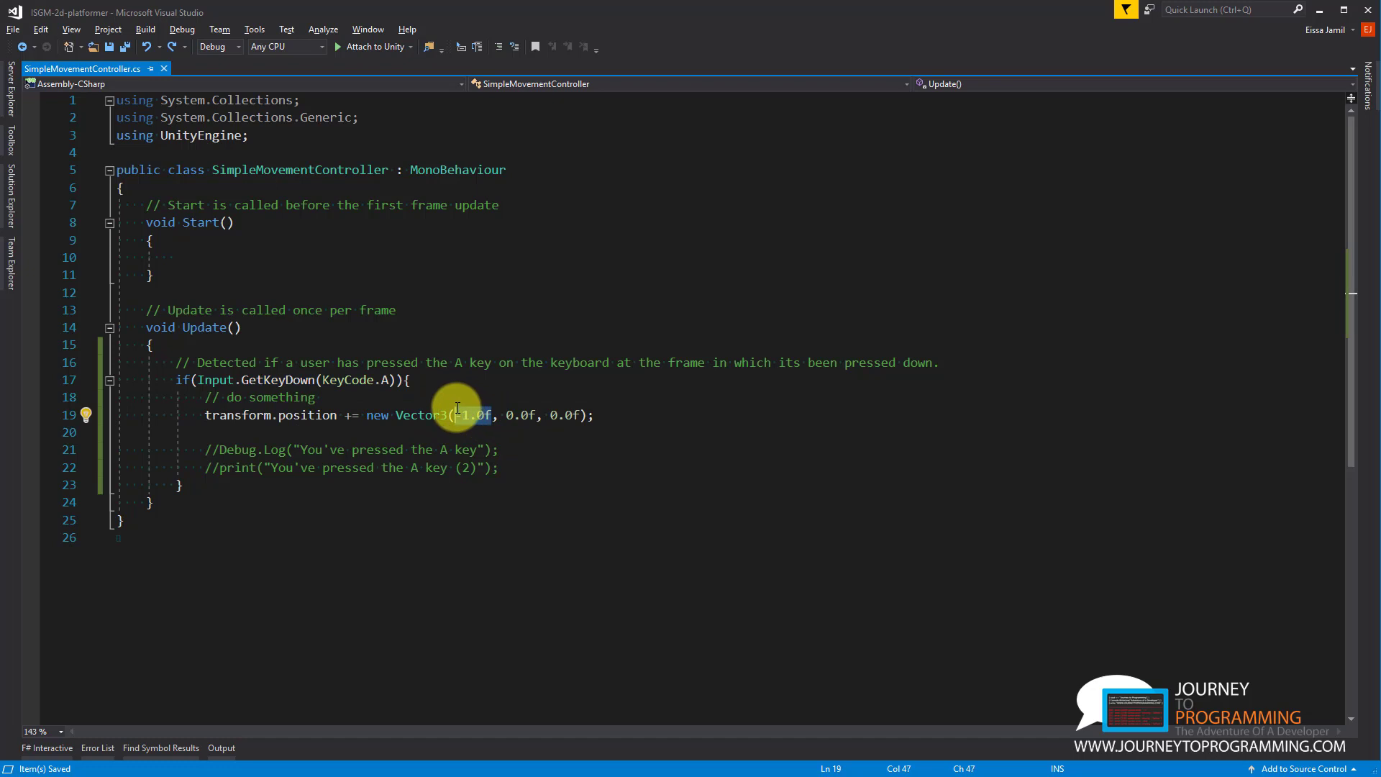
double_click(251, 421)
double_click(300, 417)
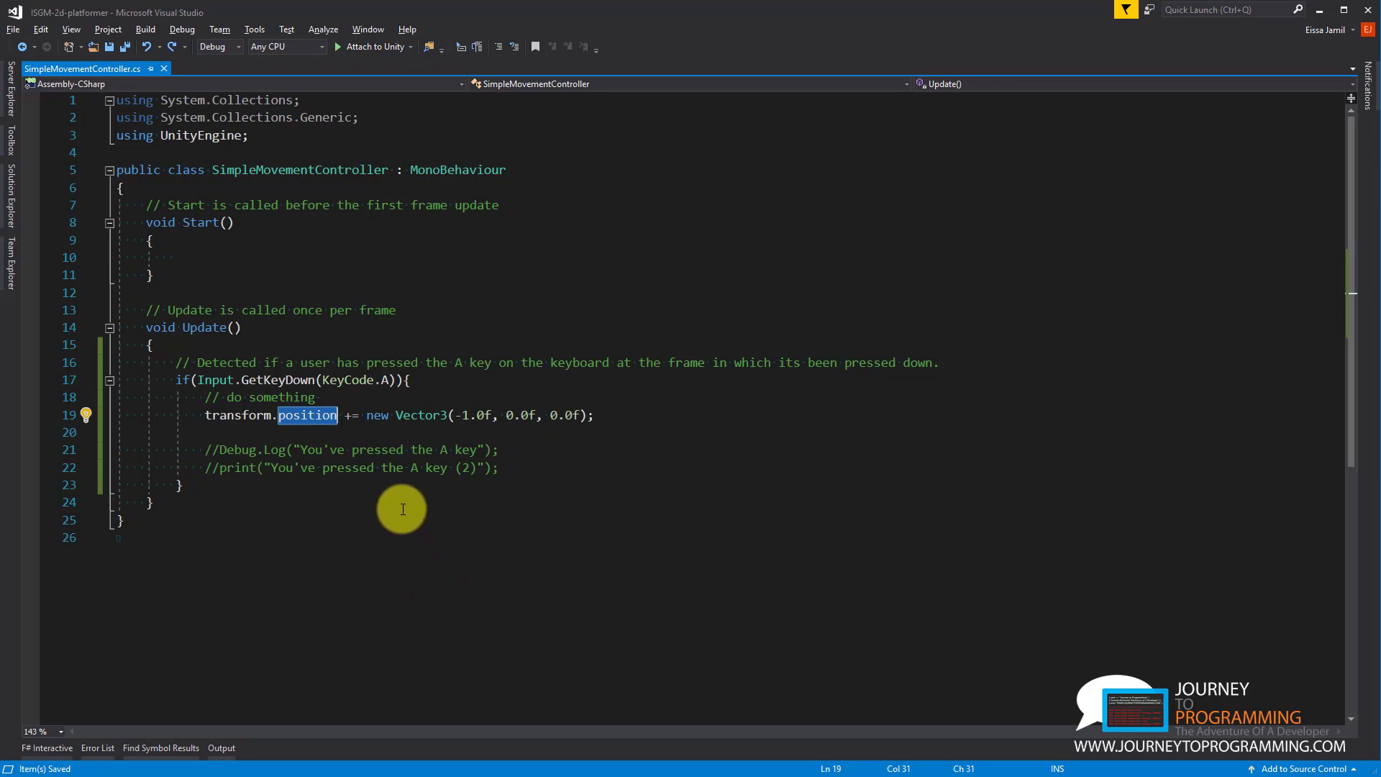
click(608, 447)
drag(316, 394, 601, 416)
click(223, 430)
click(603, 479)
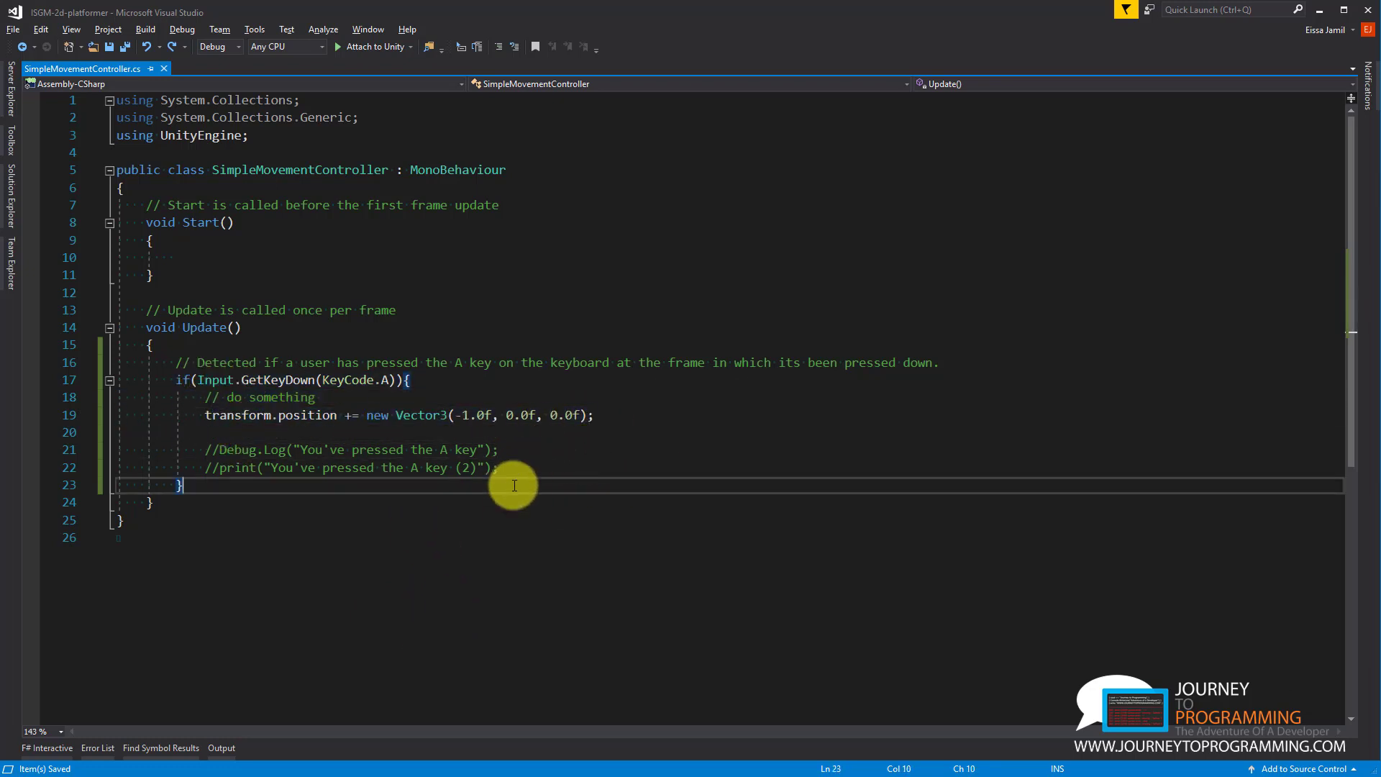
- Change GetKeyDown to GetKey in the A key condition and save the script
double_click(277, 380)
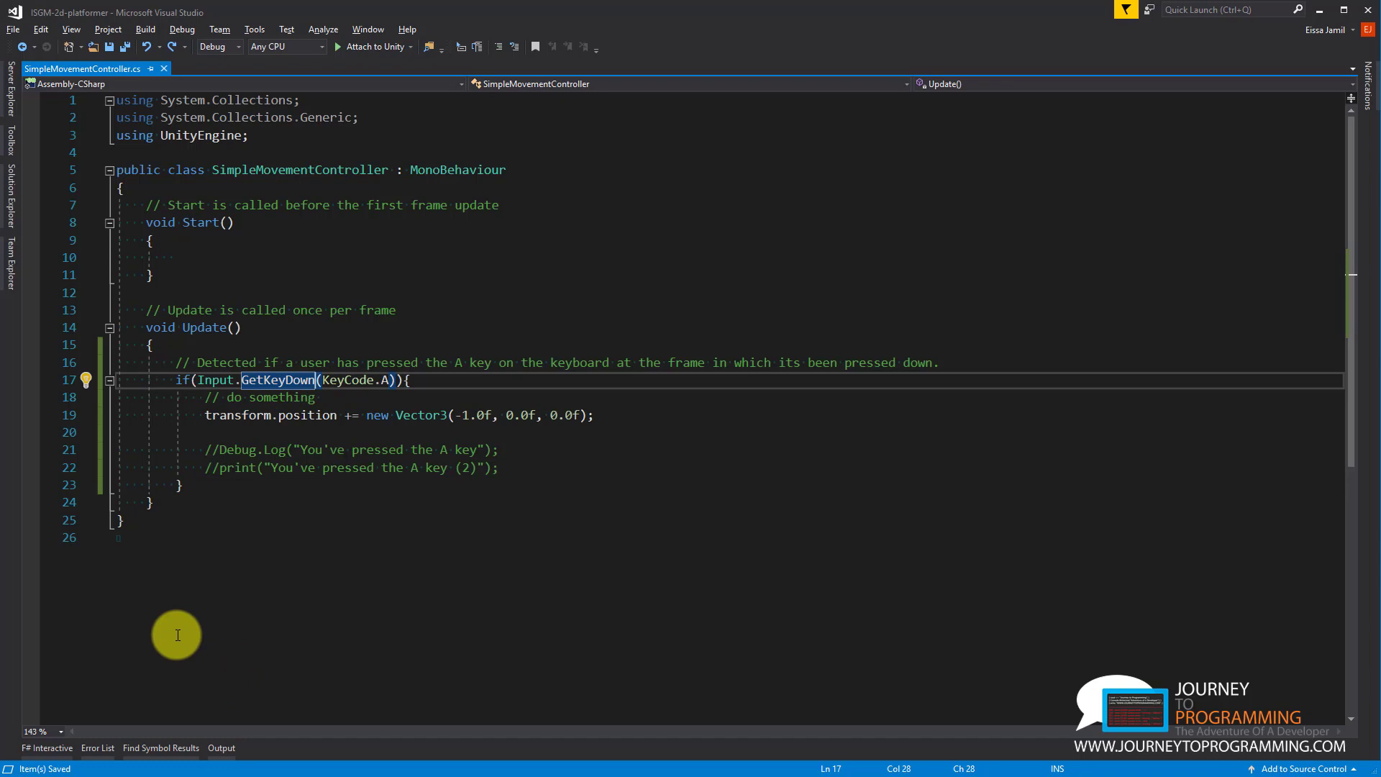
click(292, 386)
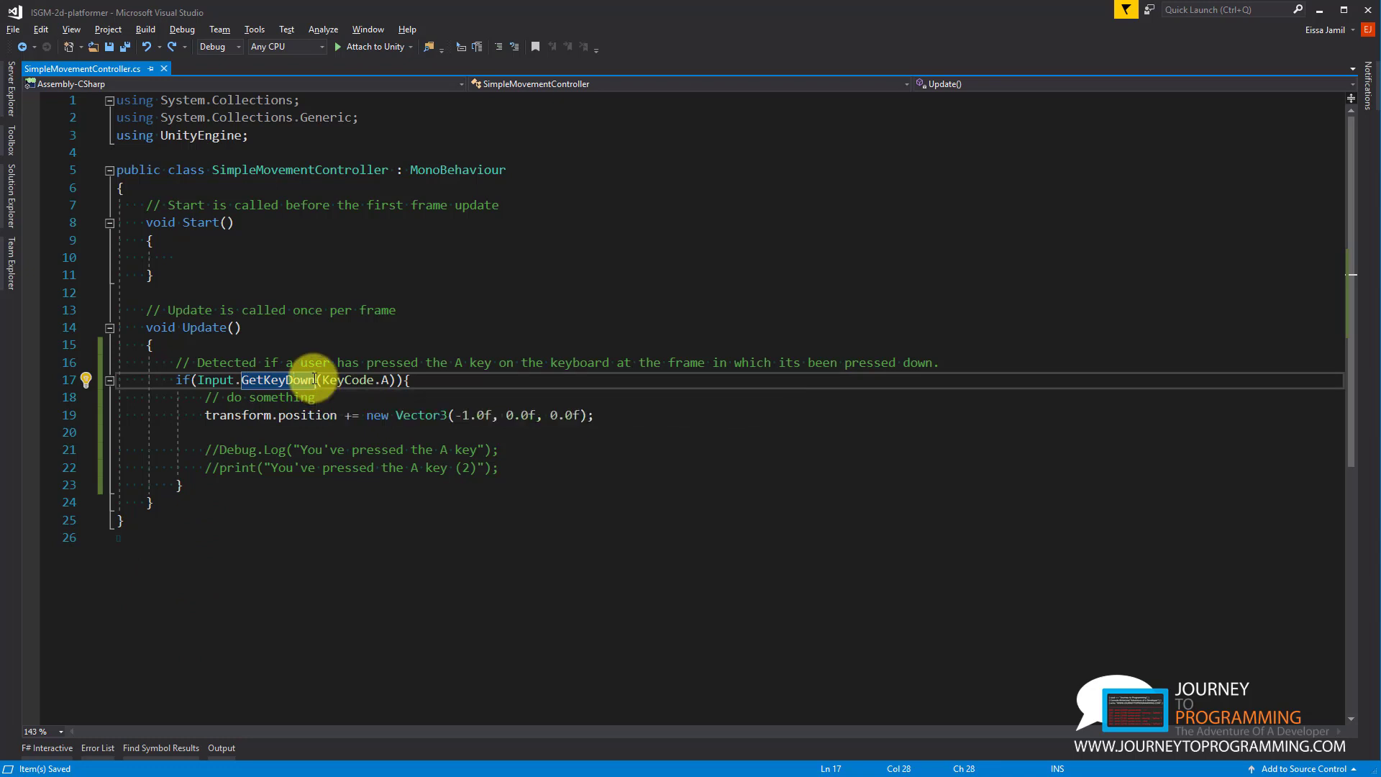
click(314, 380)
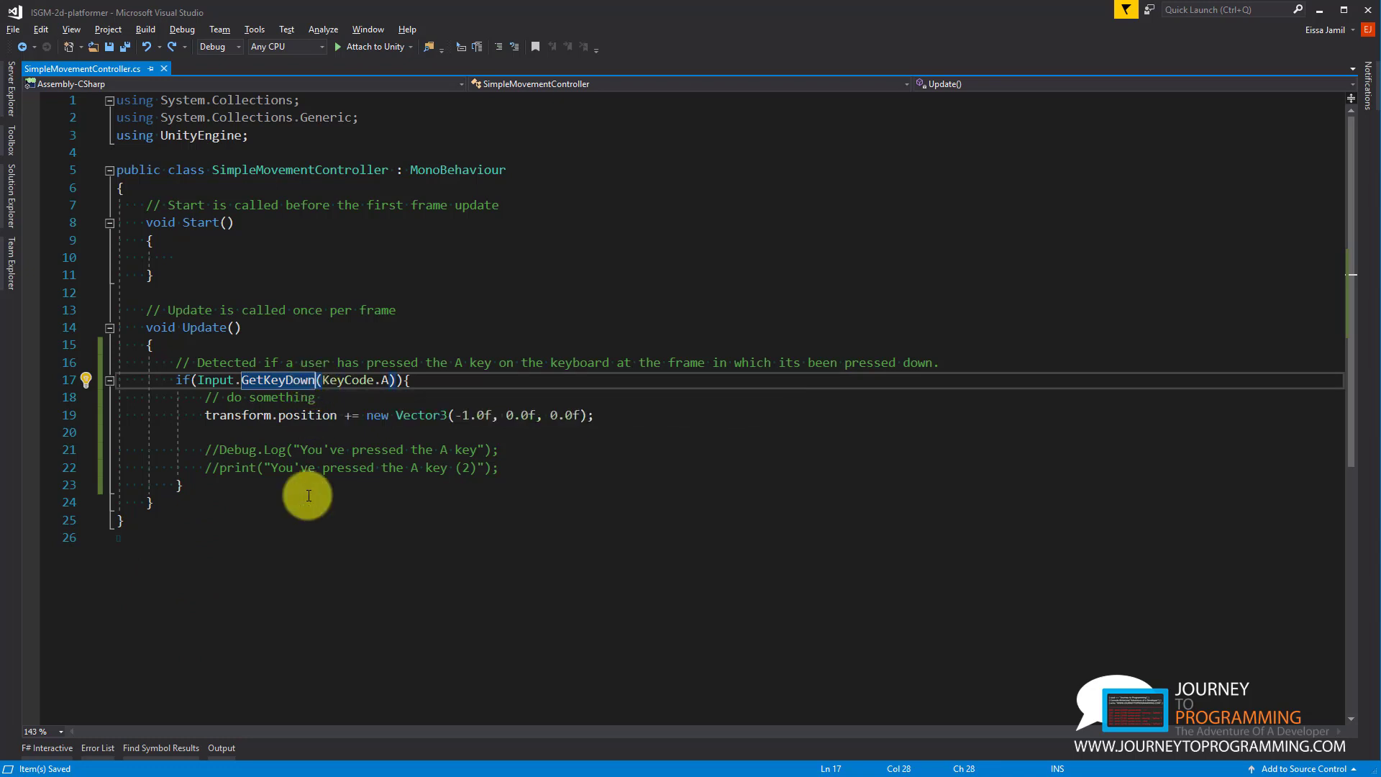
key(BackSpace)
key(BackSpace)
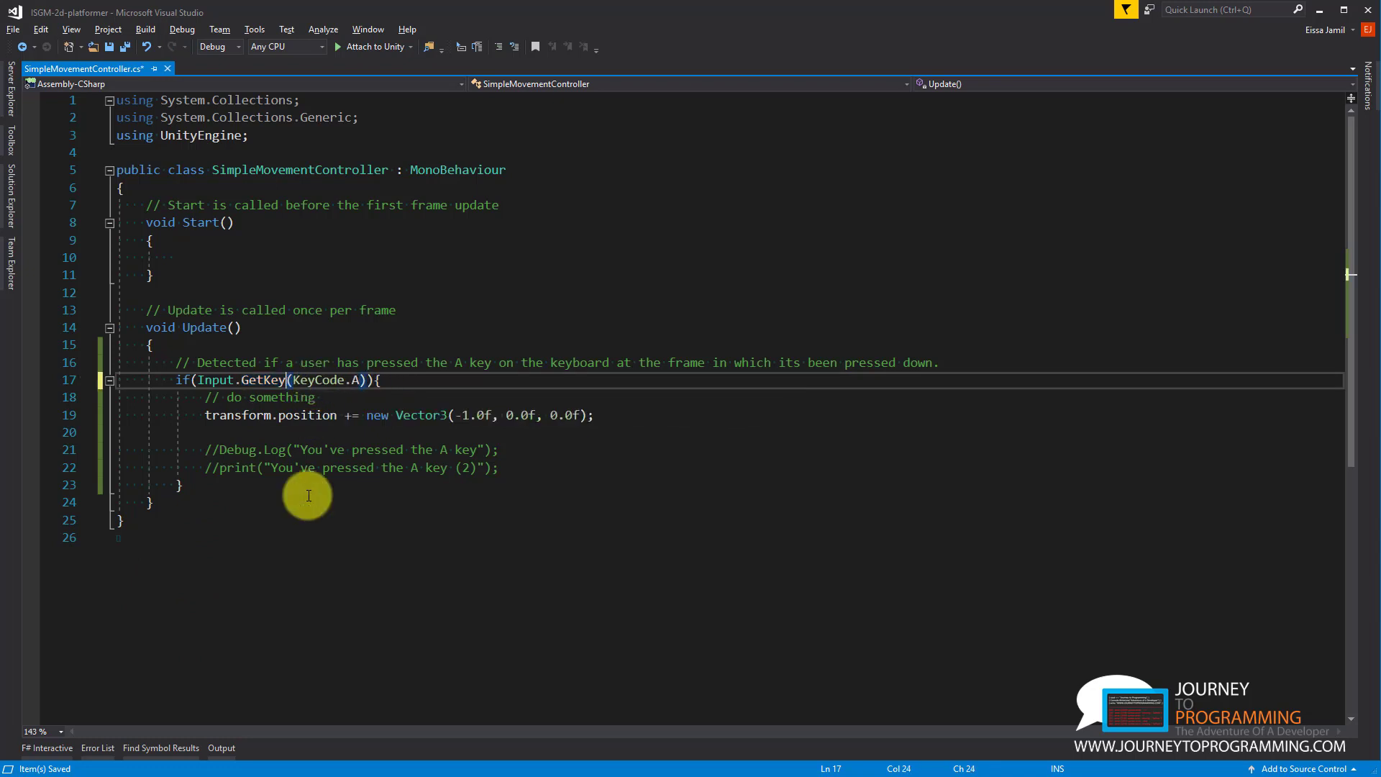
key(ctrl+s)
click(337, 431)
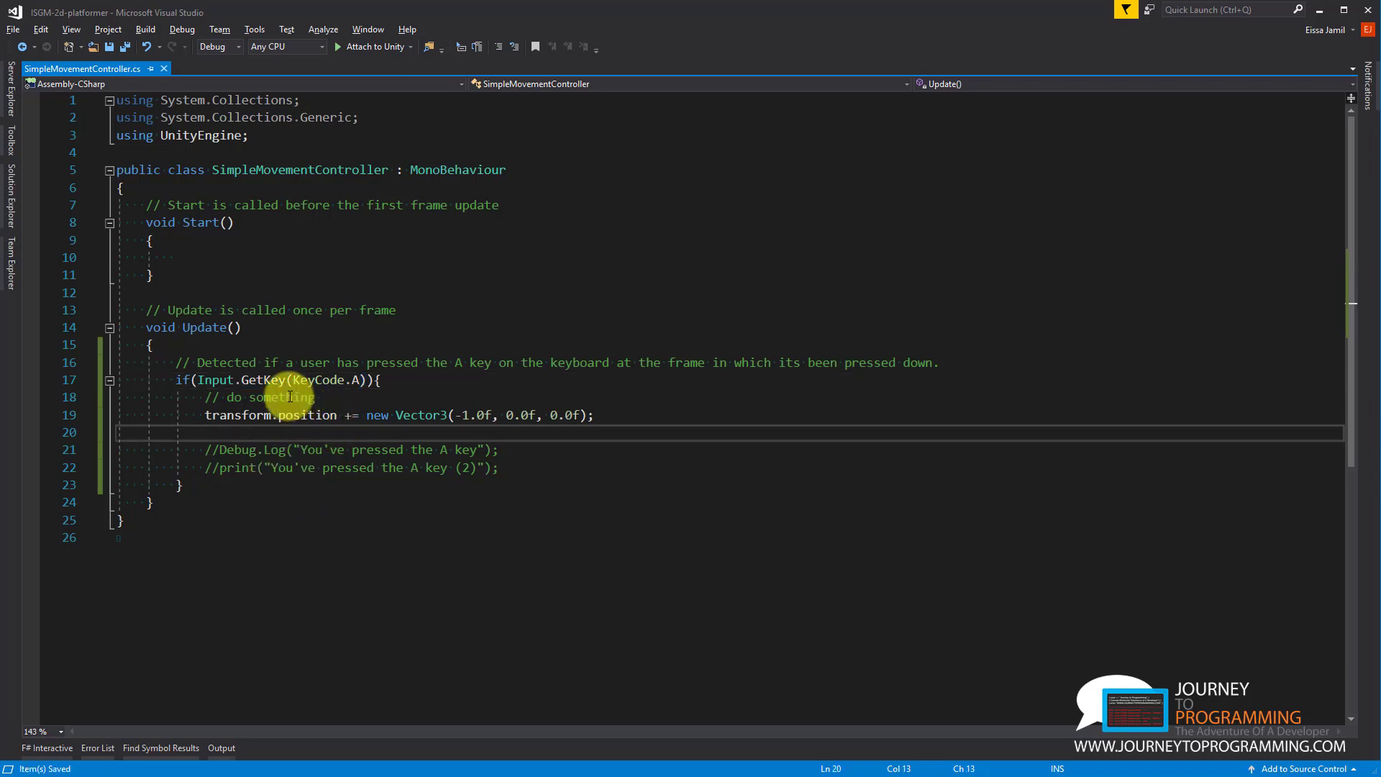
- Read the description of the GetKey method, review the if block it controls, and switch back to Unity
mouse_move(261, 380)
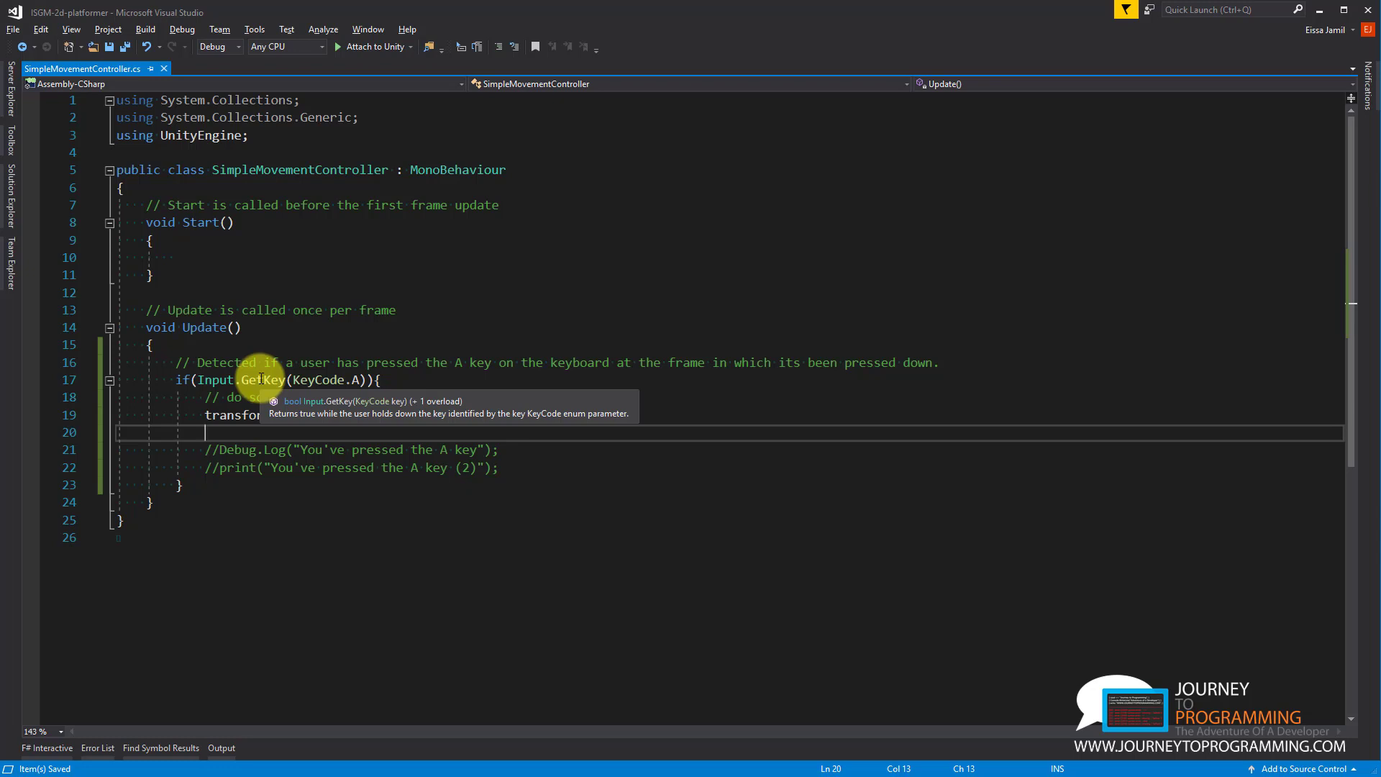
click(197, 380)
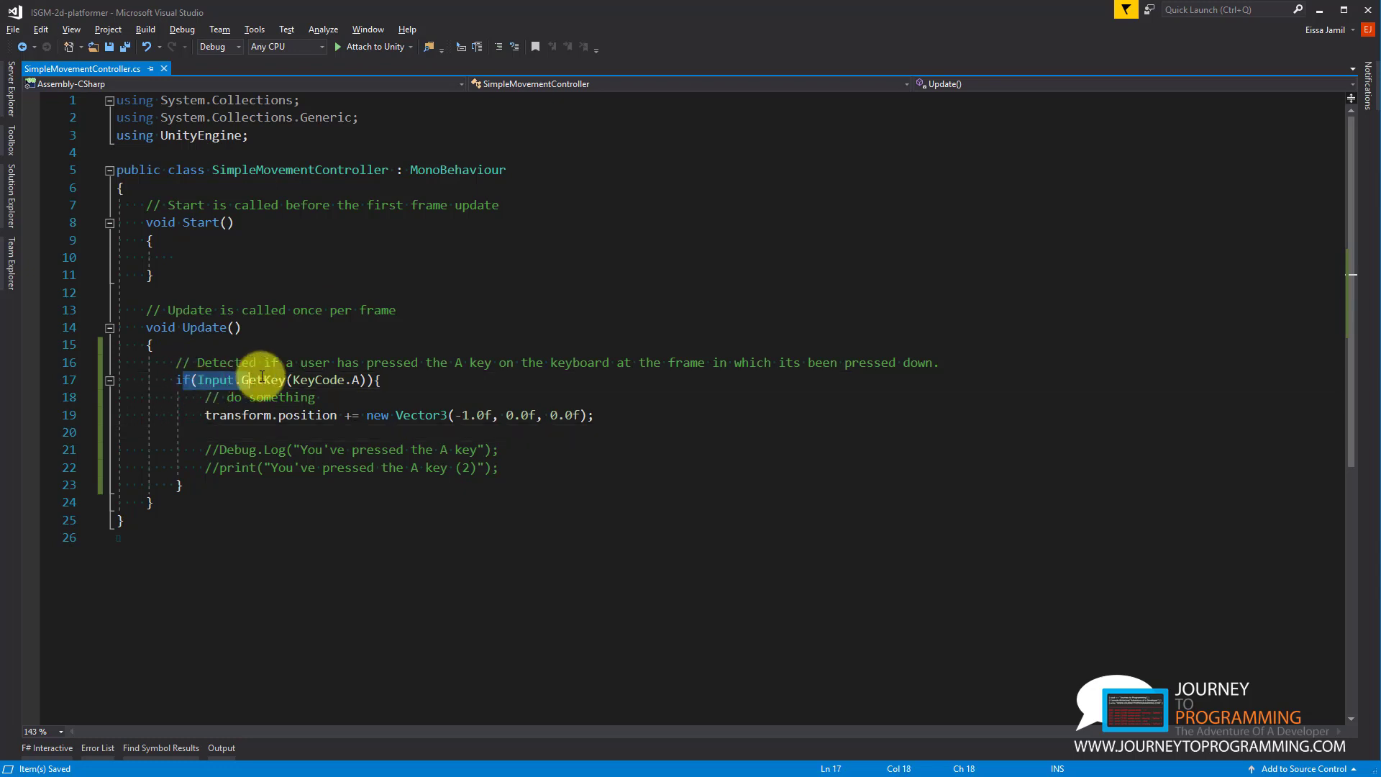
click(176, 382)
drag(180, 382, 311, 479)
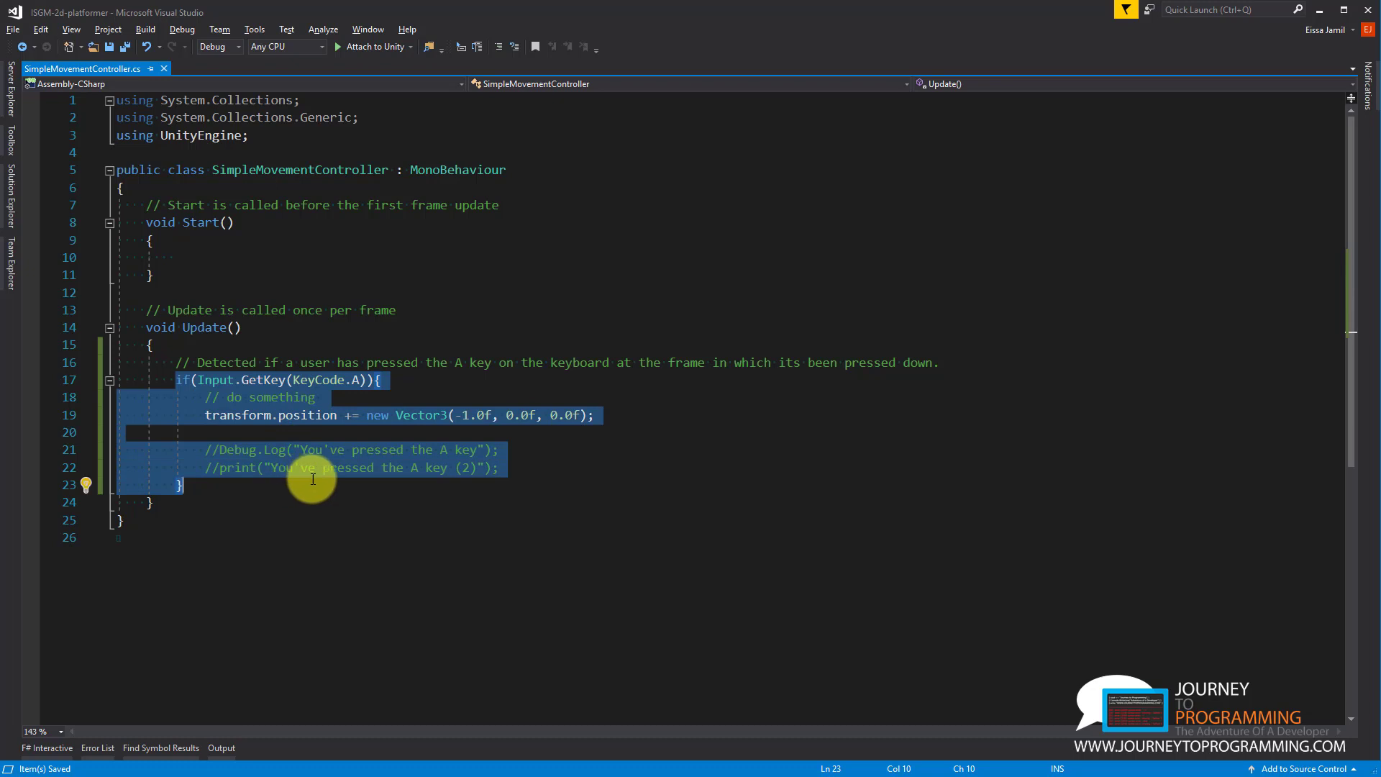
click(338, 481)
drag(205, 450, 230, 489)
click(332, 503)
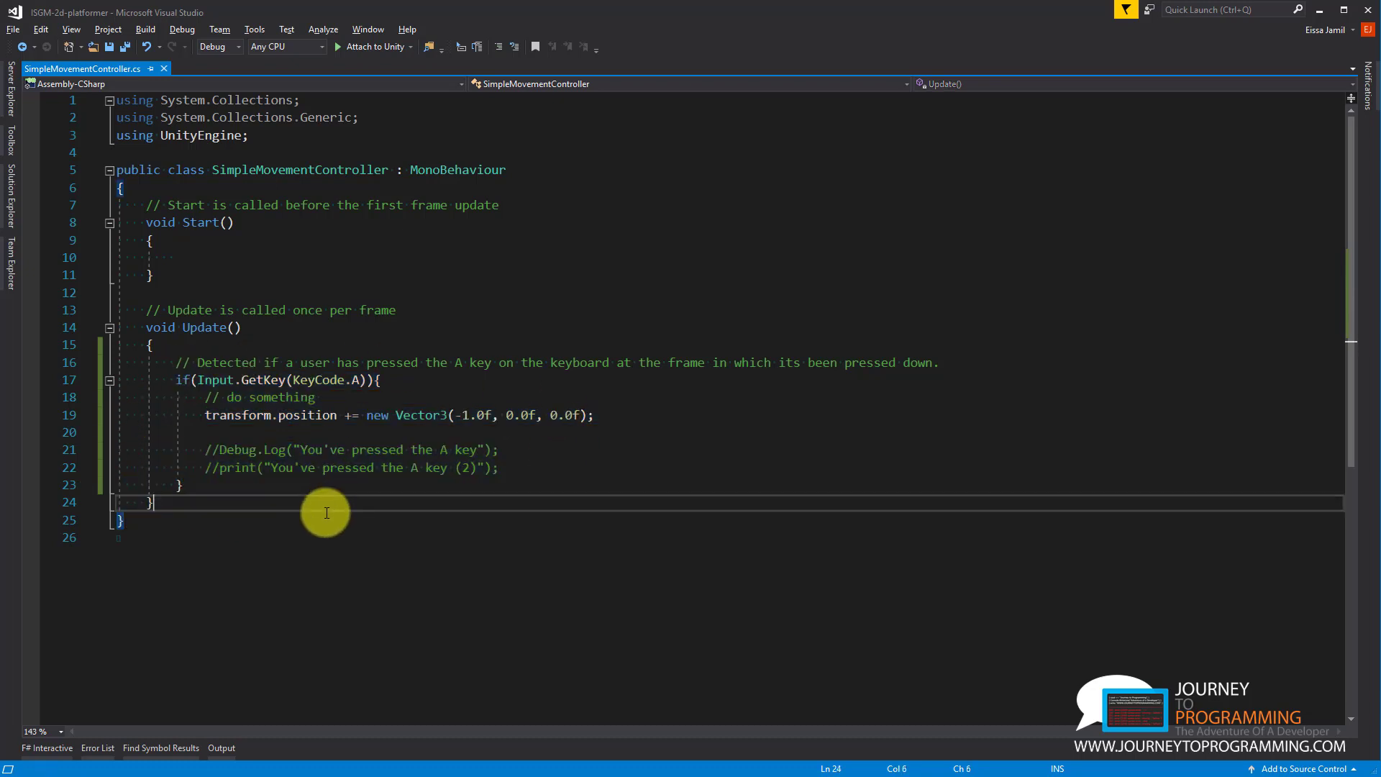
click(244, 381)
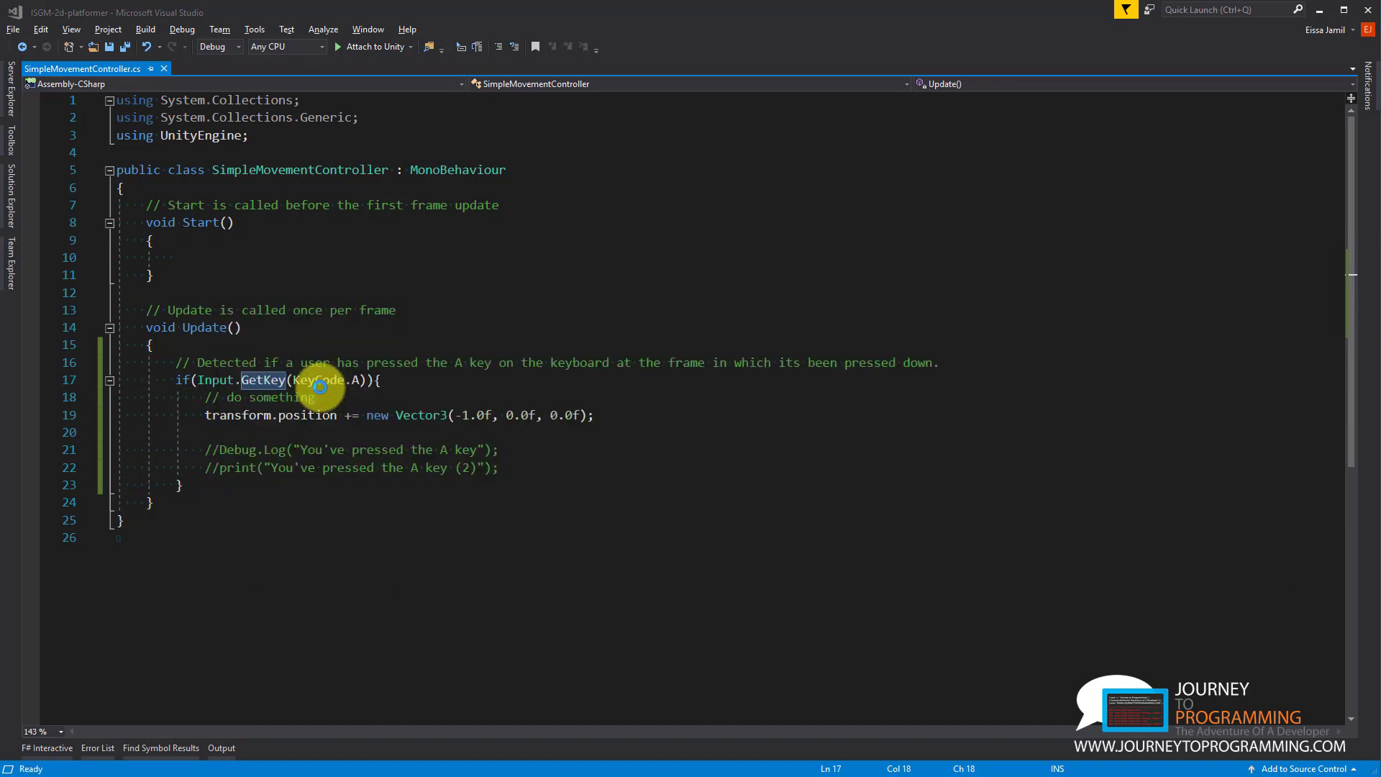
key(alt+Tab)
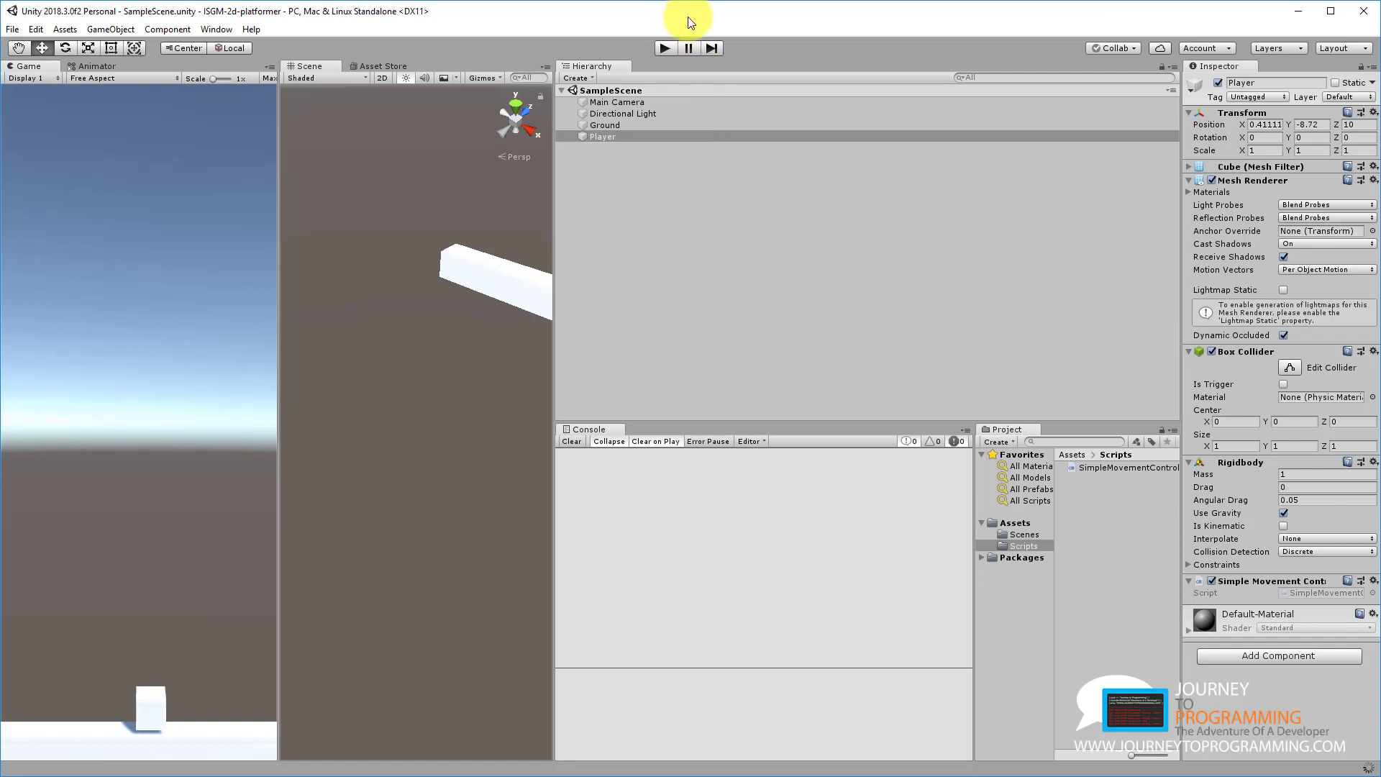
- Play the scene, move the Player left with the A control to test continuous movement, and stop playback
click(665, 49)
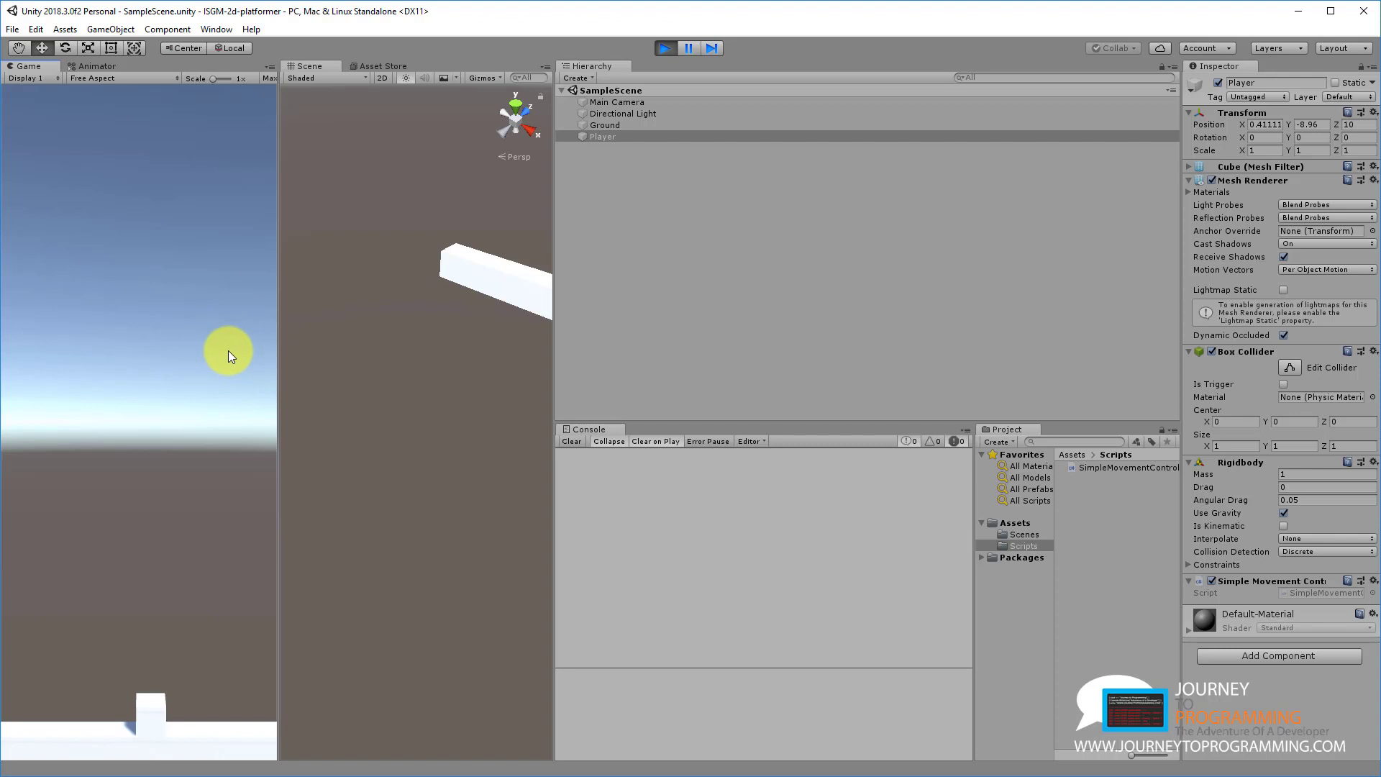
key(Left)
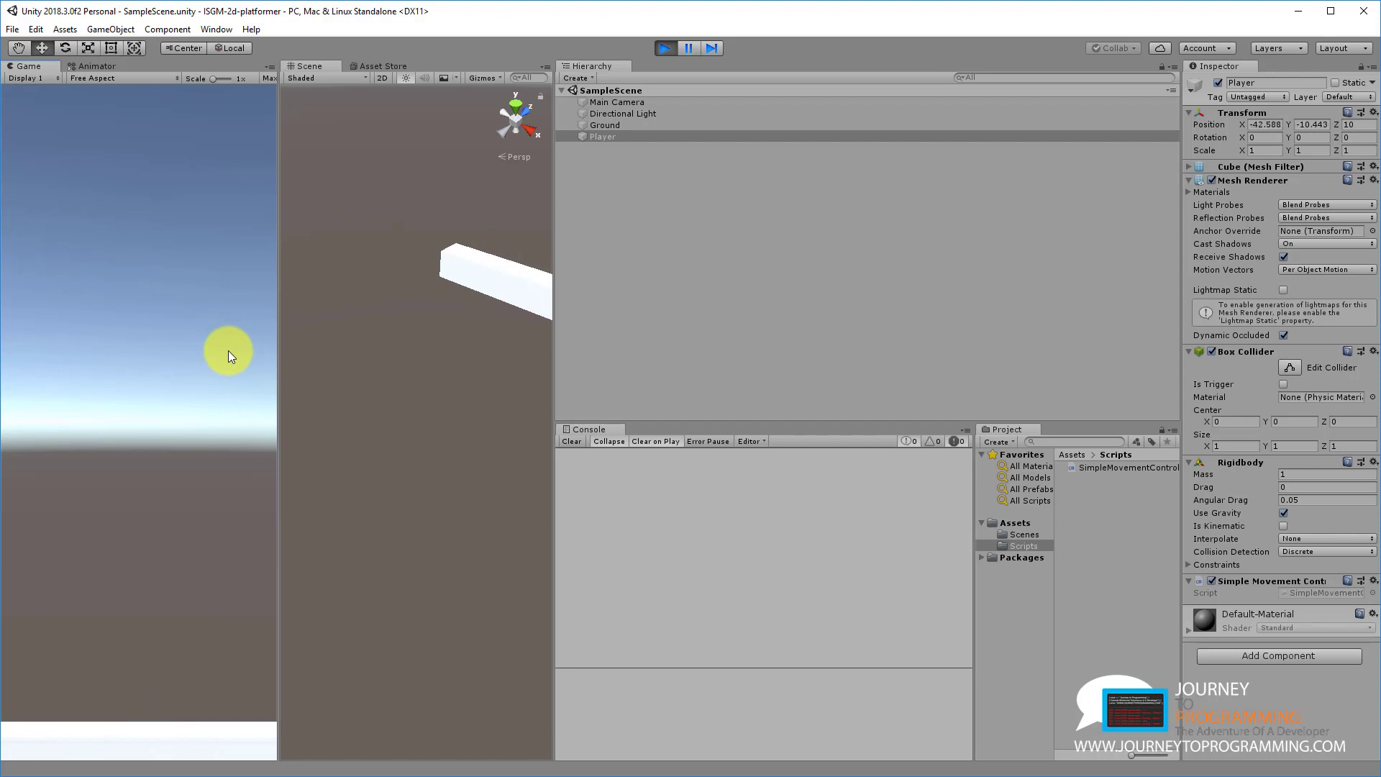
click(665, 47)
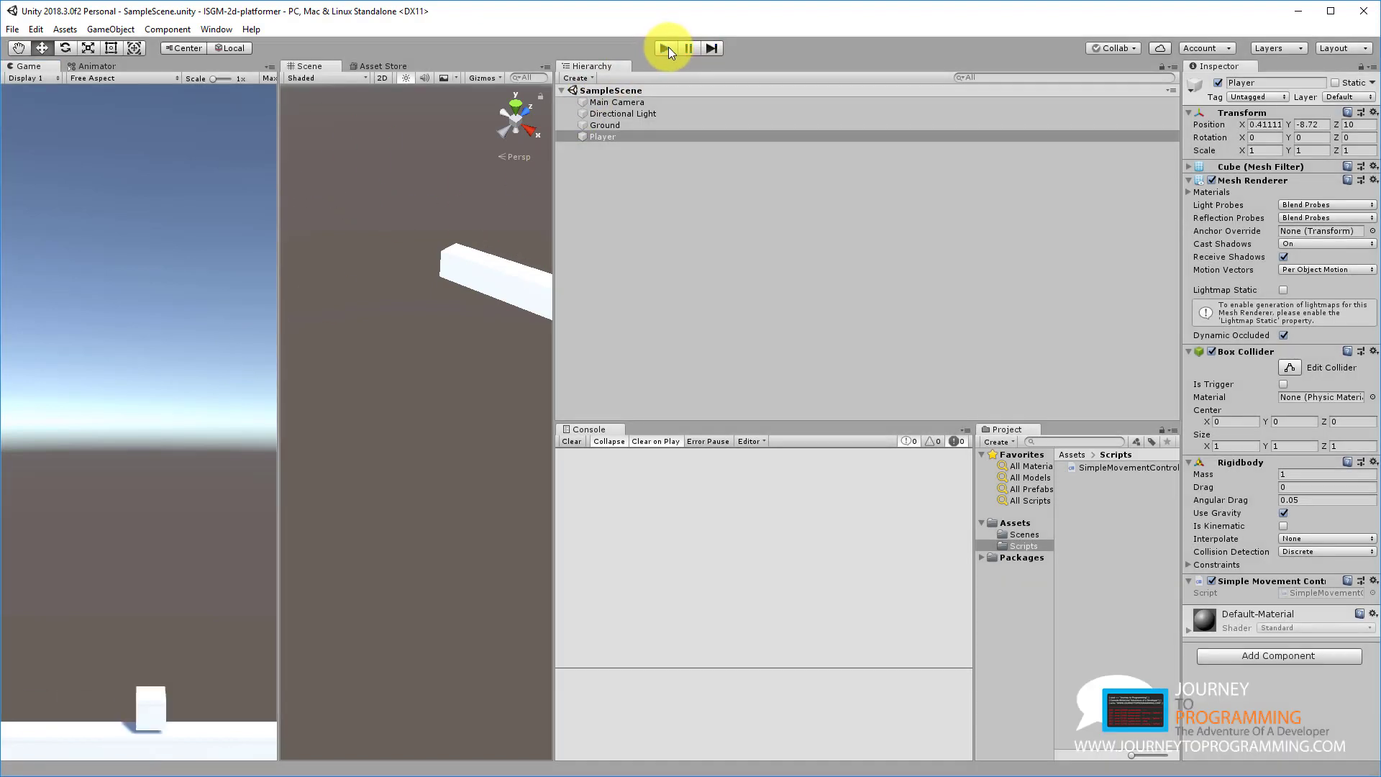
- Test the leftward movement again with the Ground visible in the Scene view, follow the falling Player there, and stop playback
alt+drag(496, 269, 348, 225)
click(666, 53)
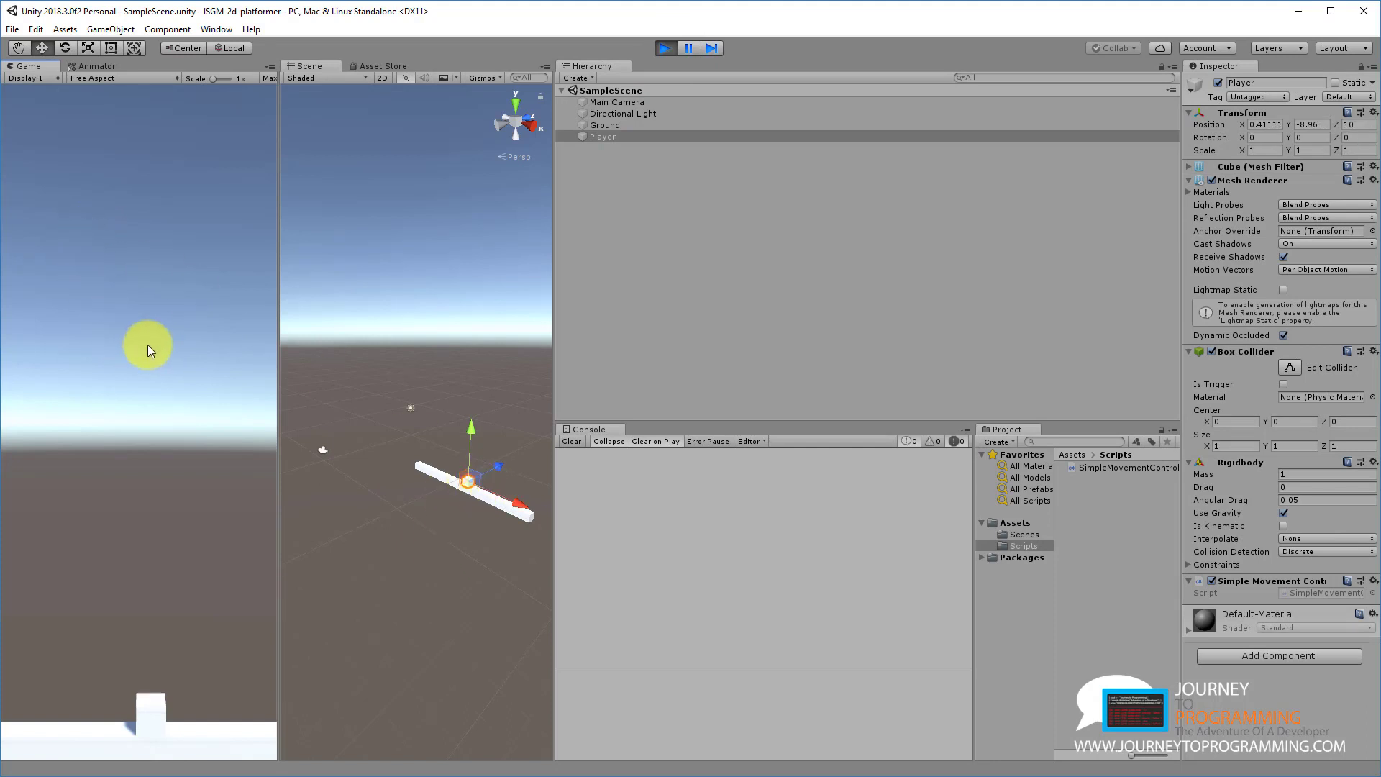
key(a)
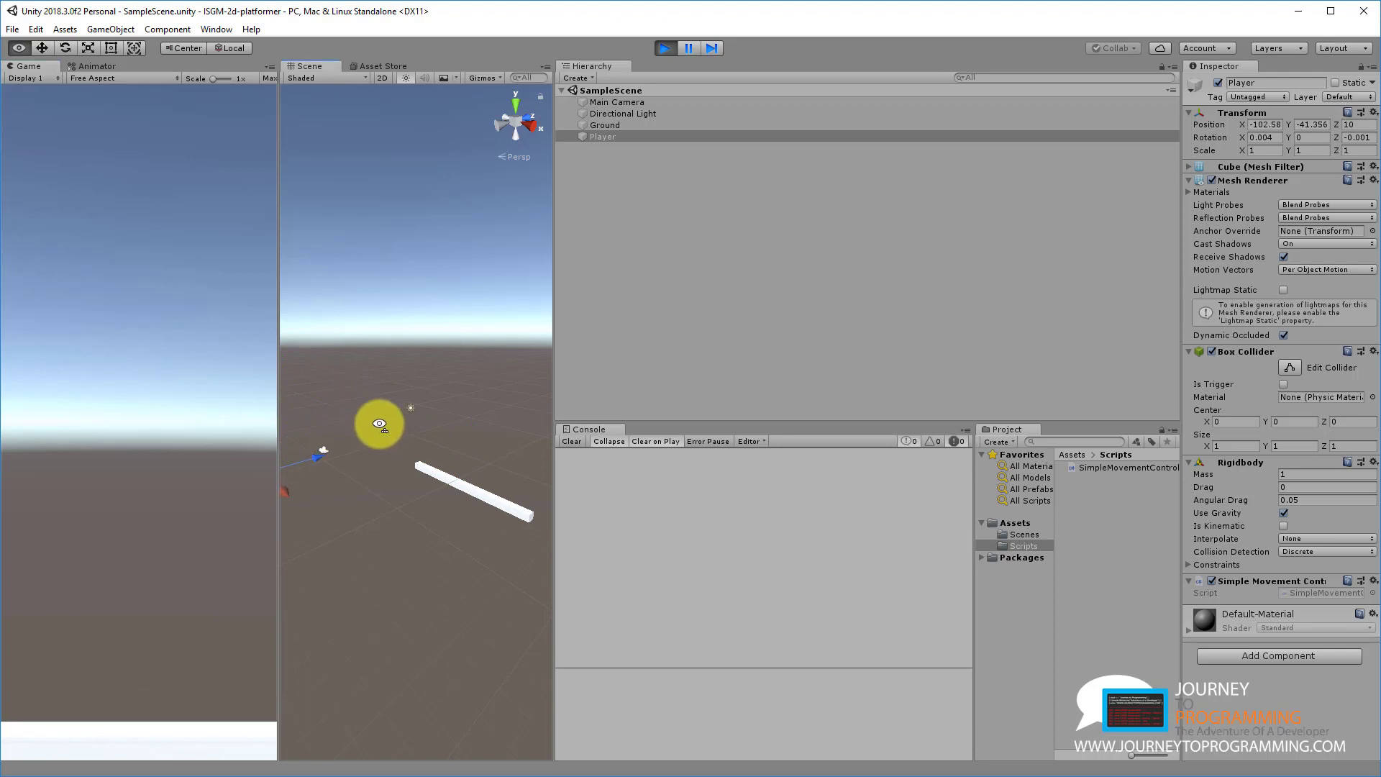
key(f)
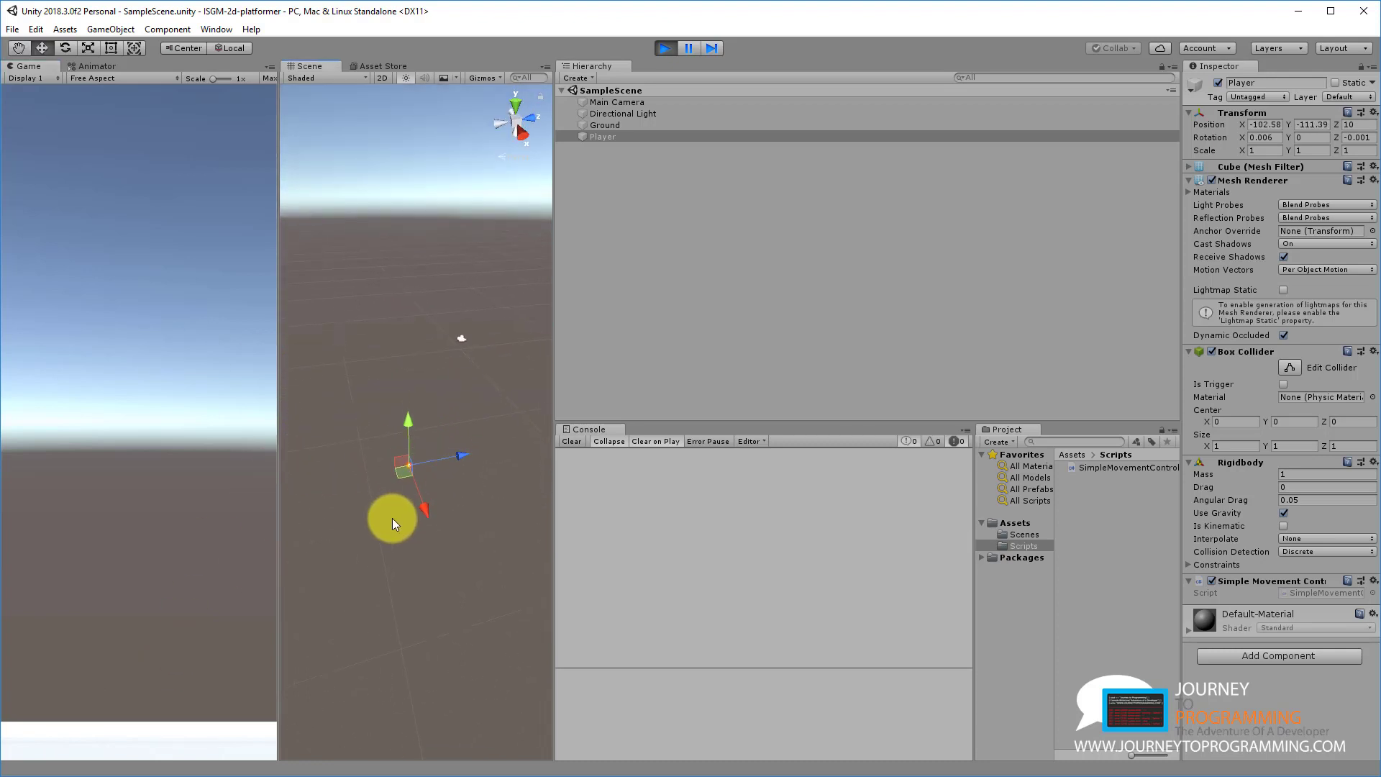
alt+drag(392, 518, 426, 630)
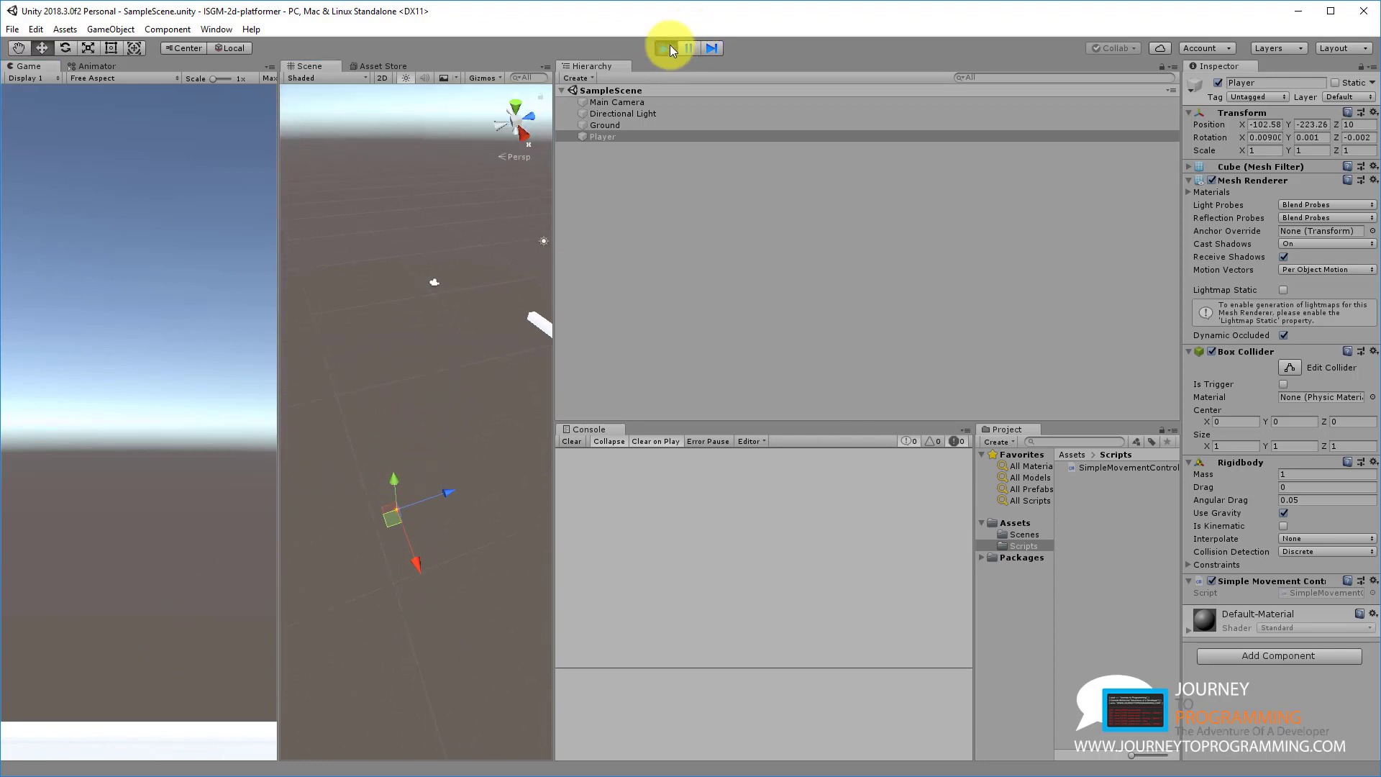
click(665, 48)
- Switch to Visual Studio and review the whole SimpleMovementController class, including its Start and Update methods
key(alt+Tab)
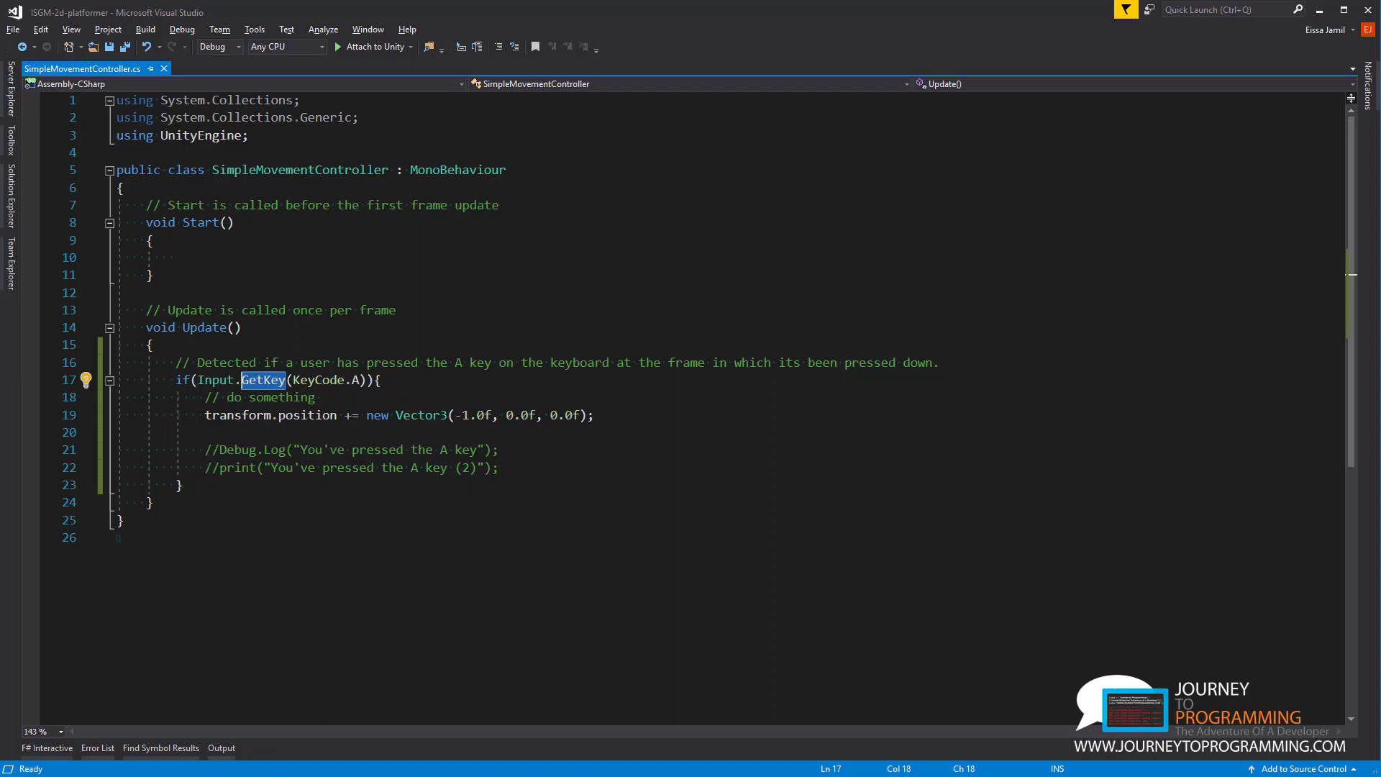
drag(947, 559, 68, 176)
click(553, 518)
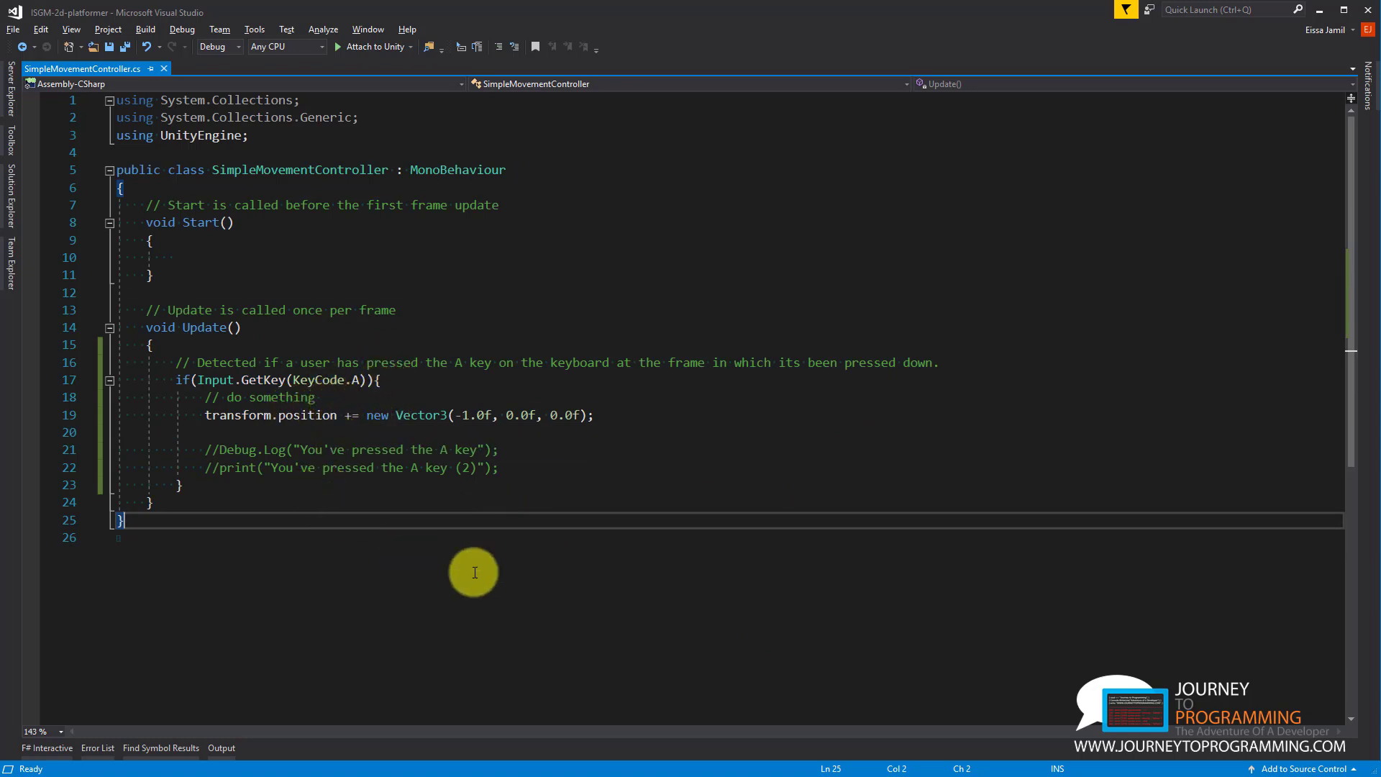
drag(472, 570, 145, 268)
click(438, 506)
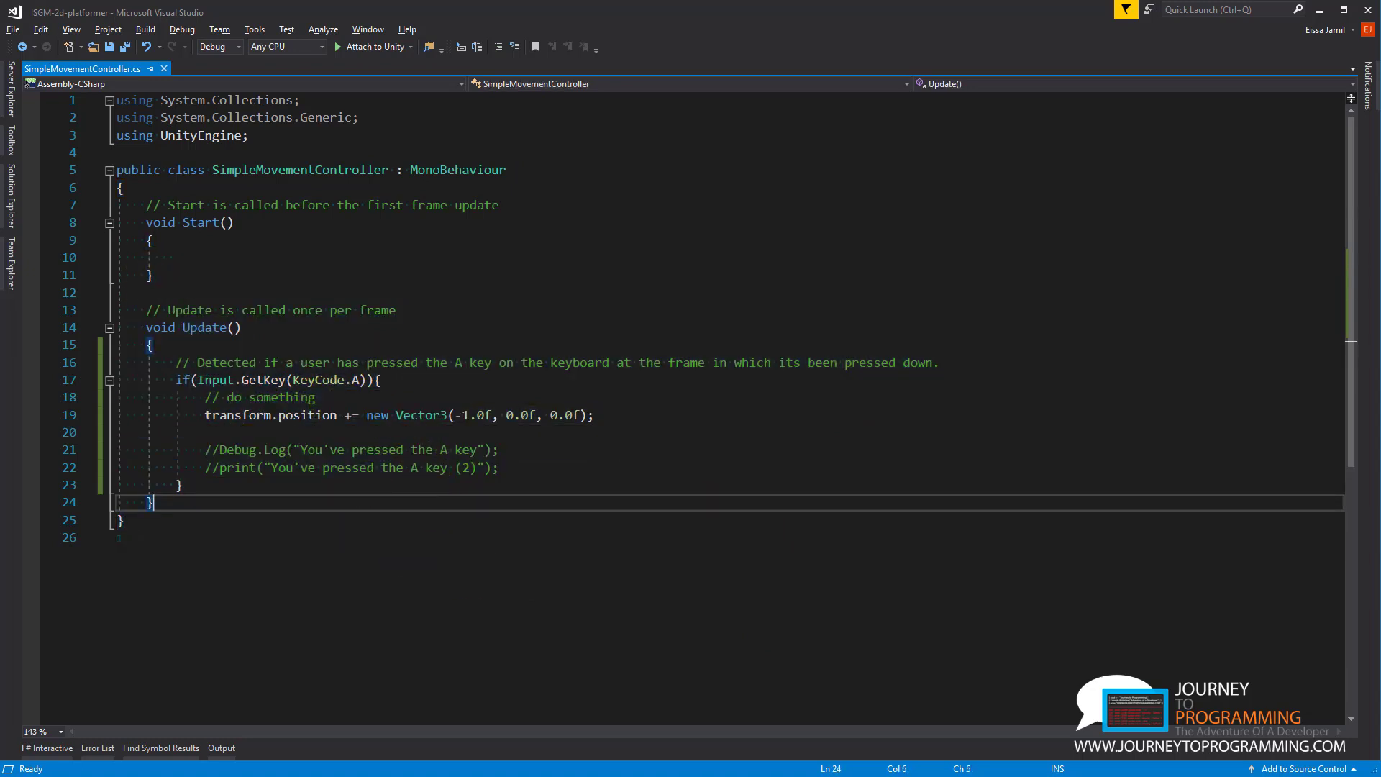
key(alt+Tab)
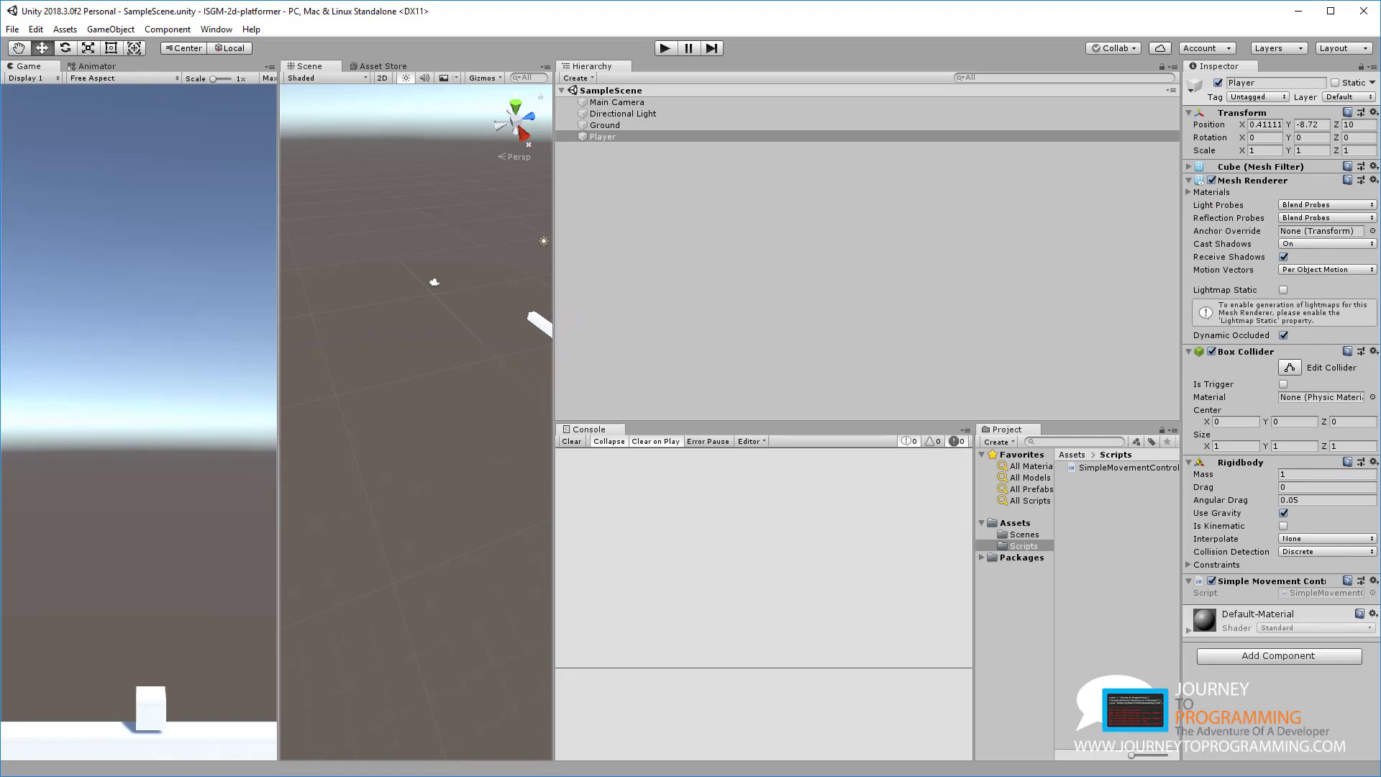
key(alt+Tab)
drag(494, 600, 90, 177)
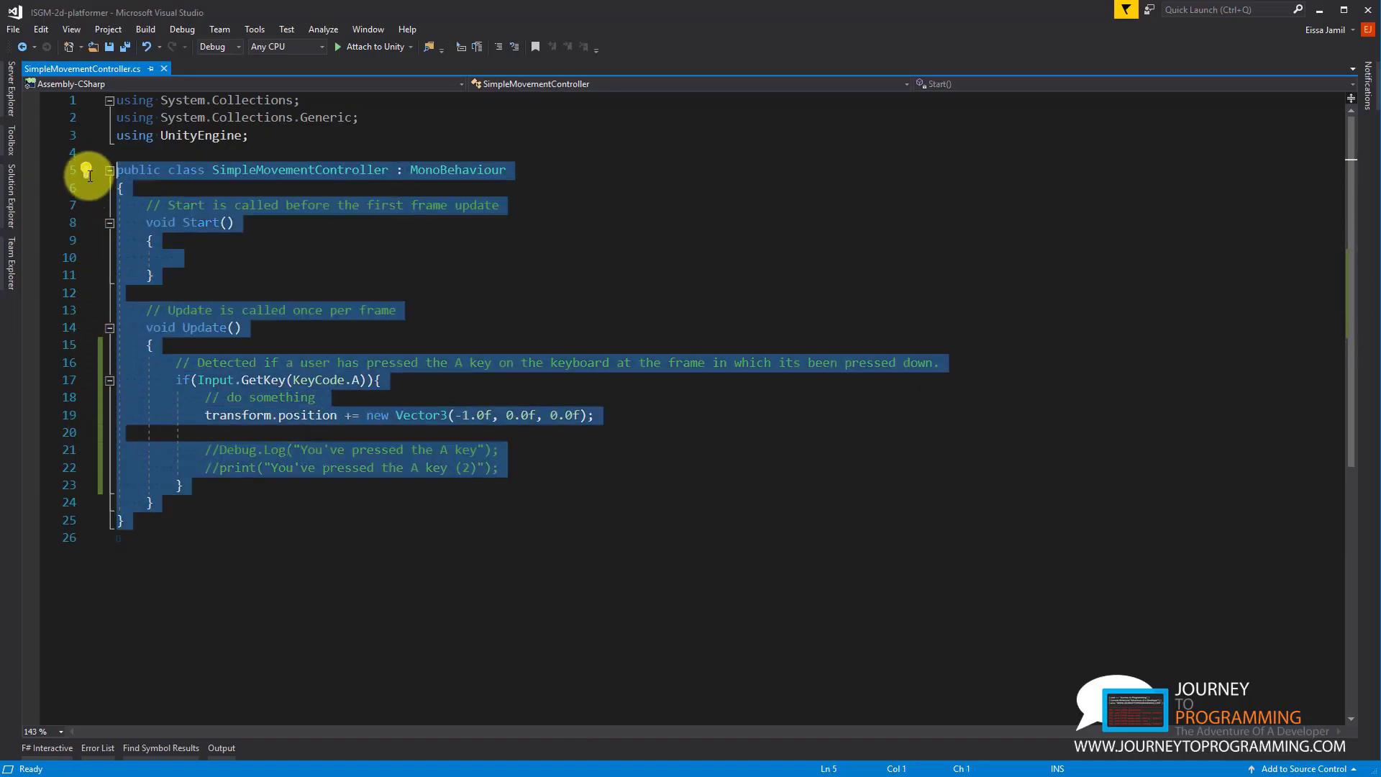
click(208, 434)
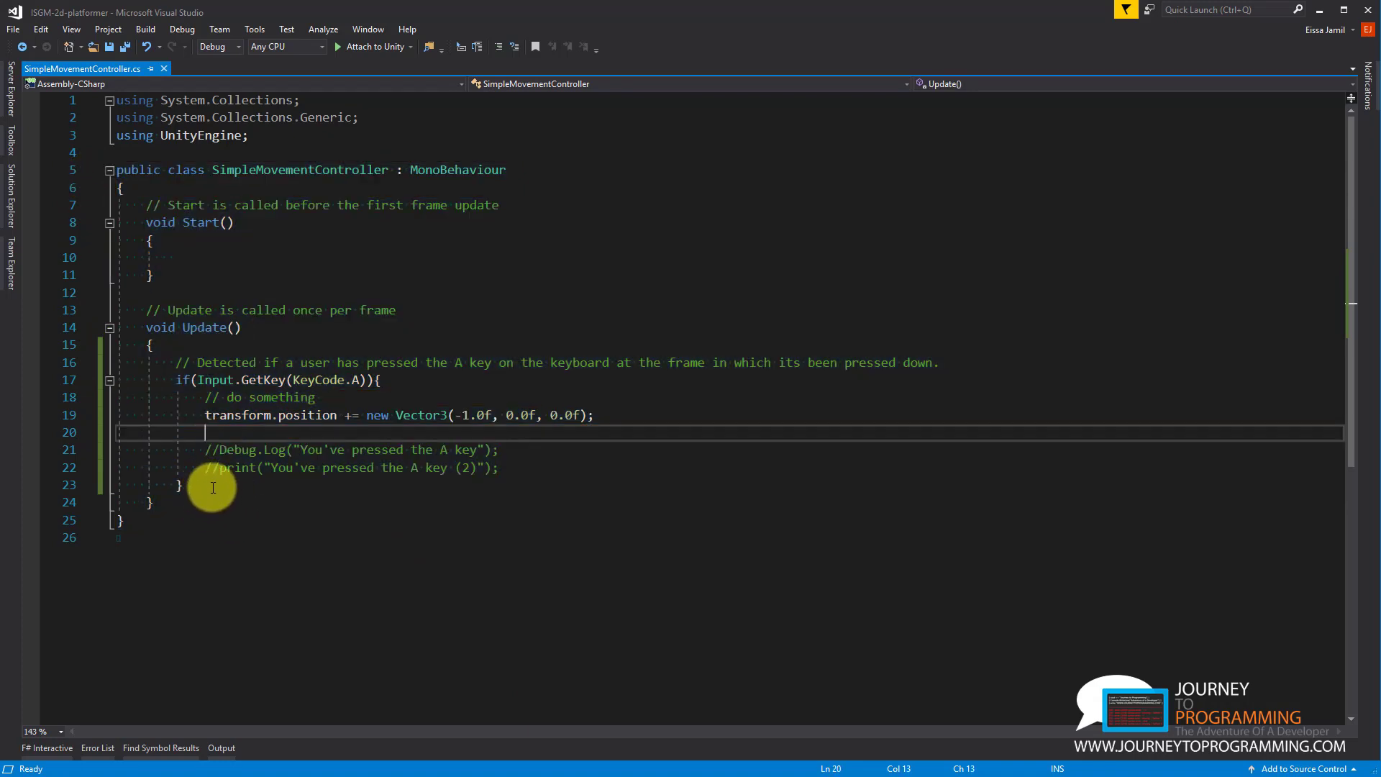
- Examine the if block in Update that handles the A key, from its comment to its closing brace
drag(225, 488, 57, 372)
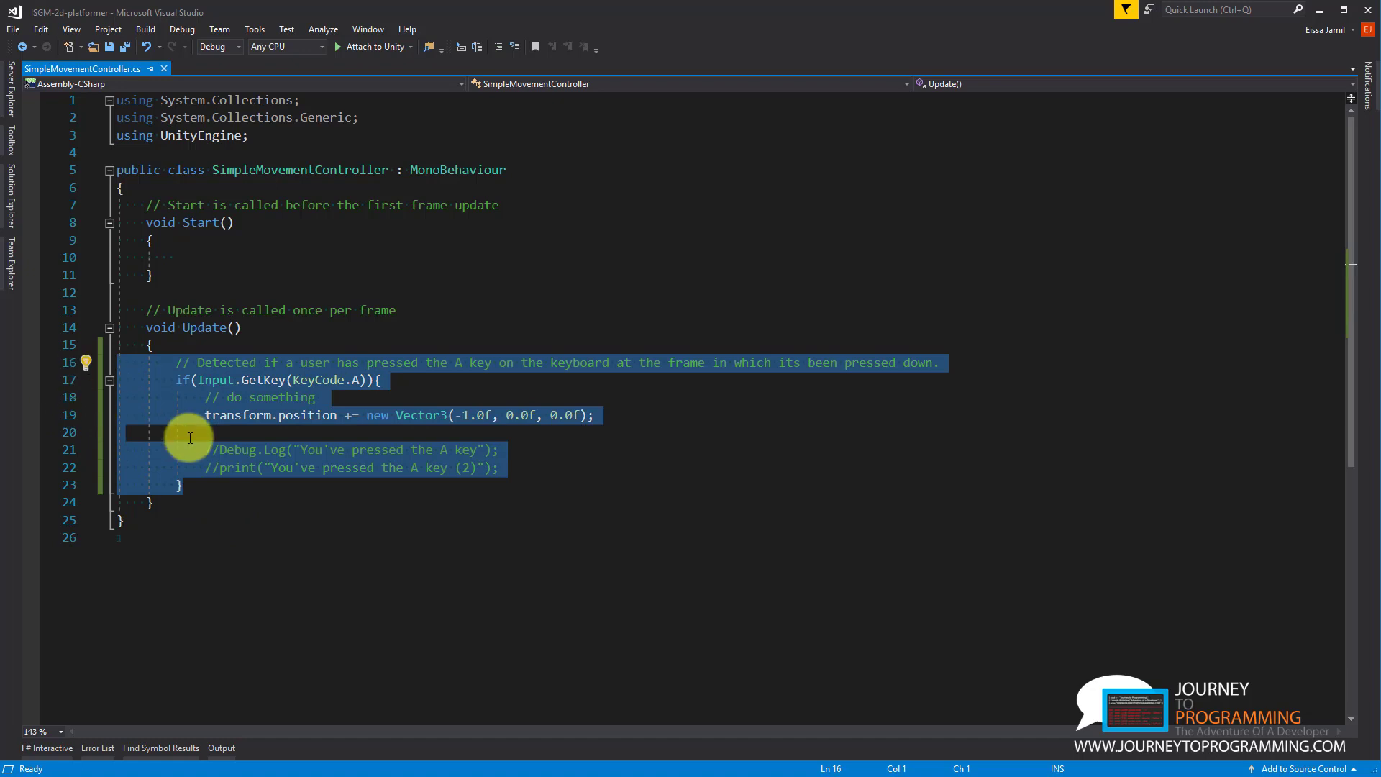
click(193, 487)
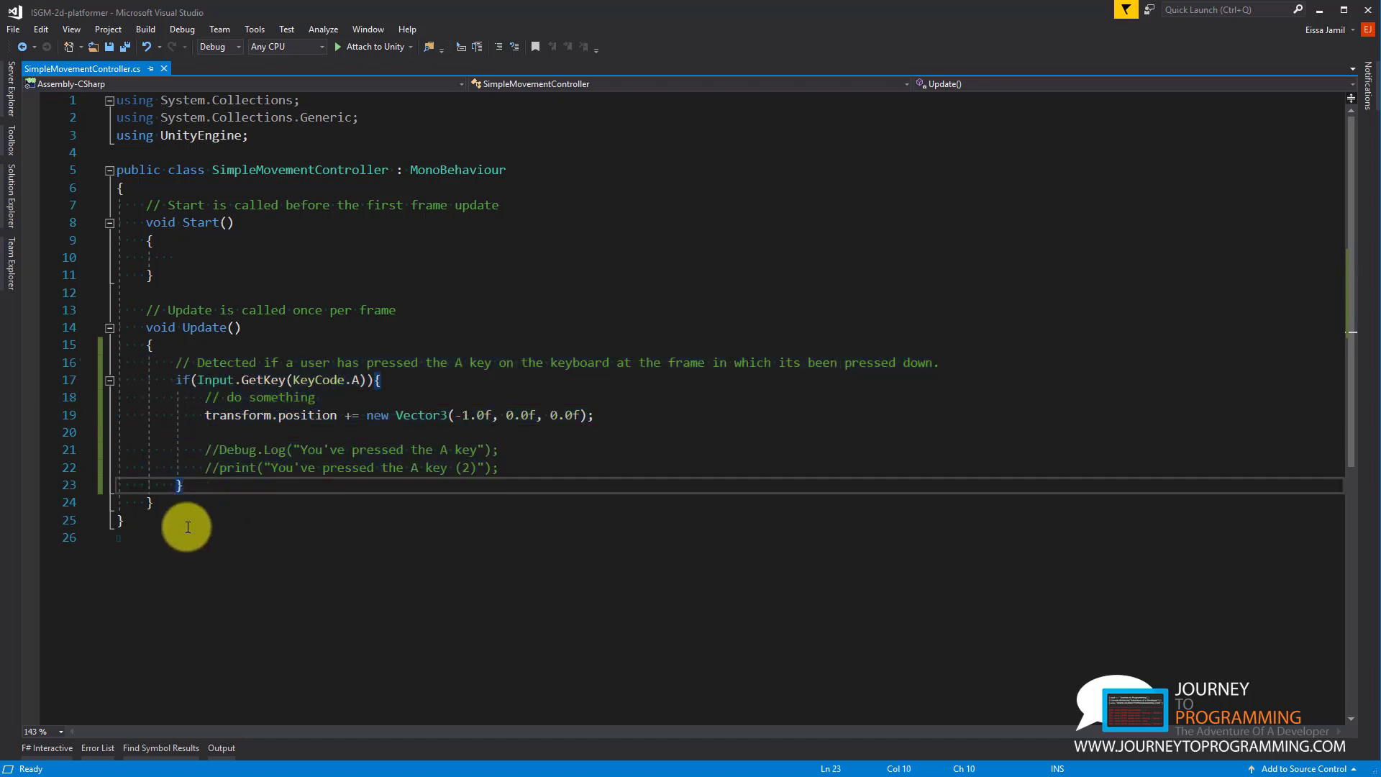
drag(202, 492, 50, 380)
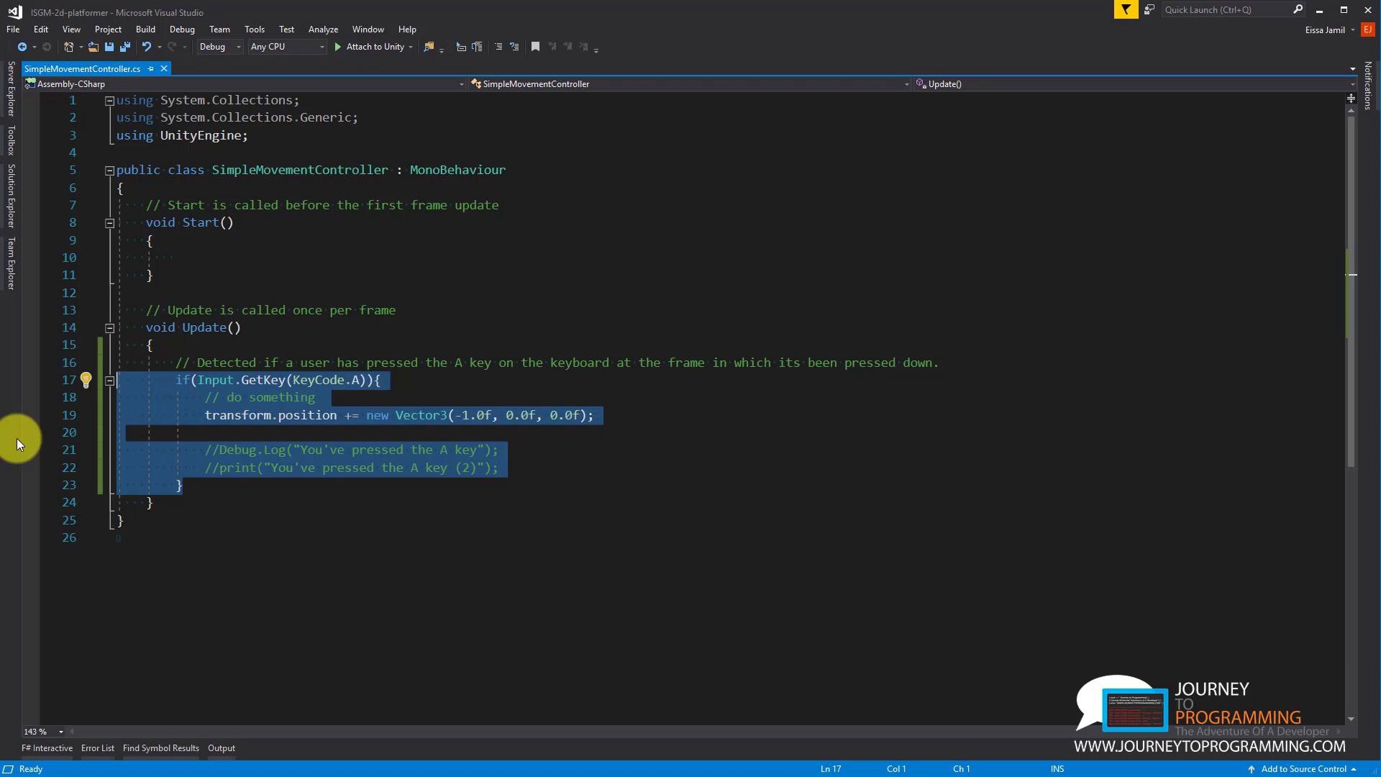
click(216, 422)
mouse_move(216, 497)
mouse_down()
mouse_move(181, 474)
mouse_move(201, 478)
mouse_up()
click(201, 482)
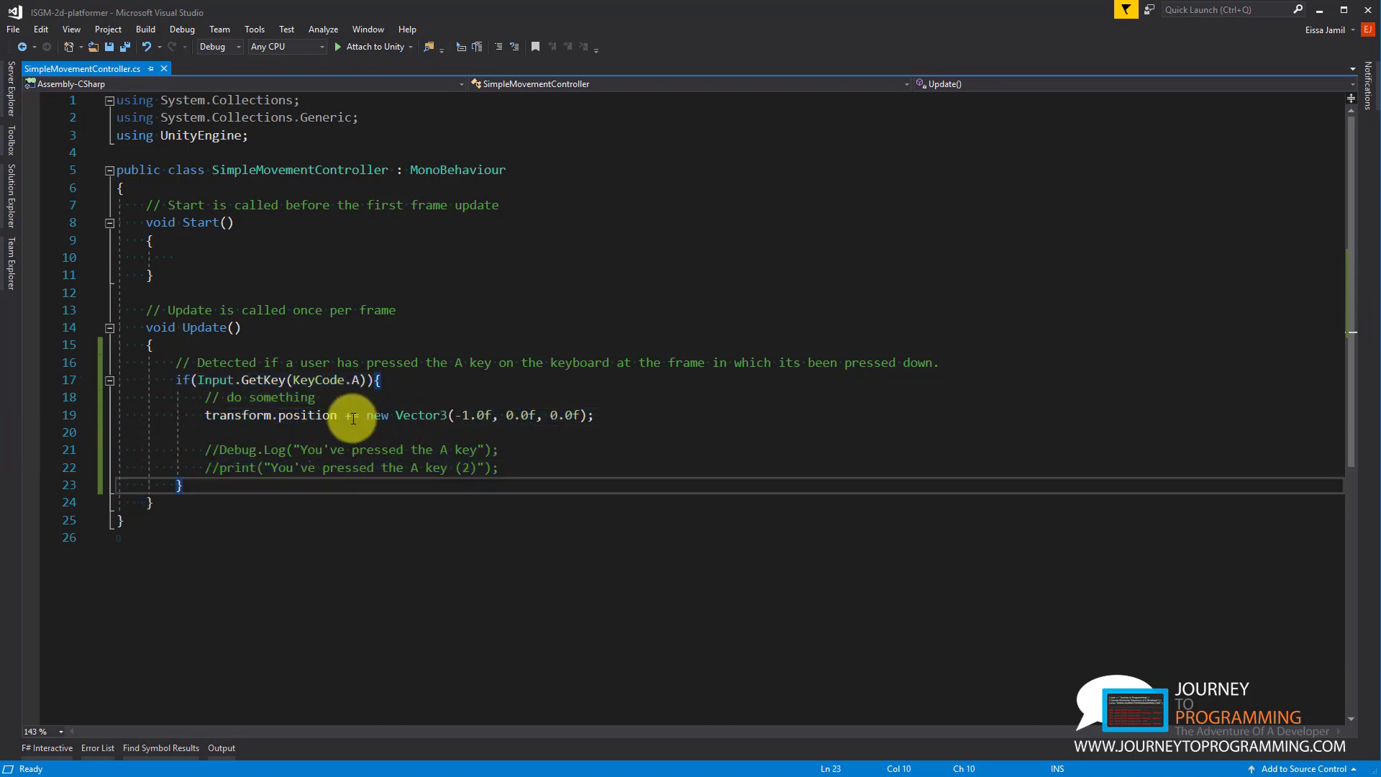
- Examine the += new Vector3 expression on the transform.position line, focusing on its -1.0f first argument
drag(352, 417, 483, 414)
click(461, 416)
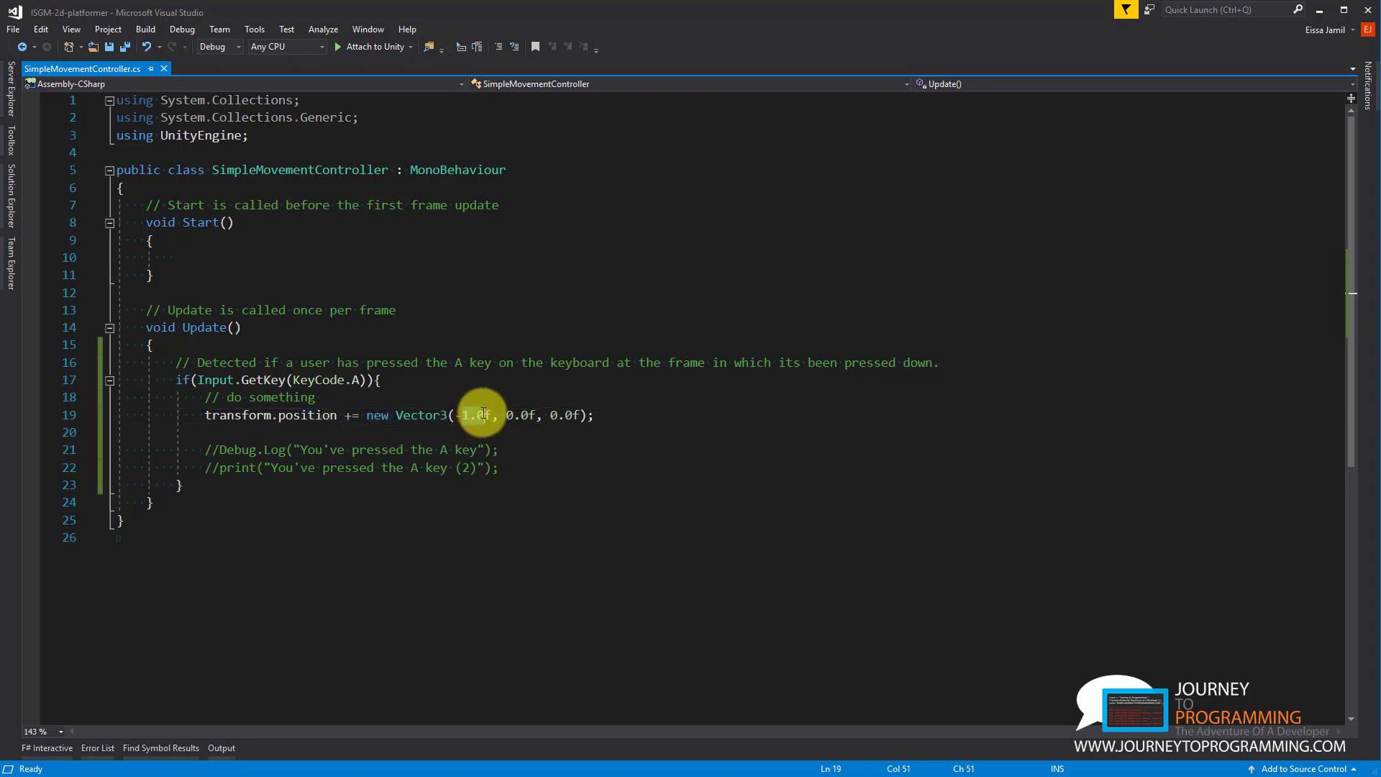
drag(345, 416, 468, 417)
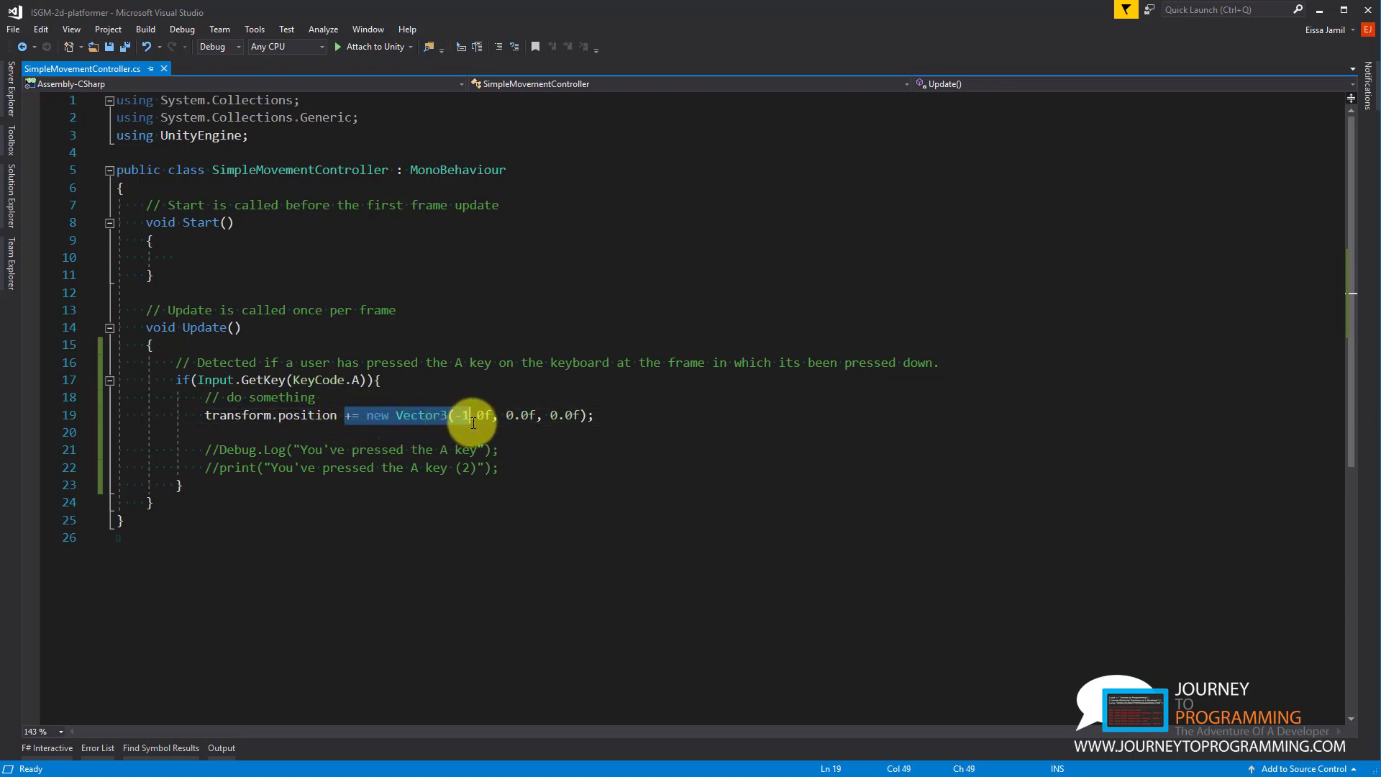
click(468, 449)
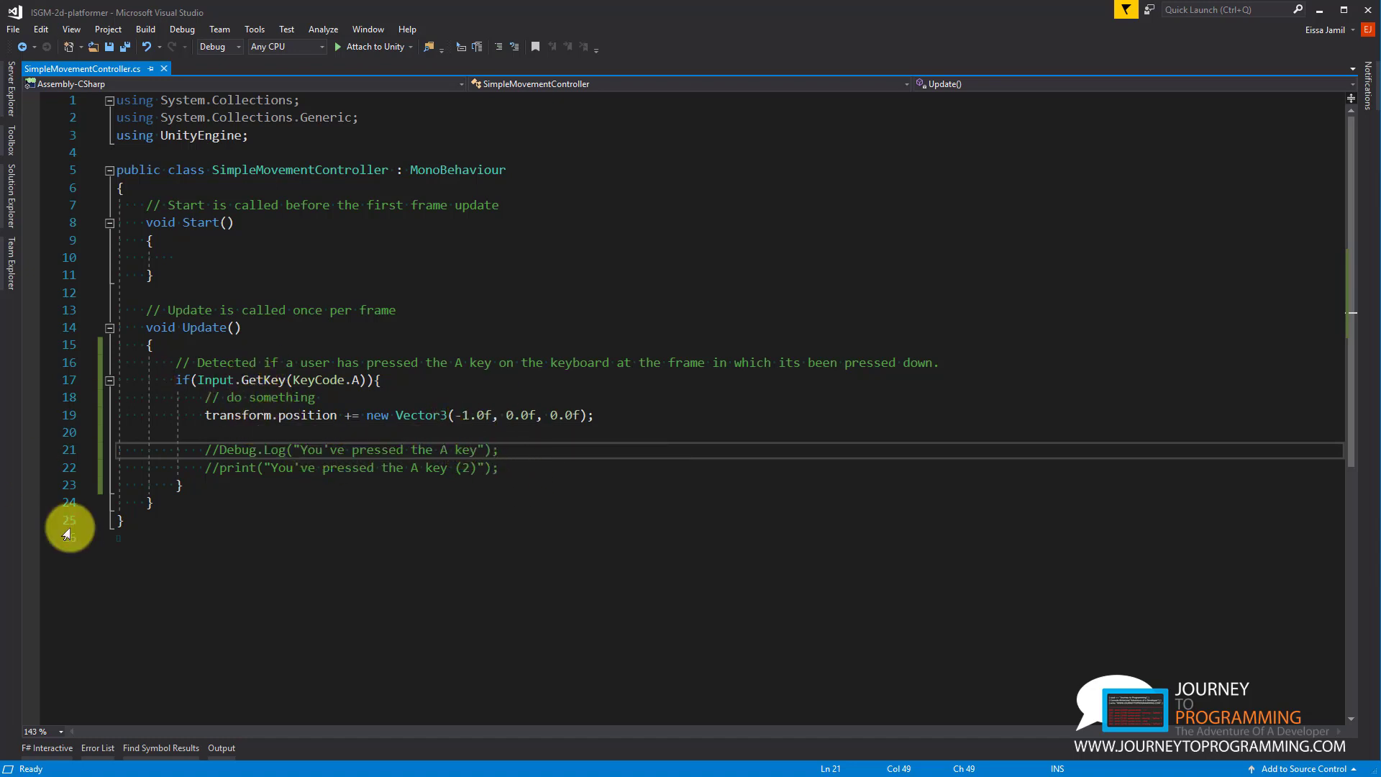
- Review the KeyCode argument of the GetKey condition and the second Vector3 argument, 0.0f
double_click(309, 377)
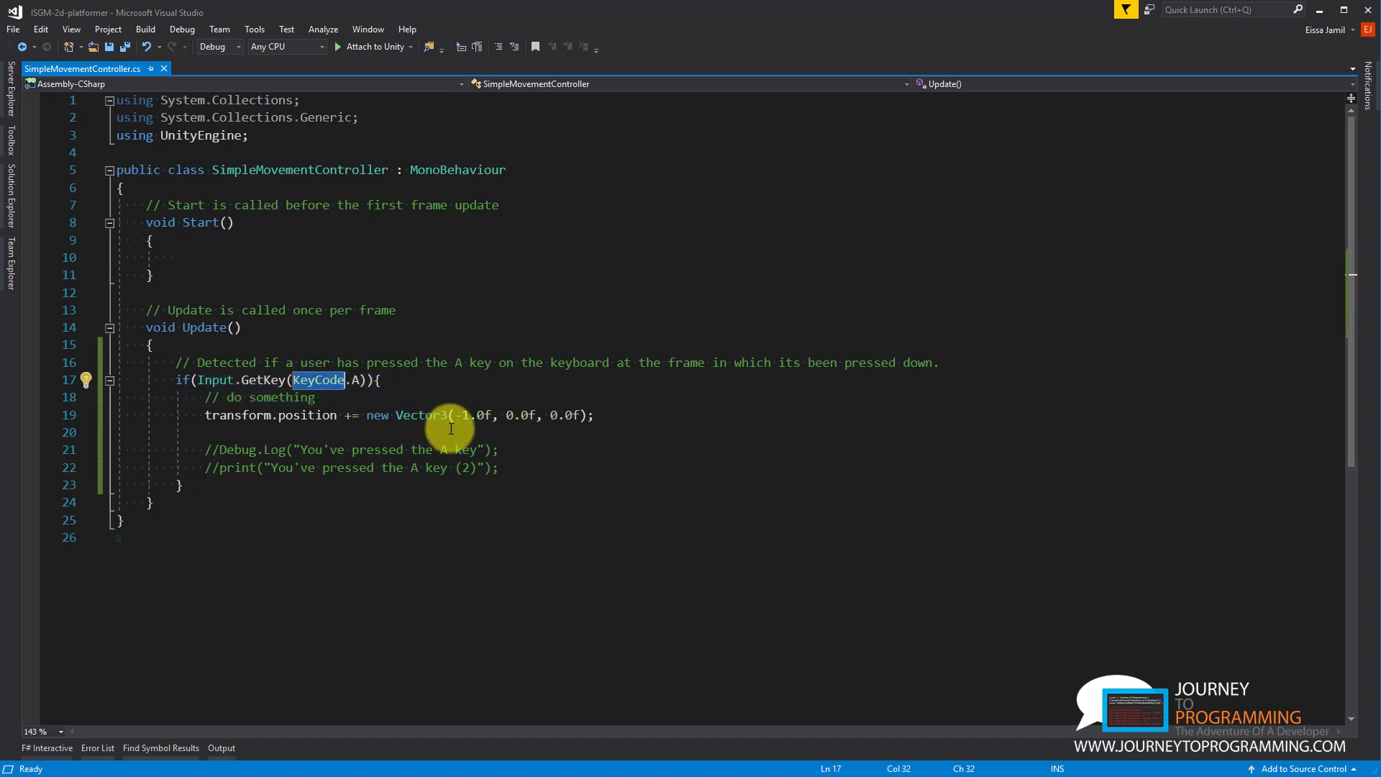
drag(500, 416, 521, 405)
double_click(519, 415)
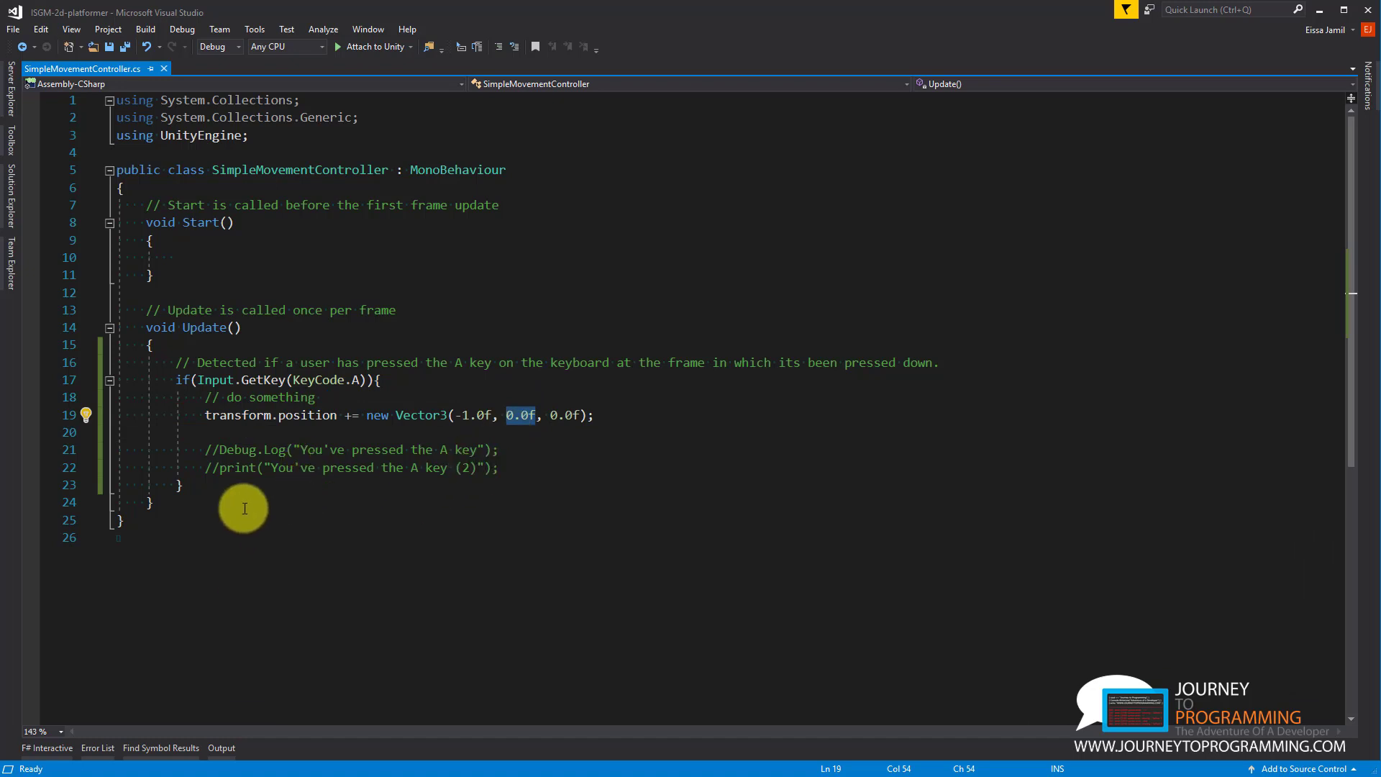
click(293, 562)
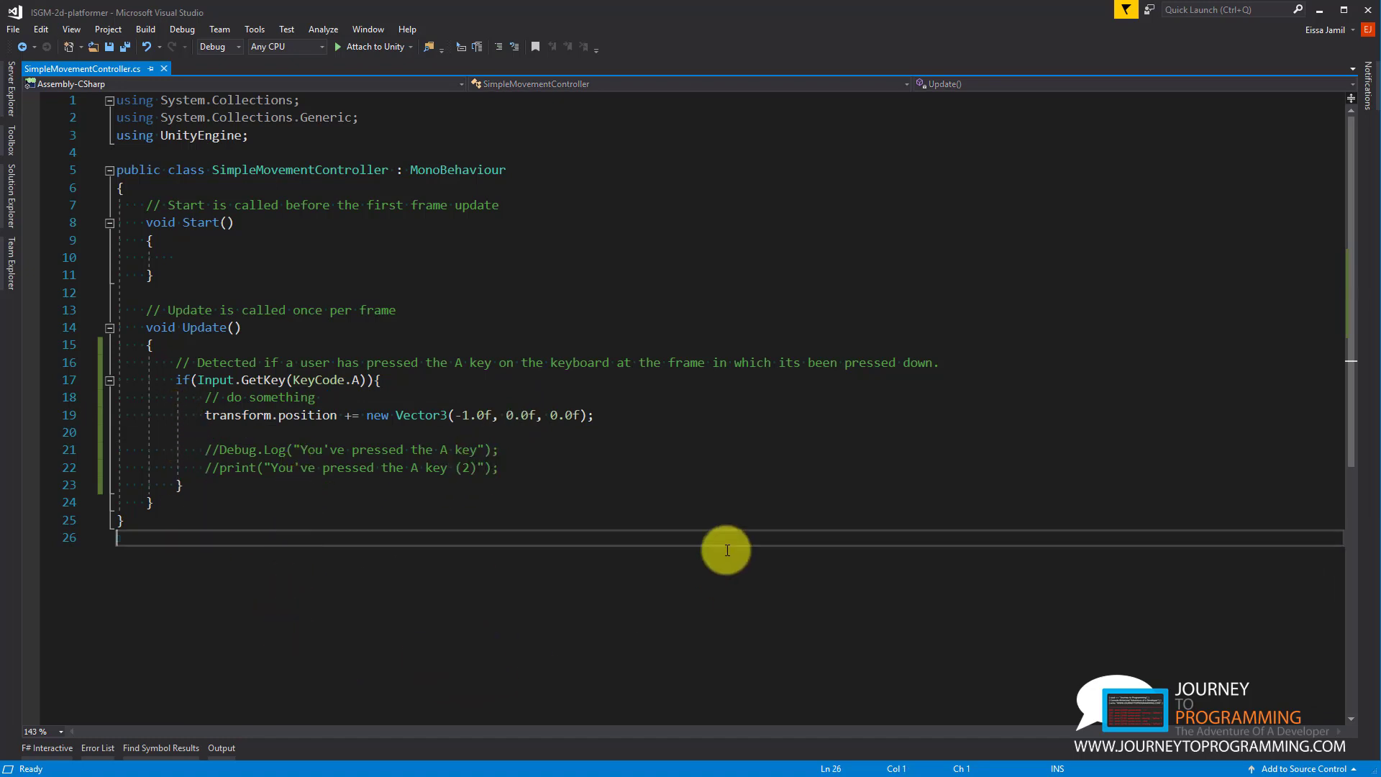